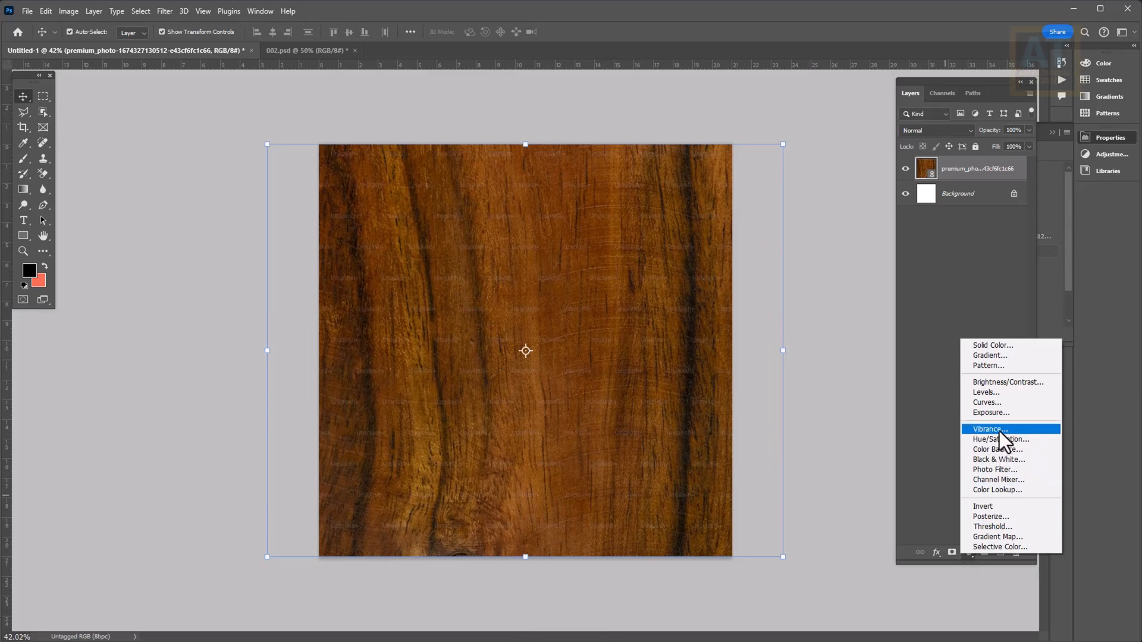
Add an Exposure adjustment layer above the wood texture and lower its exposure to darken the wood
click(1000, 413)
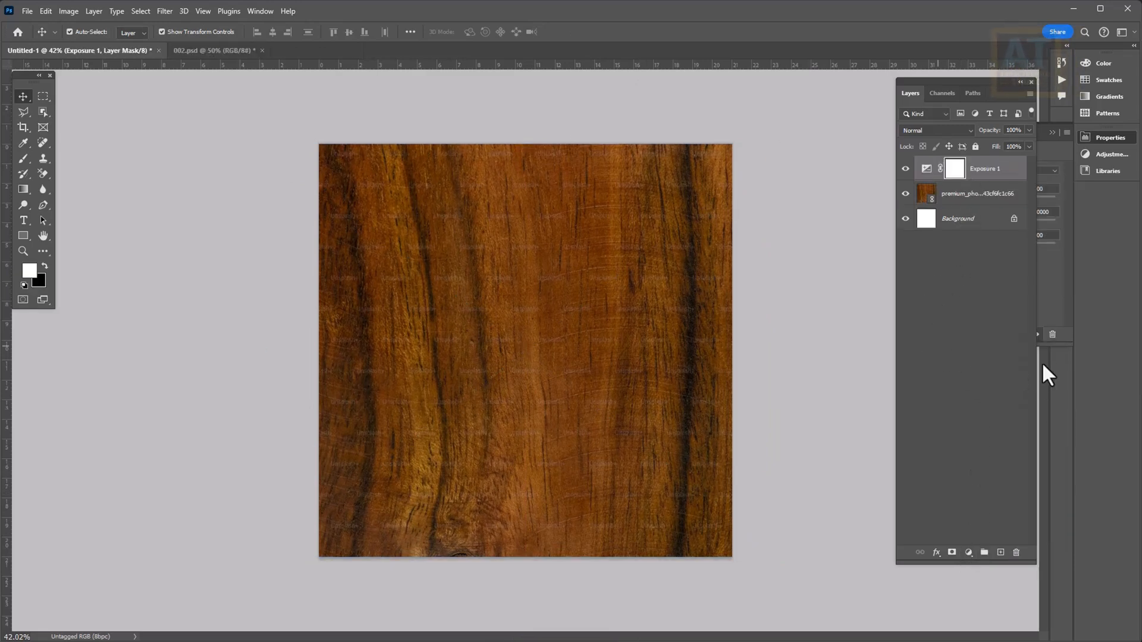
drag(986, 199, 958, 197)
click(816, 269)
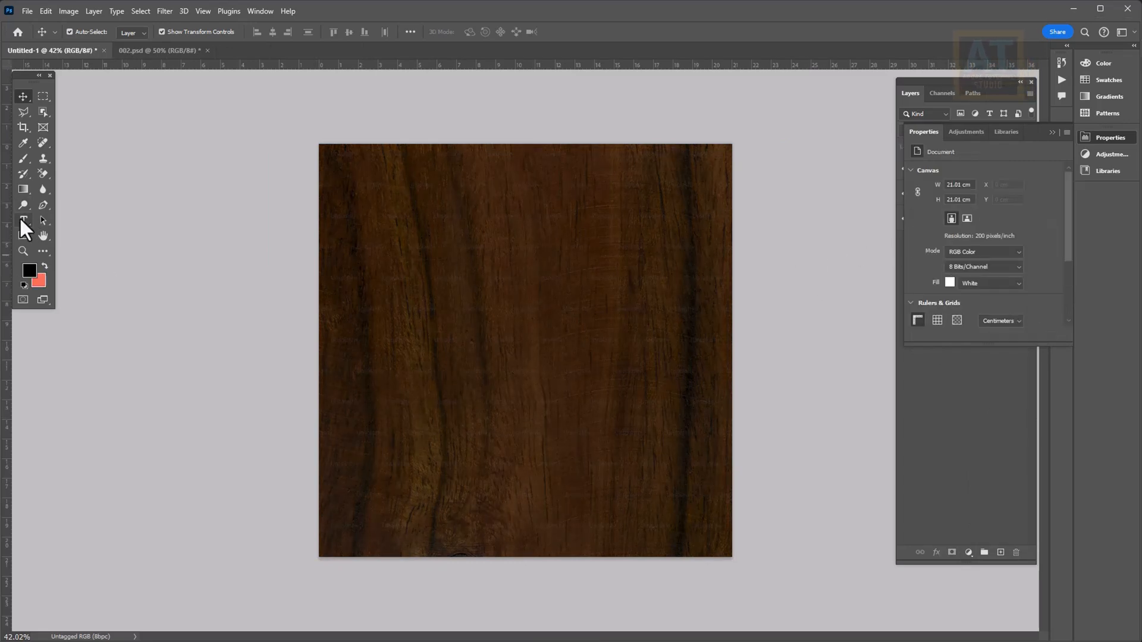
Draw a rectangle about 27.5 by 10 cm across the lower part of the canvas and fill it with light orange-yellow
click(21, 237)
click(80, 236)
drag(260, 375, 801, 574)
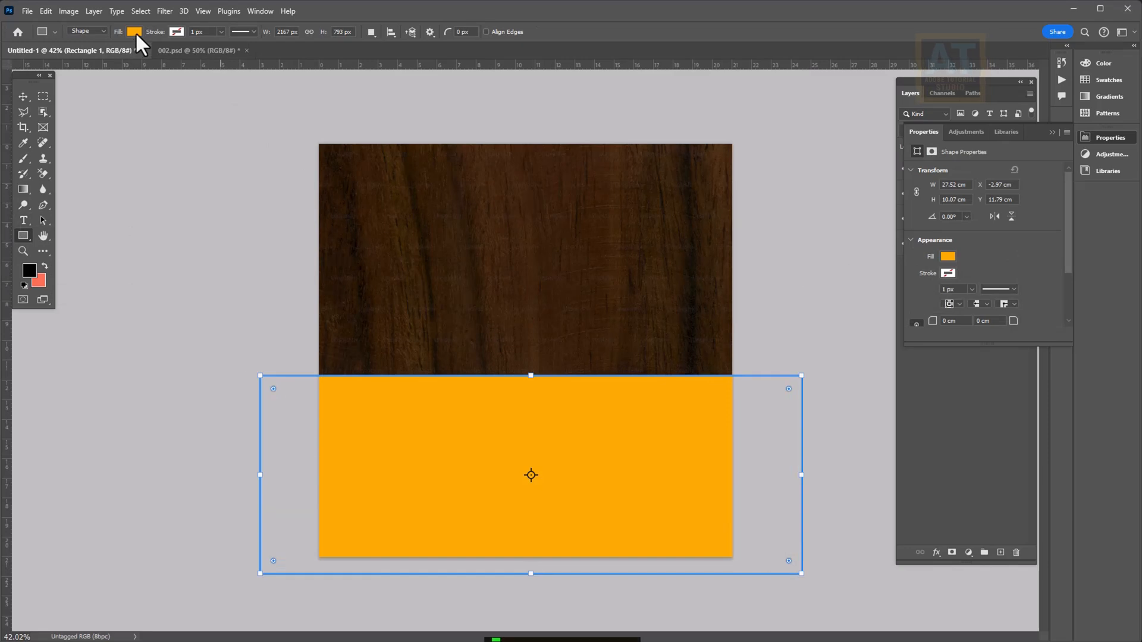
click(132, 31)
click(208, 54)
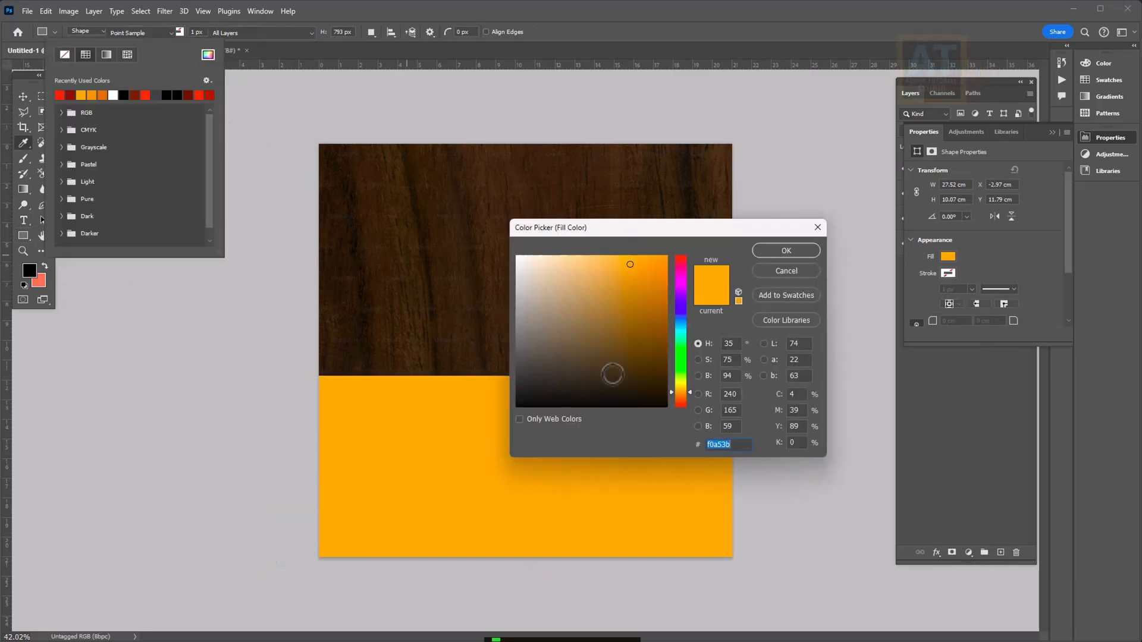
click(767, 254)
Skew the yellow rectangle vertically by about -8° and stretch it to about 143% height so its slanted edge crosses the lower canvas
click(22, 97)
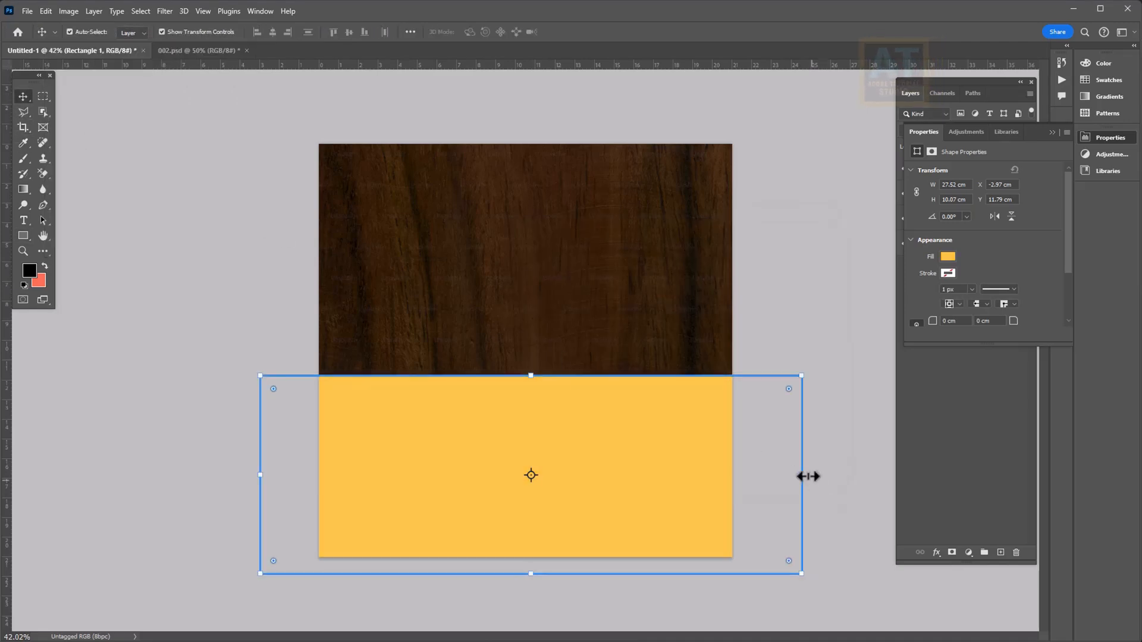
drag(802, 475, 785, 400)
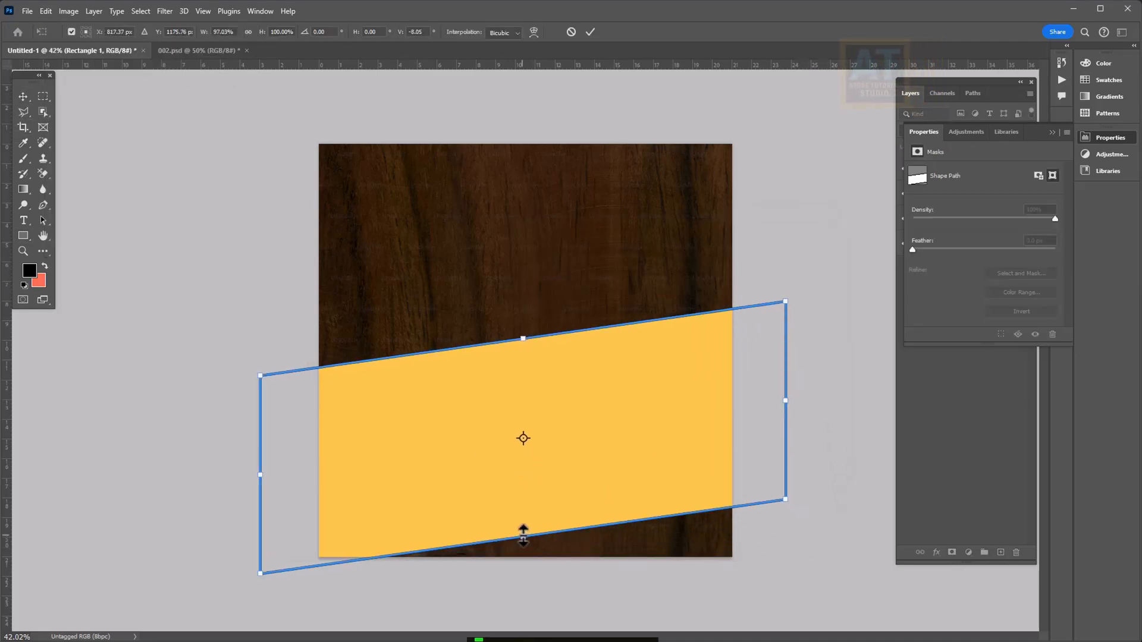
drag(524, 536, 528, 621)
drag(602, 379, 609, 446)
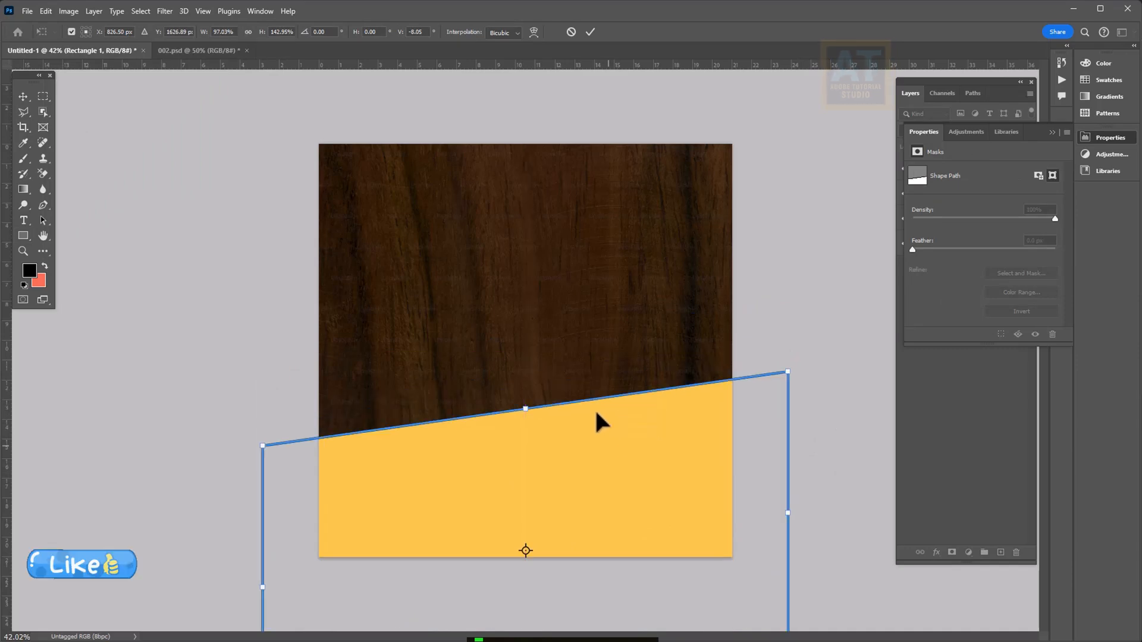
key(Return)
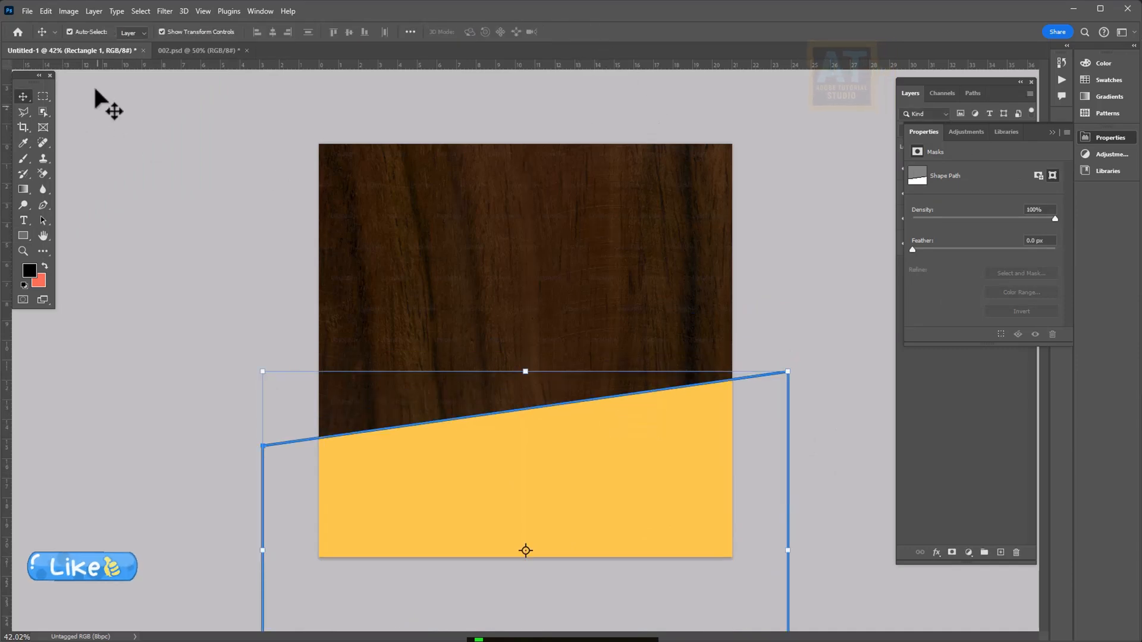
Place the linked hand-drawn wavy pattern image and stretch it across the canvas width, covering the yellow shape
click(28, 11)
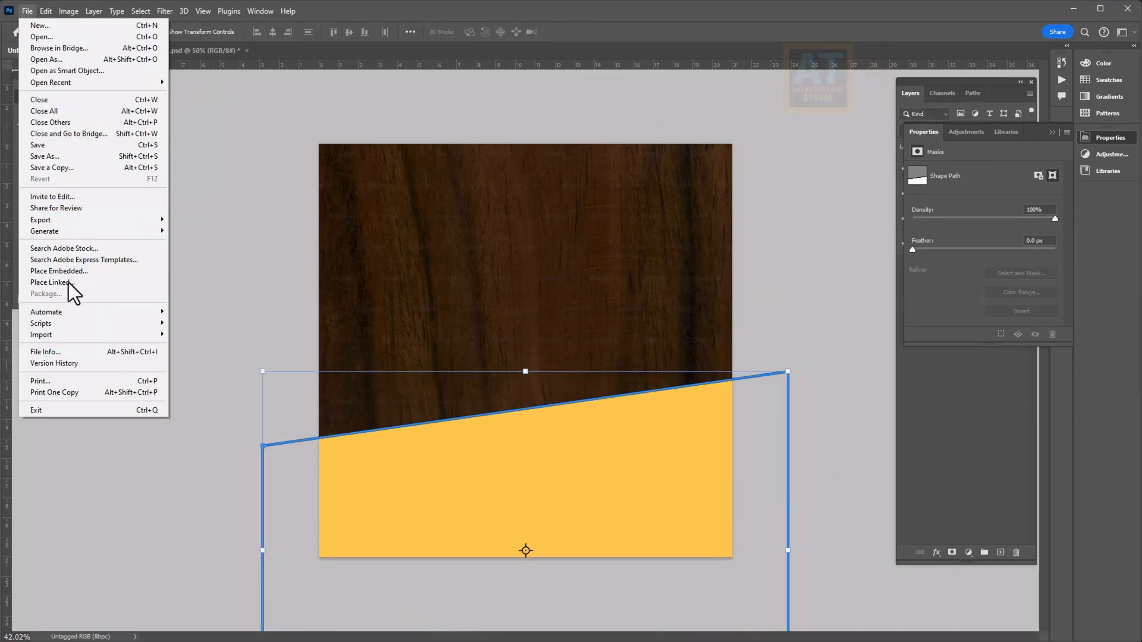
click(50, 282)
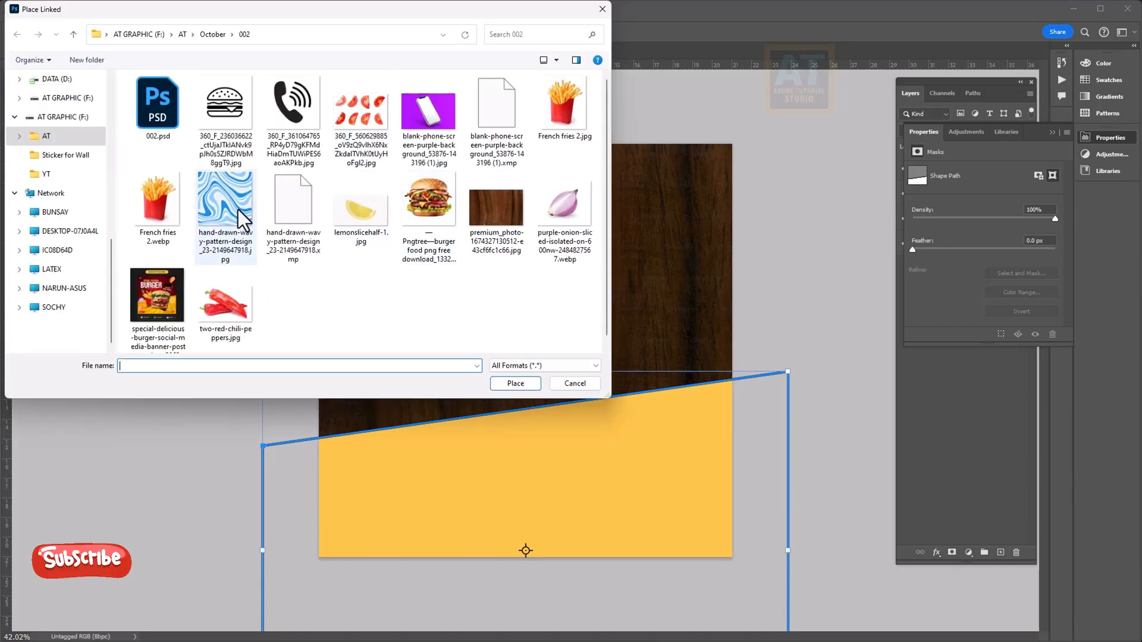
double_click(243, 220)
drag(581, 351, 736, 366)
drag(475, 356, 324, 367)
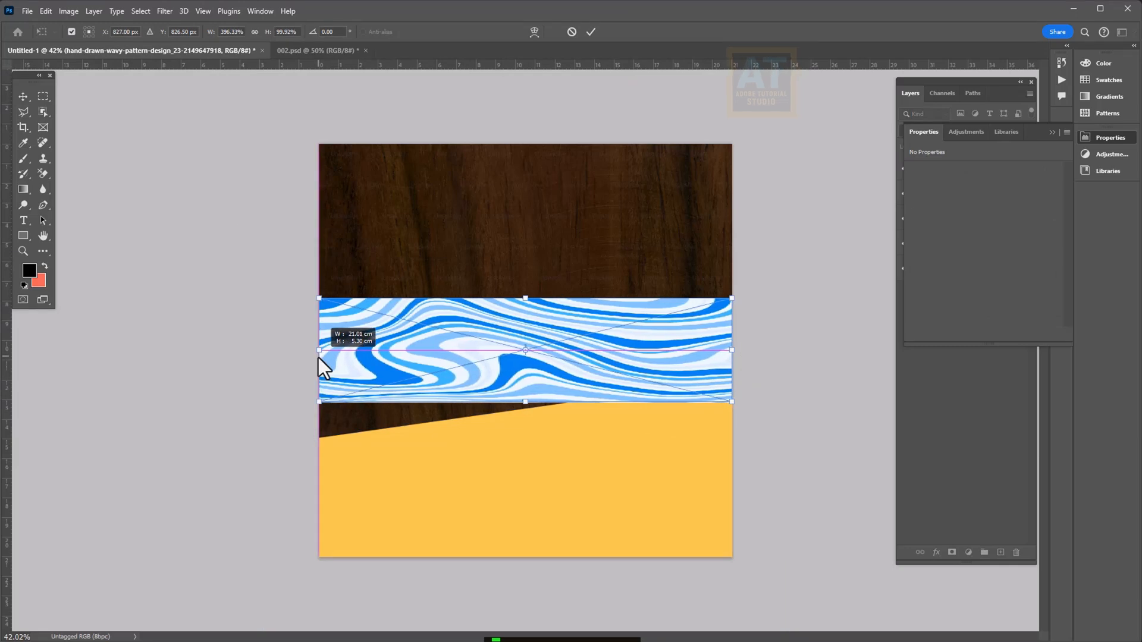
drag(525, 404, 525, 574)
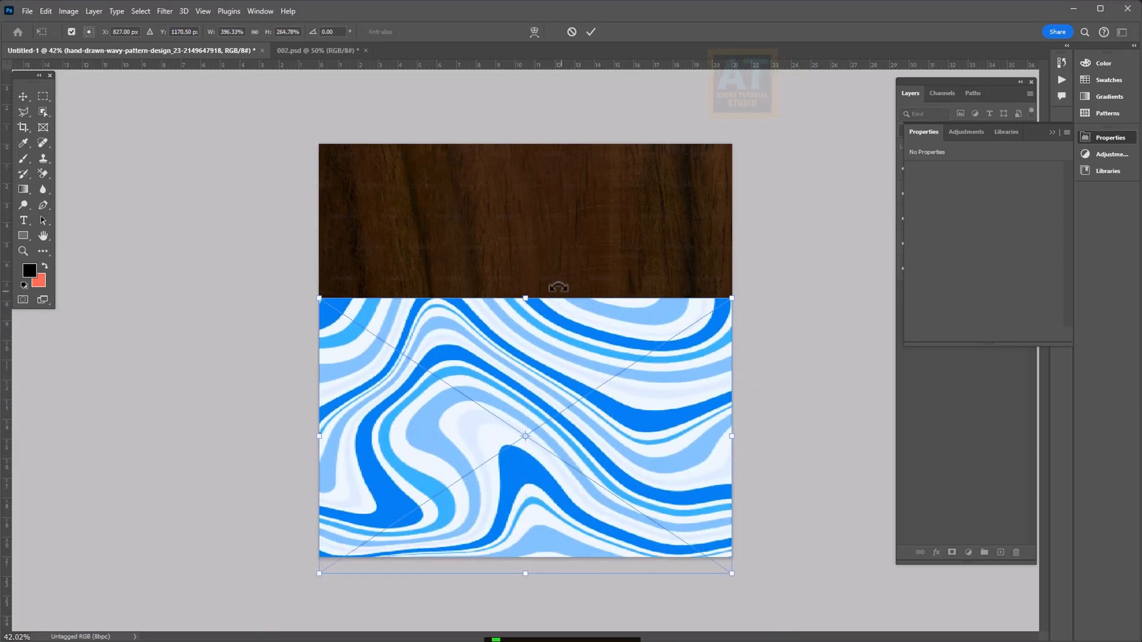
drag(527, 294, 523, 372)
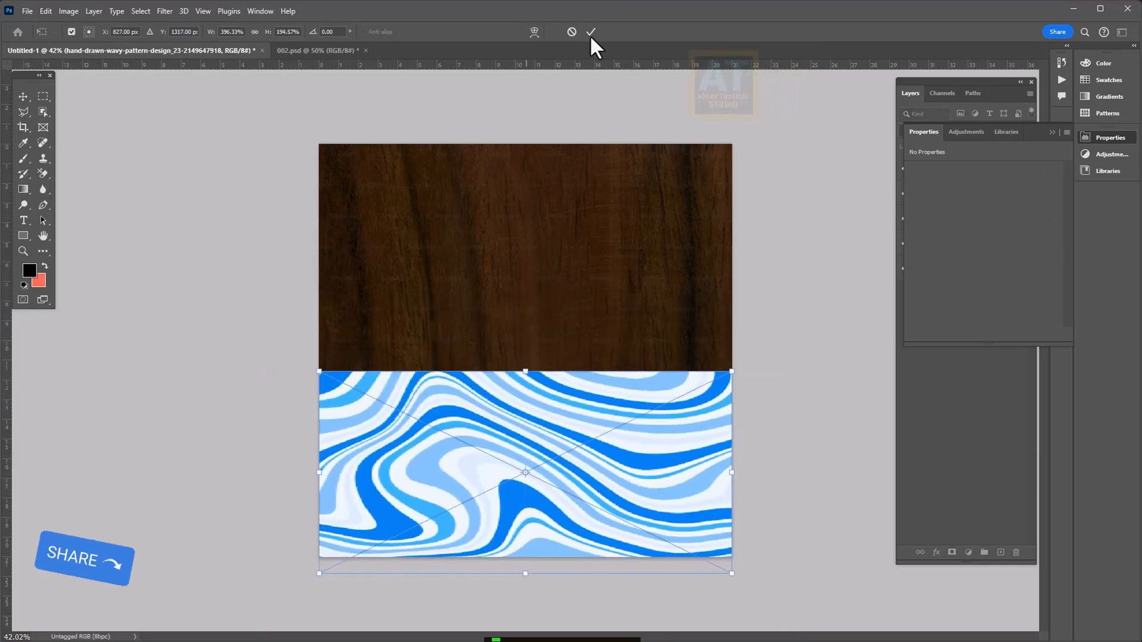
key(Return)
Clip the wavy pattern layer to the yellow rectangle and set its blend mode to Soft Light
click(1053, 132)
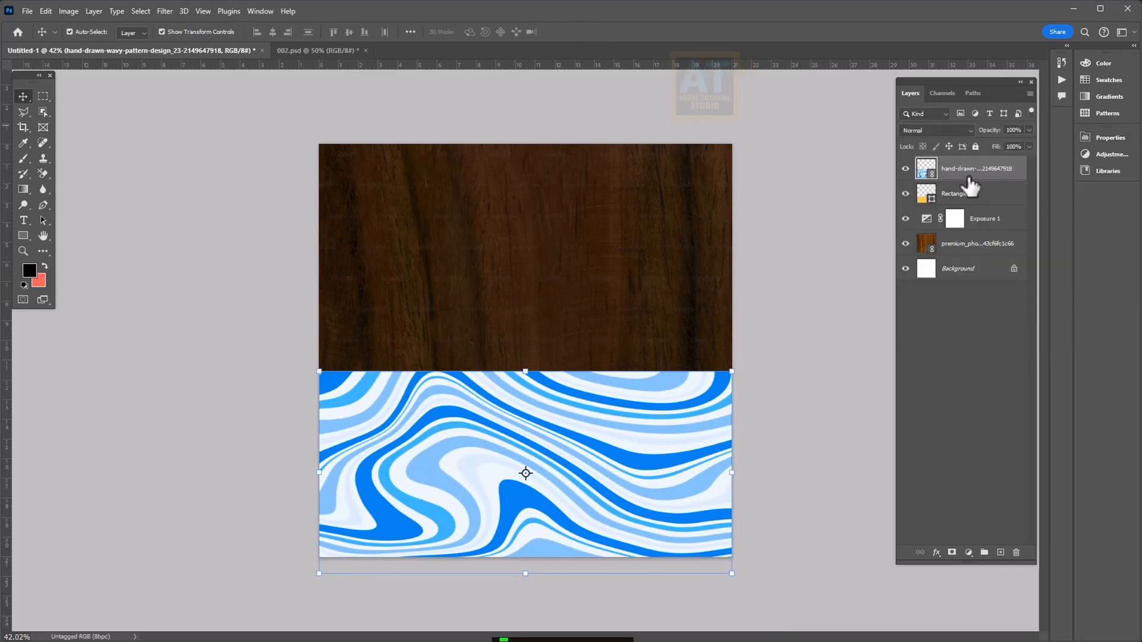
right_click(968, 173)
click(990, 433)
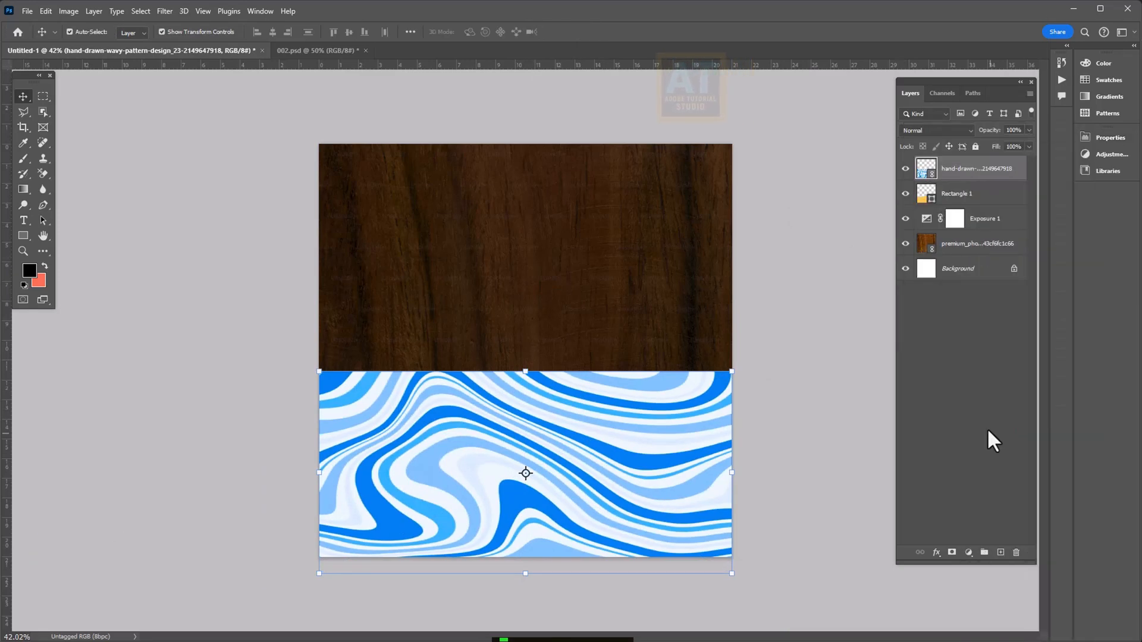
click(936, 131)
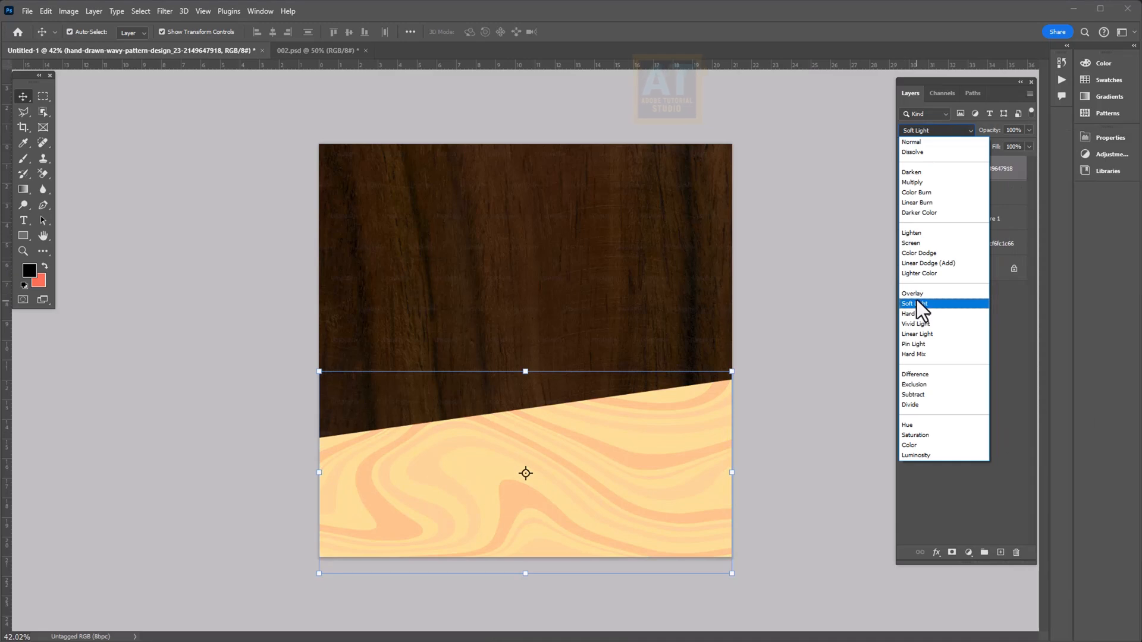
click(916, 305)
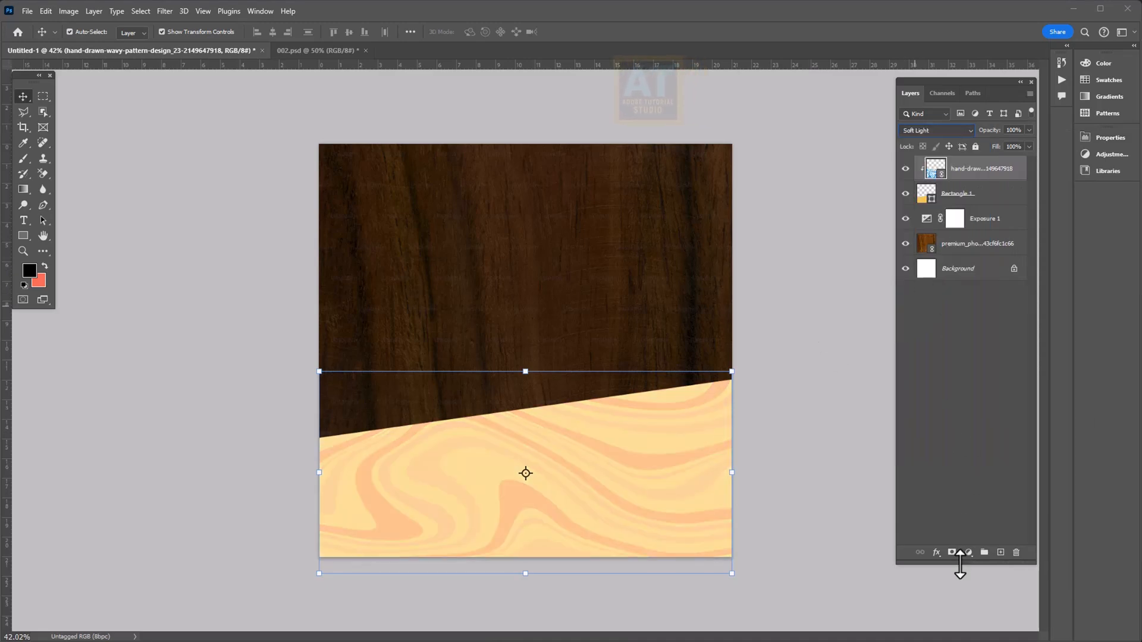
Add a Gradient fill layer above the wavy pattern and set the gradient's starting colour stop to dark red
click(968, 552)
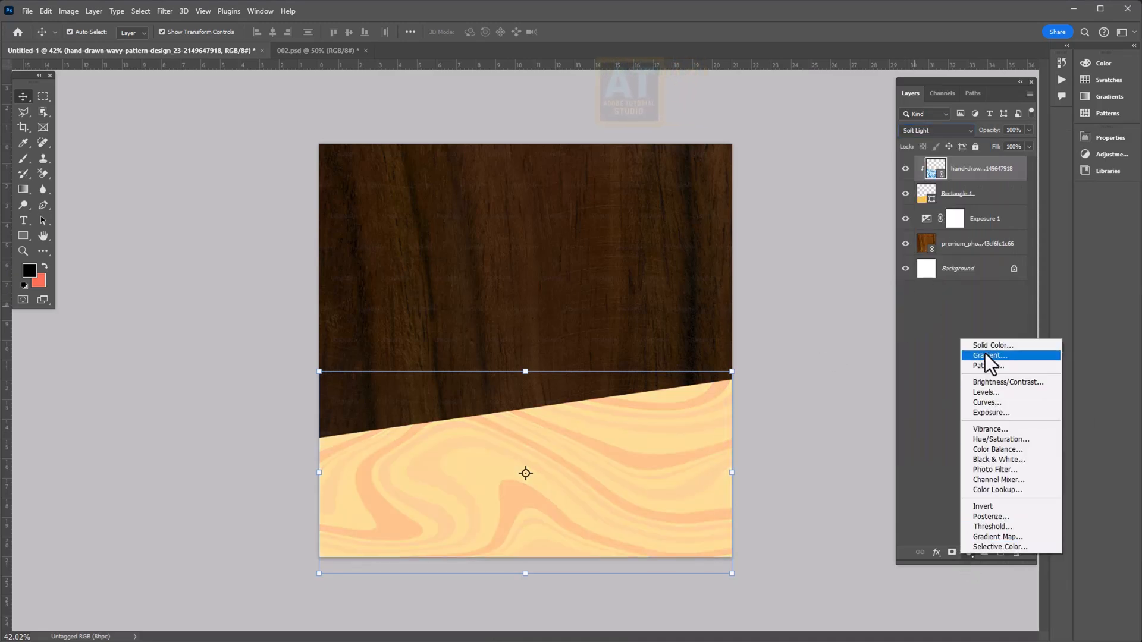
click(985, 354)
click(799, 275)
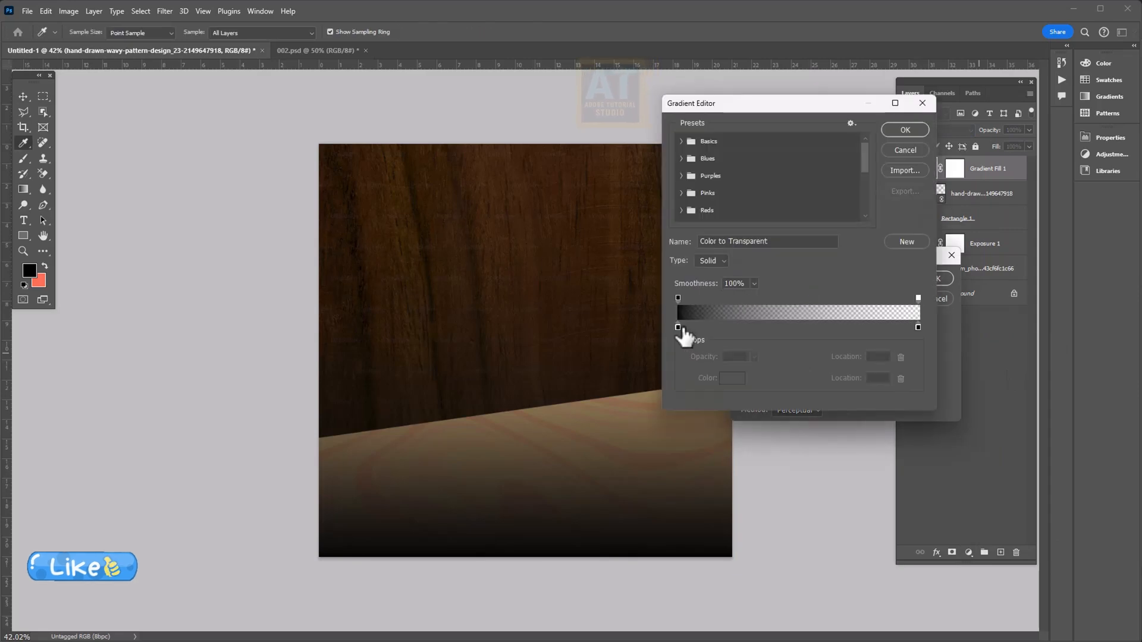
click(679, 329)
click(717, 375)
drag(658, 314, 664, 335)
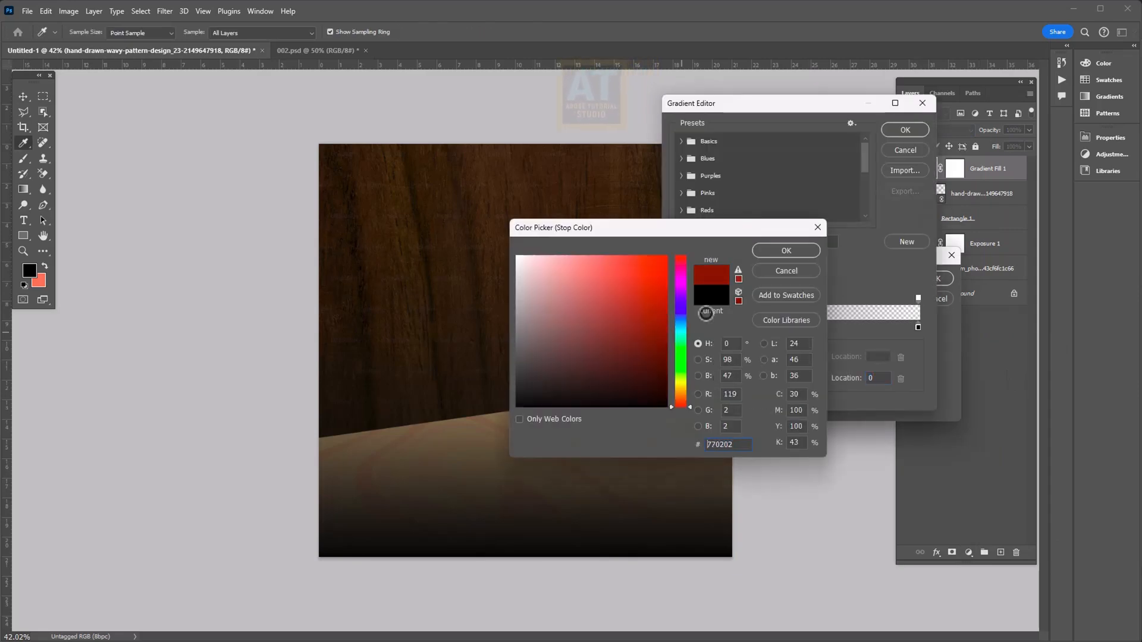
click(787, 250)
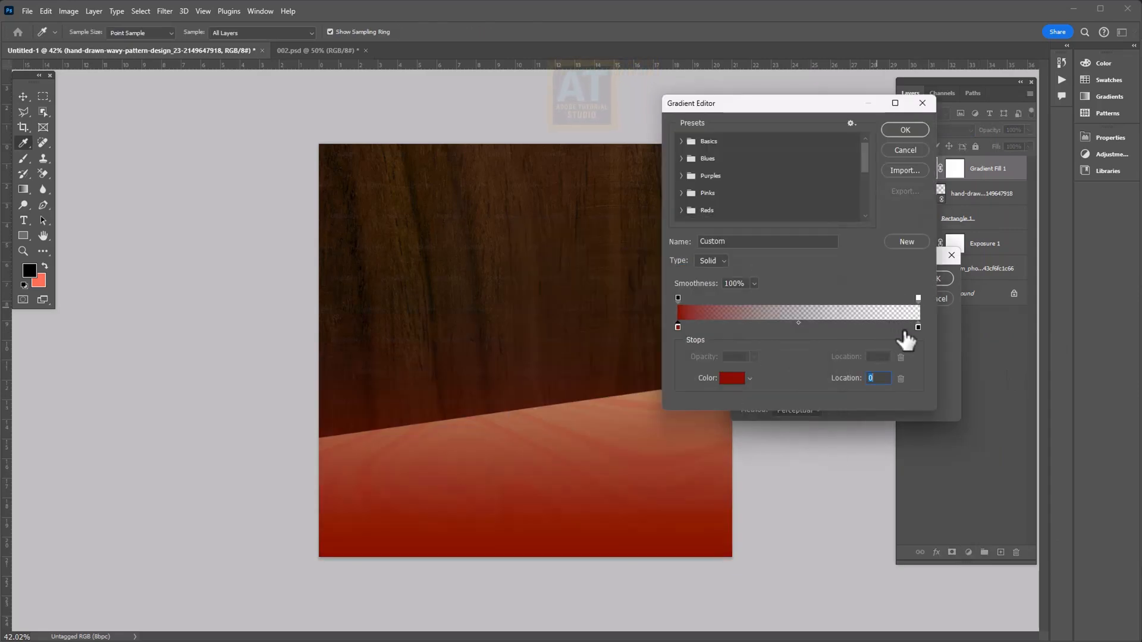
Set the gradient's end colour stop to bright red and make its transparent end stop fully opaque
click(733, 378)
click(667, 262)
click(787, 251)
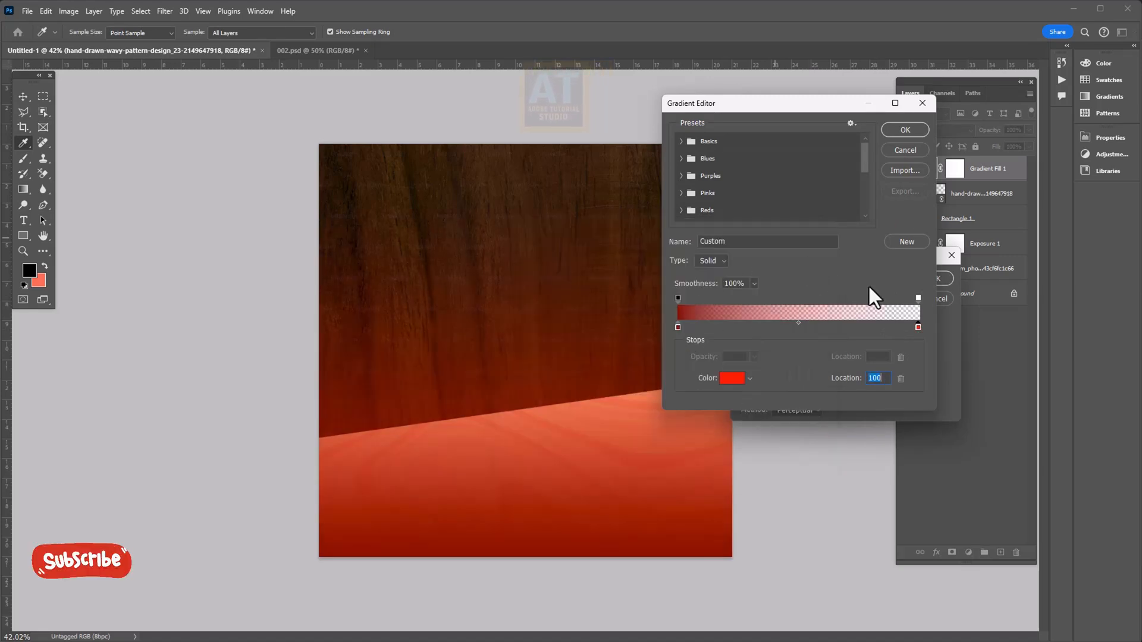
click(917, 298)
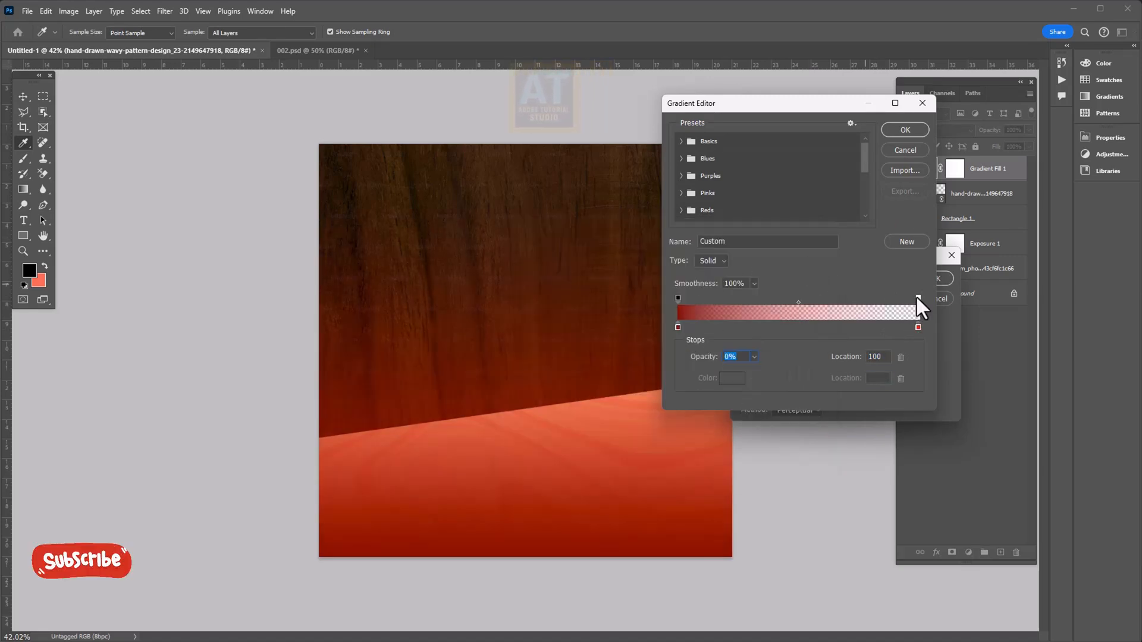
click(754, 356)
drag(755, 371, 855, 370)
click(910, 128)
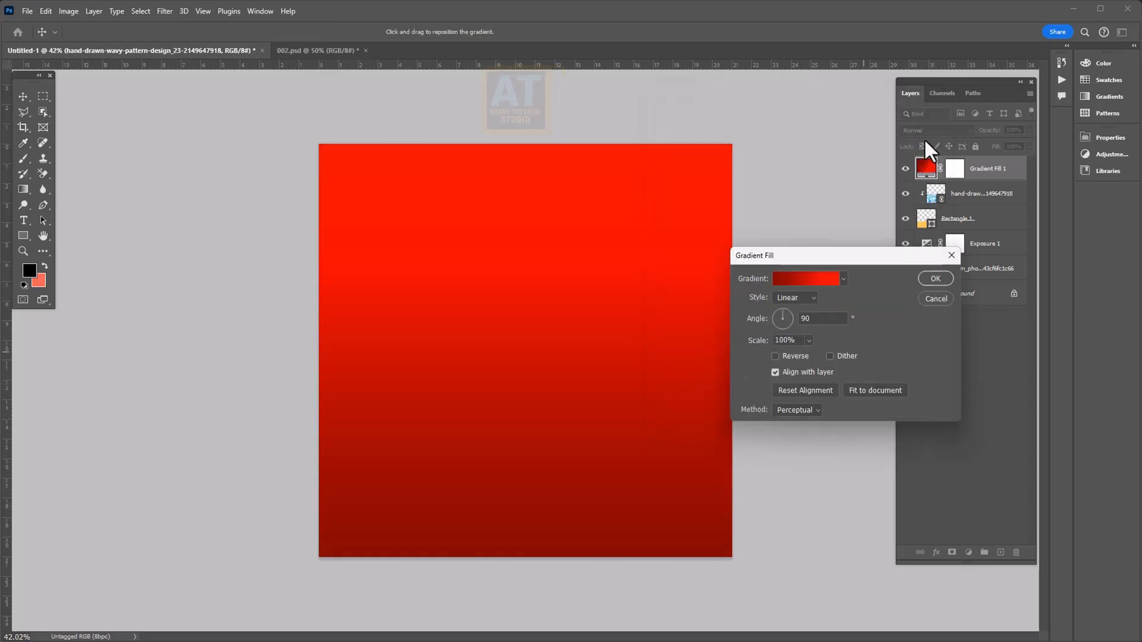
Make the gradient fill Radial and reversed, with its bright centre moved up into the upper half of the canvas
click(795, 297)
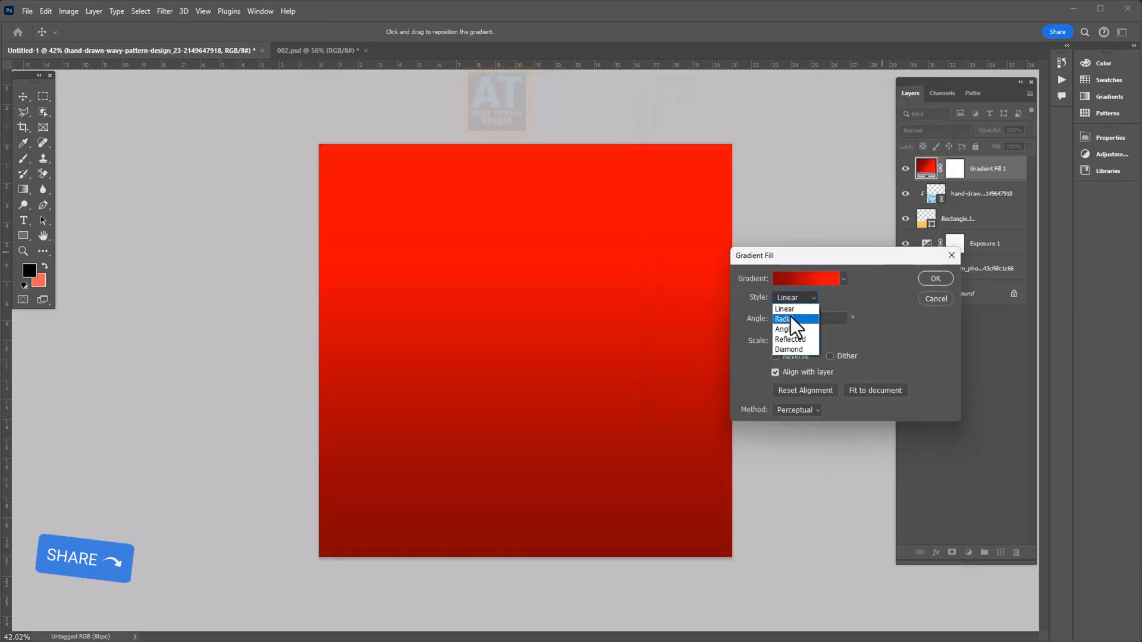
click(790, 319)
click(776, 356)
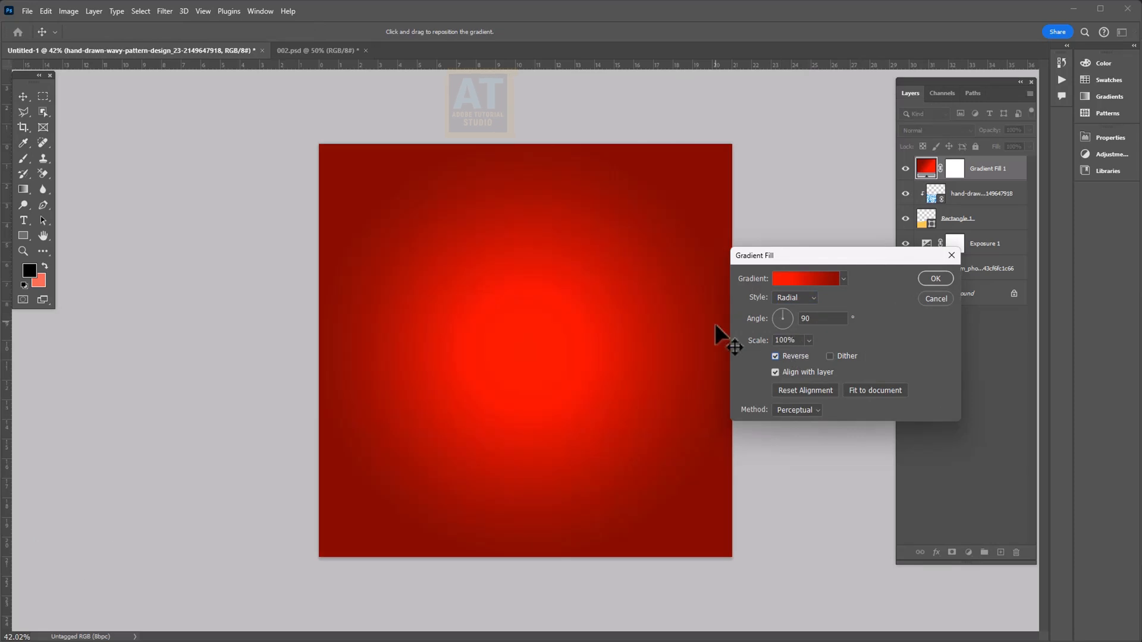
drag(576, 288, 573, 252)
click(920, 277)
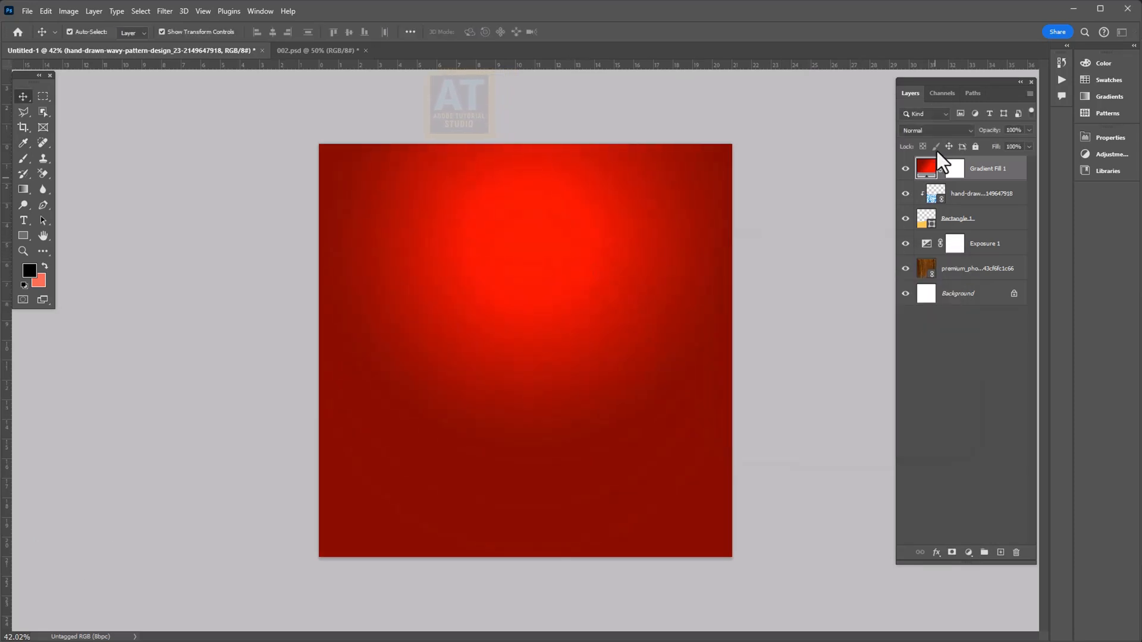
Set the gradient fill layer's blend mode to Overlay and deselect the layers
click(938, 131)
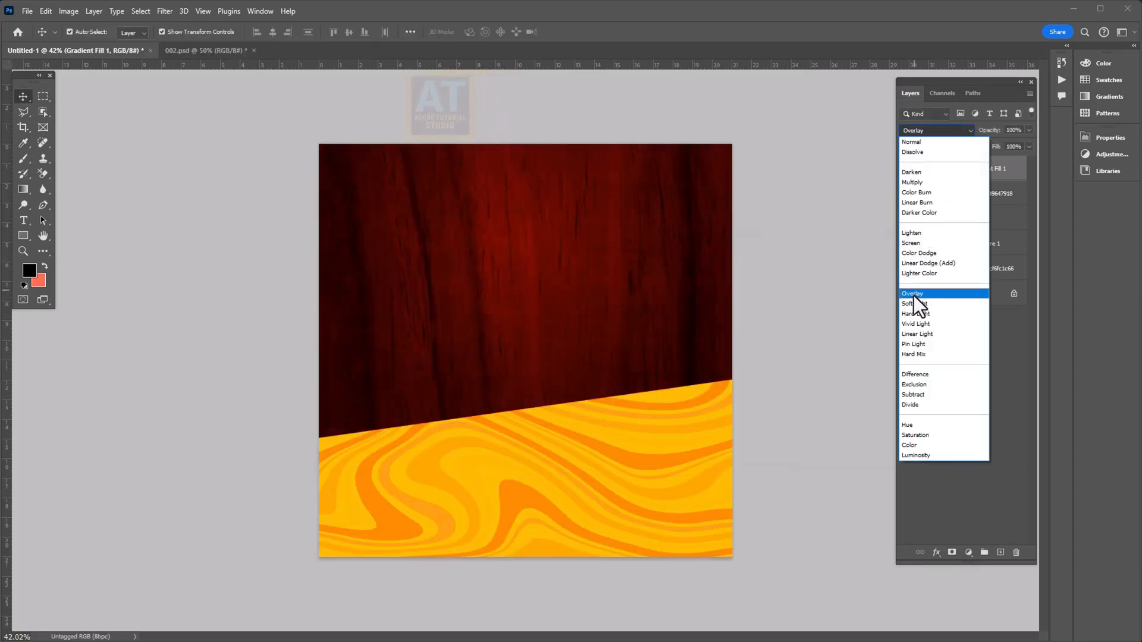
click(913, 295)
click(961, 326)
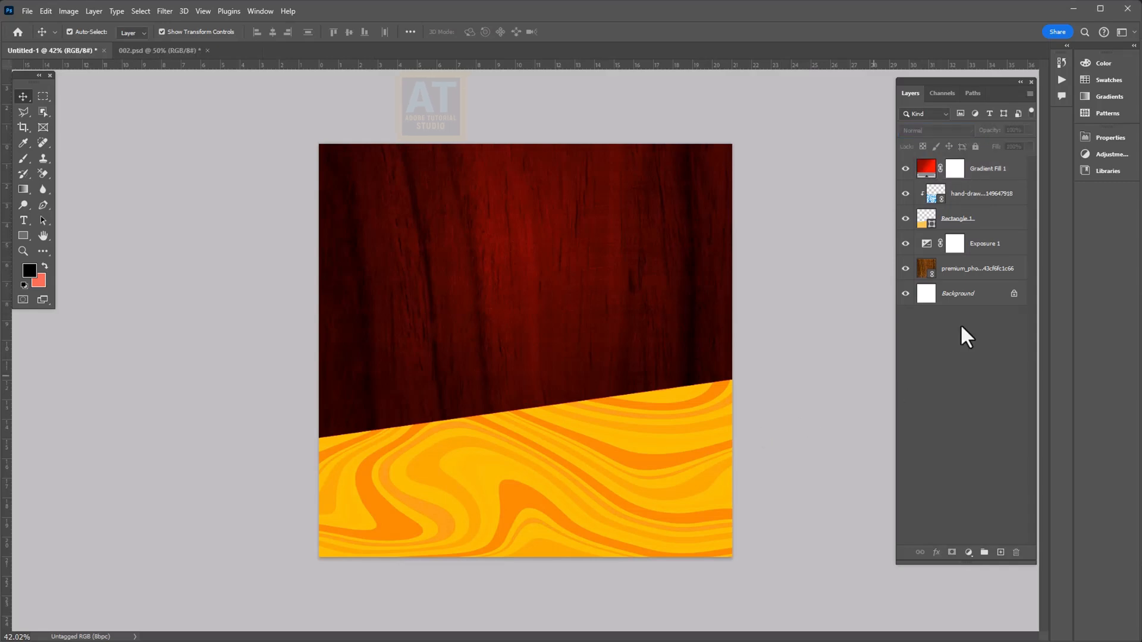
Group all layers above the Background layer and name the group BG
click(1001, 169)
shift+click(979, 275)
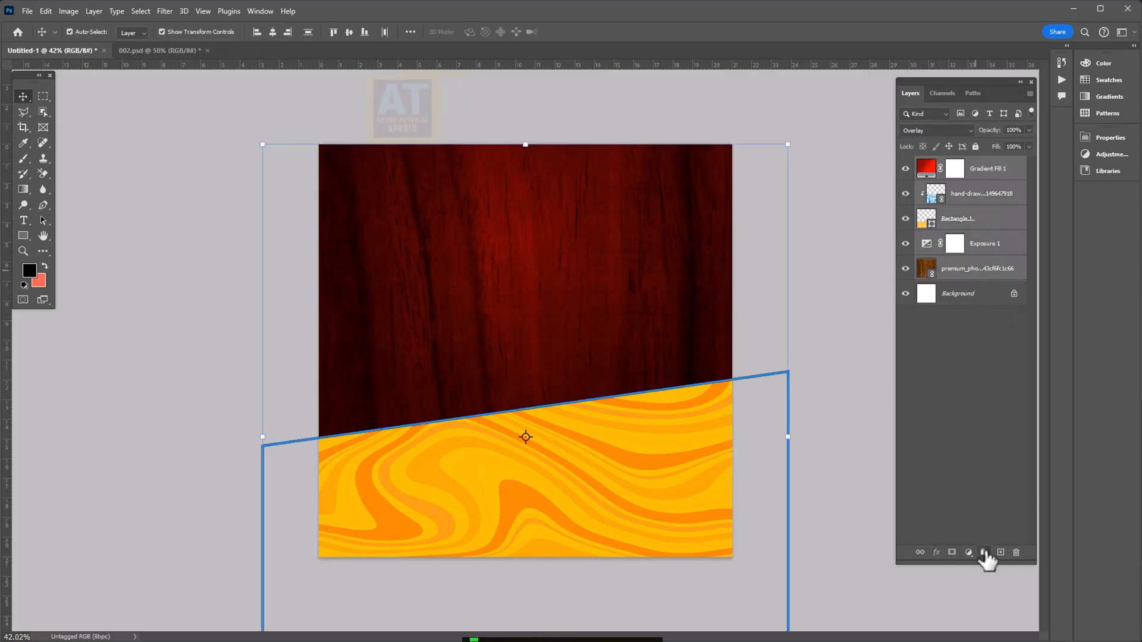
key(ctrl+g)
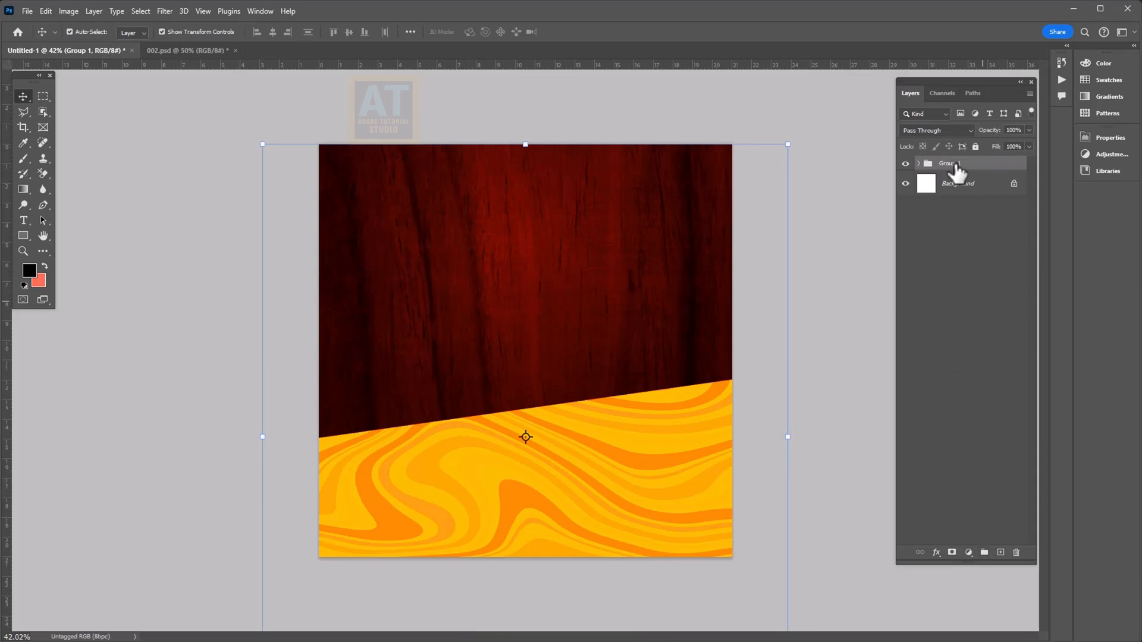
text(BG)
key(Return)
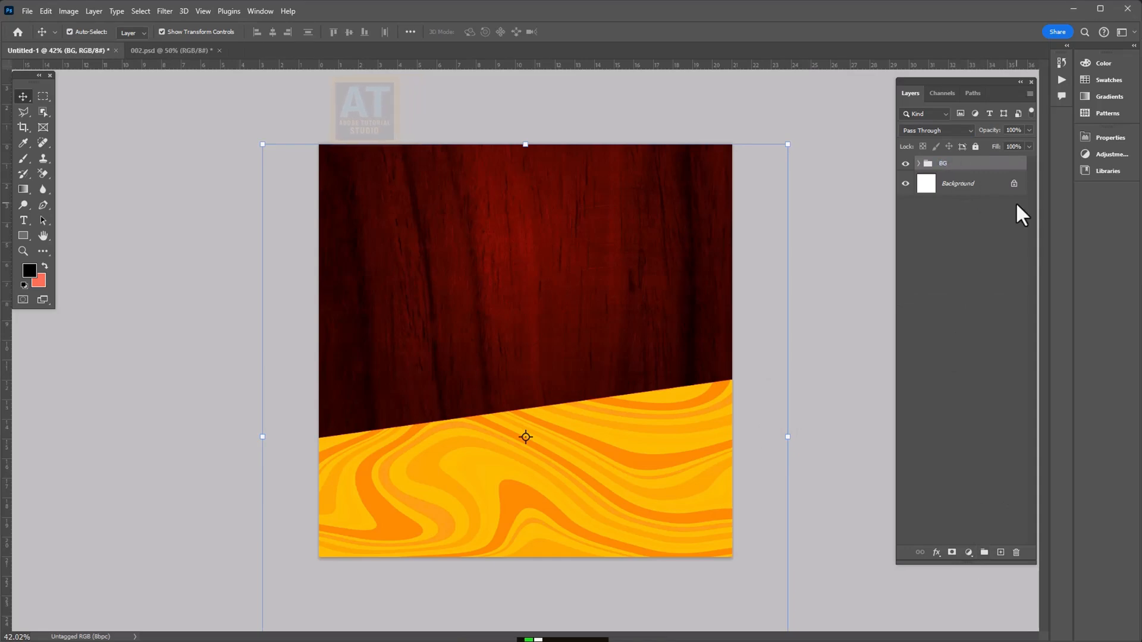
Place the Pngtree burger image as a linked file, scaled to about 8.82% and positioned across the wood and yellow pattern
click(28, 12)
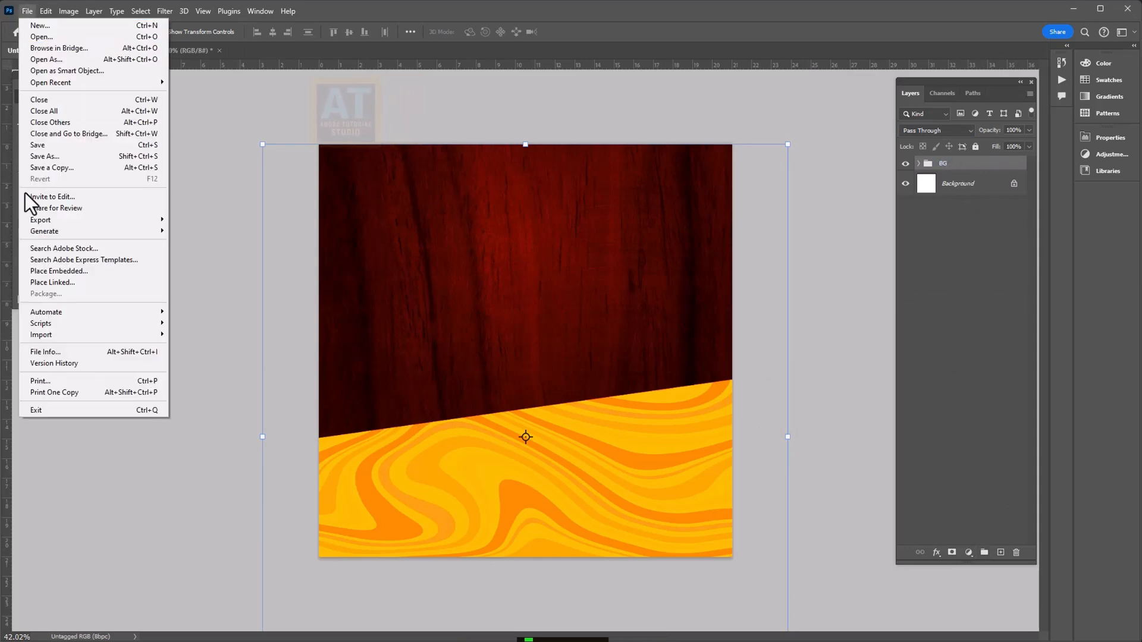
click(59, 282)
double_click(415, 201)
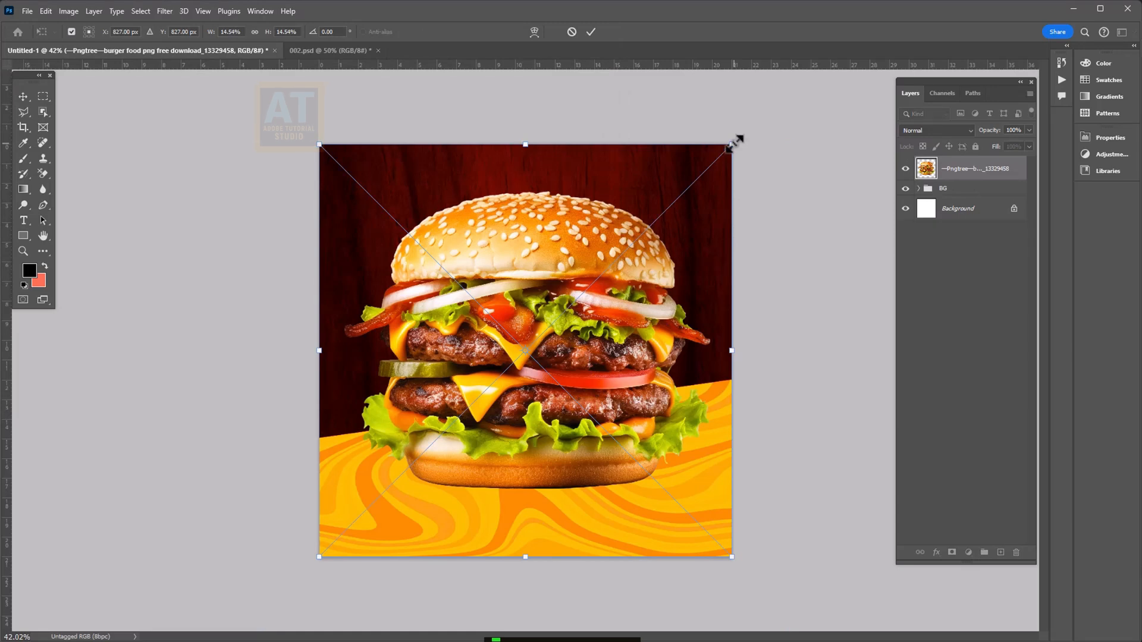
drag(731, 145, 570, 308)
drag(462, 409, 534, 399)
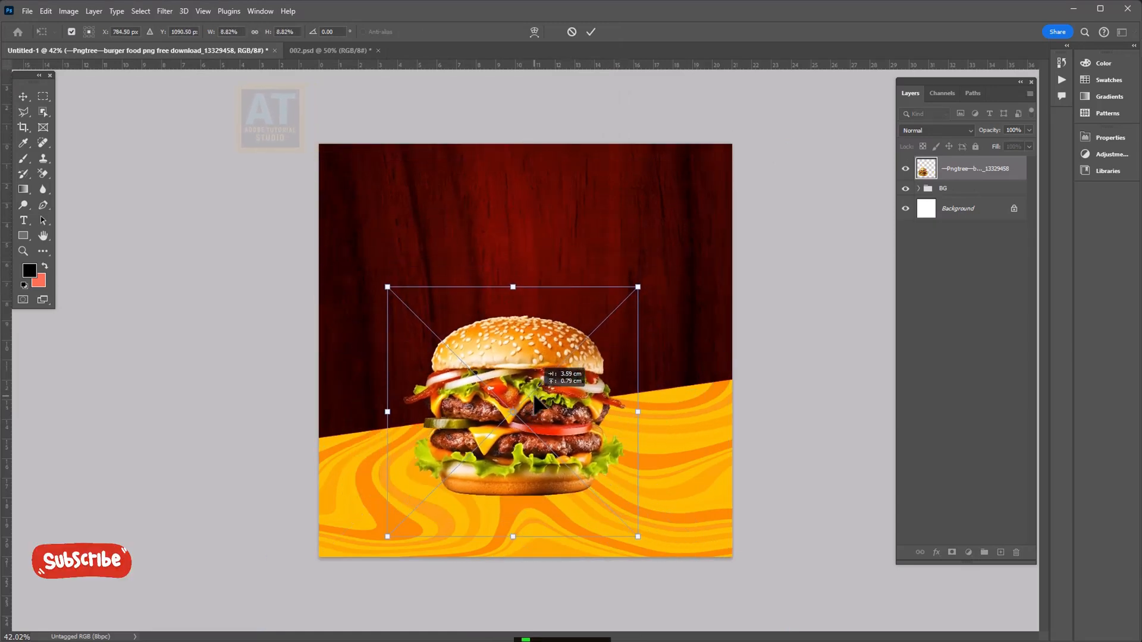
click(590, 32)
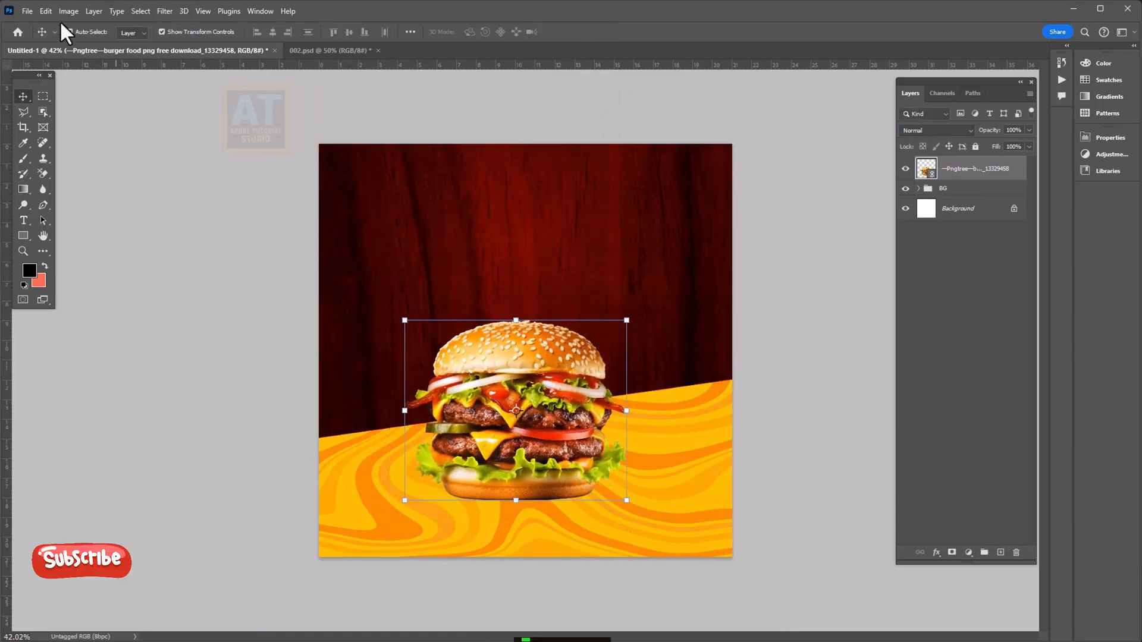
Place the purple-background blank phone screen image as a linked file above the burger
click(27, 12)
click(66, 272)
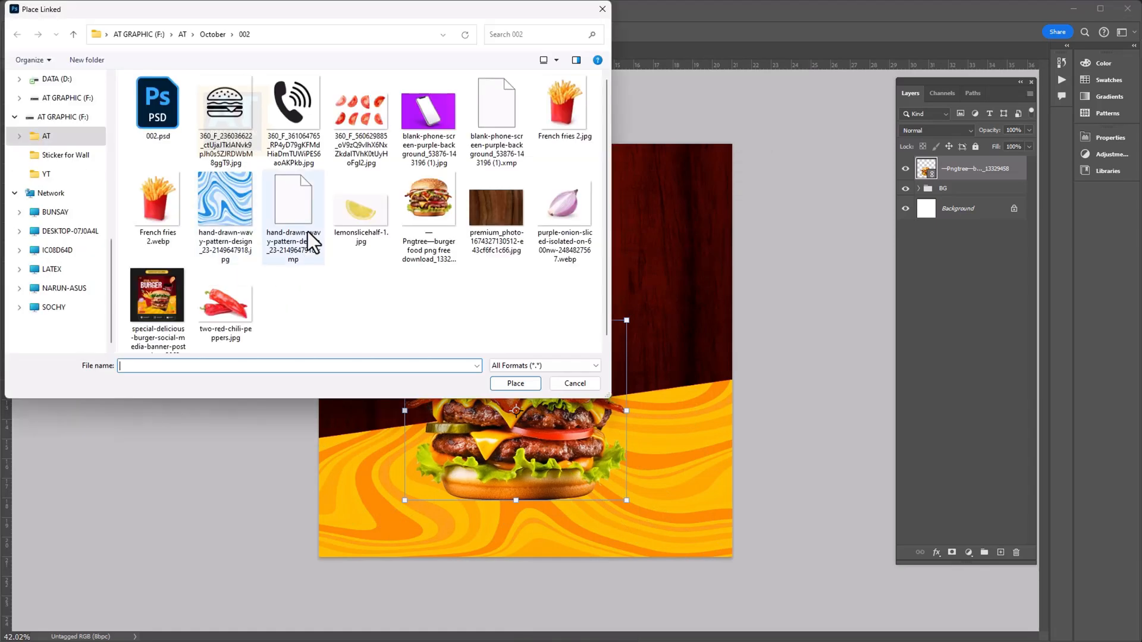
double_click(439, 122)
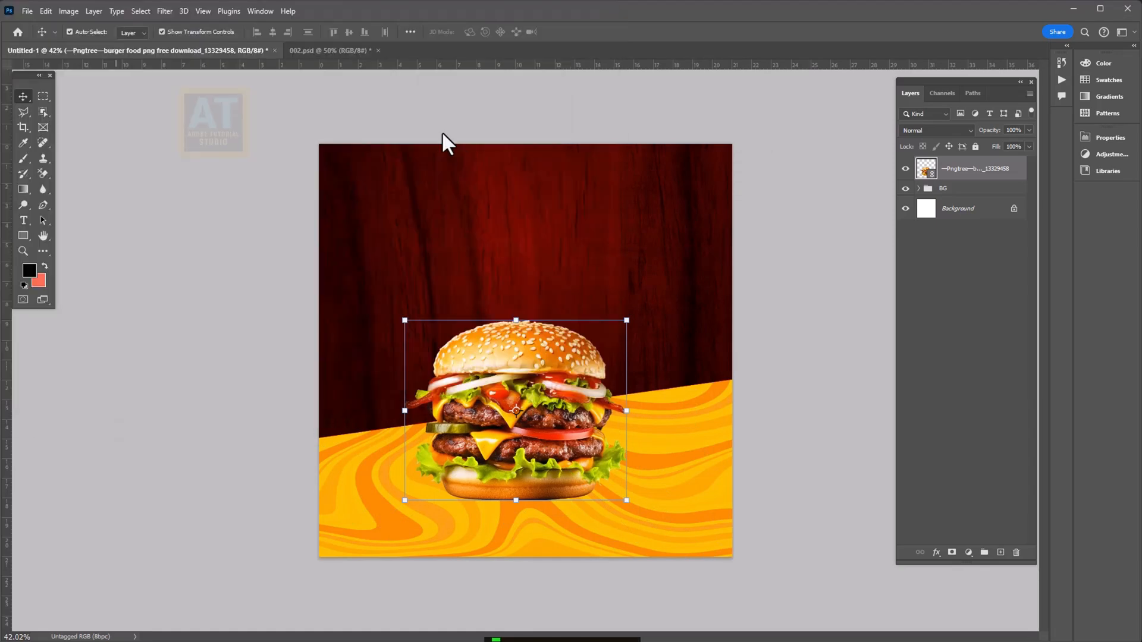
key(Return)
Select the phone with the Object Selection tool and mask out its purple background
scroll(512, 327, up, 6)
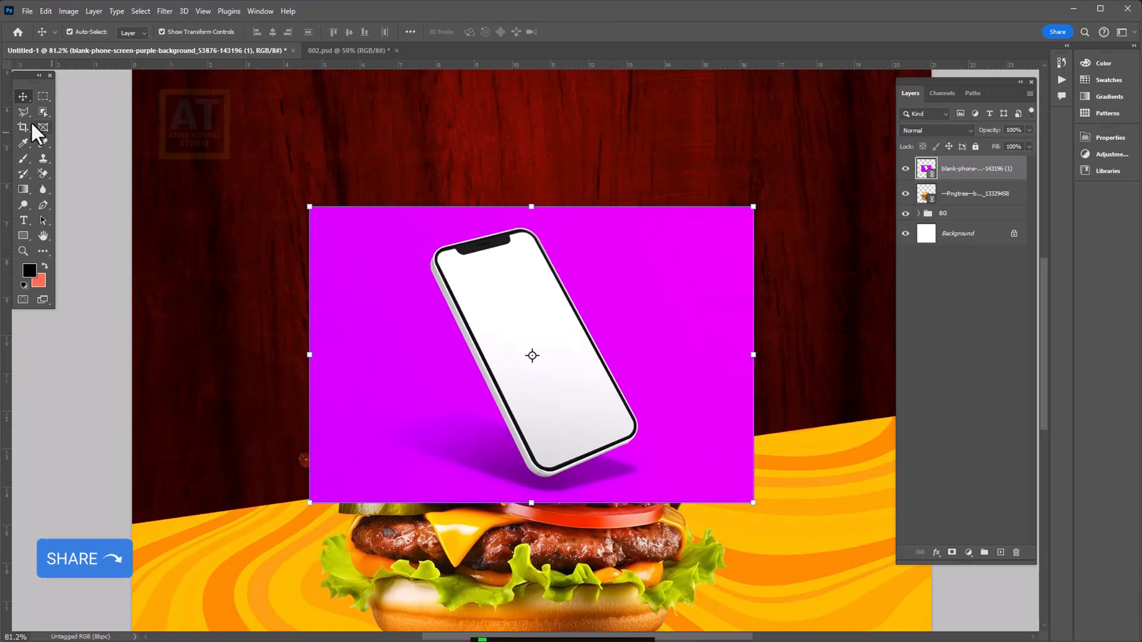
right_click(43, 112)
click(89, 120)
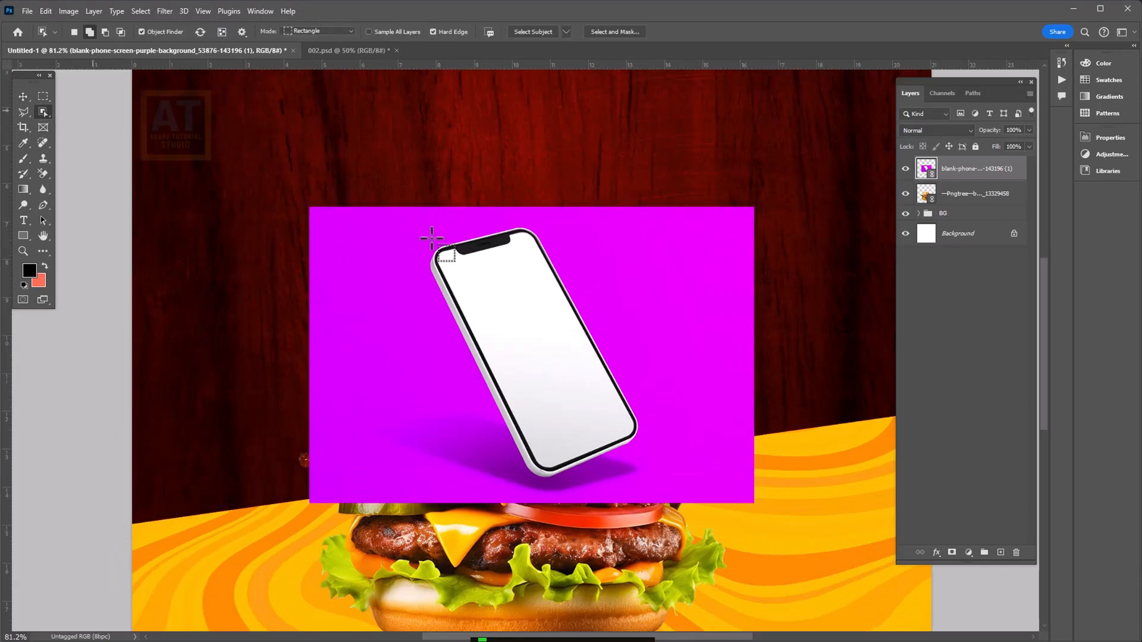
drag(412, 224, 676, 490)
click(951, 553)
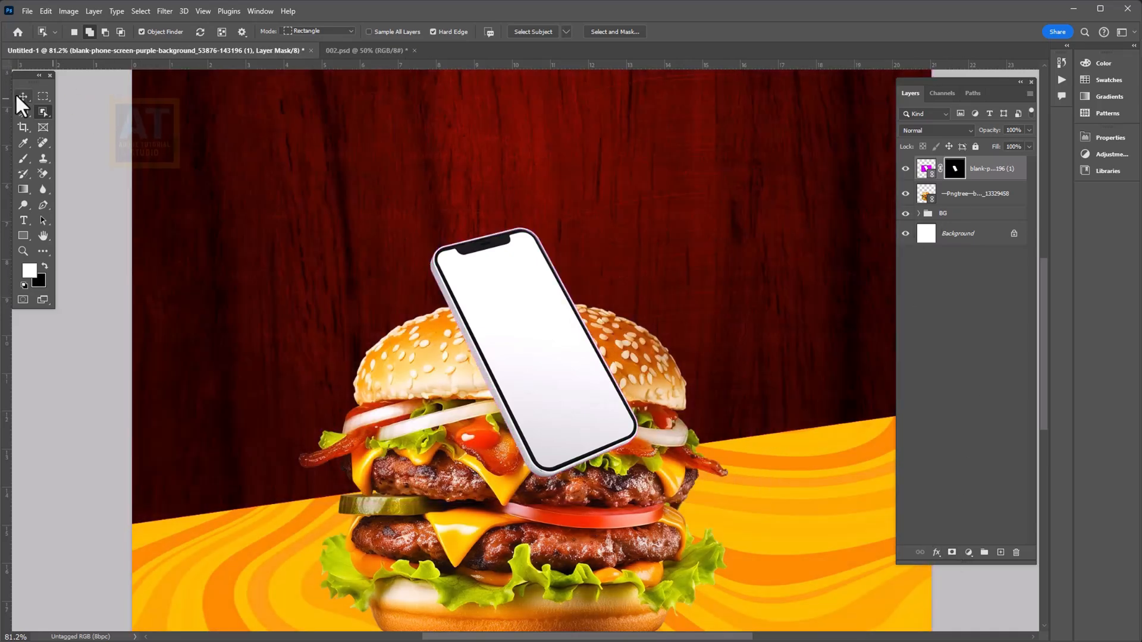
click(23, 96)
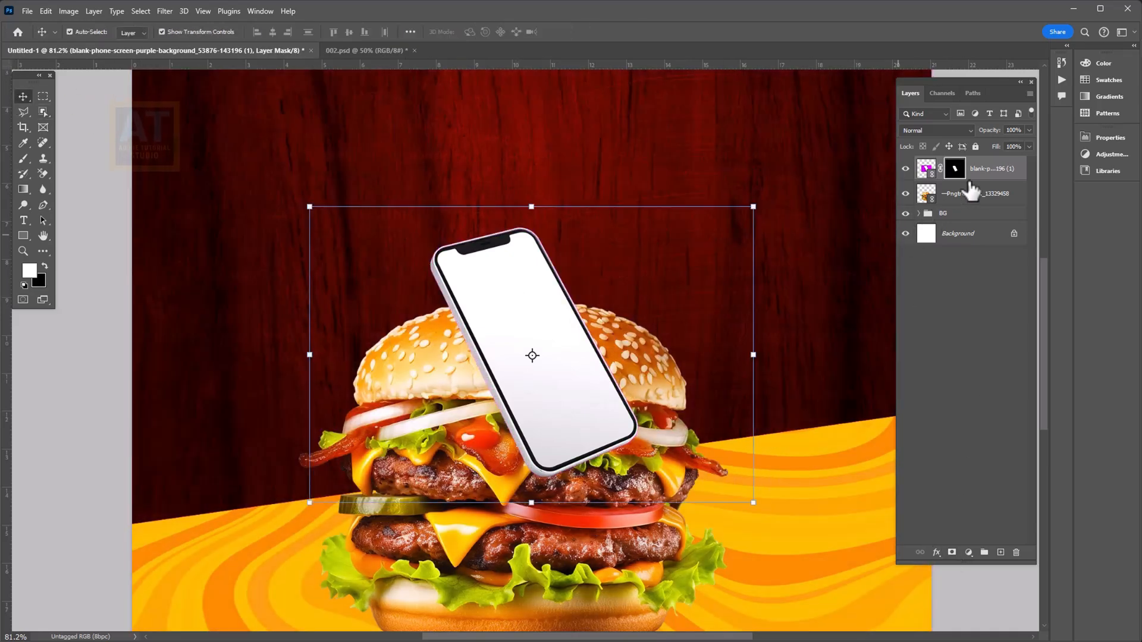
Bake the phone layer's mask into its pixels by rasterizing it, converting it to a Smart Object and rasterizing it again
right_click(1002, 169)
click(1035, 387)
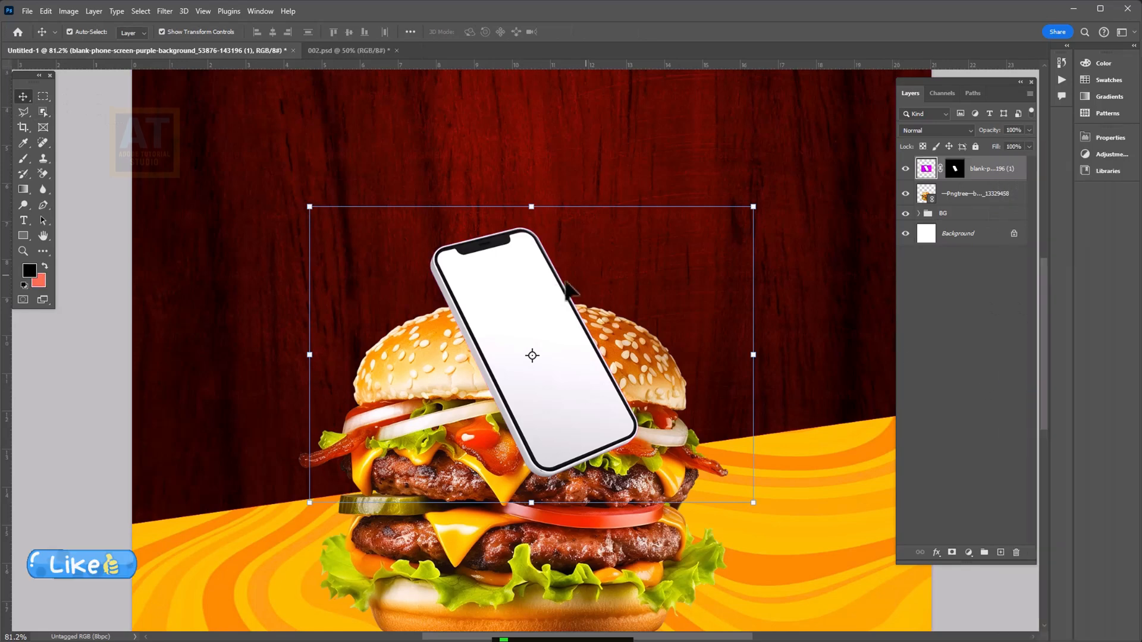
right_click(985, 174)
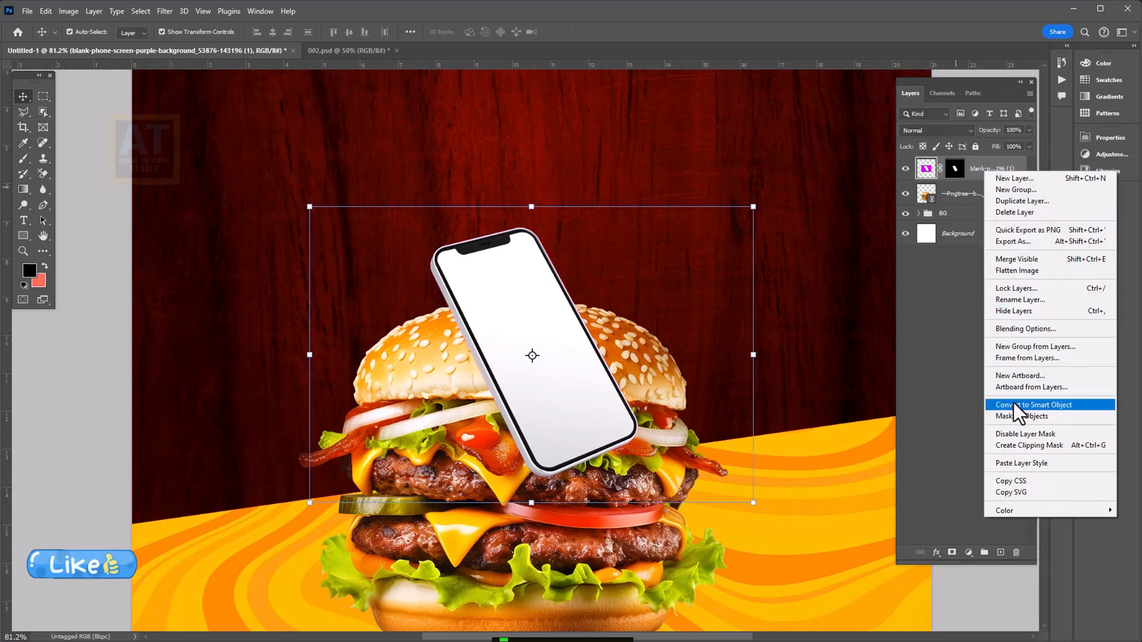
click(1013, 405)
right_click(976, 173)
click(1009, 387)
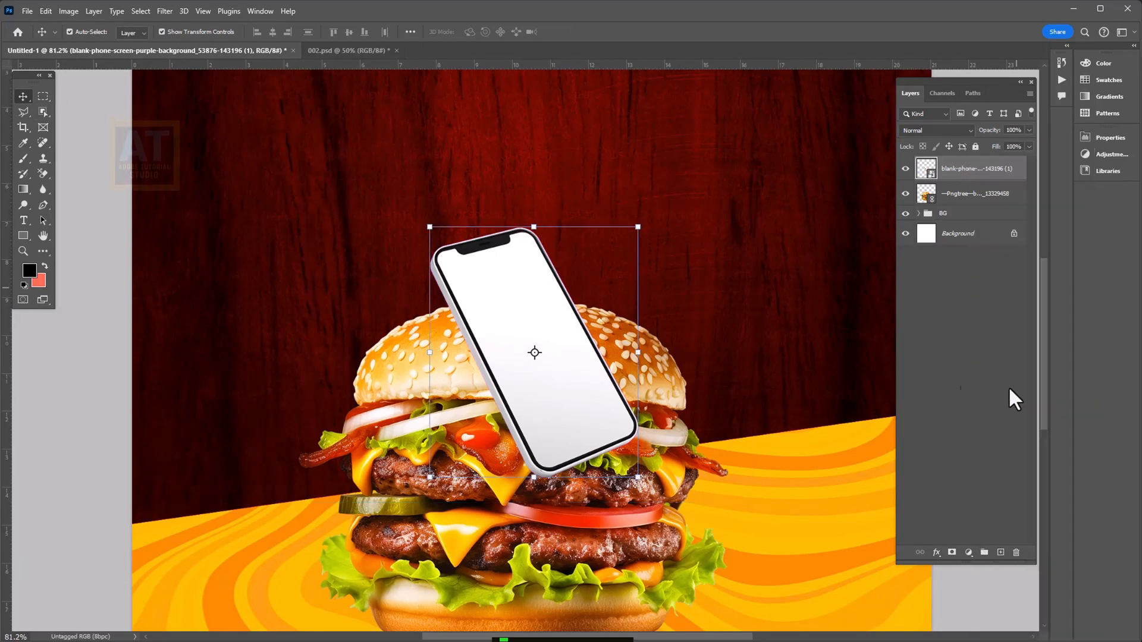
Flip the phone horizontally with Free Transform
key(ctrl+t)
right_click(549, 307)
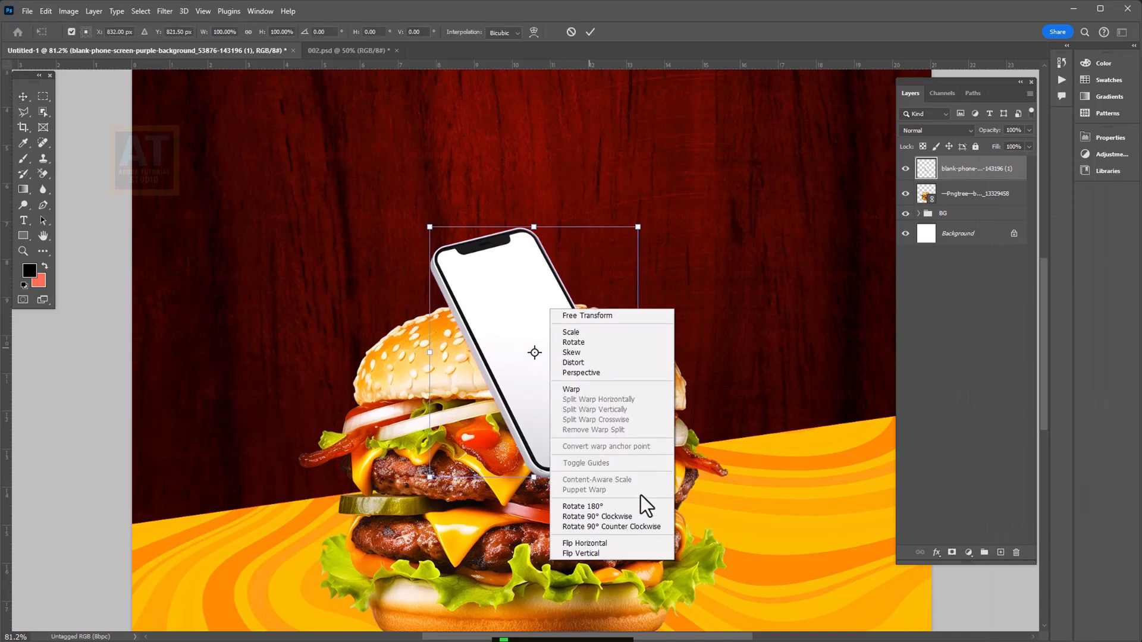
click(621, 545)
key(ctrl+0)
Enlarge the phone to about 227% and rotate it about 10° counter-clockwise, placing it over the burger's right half
scroll(504, 434, down, 4)
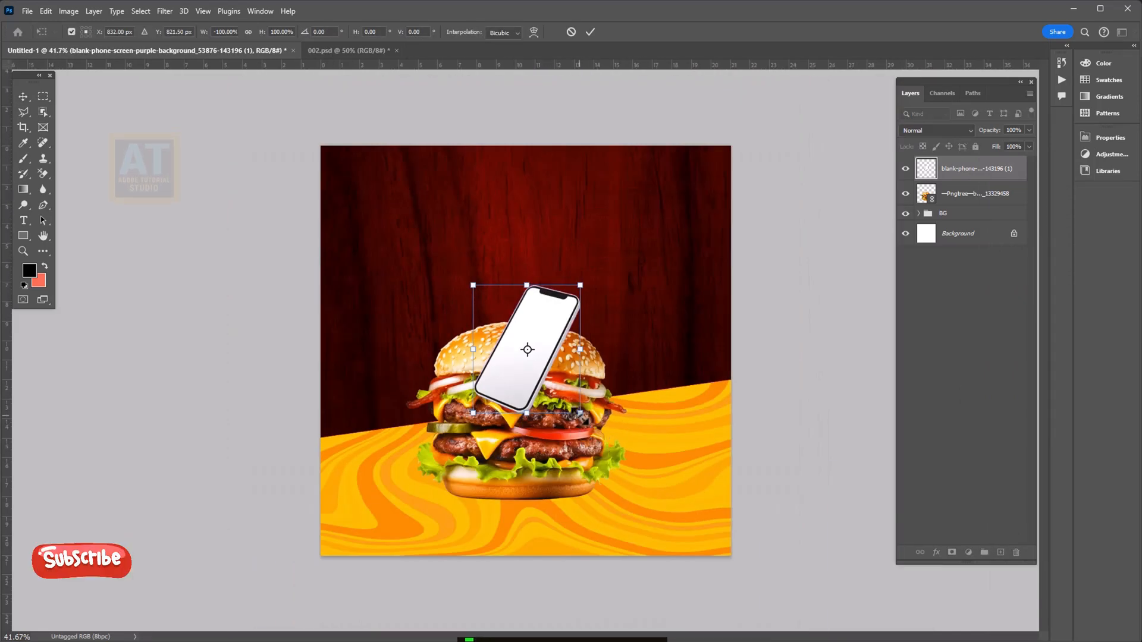
drag(585, 416, 683, 537)
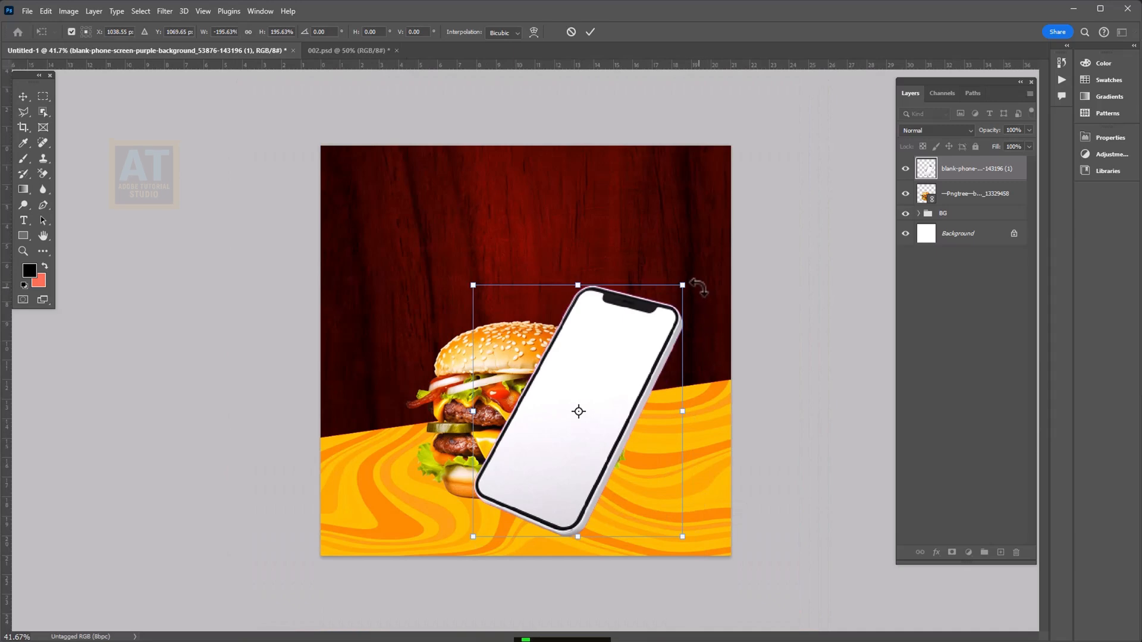
drag(698, 287, 623, 258)
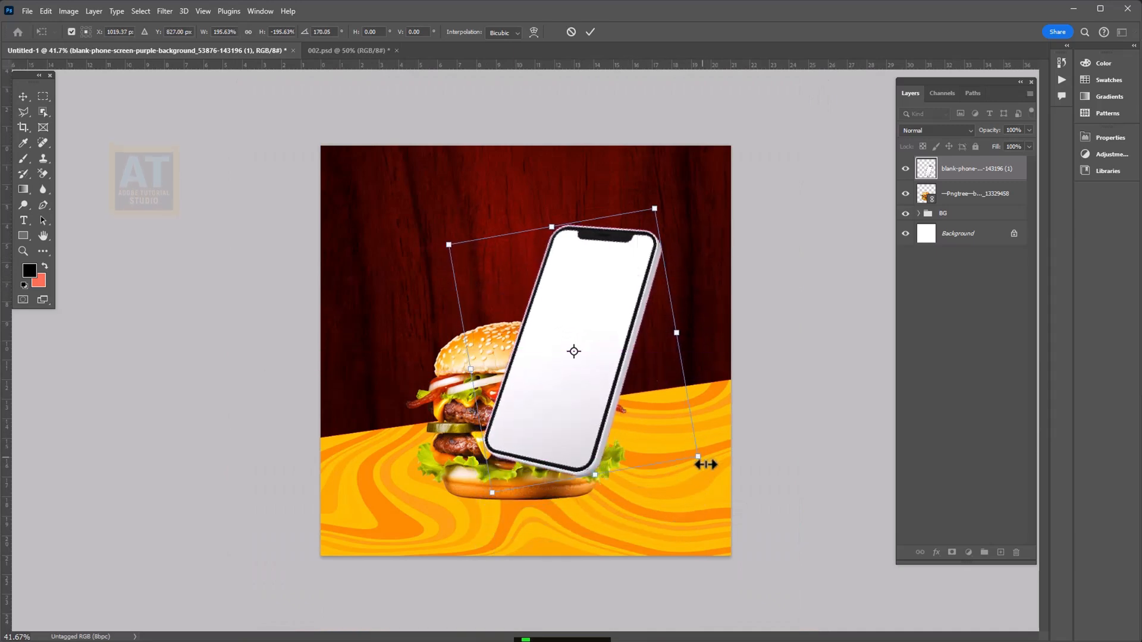
drag(696, 454, 737, 490)
drag(605, 381, 606, 402)
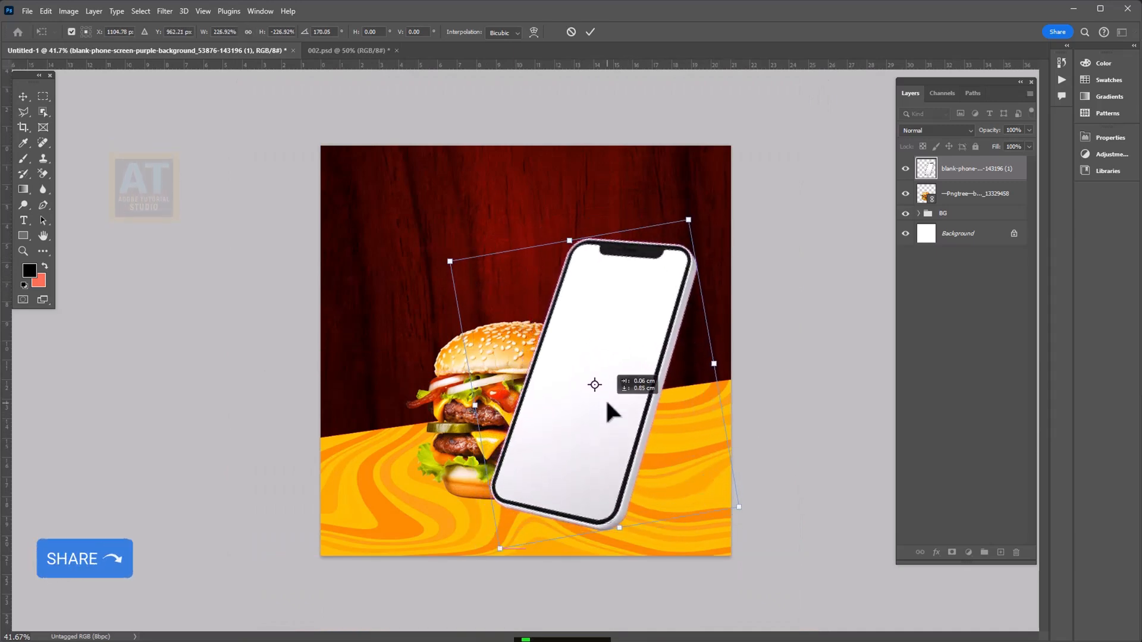
click(591, 32)
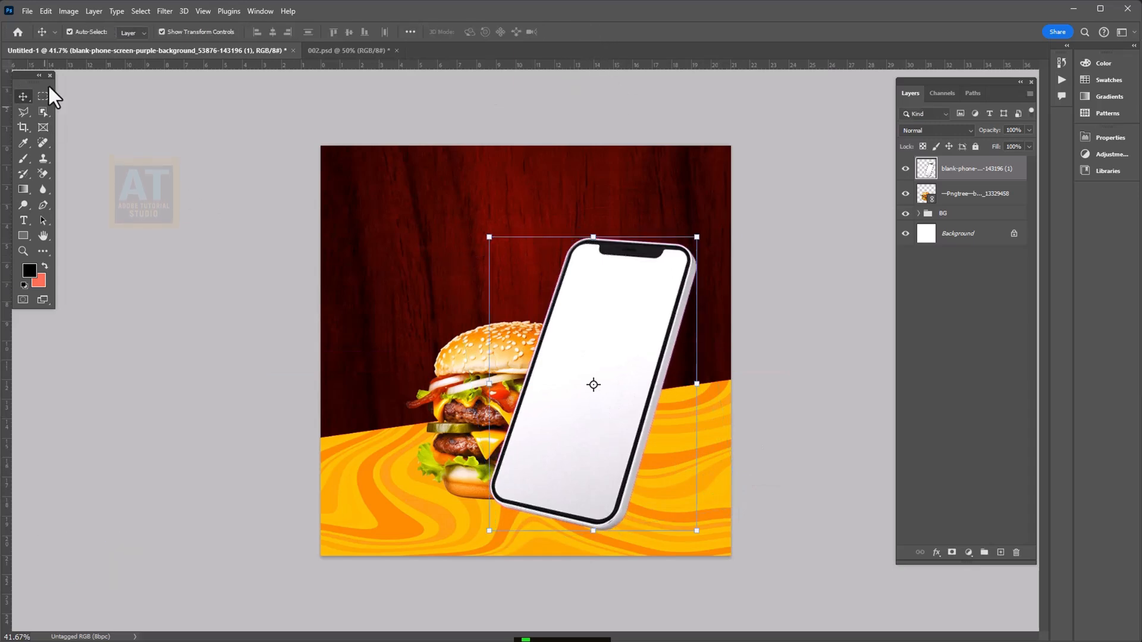
Copy the phone's white screen area to a new layer using a Magic Wand selection, and hide that new layer
right_click(41, 114)
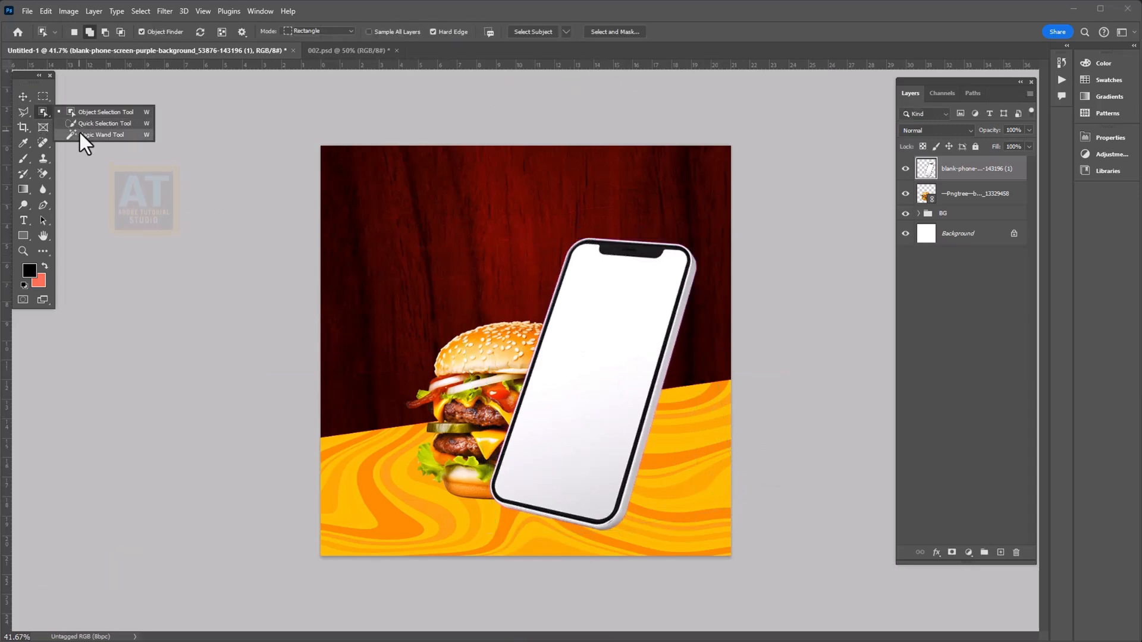
click(79, 134)
click(608, 311)
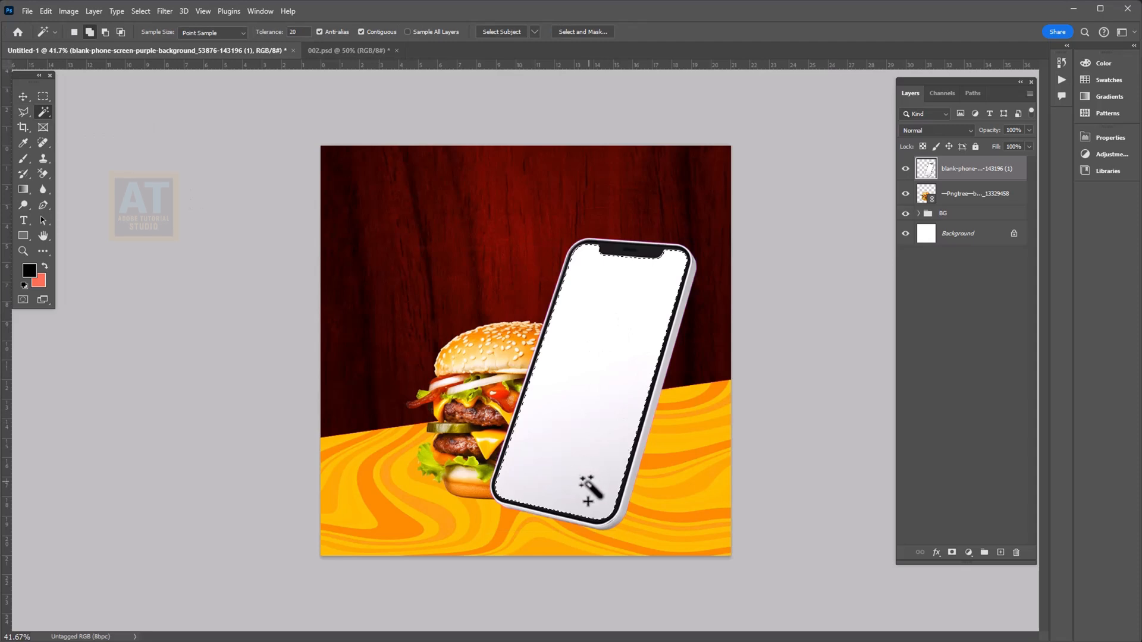
key(ctrl+j)
key(v)
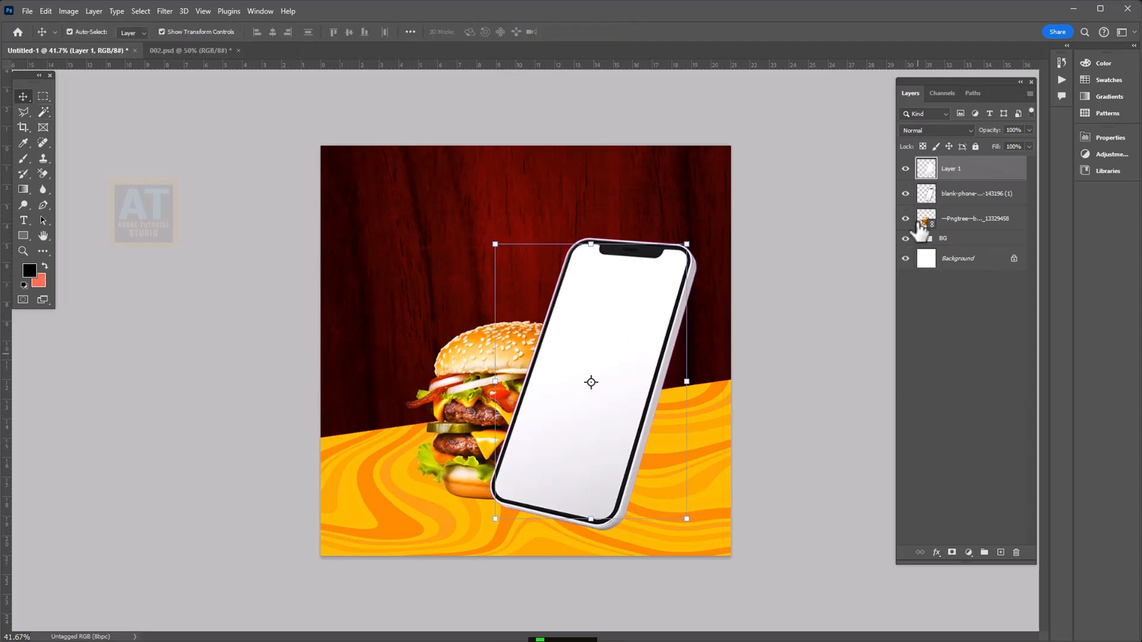
click(954, 192)
click(904, 170)
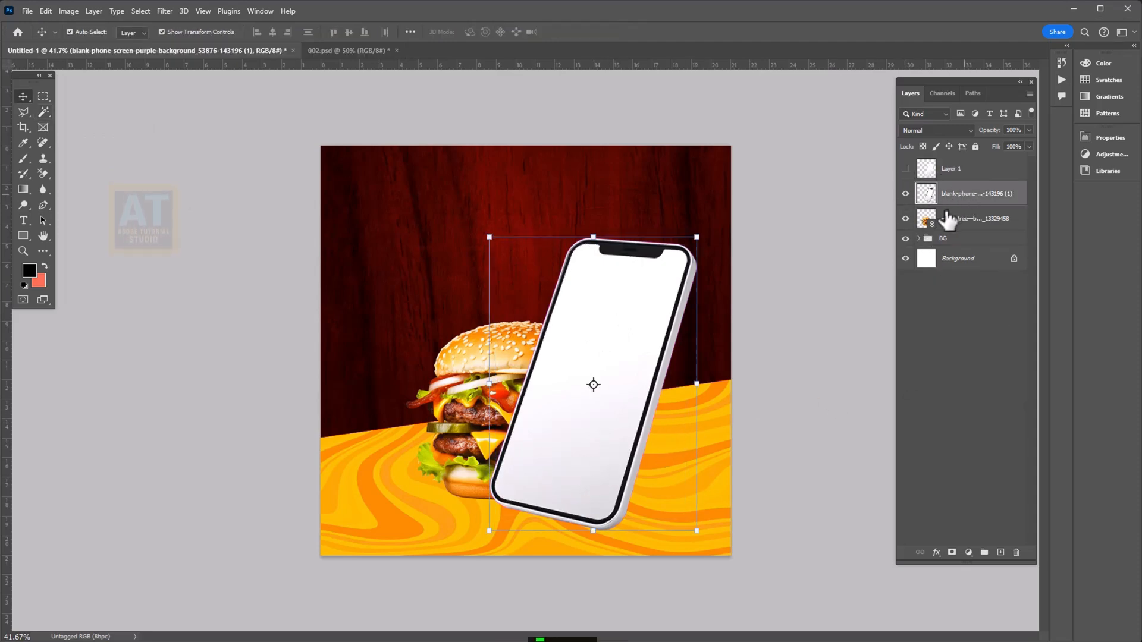
Move the burger layer above the phone layer, then scale it to about 9.43% and position it over the phone's lower part
drag(948, 220, 938, 185)
drag(531, 412, 560, 416)
drag(656, 325, 687, 278)
drag(617, 426, 605, 430)
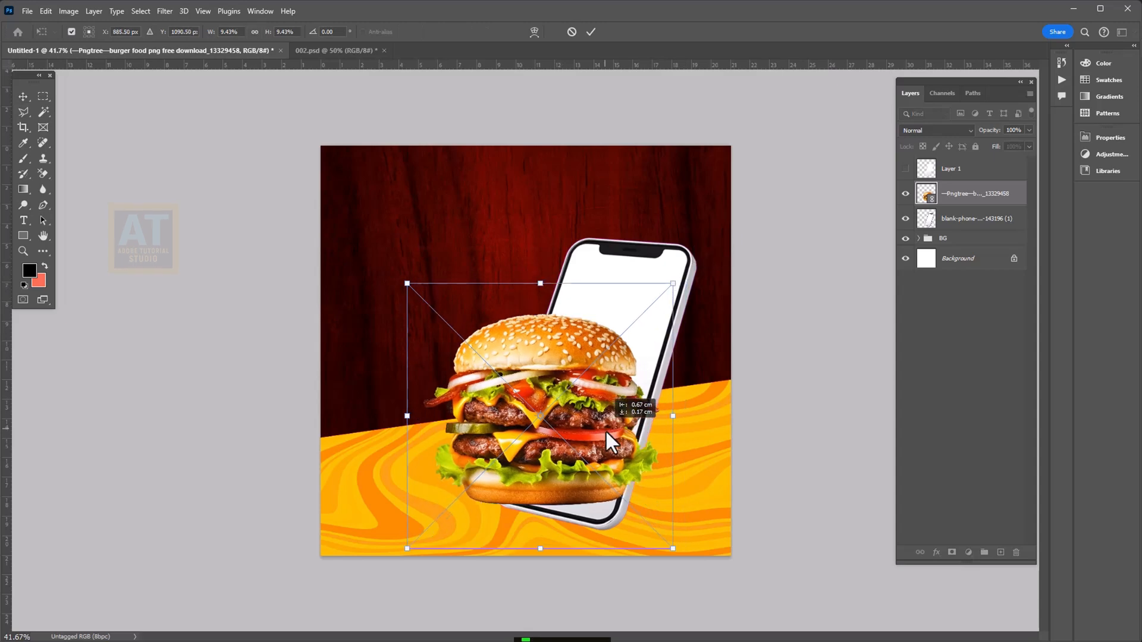
key(Return)
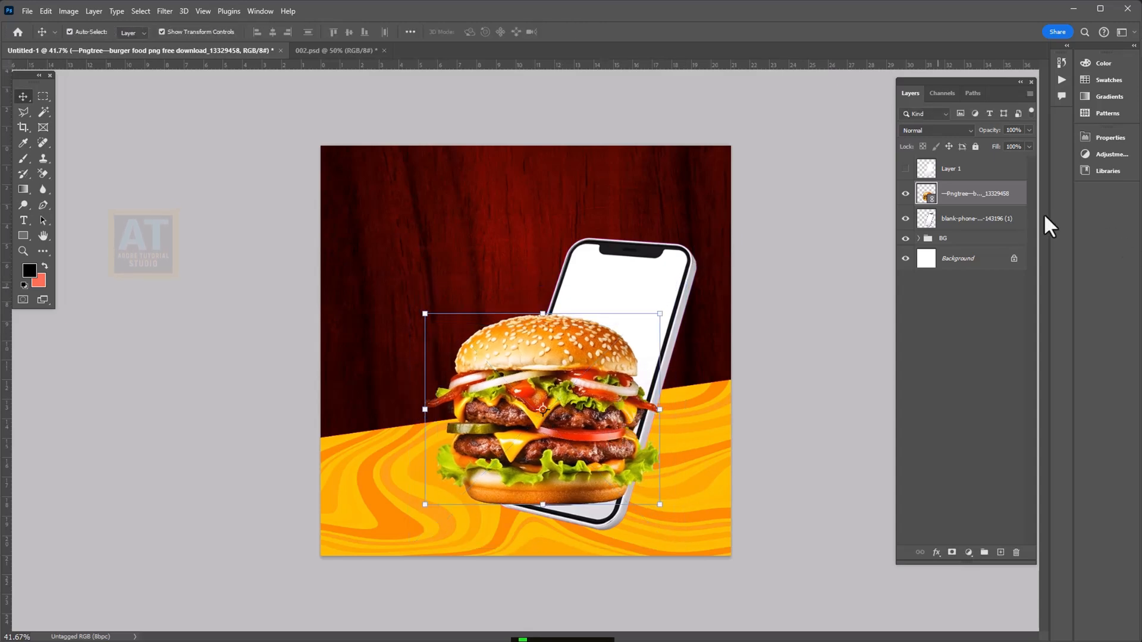
Rotate the phone layer and Layer 1 together about 5.4° counter-clockwise
click(980, 229)
ctrl+click(969, 171)
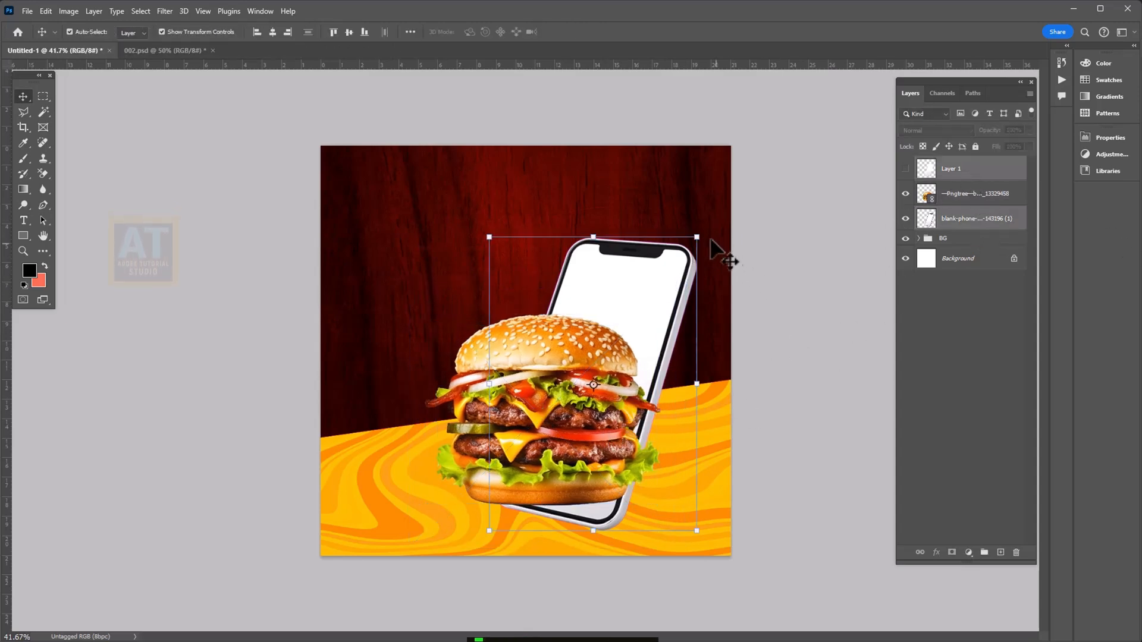
mouse_move(708, 232)
mouse_down()
mouse_move(691, 210)
mouse_move(694, 225)
mouse_up()
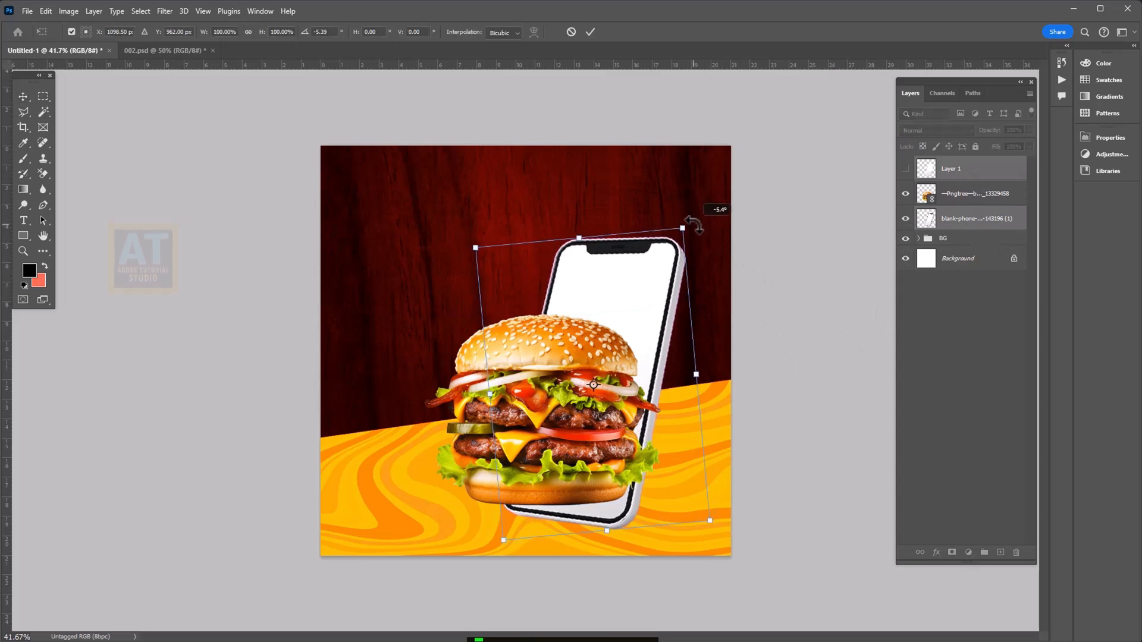
key(Return)
Nudge the burger about 0.28 cm right and 0.29 cm down, and mask it to the screen outline of Layer 1
drag(566, 374, 572, 381)
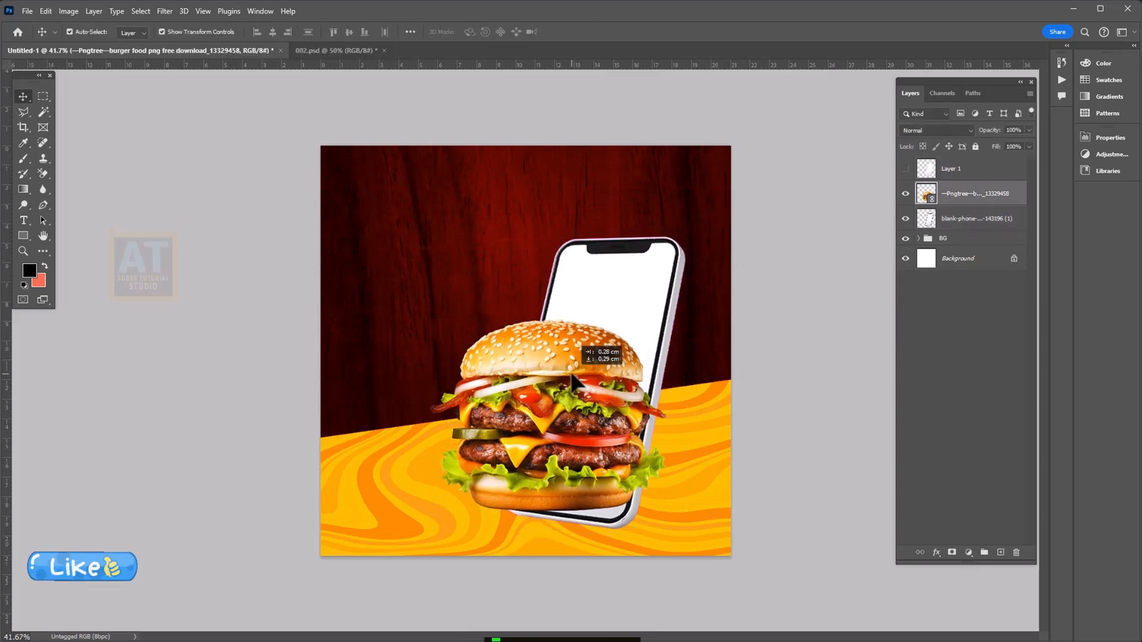
ctrl+click(926, 169)
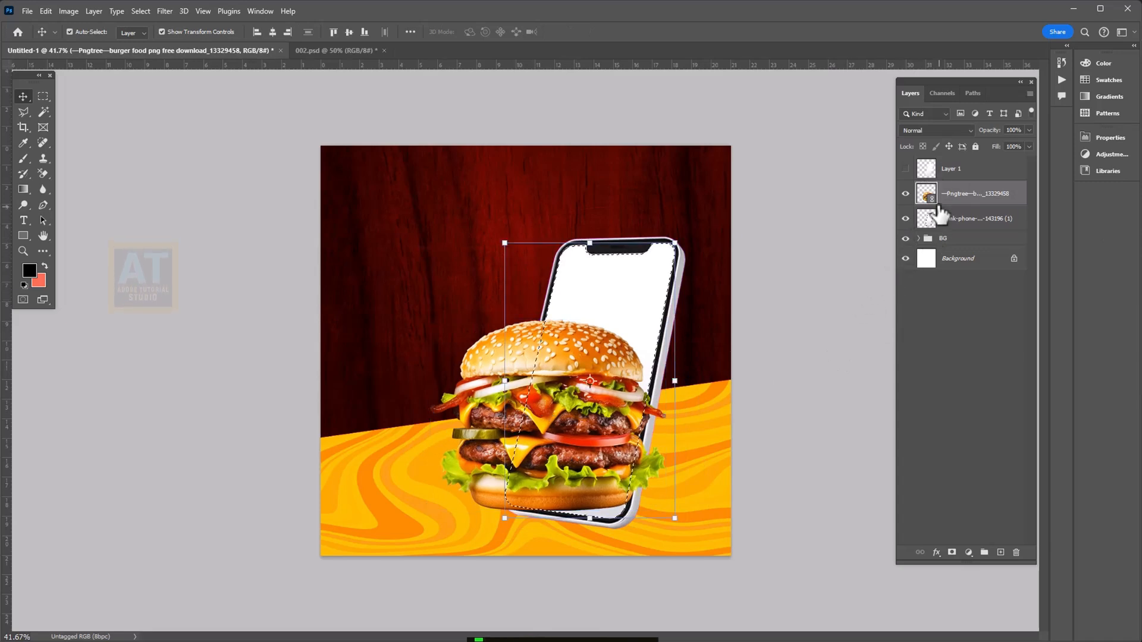
click(952, 552)
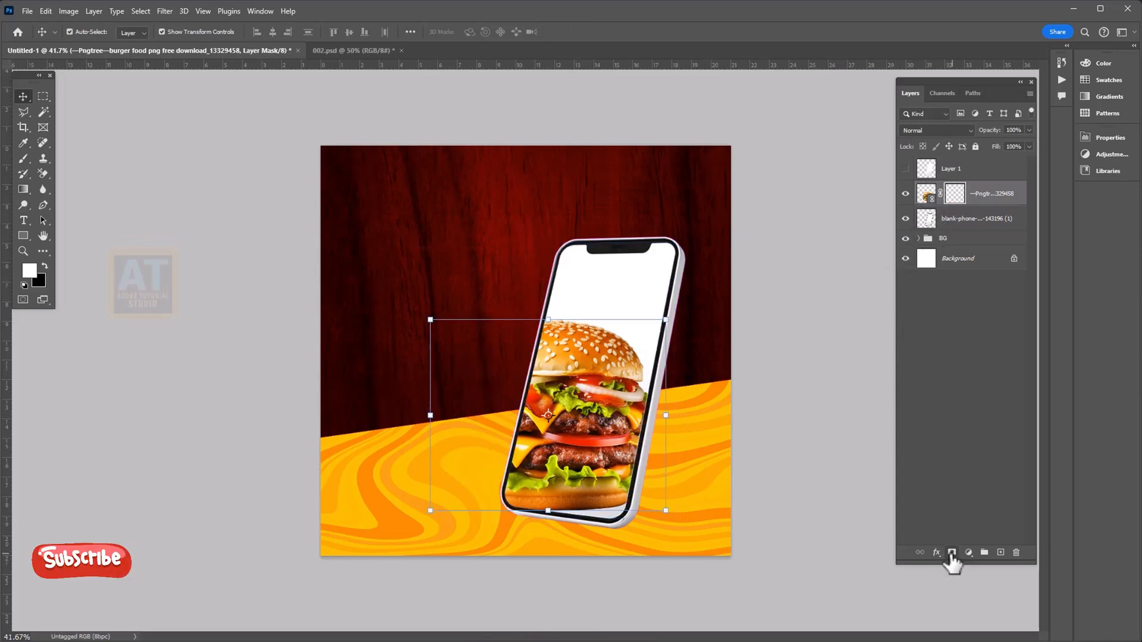
Paint white on the burger's layer mask with a 250 px soft brush to reveal the burger left of the phone
click(959, 196)
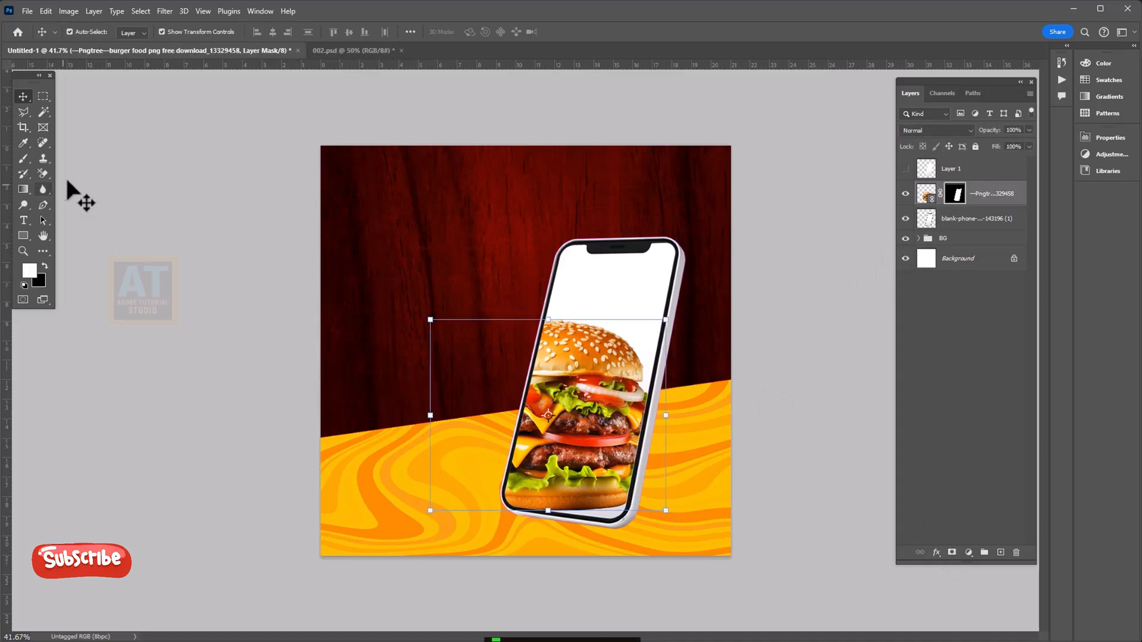
click(23, 159)
click(28, 271)
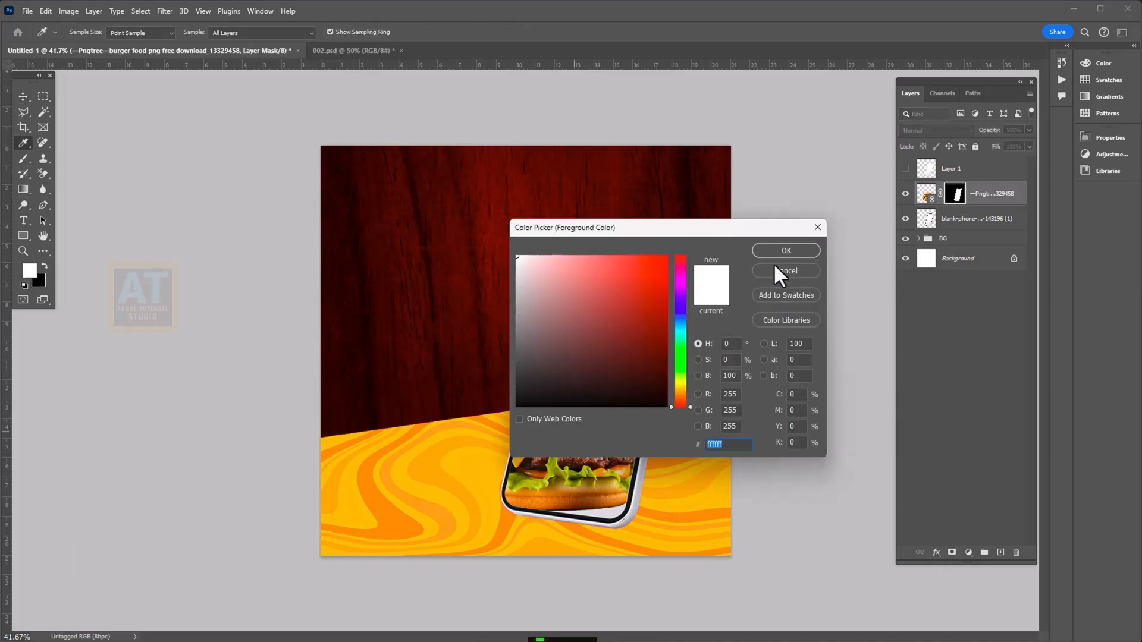
click(757, 271)
mouse_move(589, 324)
mouse_down()
mouse_move(546, 341)
mouse_move(484, 418)
mouse_move(495, 359)
mouse_move(453, 437)
mouse_up()
mouse_move(278, 32)
mouse_down()
mouse_move(484, 424)
mouse_move(459, 492)
mouse_move(471, 454)
mouse_move(518, 472)
mouse_move(449, 497)
mouse_move(548, 472)
mouse_move(421, 420)
mouse_move(451, 456)
mouse_move(516, 353)
mouse_move(445, 379)
mouse_move(414, 460)
mouse_up()
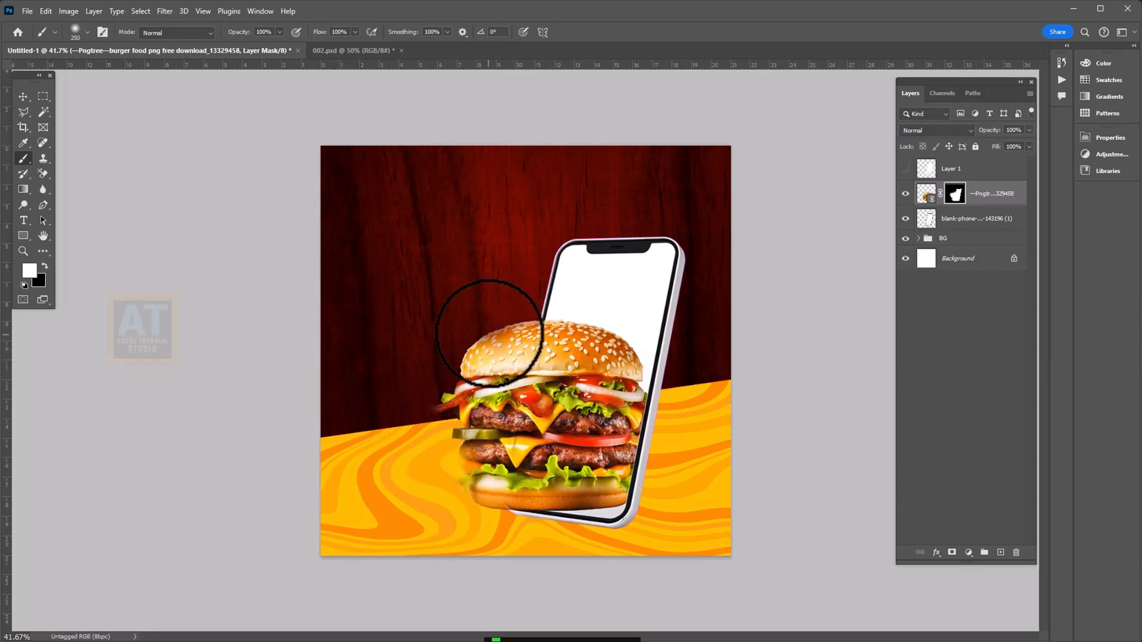
Enlarge the brush to 600 px and paint the mask white to reveal the burger's lower-left lettuce and bun edges
key(bracketright)
key(bracketright)
key(bracketright)
key(bracketright)
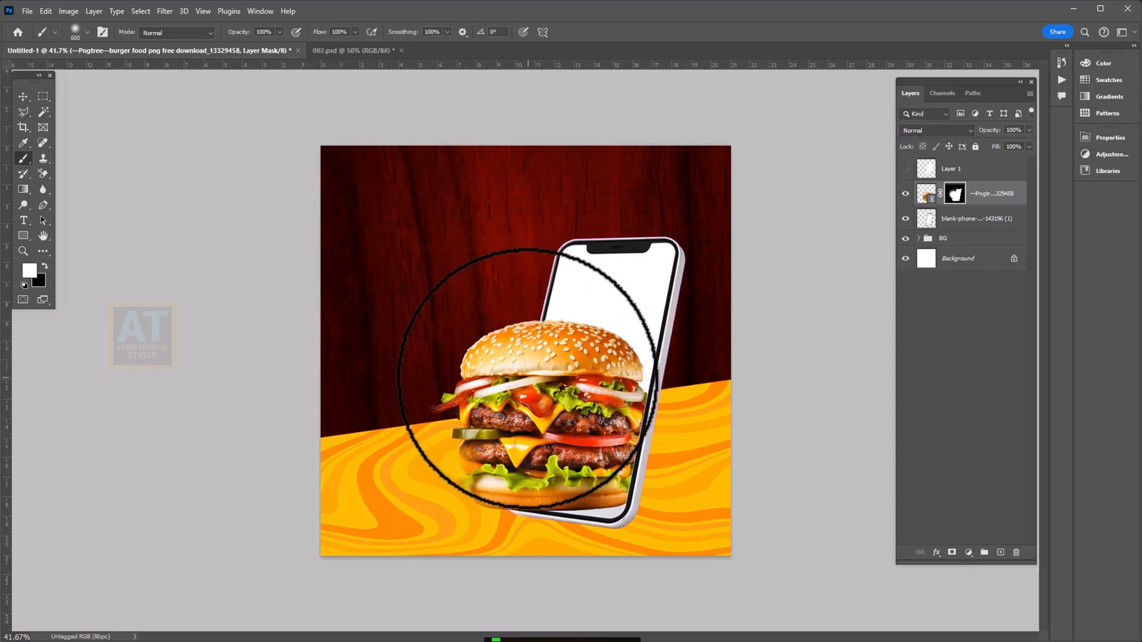
mouse_move(499, 412)
mouse_down()
mouse_move(486, 438)
mouse_move(454, 435)
mouse_up()
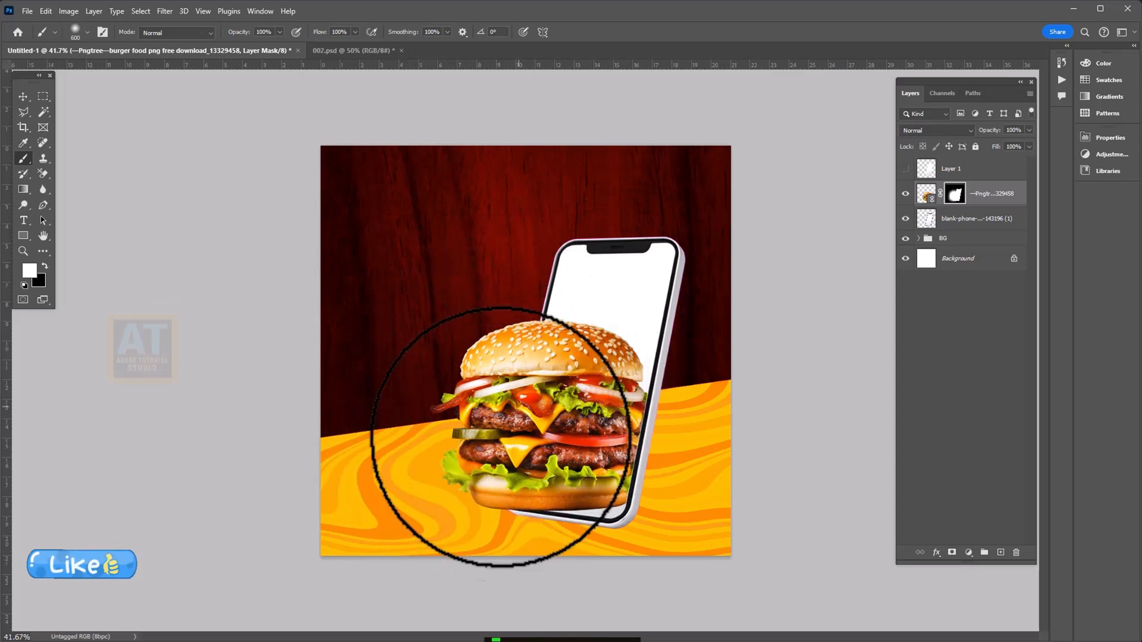
Unlink the burger from its layer mask and shift the burger image slightly up and right within the phone
click(27, 98)
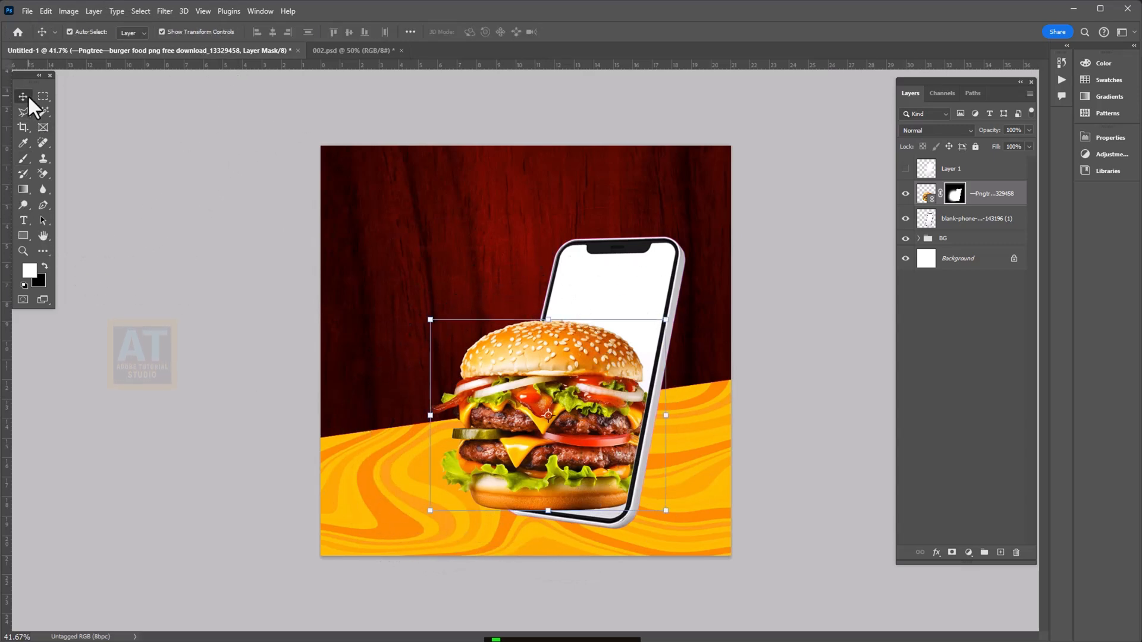
click(940, 192)
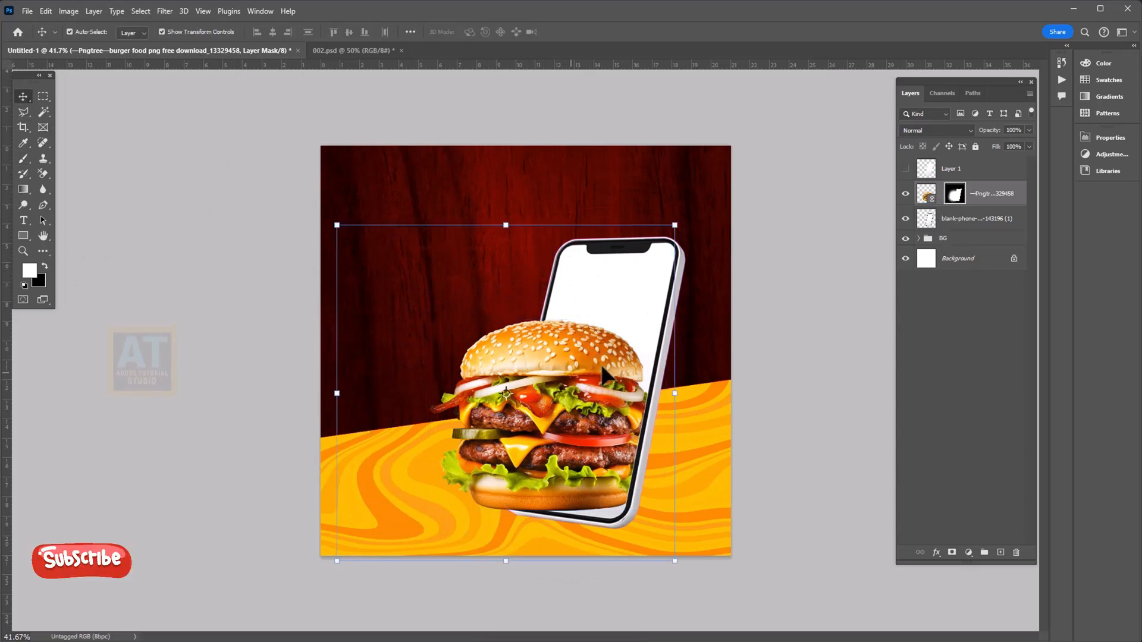
drag(600, 367, 534, 349)
click(926, 193)
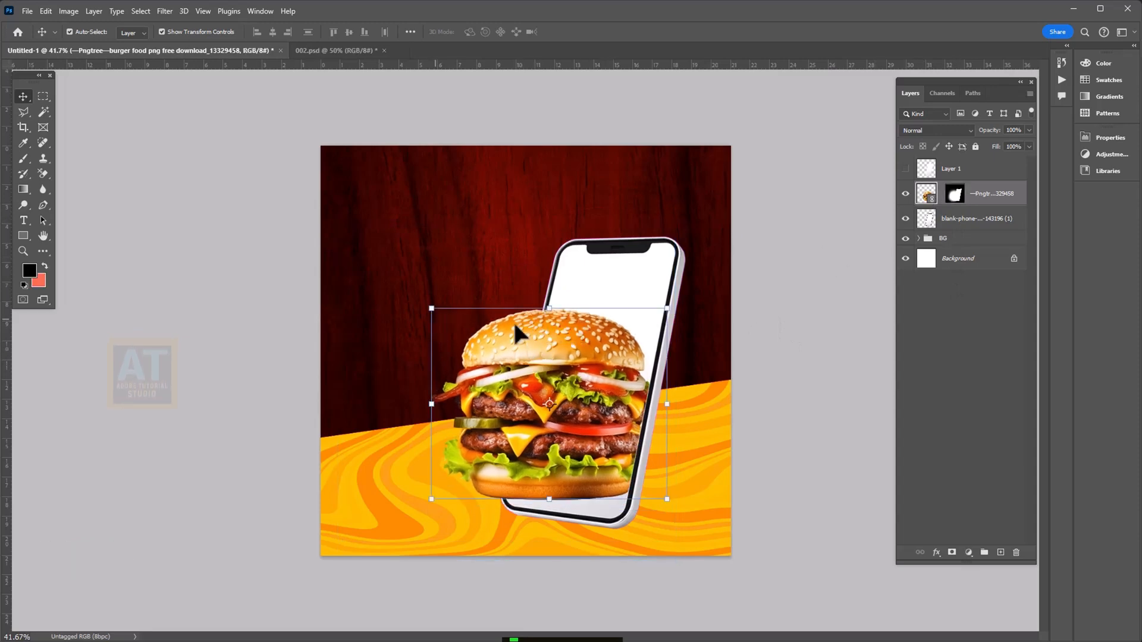
key(Right)
key(Right)
key(Right)
key(Right)
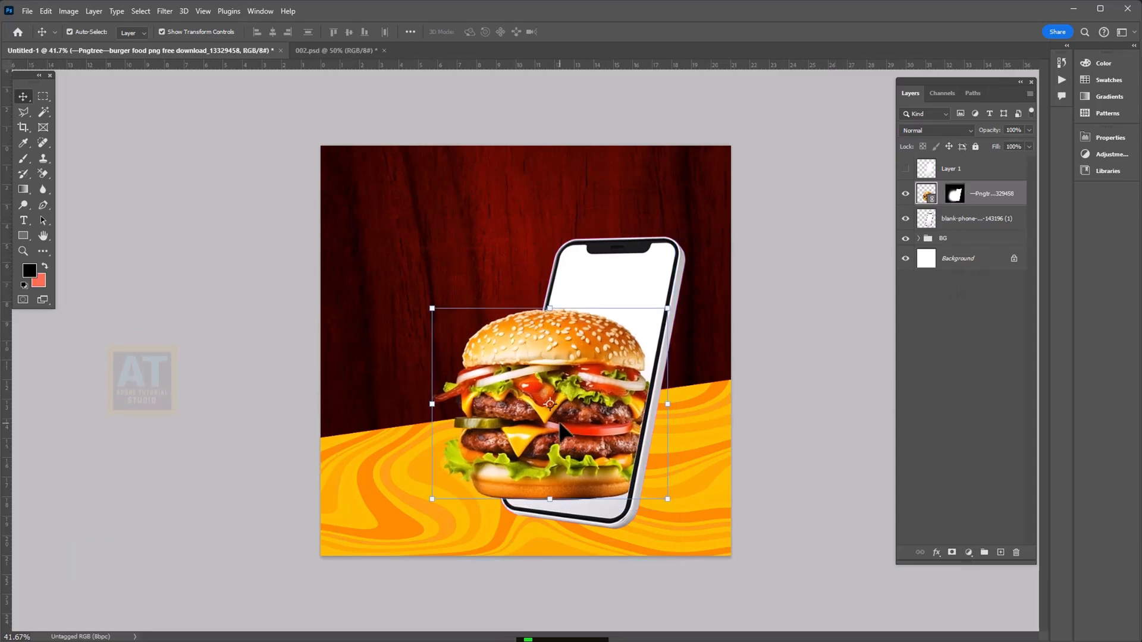
click(809, 501)
click(573, 452)
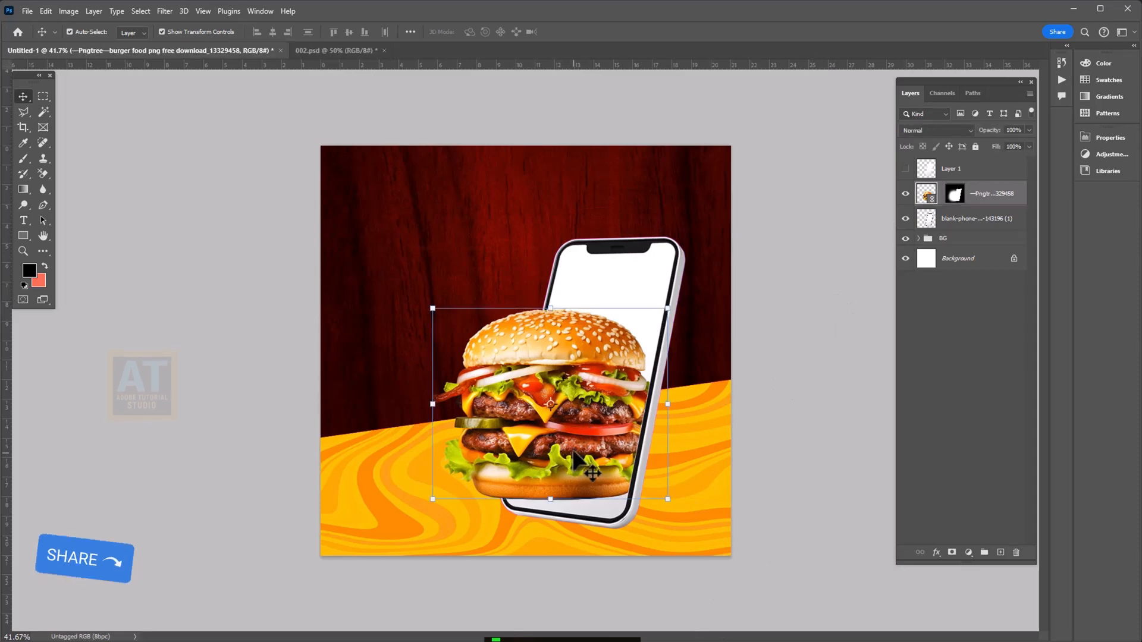
Add a new layer above the phone layer and paint one black spot on it near the burger's top bun with the 600 px soft brush
click(994, 219)
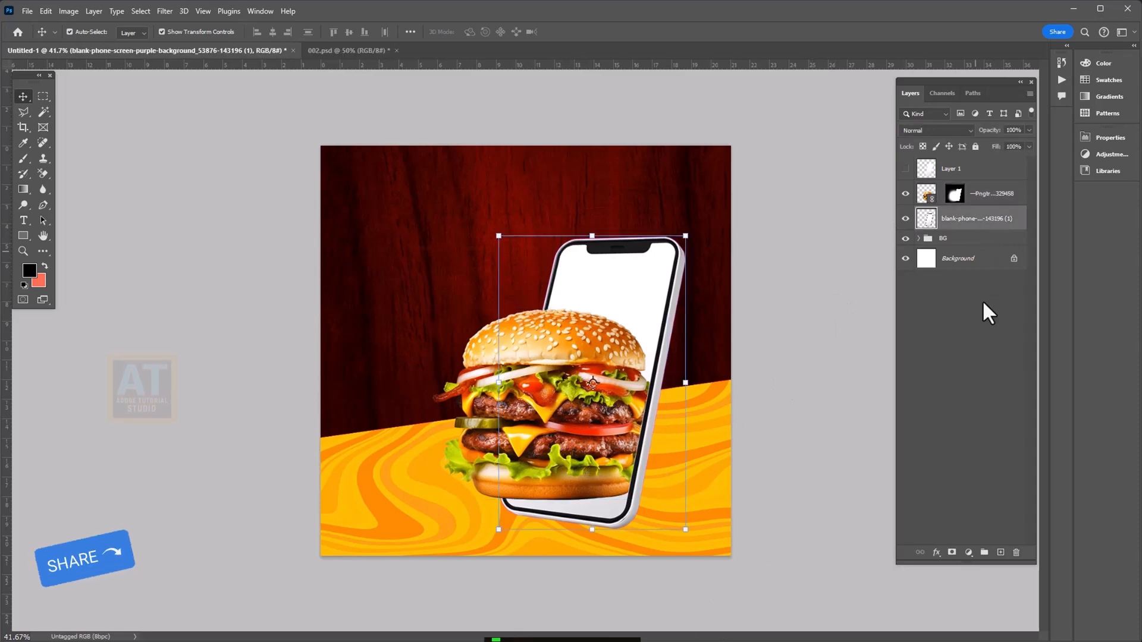
click(1000, 553)
click(23, 160)
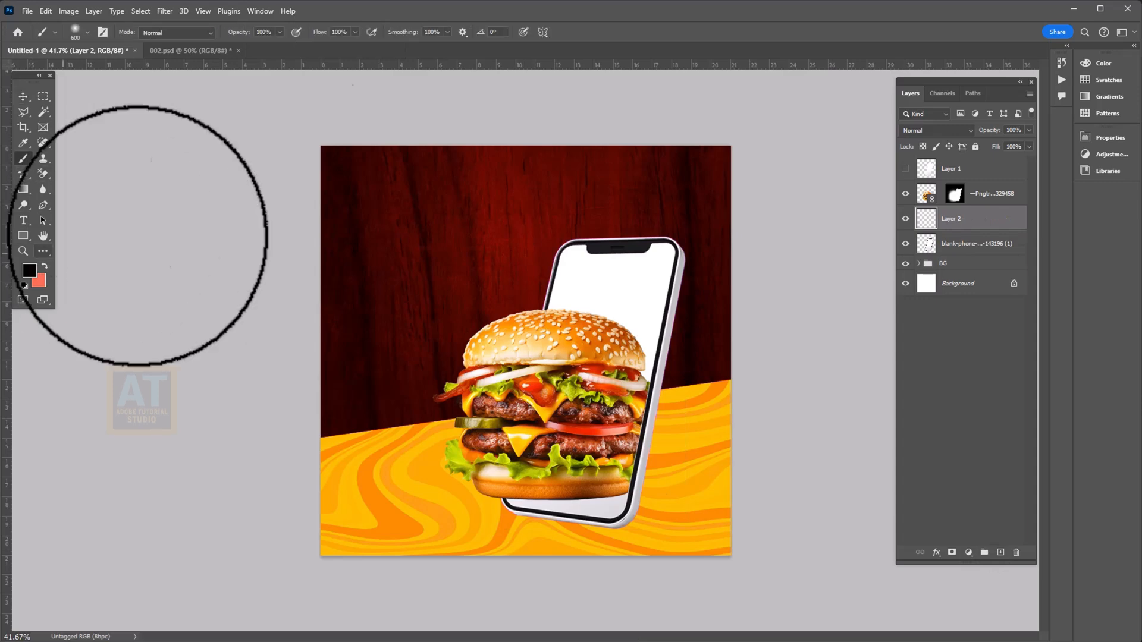
key(v)
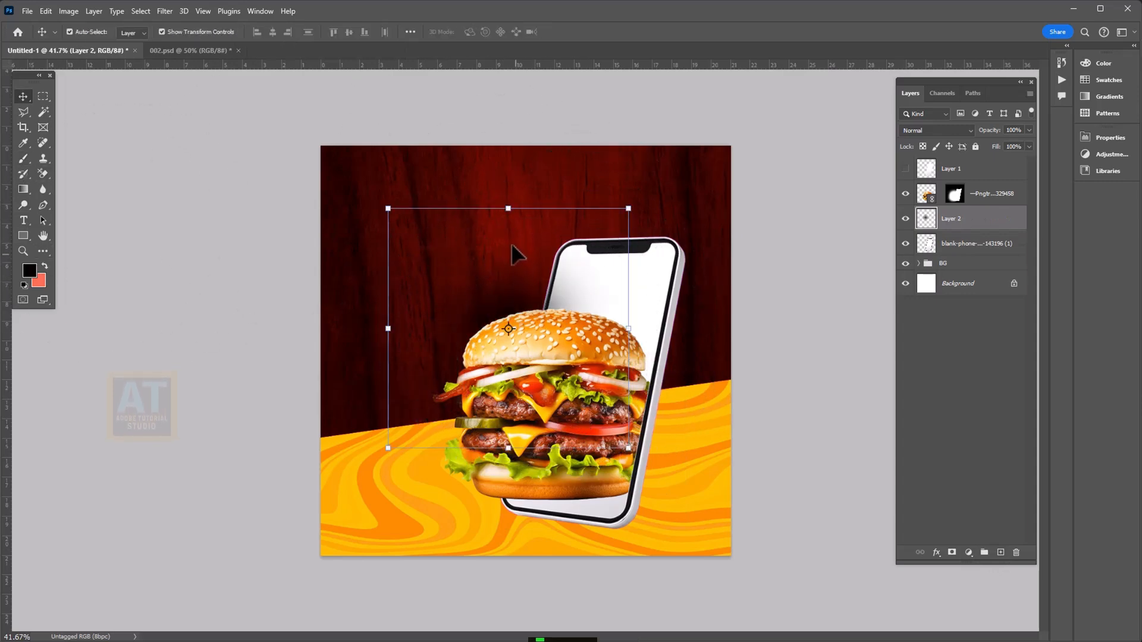
Transform the black spot into a flat shadow beneath the burger, scaled to about 142% width and 25% height
drag(510, 208, 509, 363)
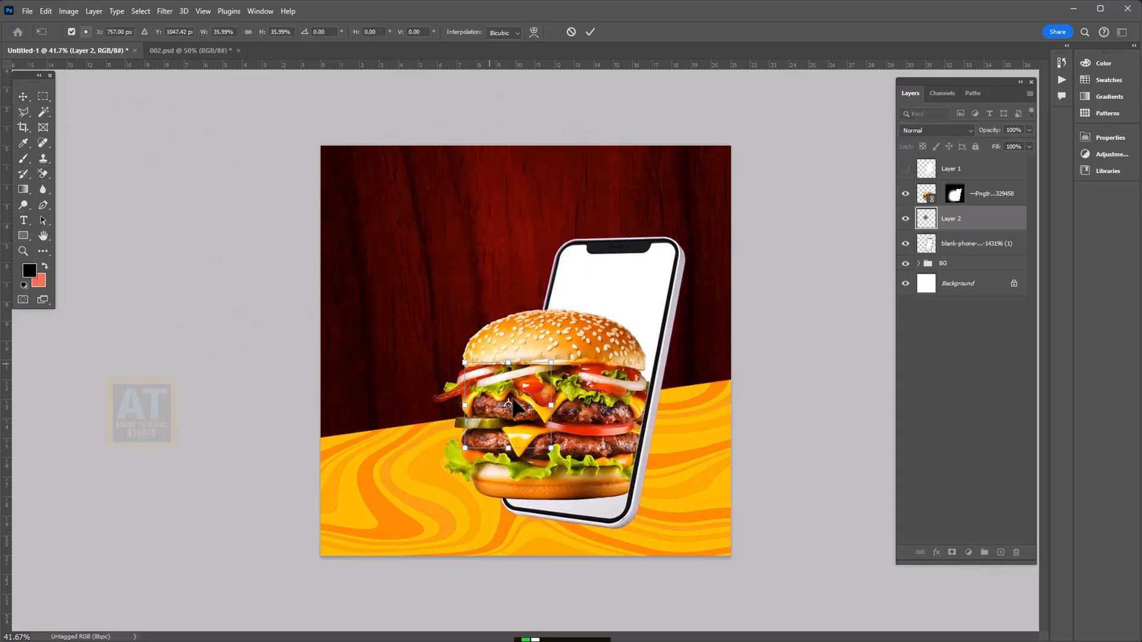
drag(547, 407, 645, 407)
drag(435, 402, 467, 483)
drag(676, 487, 713, 489)
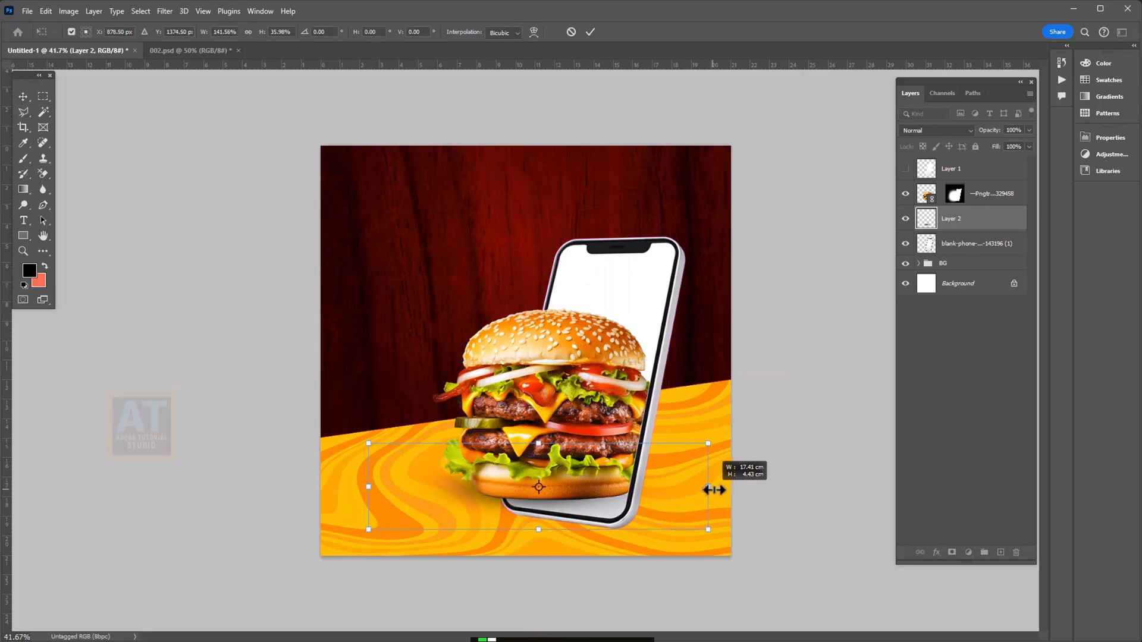
drag(533, 447, 548, 482)
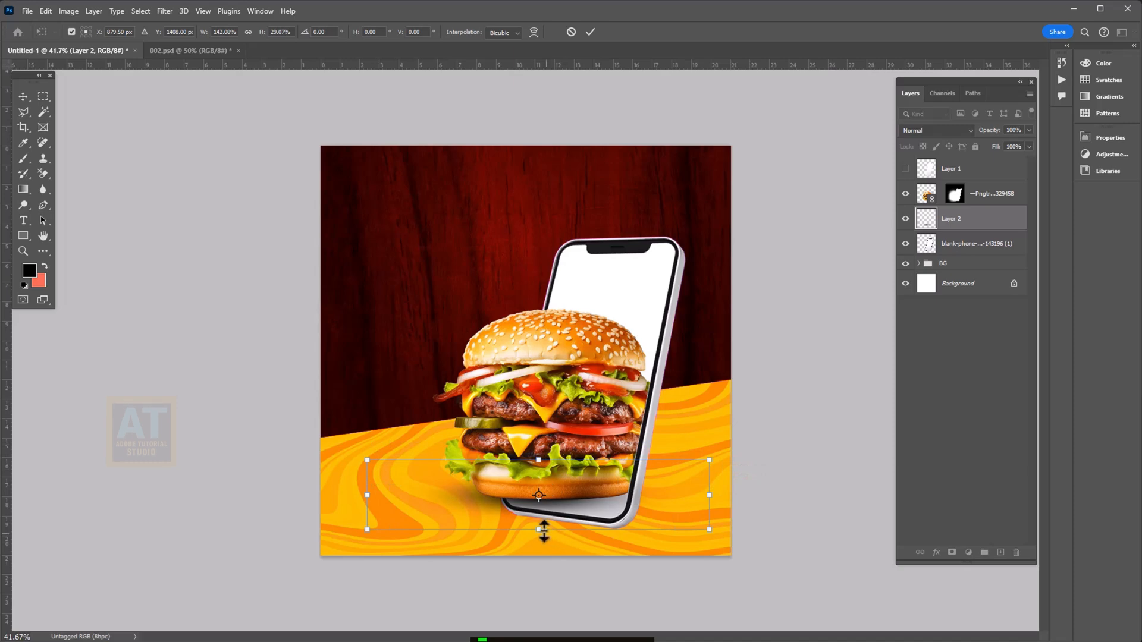
drag(543, 531, 544, 521)
drag(724, 519, 723, 535)
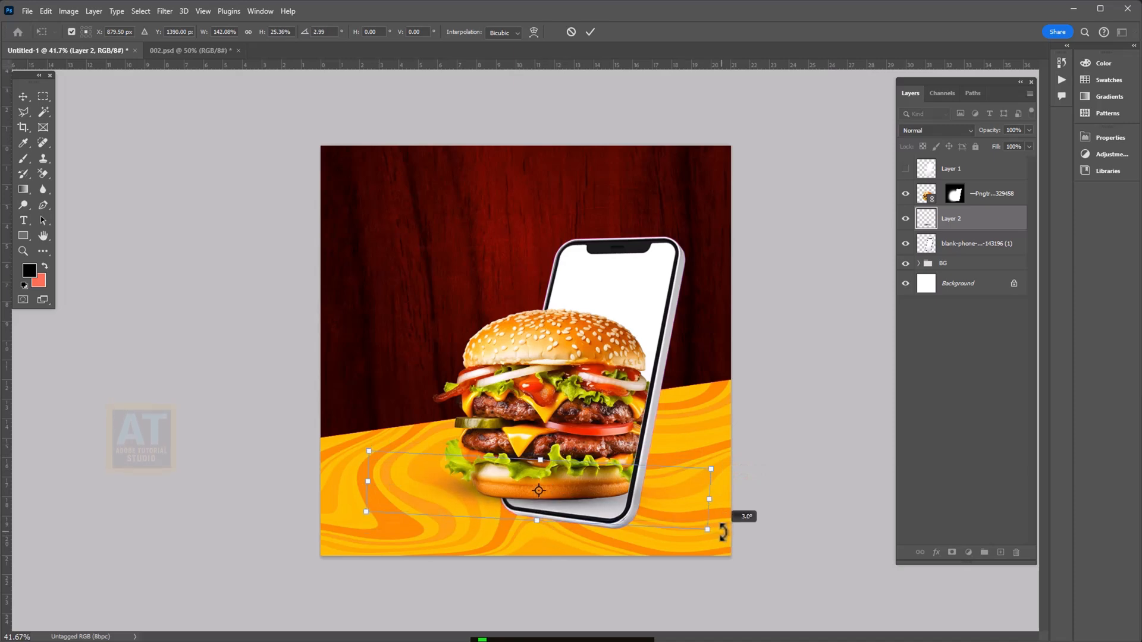
key(Return)
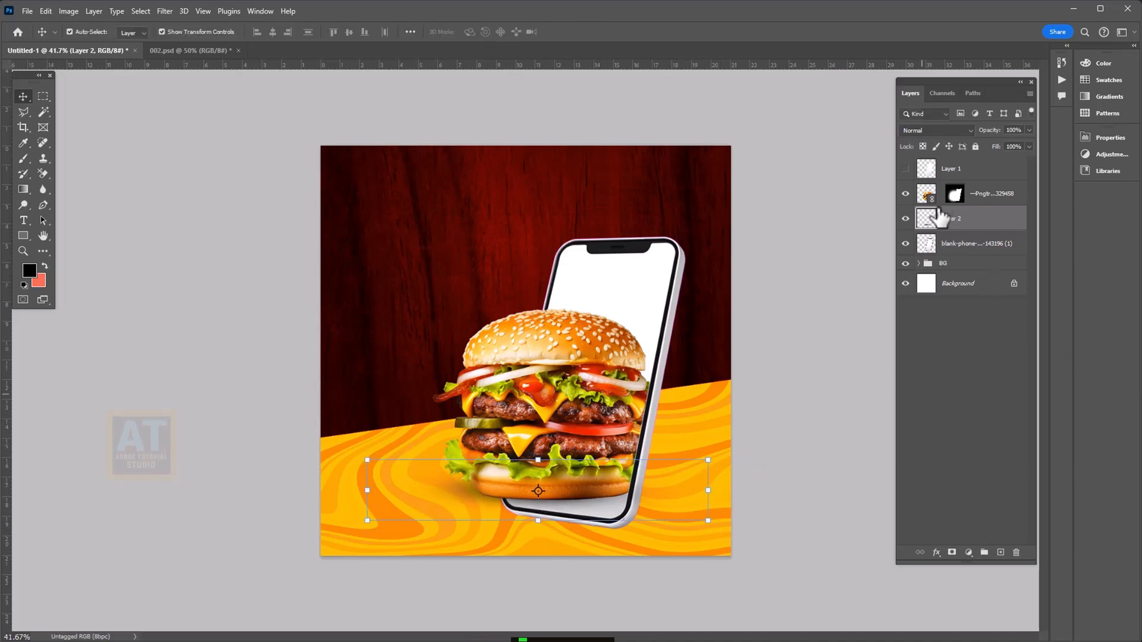
Duplicate the burger shadow, move the copy under the phone's bottom edge, and place both shadow layers below the phone layer
drag(936, 226, 1001, 552)
drag(950, 245, 950, 279)
drag(595, 510, 642, 538)
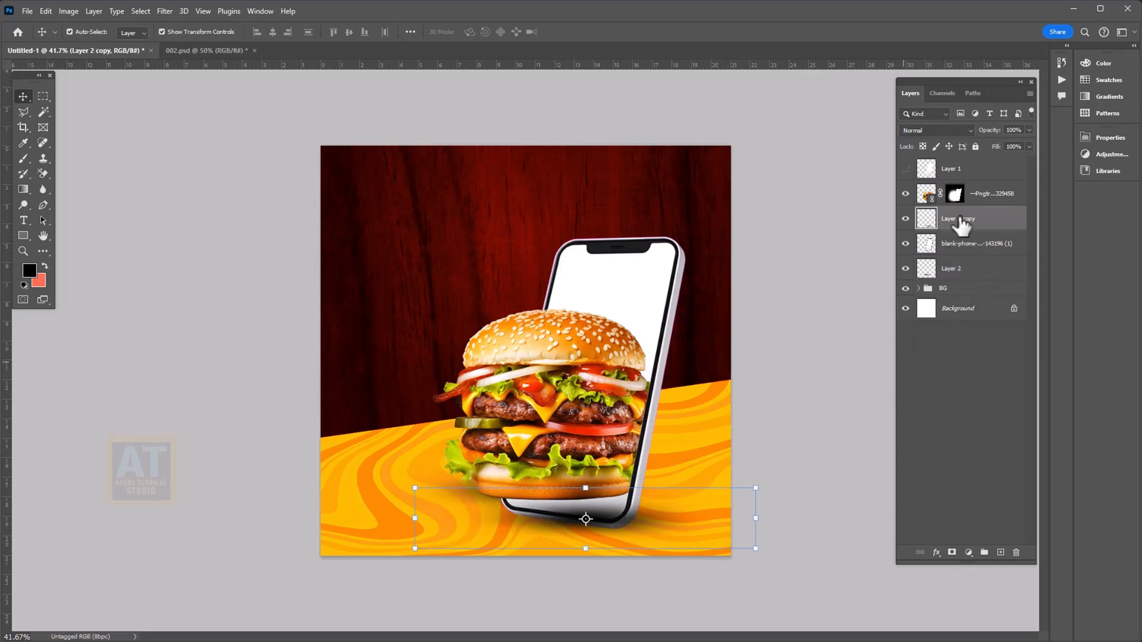
drag(961, 224, 945, 269)
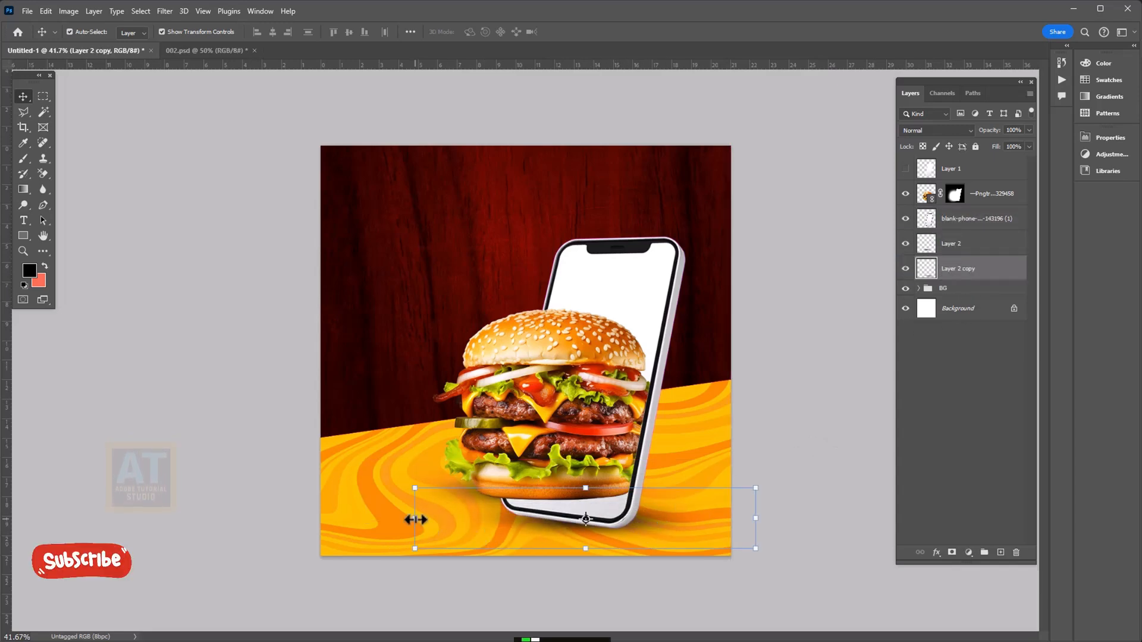
Stretch the copied shadow to about 114% width and 91.5% height, rotate it slightly clockwise, and set its opacity to 86%
drag(414, 519, 367, 520)
drag(561, 489, 565, 494)
drag(533, 534, 550, 537)
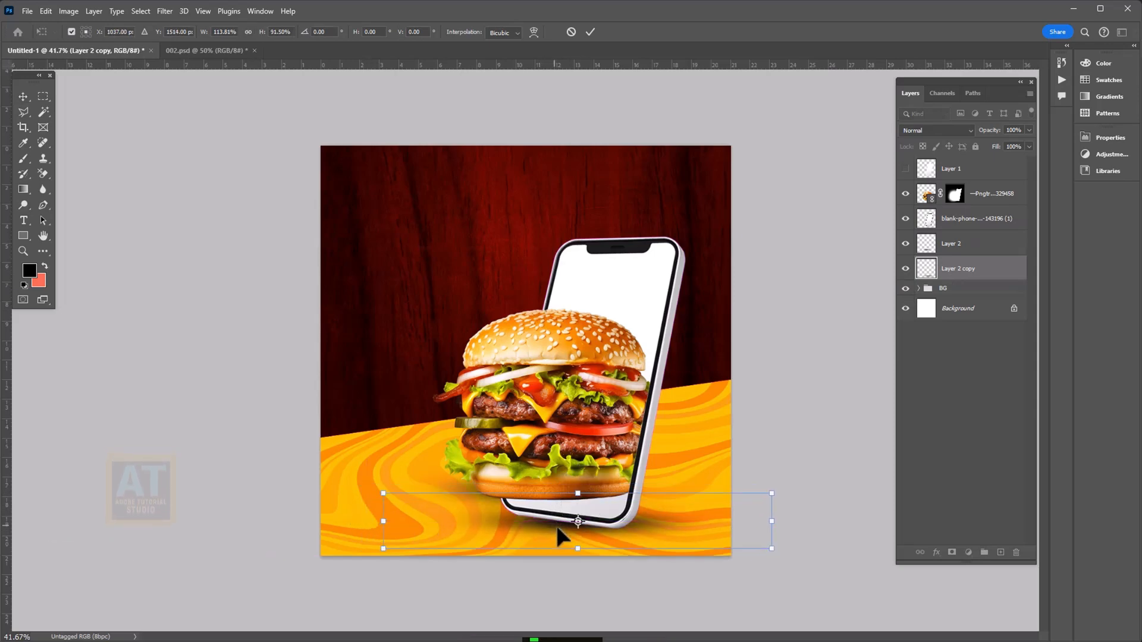
key(Return)
drag(781, 552, 780, 566)
key(Return)
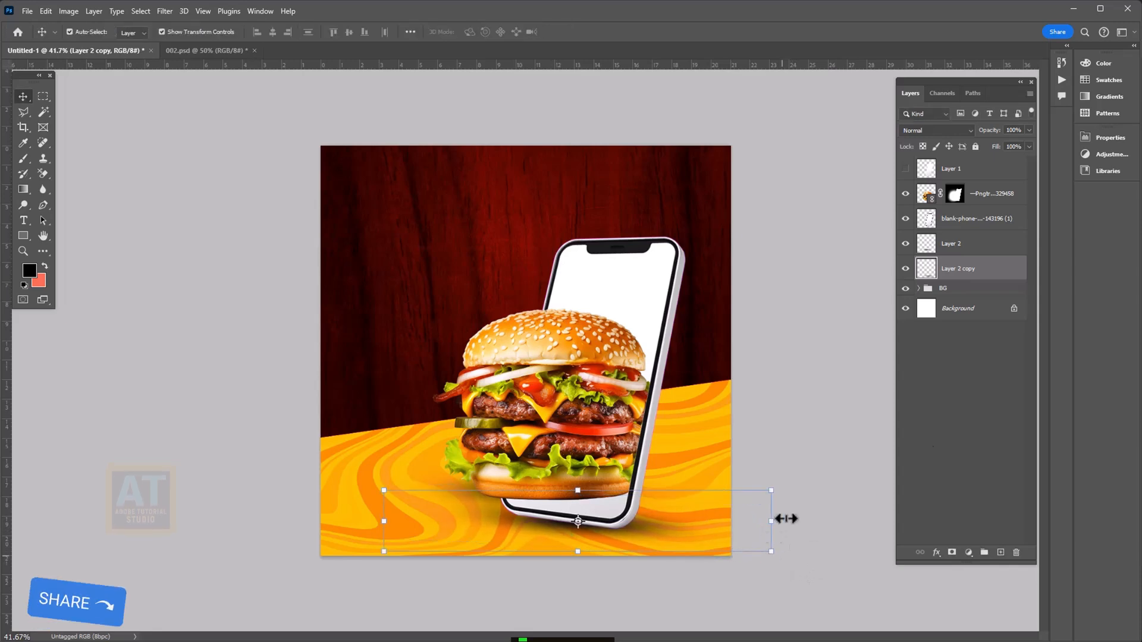
click(1028, 130)
drag(1008, 147, 1019, 144)
Add a Levels adjustment clipped to the phone layer and lower its white output level to 70
click(975, 219)
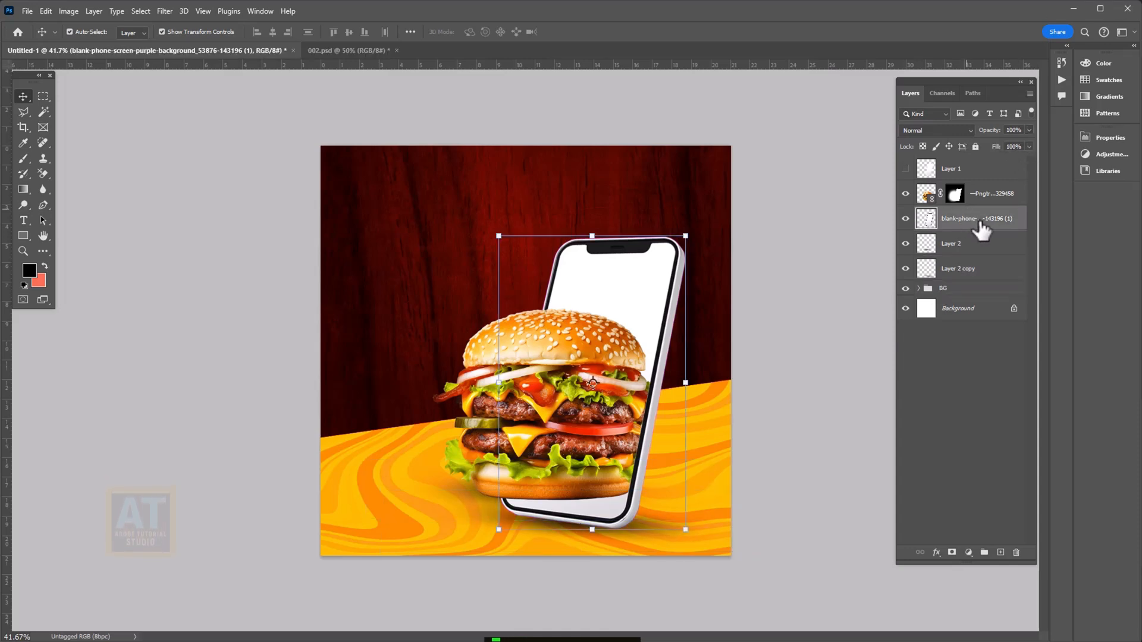
click(969, 553)
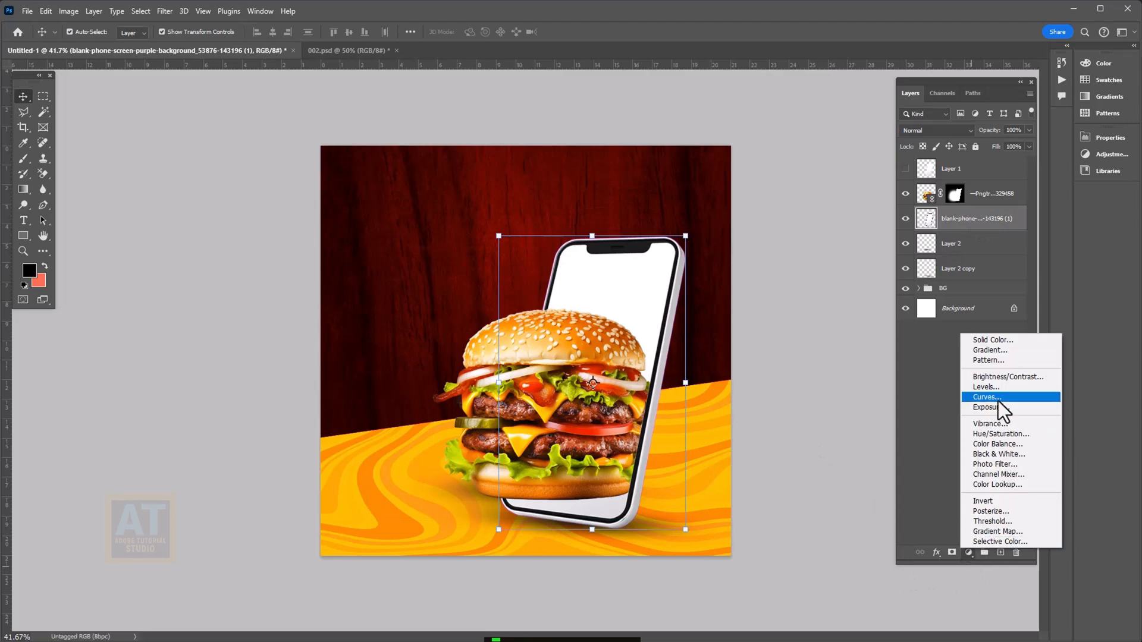
click(998, 387)
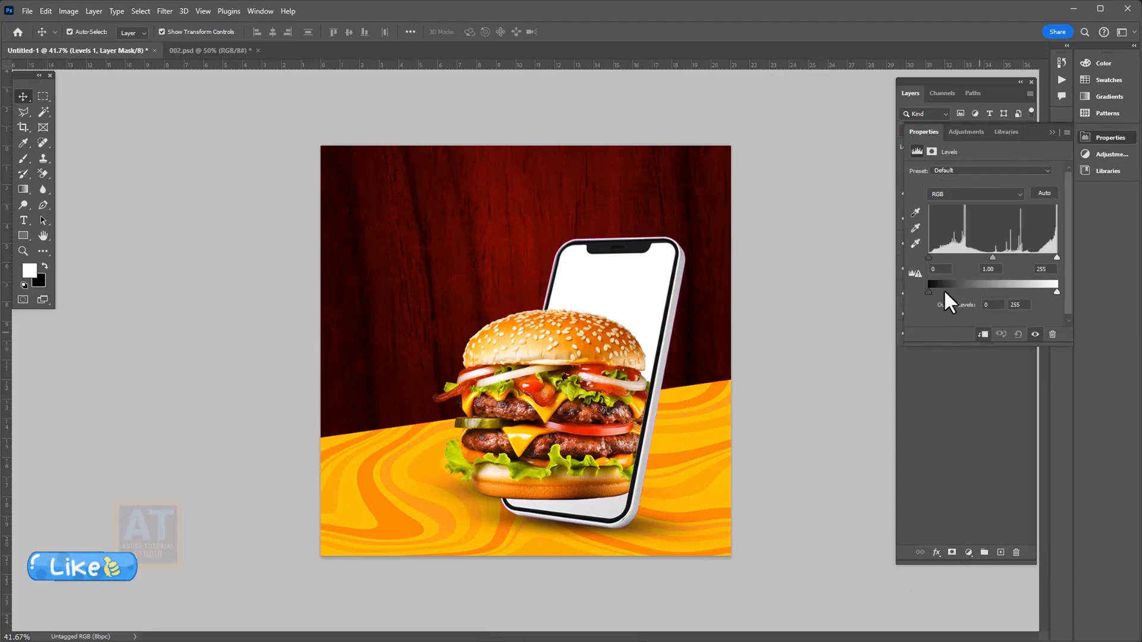
mouse_move(929, 291)
mouse_down()
mouse_move(969, 287)
mouse_move(932, 291)
mouse_up()
drag(1056, 292, 962, 283)
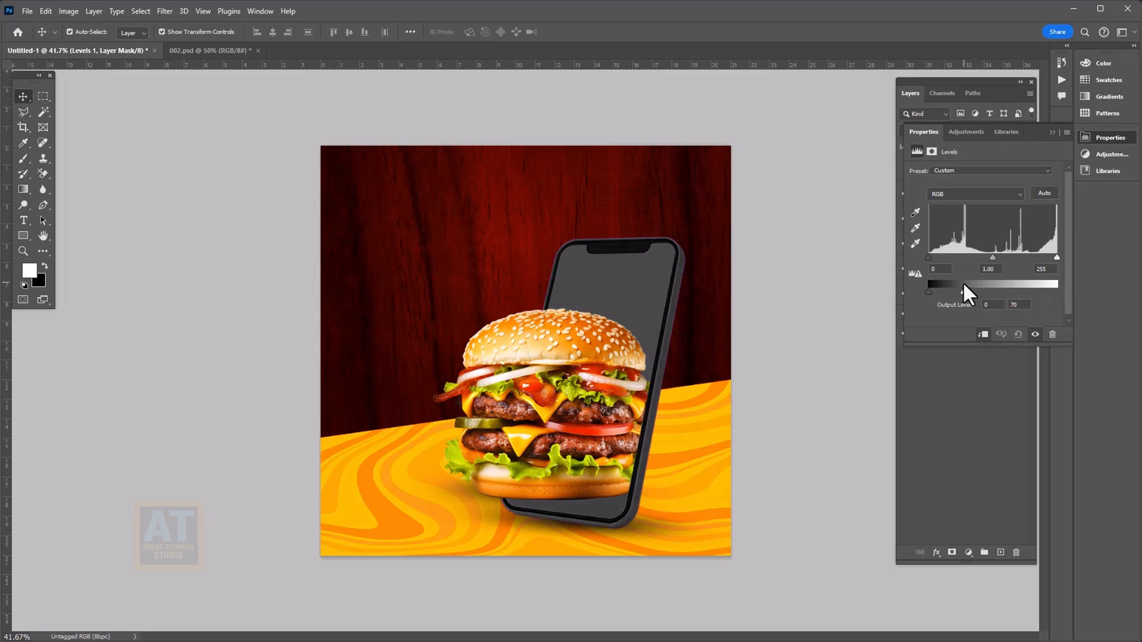
click(1050, 132)
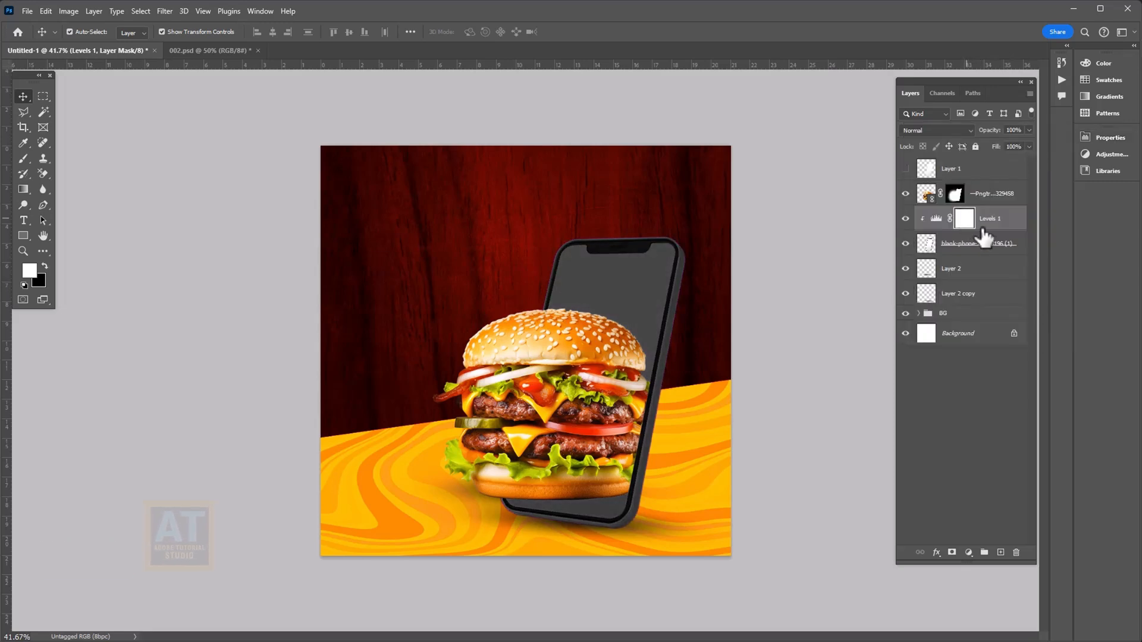
Invert the Levels 1 mask and paint white with the 600 px soft brush to darken the phone's bottom end
key(ctrl+i)
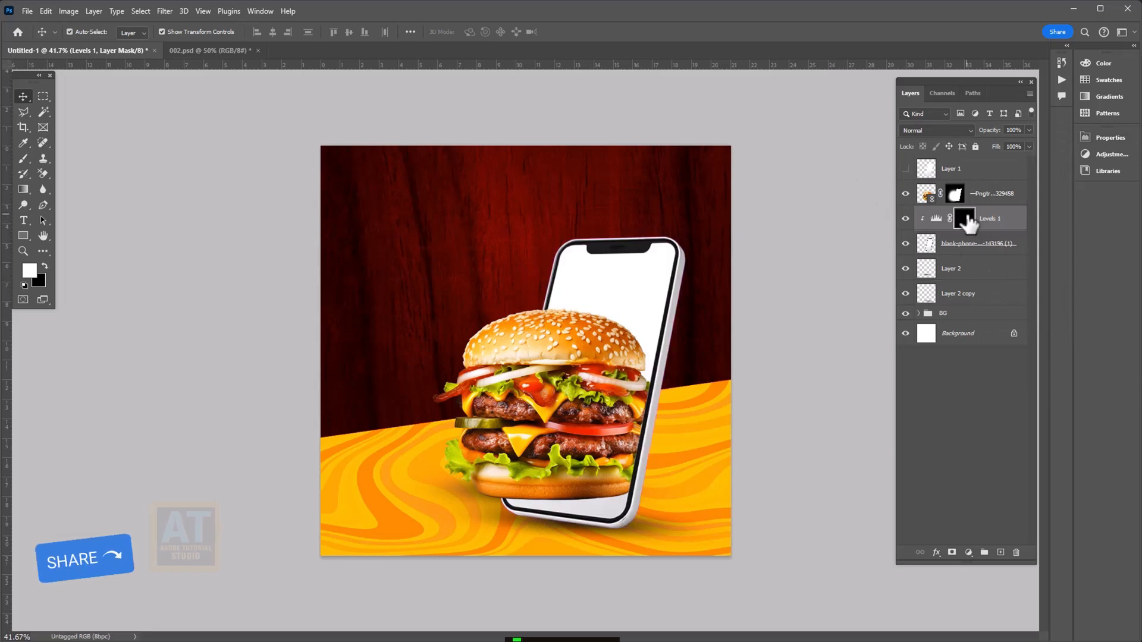
click(23, 158)
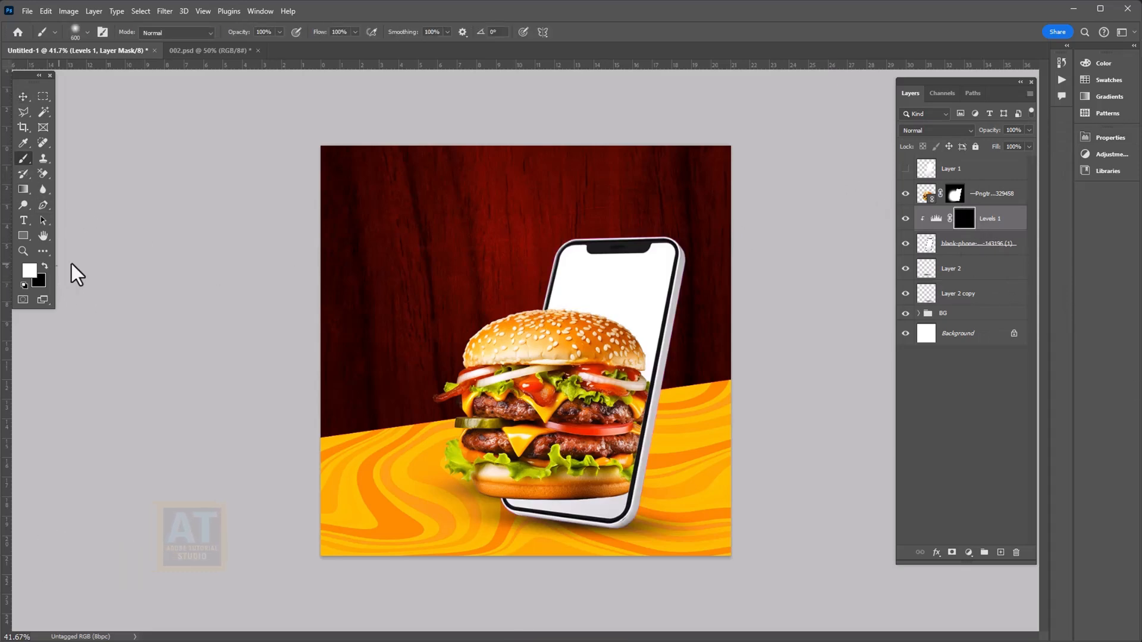
click(614, 544)
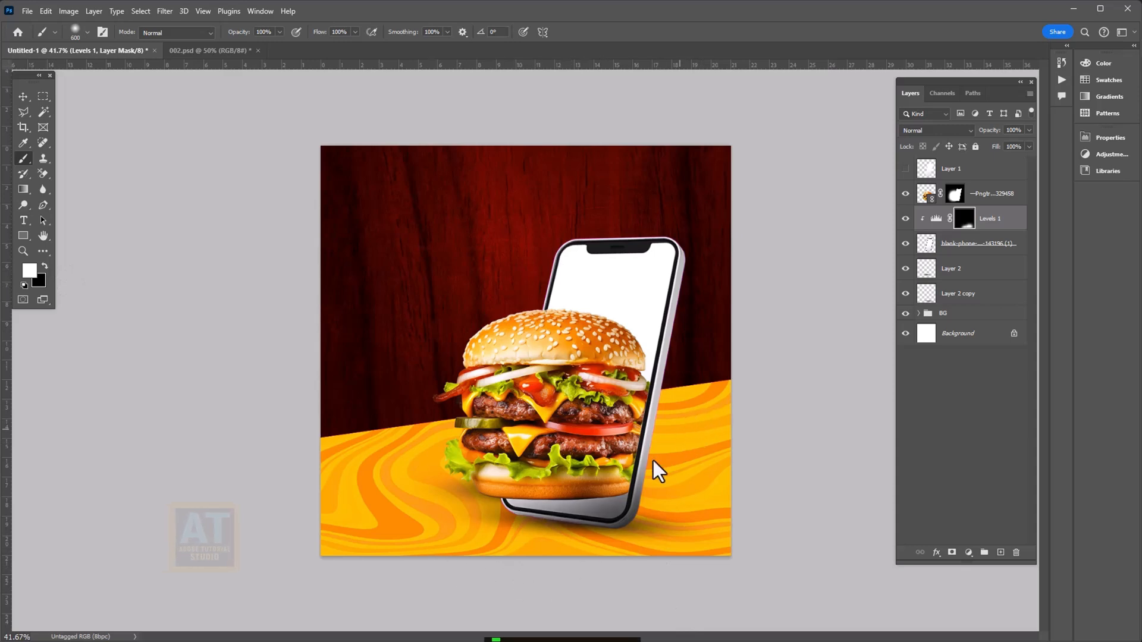
Refine the Levels 1 mask with a 200 px brush, painting white at the phone's lower-right corner and black along its right edge
key(bracketleft)
key(bracketleft)
key(bracketleft)
key(bracketleft)
key(bracketleft)
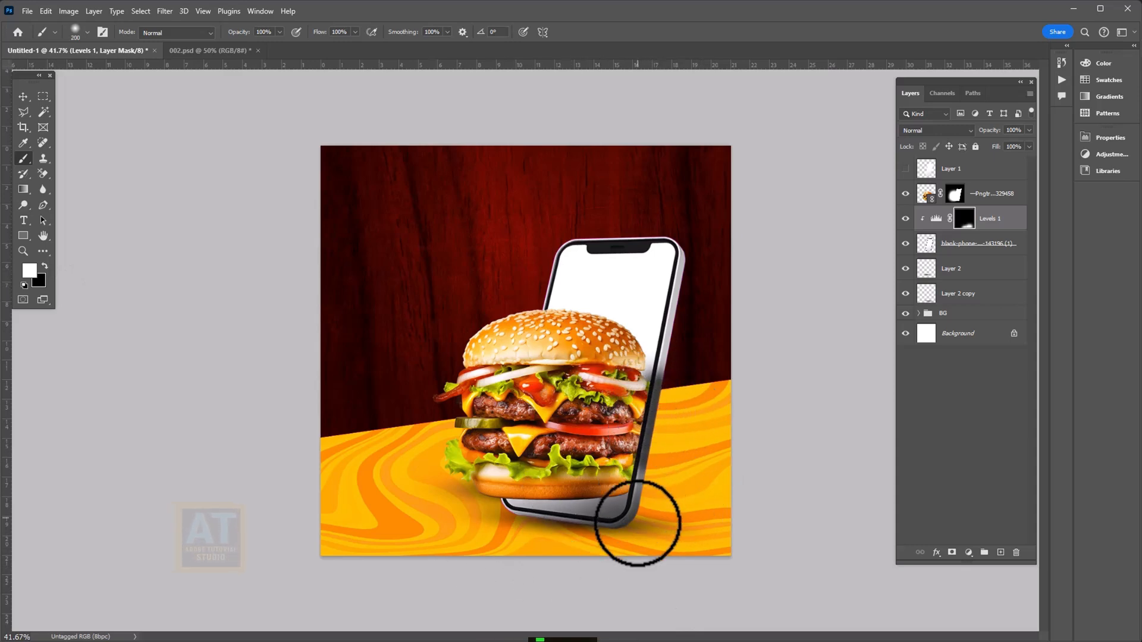
drag(637, 523, 632, 539)
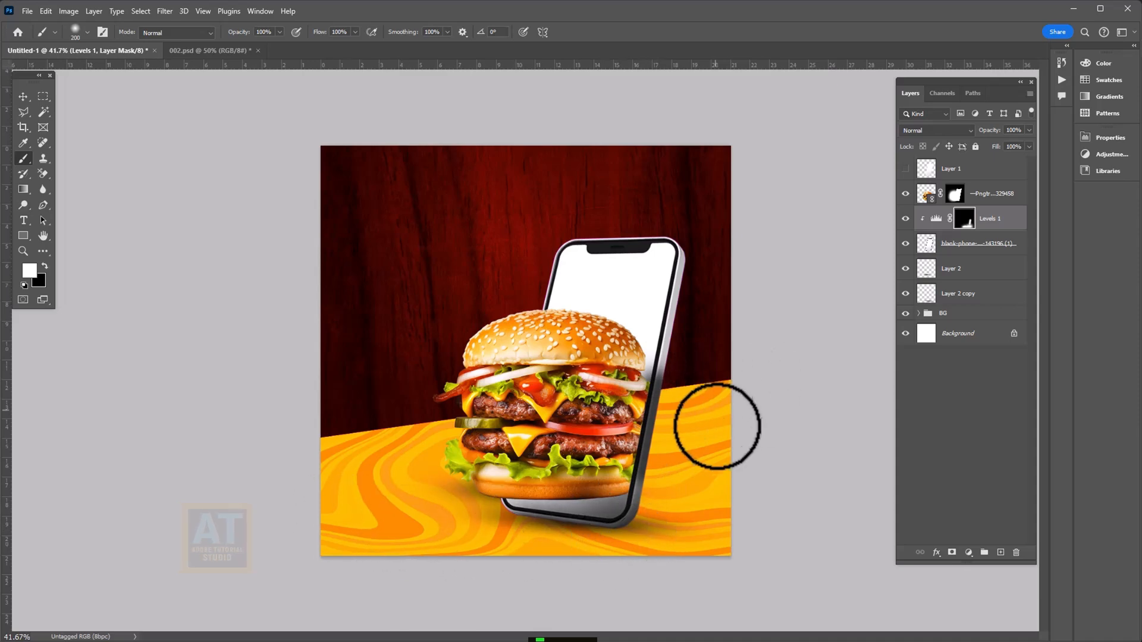
key(x)
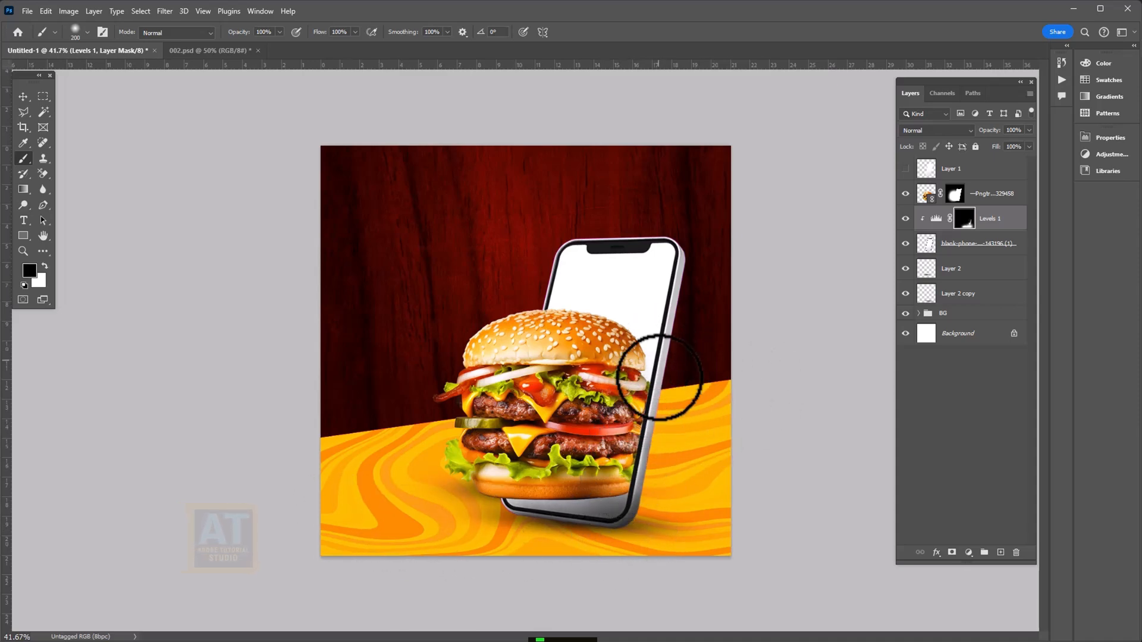
drag(660, 377, 641, 456)
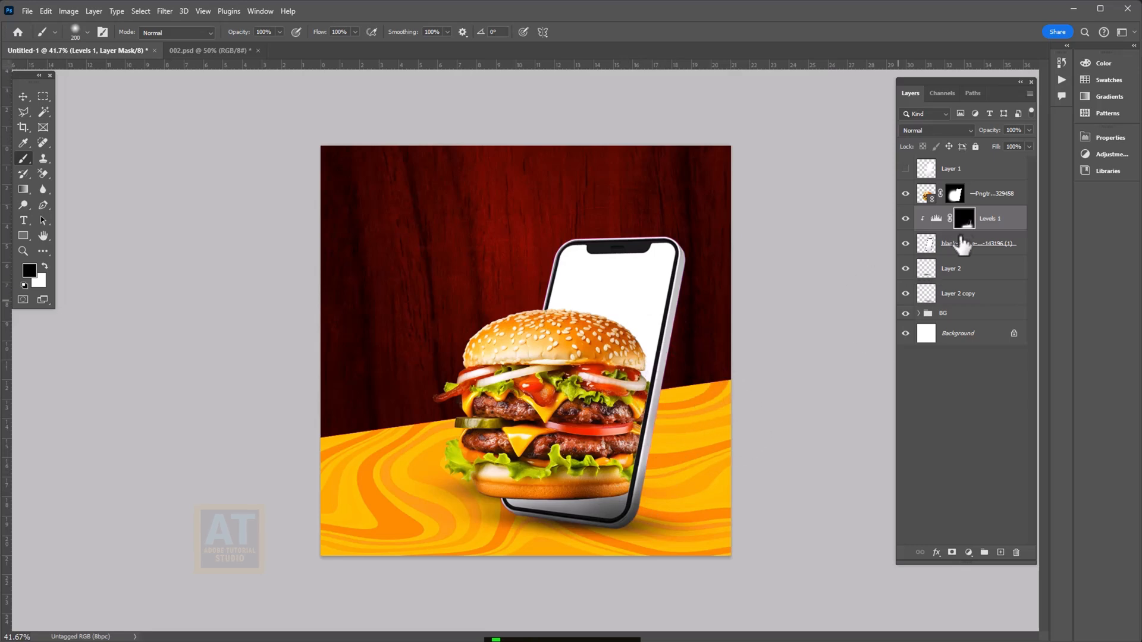
Set the Levels 1 adjustment to Multiply blending and reduce its opacity to about 68%
click(936, 218)
click(970, 130)
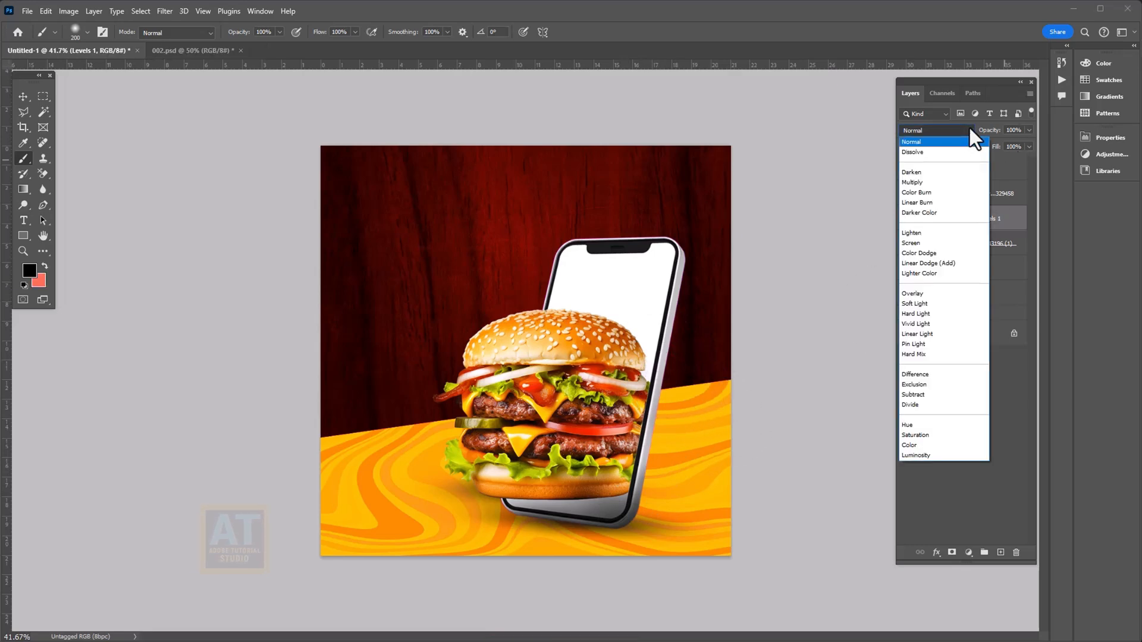
click(922, 185)
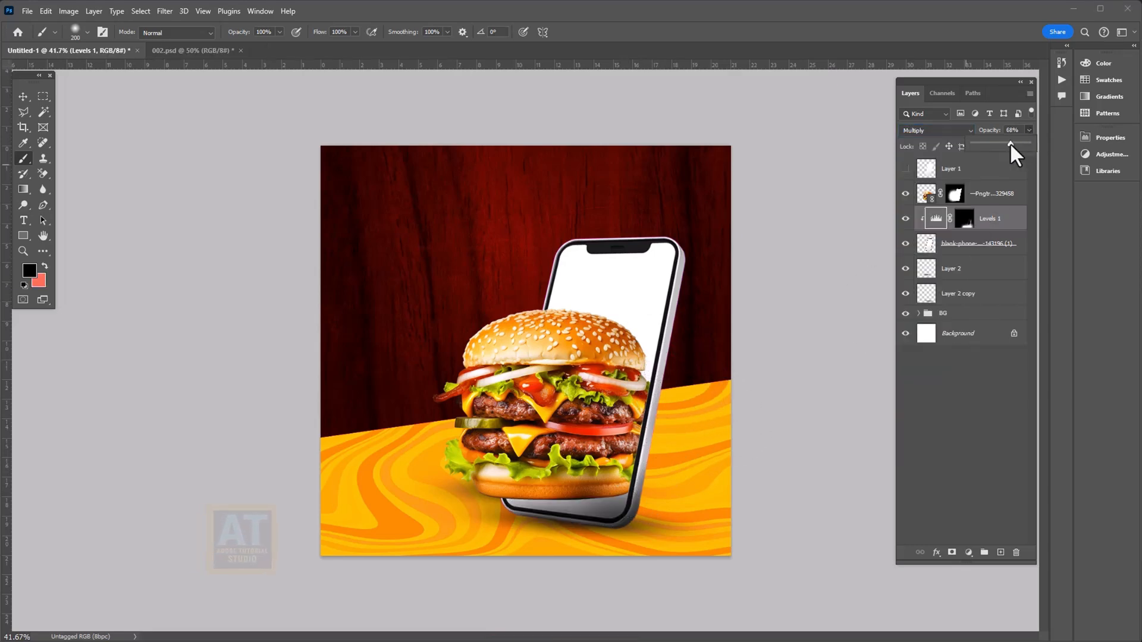
Move the burger shadow, Layer 2, above the phone layer and clip it to the phone
click(958, 268)
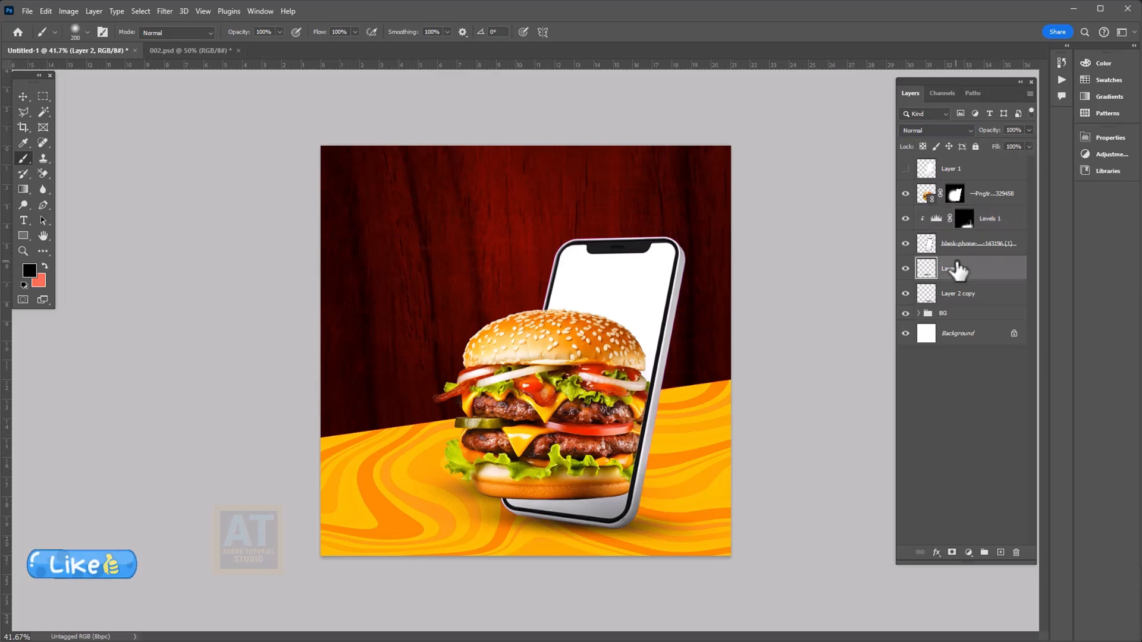
click(955, 294)
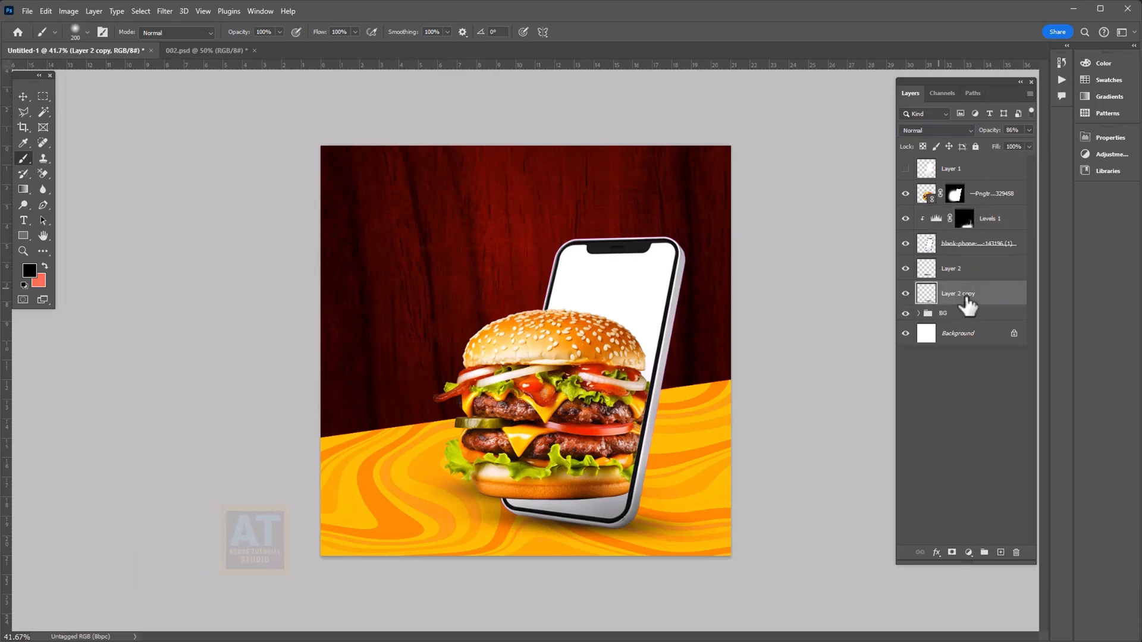
click(22, 96)
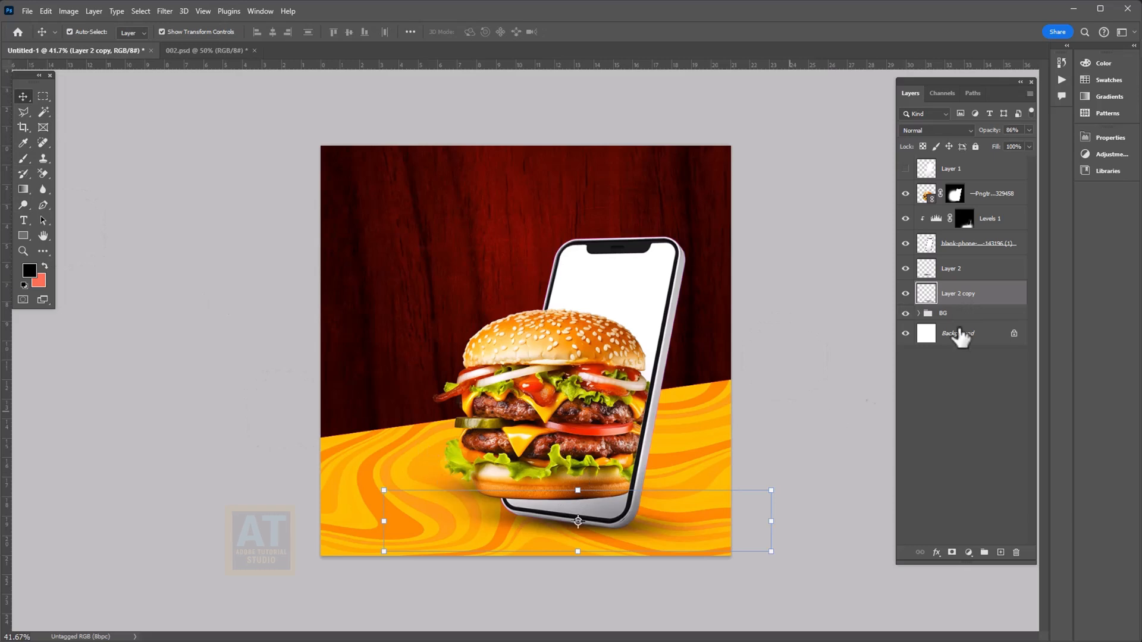
click(954, 275)
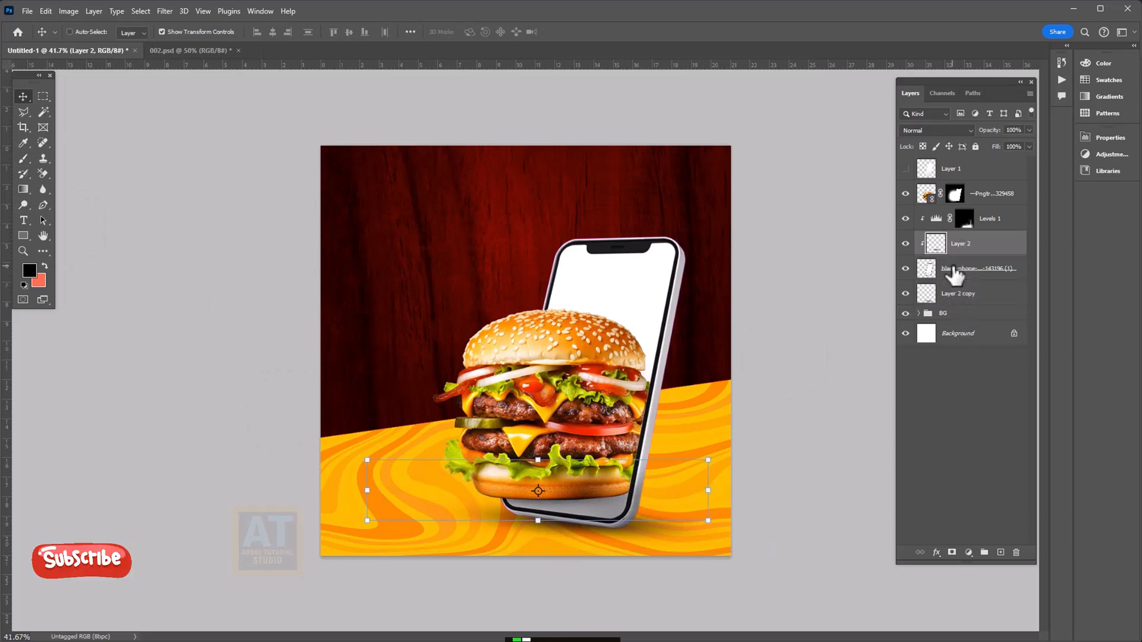
Move the burger shadow, Layer 2, above the Levels 1 adjustment and release it from the phone's clipping mask
key(ctrl+bracketright)
key(ctrl+bracketright)
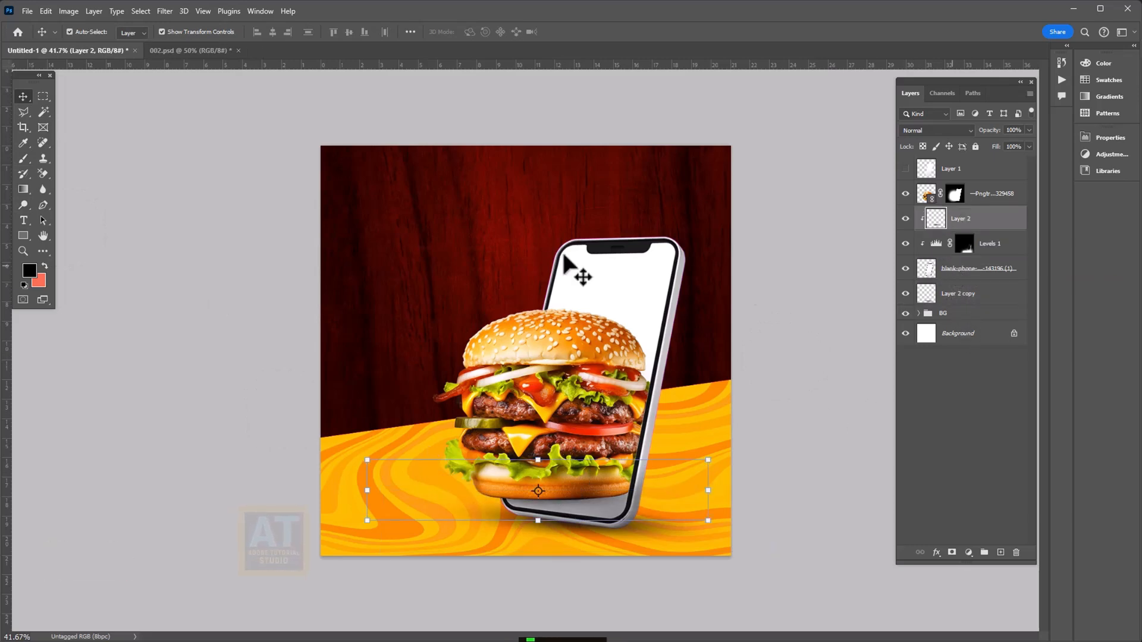
click(837, 494)
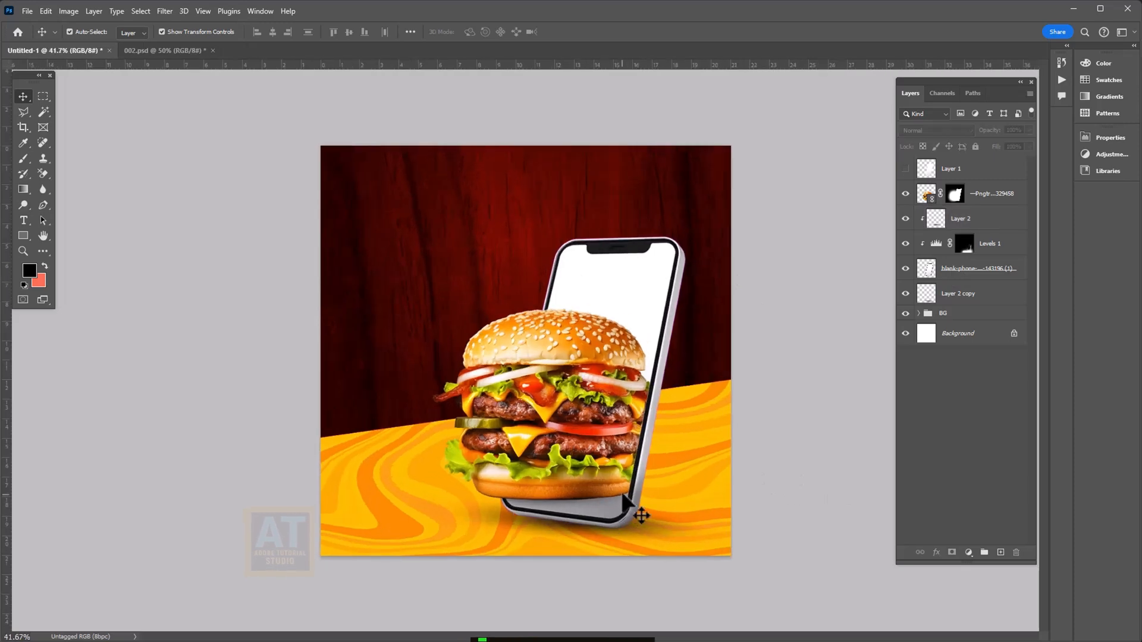
click(980, 226)
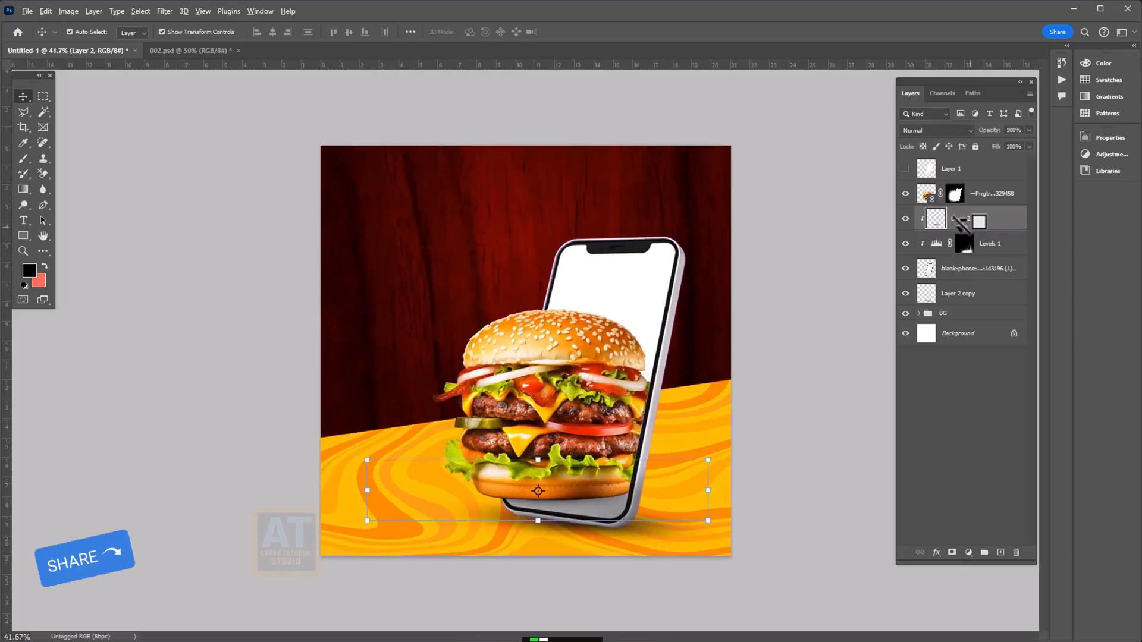
Flatten the burger shadow from above and below and widen it rightward to about 19.33 by 1.70 cm
drag(544, 462, 543, 479)
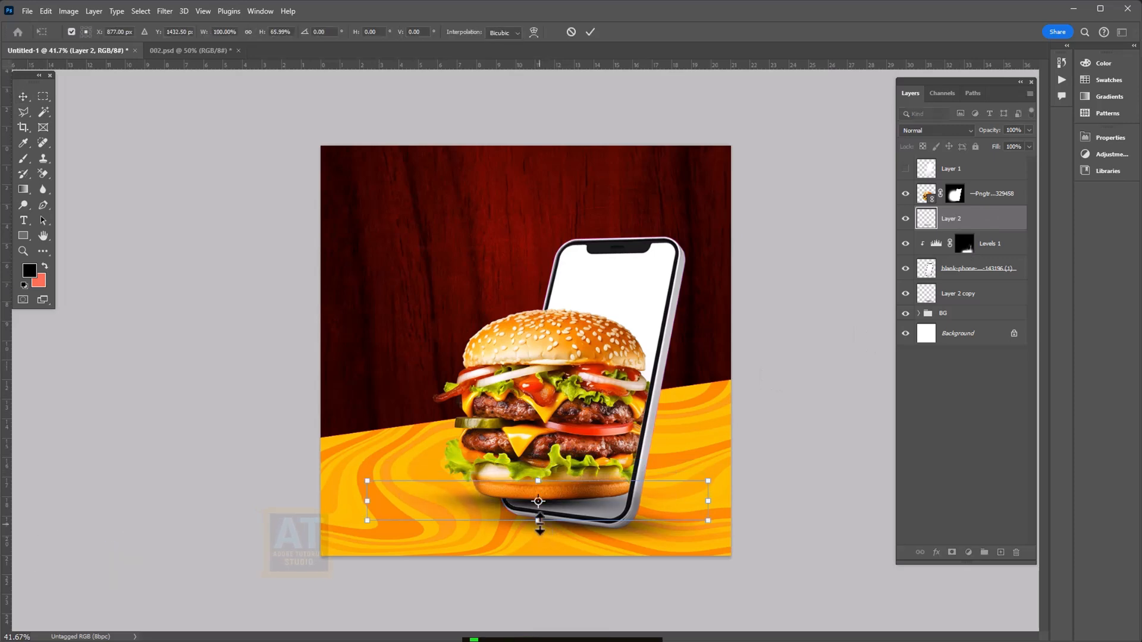
drag(539, 522, 539, 515)
drag(712, 498, 747, 487)
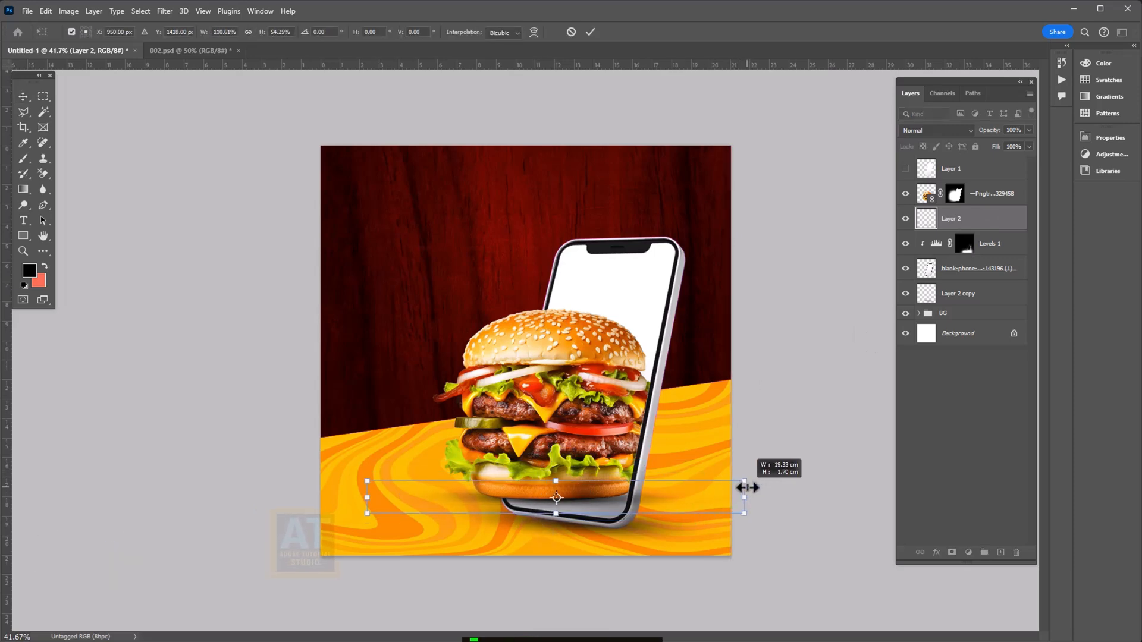
key(Return)
click(784, 404)
scroll(594, 461, down, 1)
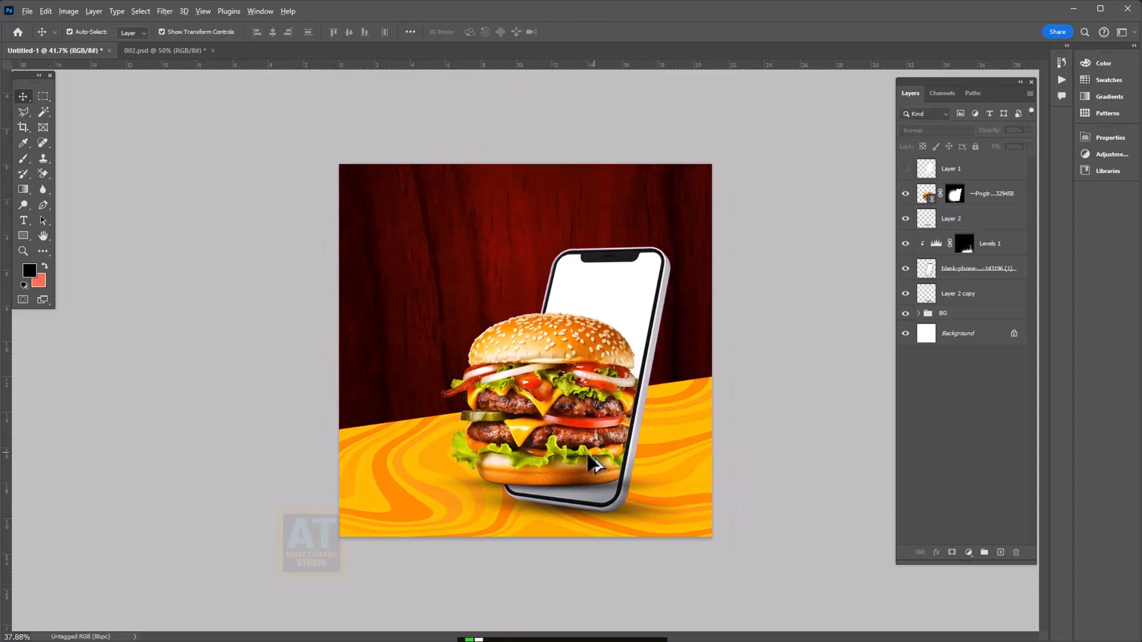
scroll(533, 357, up, 2)
Place the linked image French fries 2.webp above the burger layer at its default size
click(616, 347)
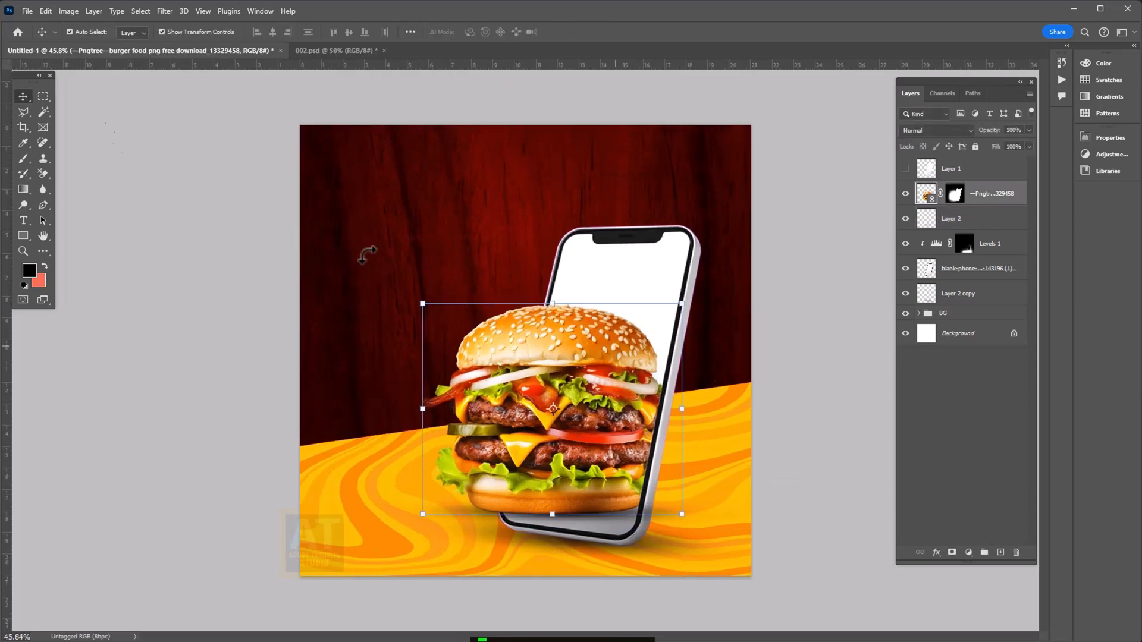
click(26, 11)
click(148, 285)
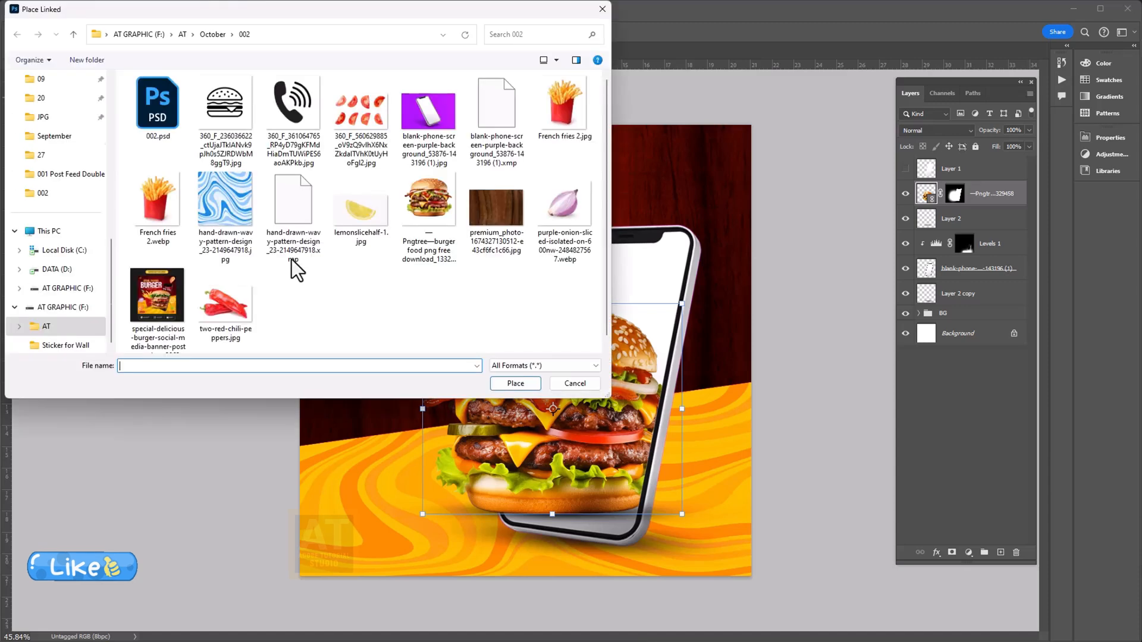
double_click(157, 202)
key(Return)
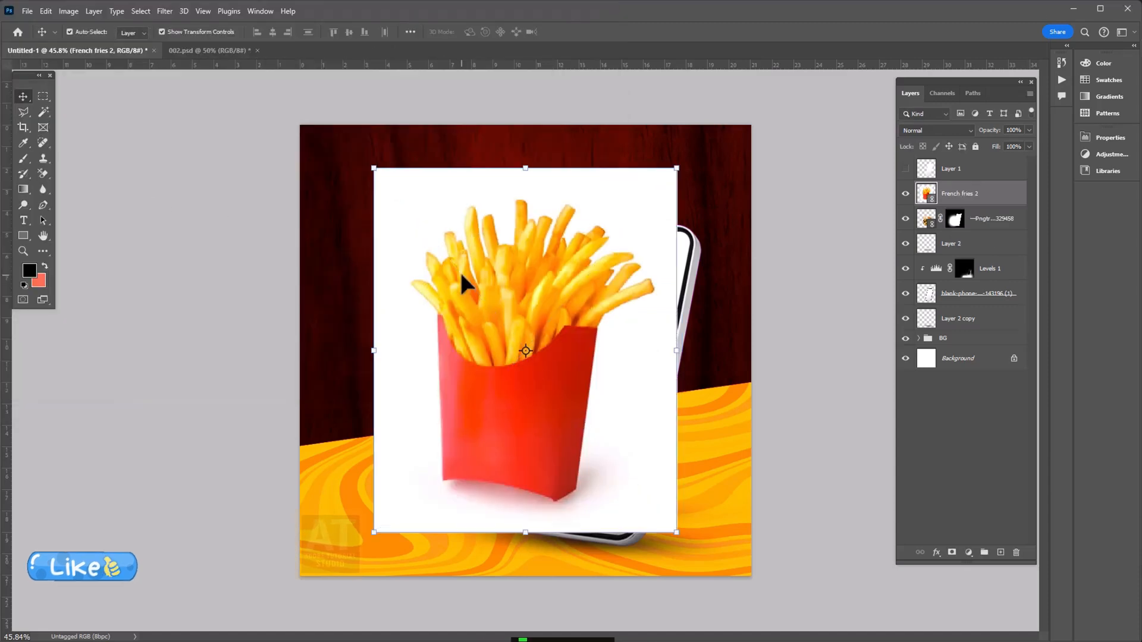
Select the white background and soft shadow around the fries with the Magic Wand at tolerance 20
key(w)
click(418, 211)
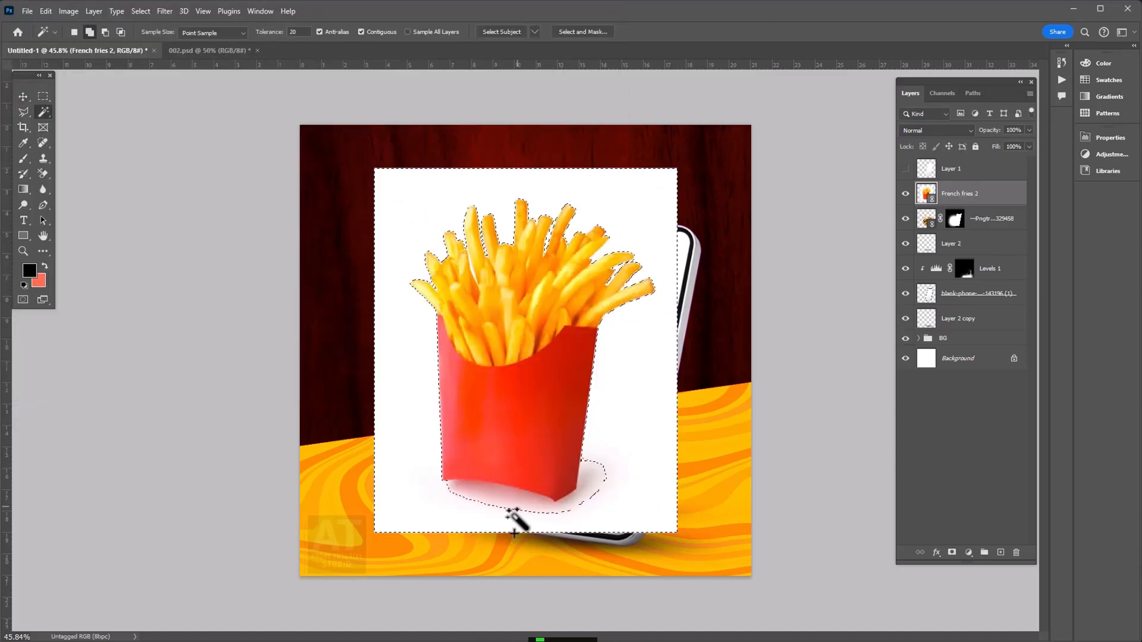
click(590, 484)
click(556, 511)
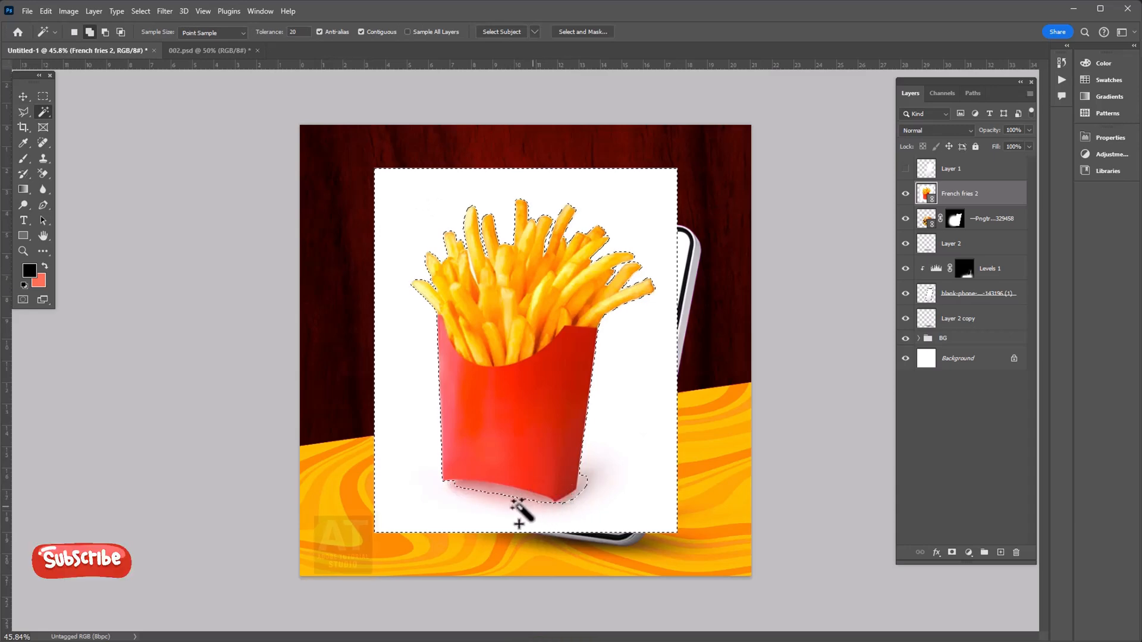
click(559, 495)
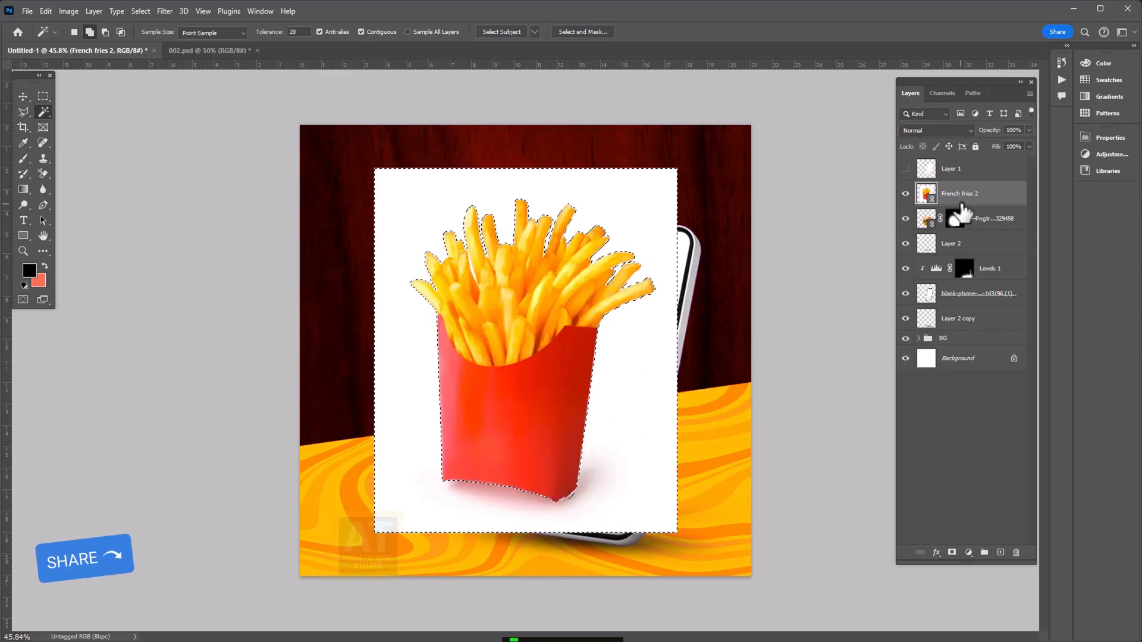
Rasterize the French fries 2 layer, delete the selected background and deselect
right_click(959, 199)
click(974, 384)
key(Delete)
key(ctrl+d)
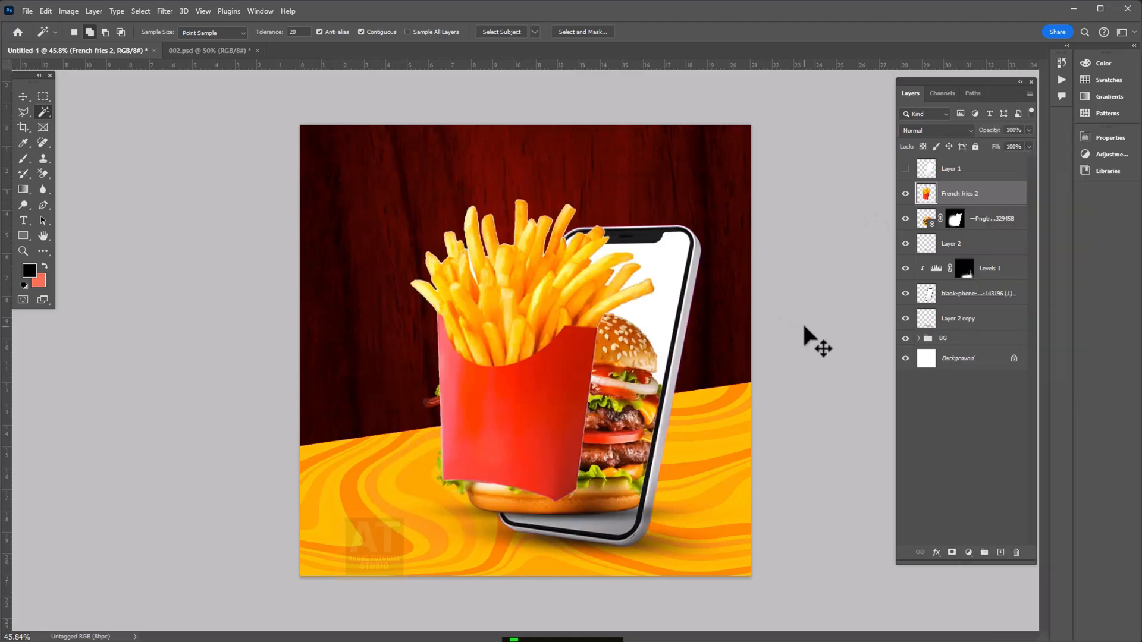
Move the French fries 2 layer beneath the burger layer and scale it to about 66%
key(v)
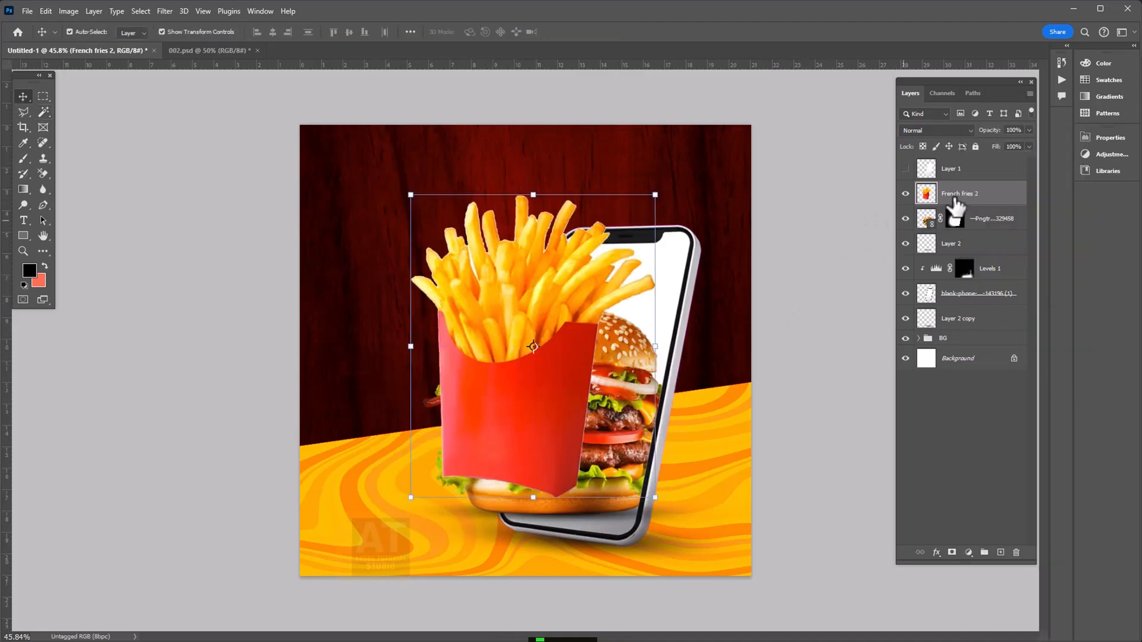
drag(956, 205, 955, 229)
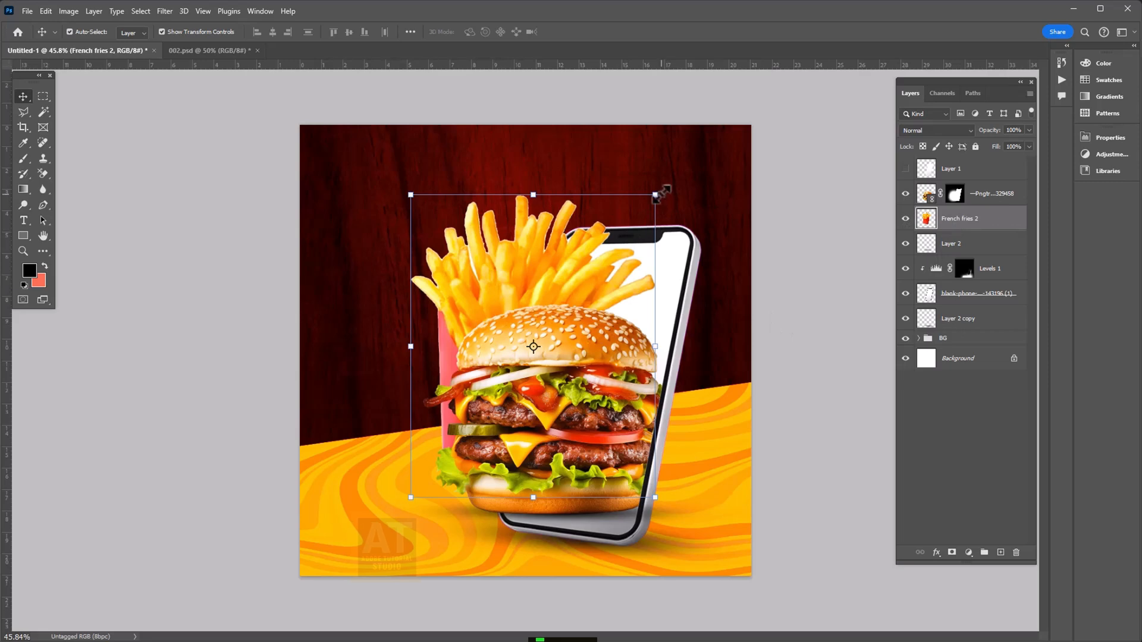
drag(659, 192, 571, 298)
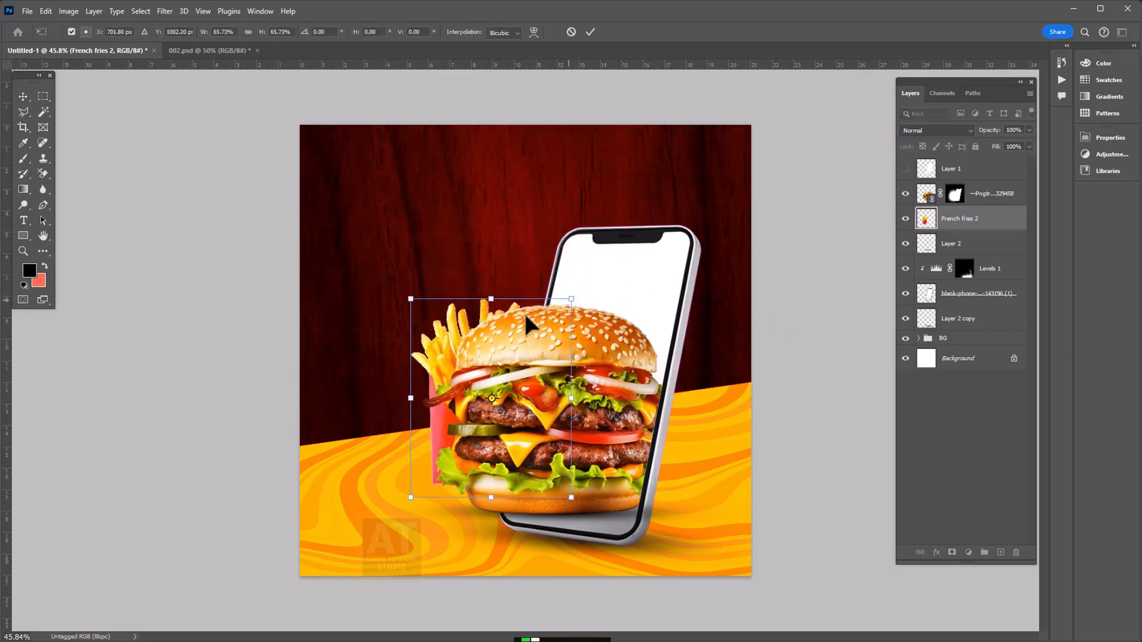
Flip the fries horizontally, then enlarge and position them beside the burger's left edge
right_click(457, 324)
click(485, 571)
drag(456, 340, 410, 354)
drag(445, 310, 444, 276)
key(Return)
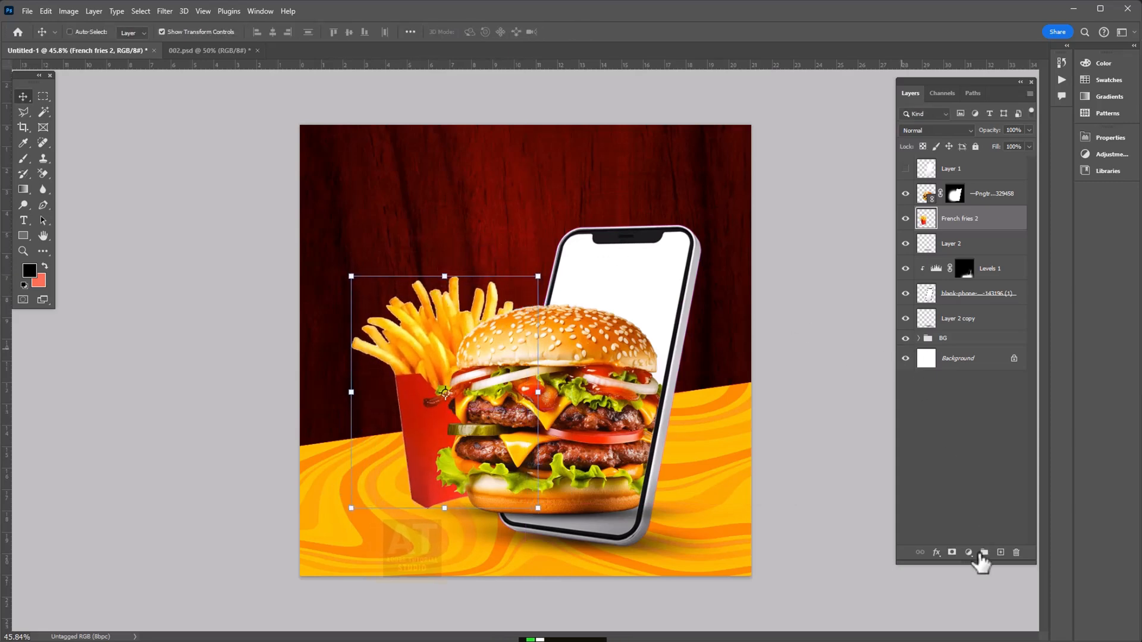
Add a new layer beneath the fries and paint one soft black 200 px dab under the fries box
click(1001, 553)
key(b)
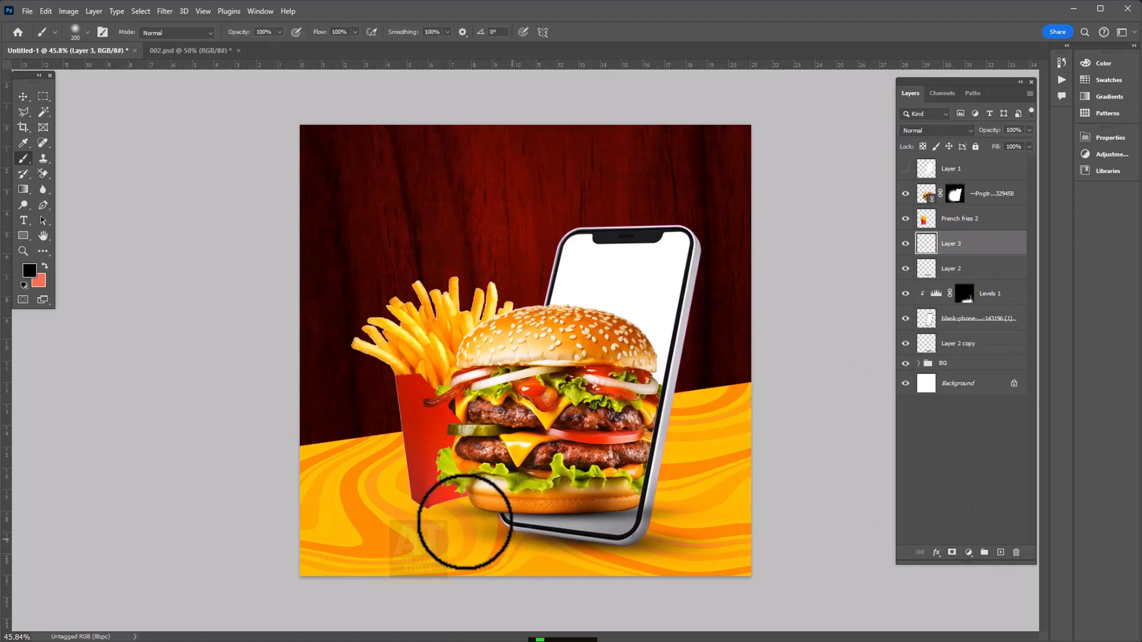
click(433, 509)
Reshape the fries shadow to about 263% width and 57% height, skewing it along the box's base
key(v)
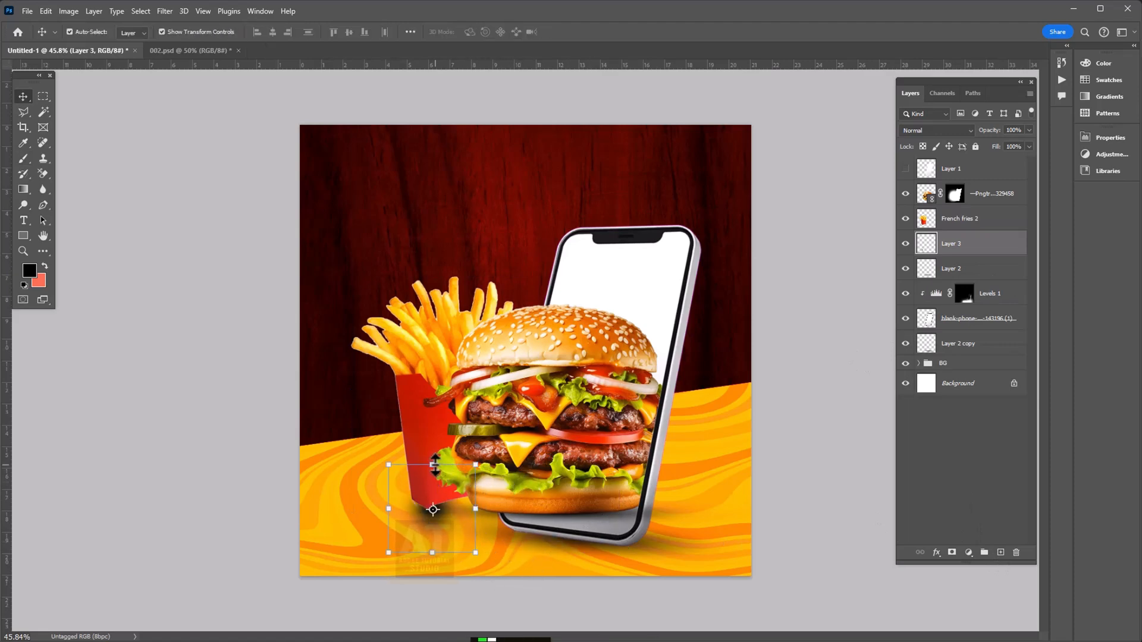
drag(434, 465, 551, 505)
drag(389, 513, 328, 519)
drag(442, 479, 444, 484)
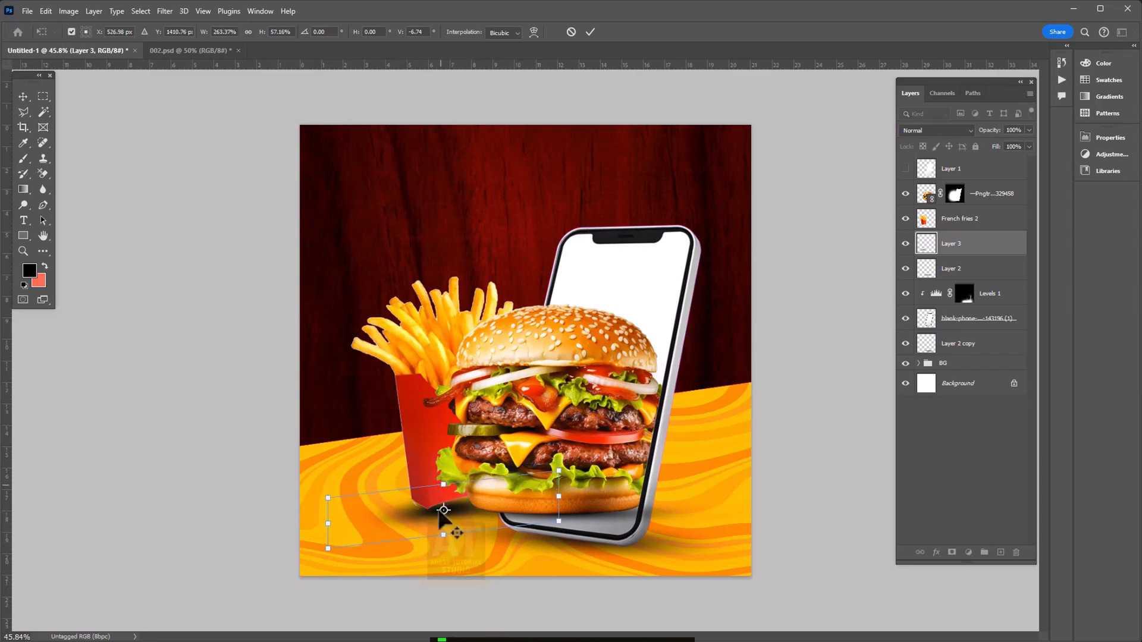
key(Return)
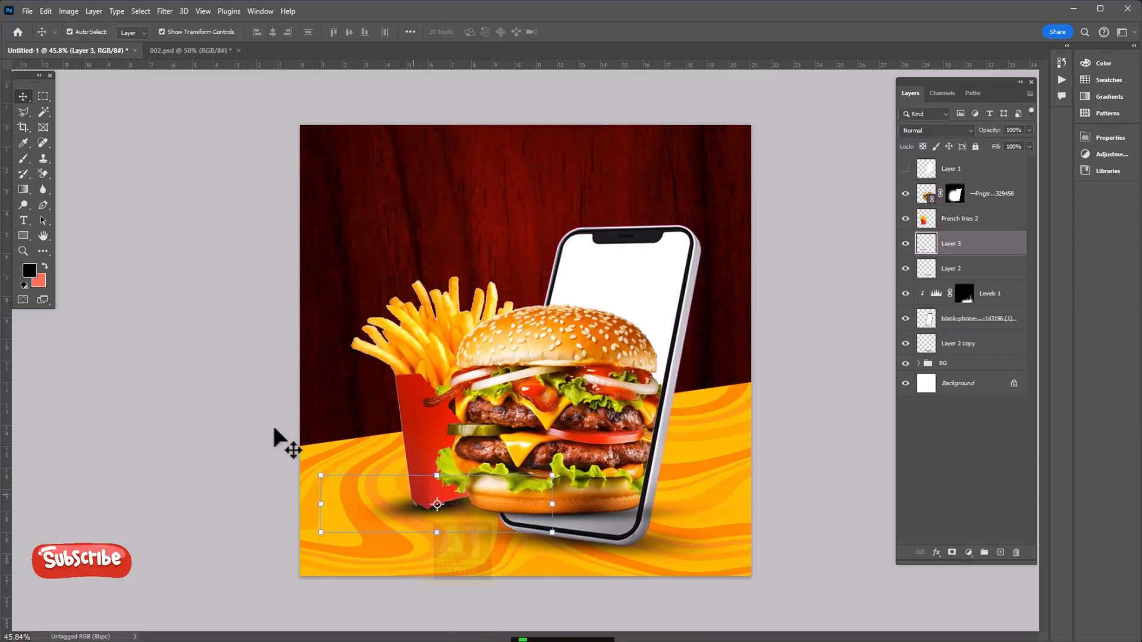
click(201, 374)
scroll(262, 420, down, 3)
scroll(261, 420, up, 2)
Apply an Outer Glow layer effect to the burger layer
click(565, 389)
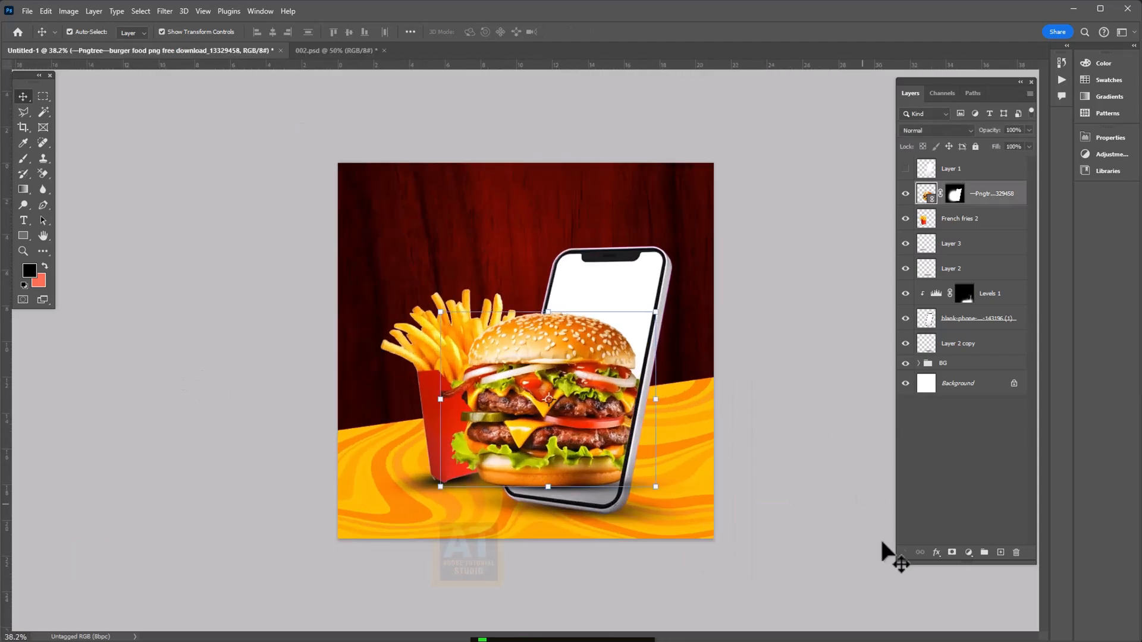
click(937, 553)
click(961, 641)
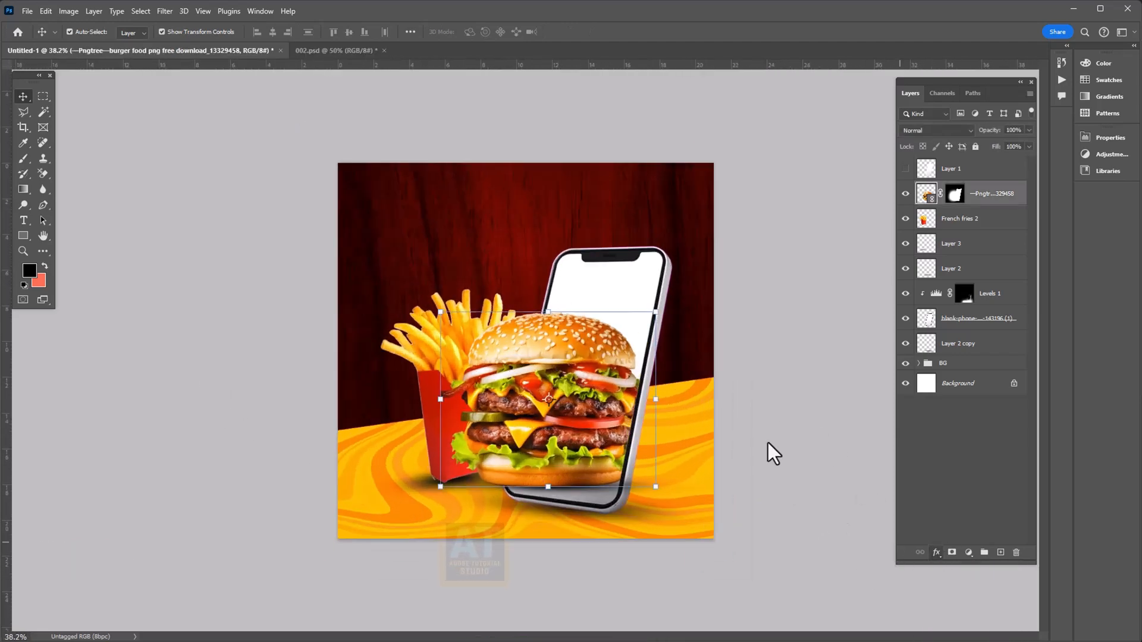
click(1091, 259)
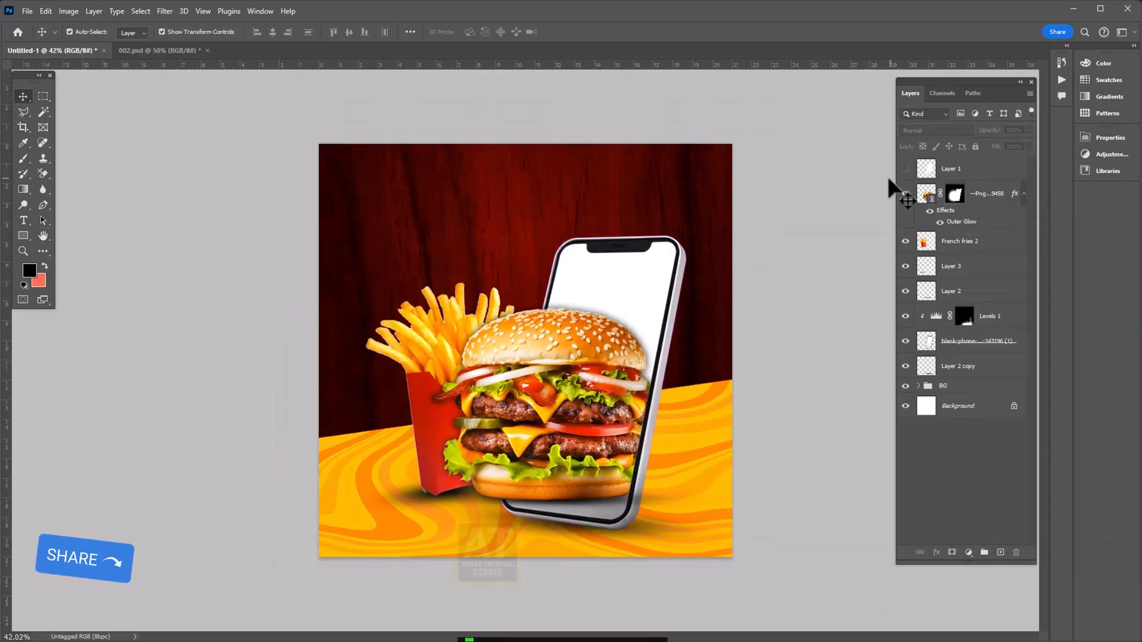
Show the phone screen shape, Layer 1, and add a Gradient Overlay effect to it
click(634, 275)
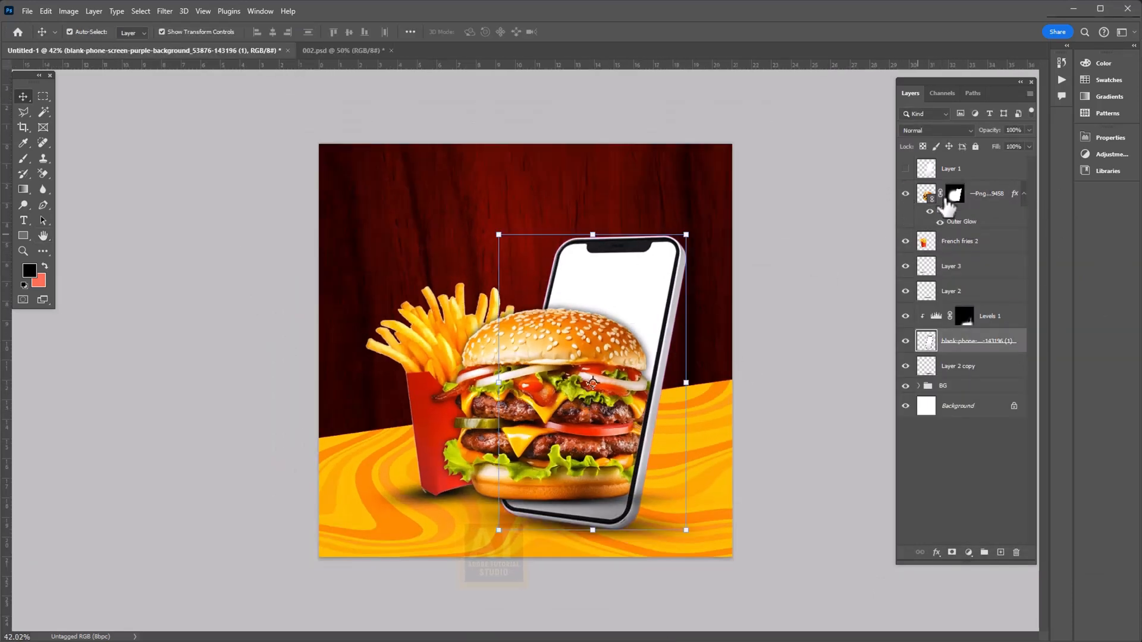
click(927, 172)
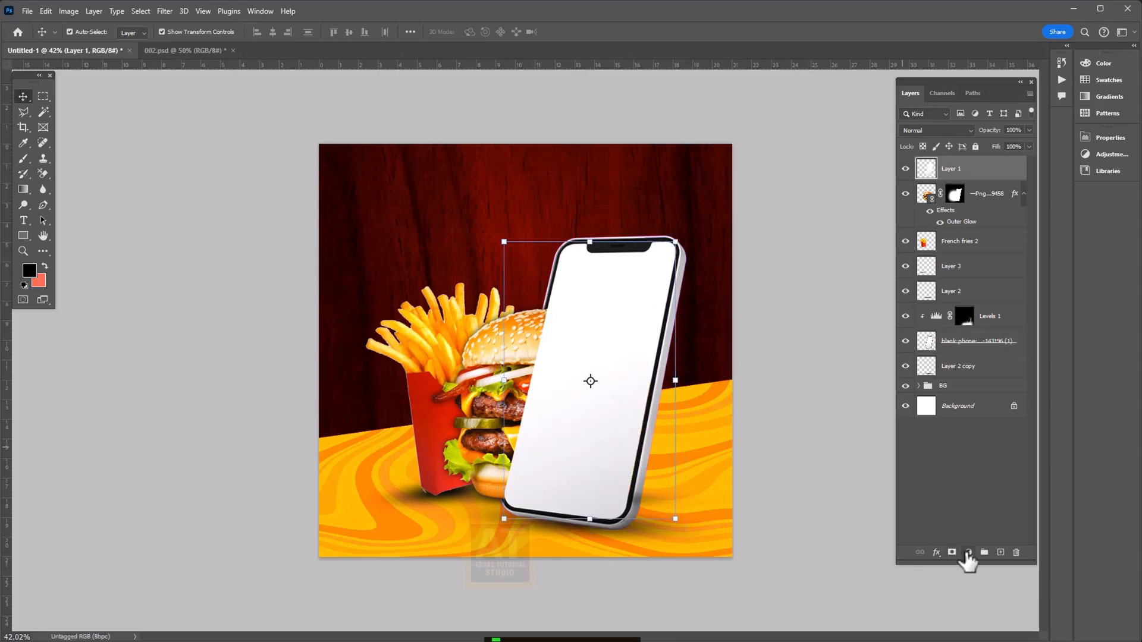
click(968, 553)
click(943, 553)
click(936, 552)
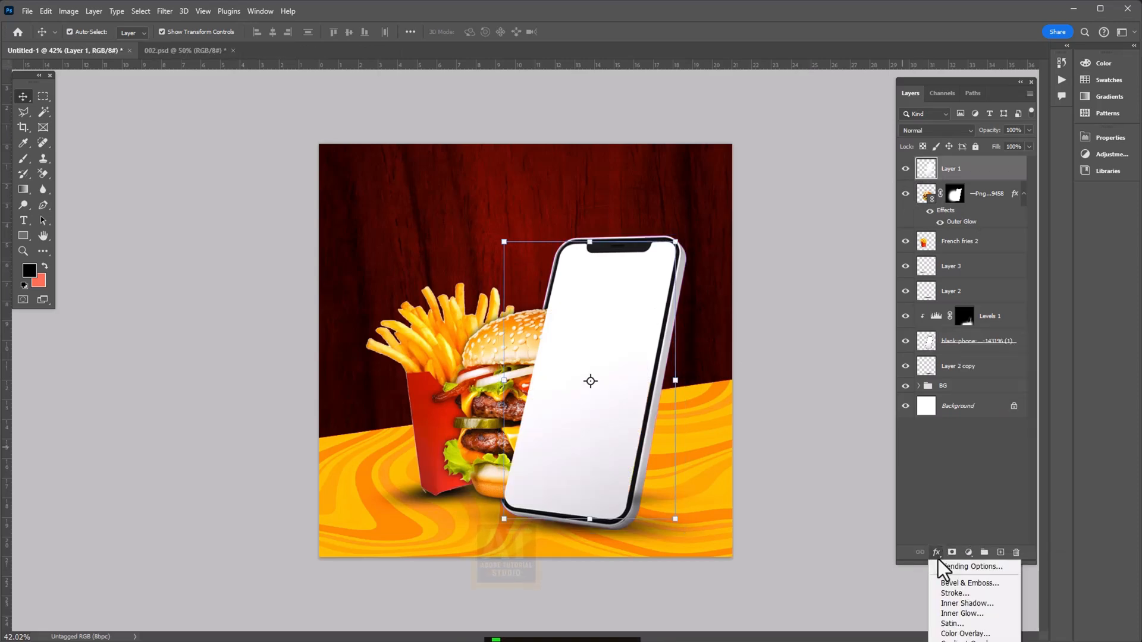
click(965, 640)
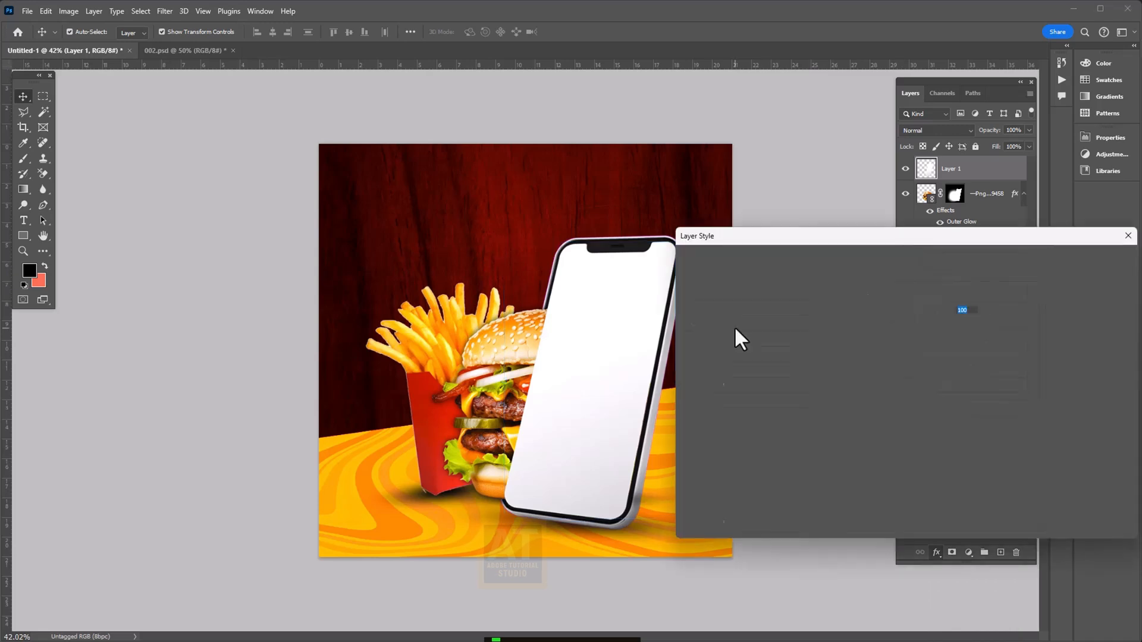
Set the overlay gradient's end color stop to a dark reddish brown
click(917, 326)
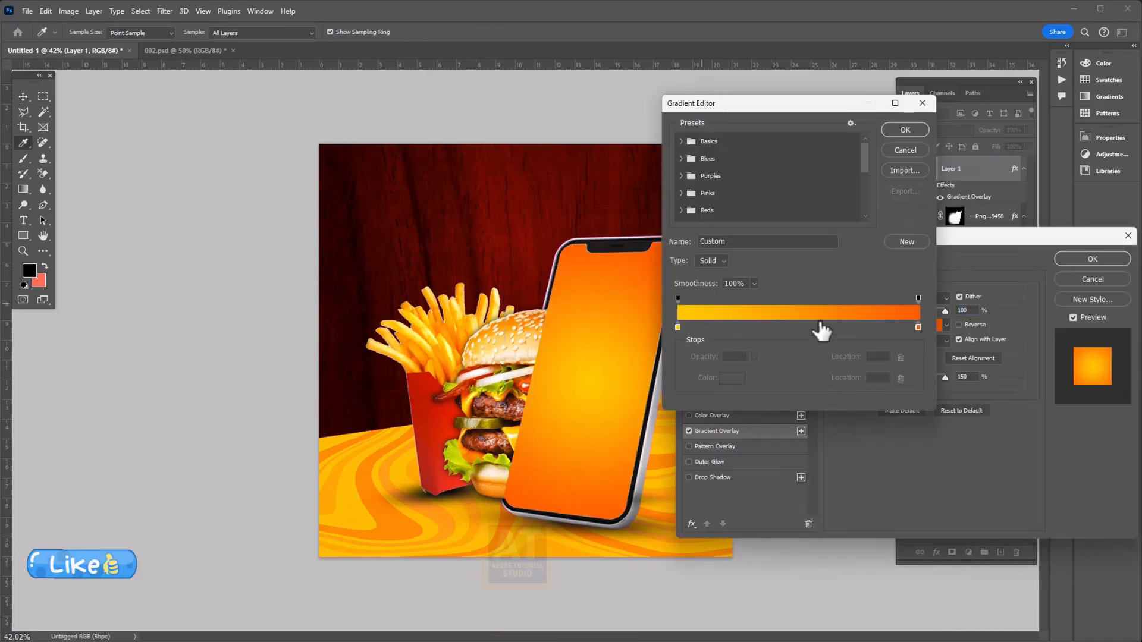
click(917, 326)
click(732, 379)
drag(632, 288, 666, 351)
click(780, 253)
Set the overlay gradient's start color stop to bright red and accept the gradient
click(678, 326)
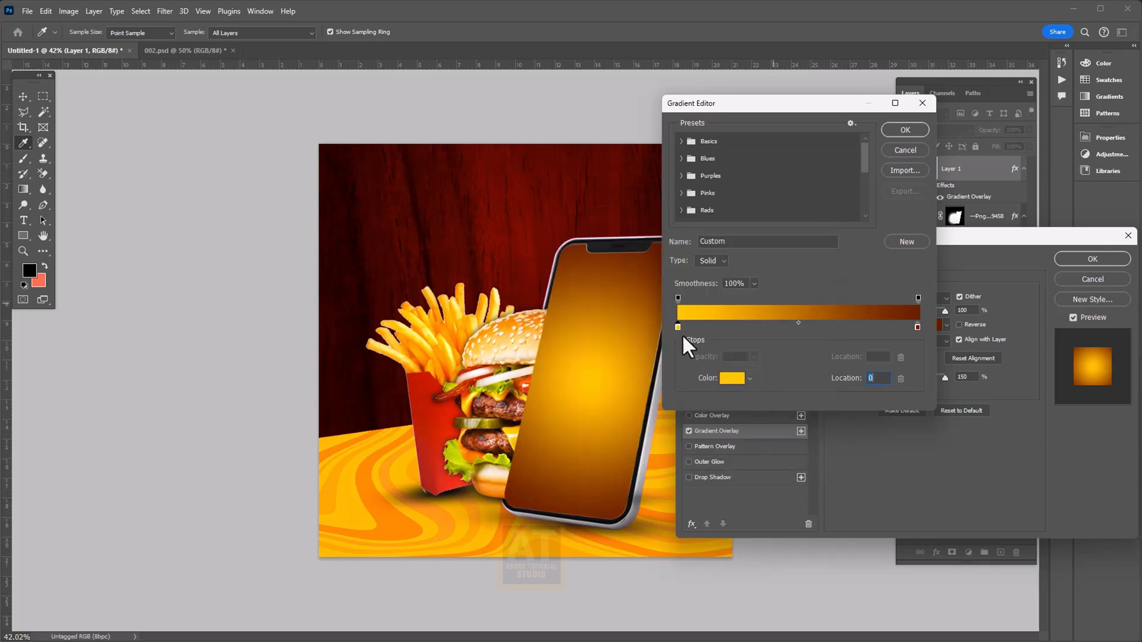
click(733, 379)
drag(690, 279, 690, 216)
click(791, 251)
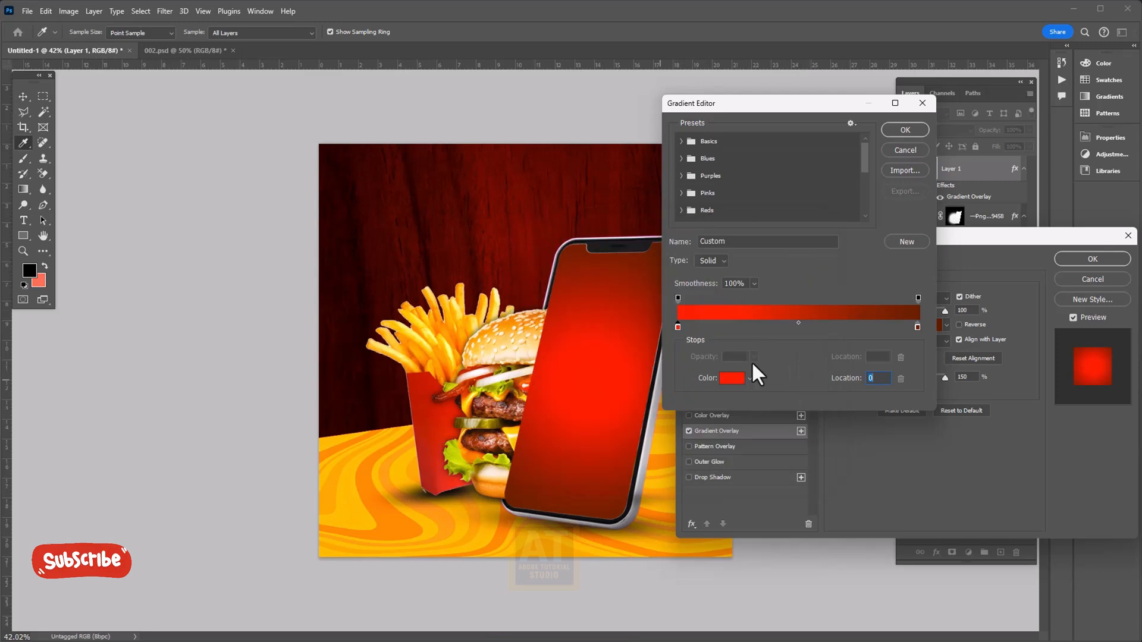
click(900, 131)
Shift the radial gradient's center to the upper phone screen, apply the effect, and move Layer 1 directly above Levels 1
drag(587, 376, 612, 270)
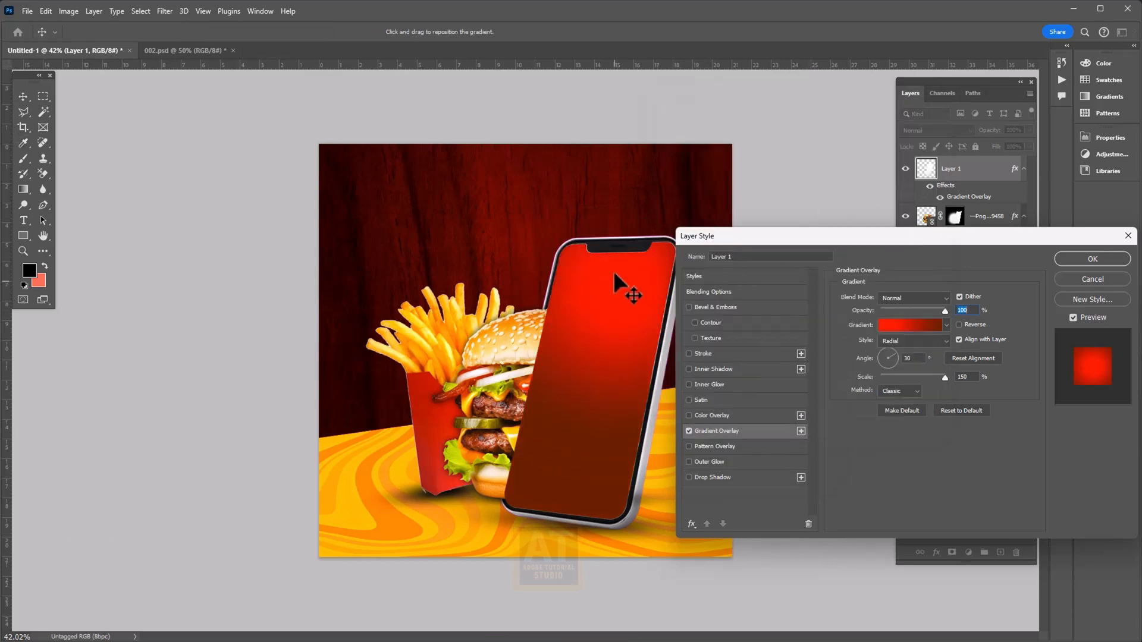
click(1076, 258)
drag(933, 217, 947, 360)
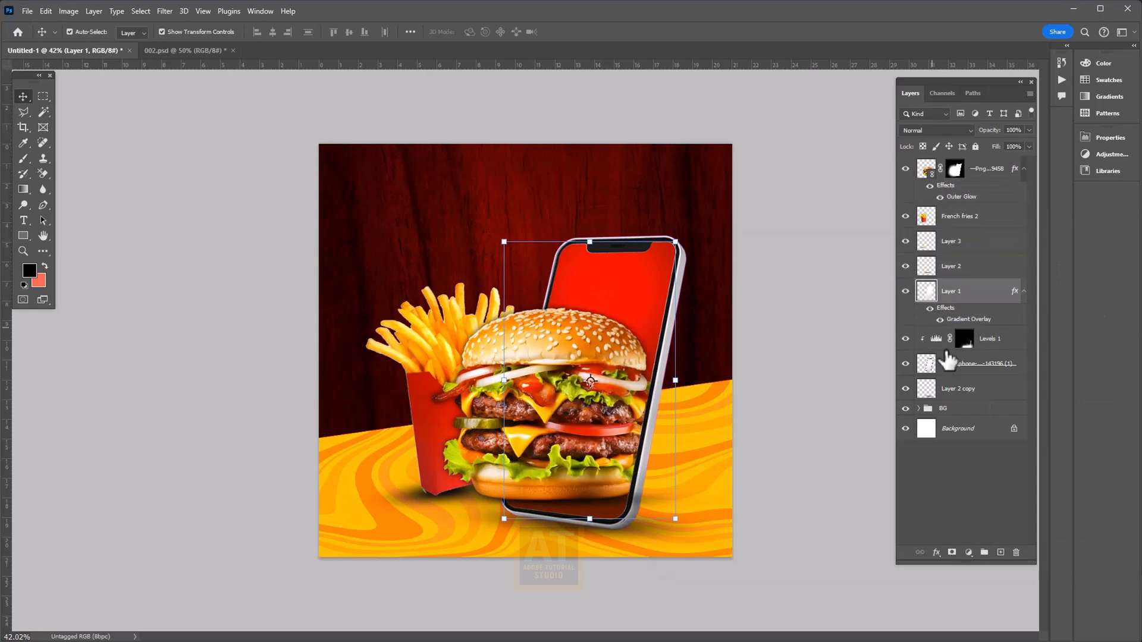
click(808, 360)
Group all layers from the burger down to Layer 2 copy
click(987, 177)
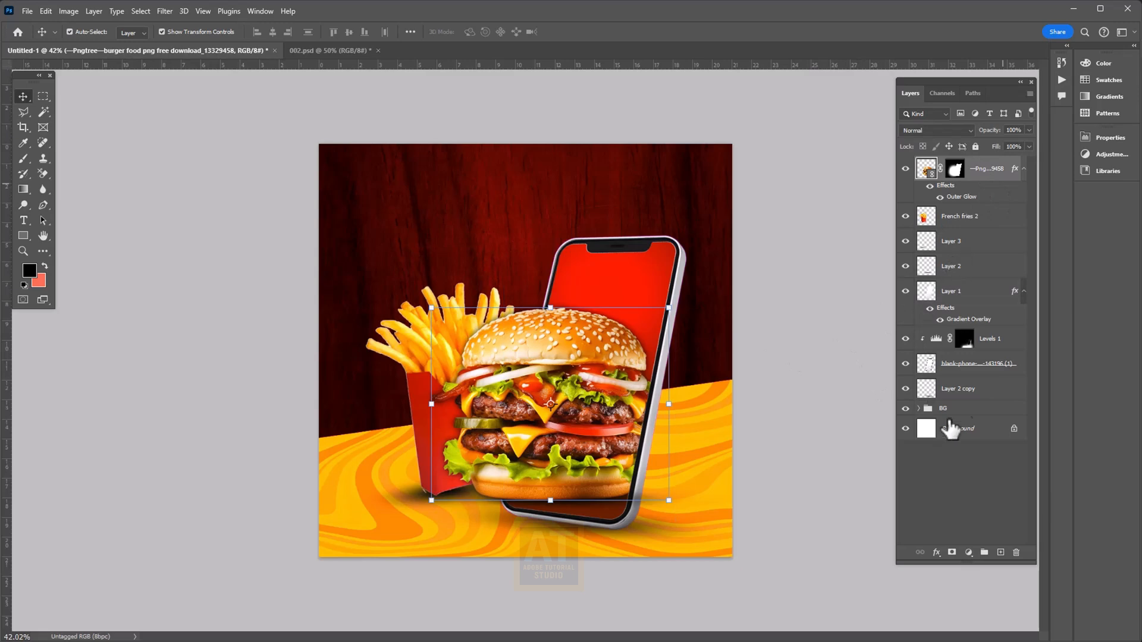
shift+click(980, 388)
drag(986, 555, 984, 553)
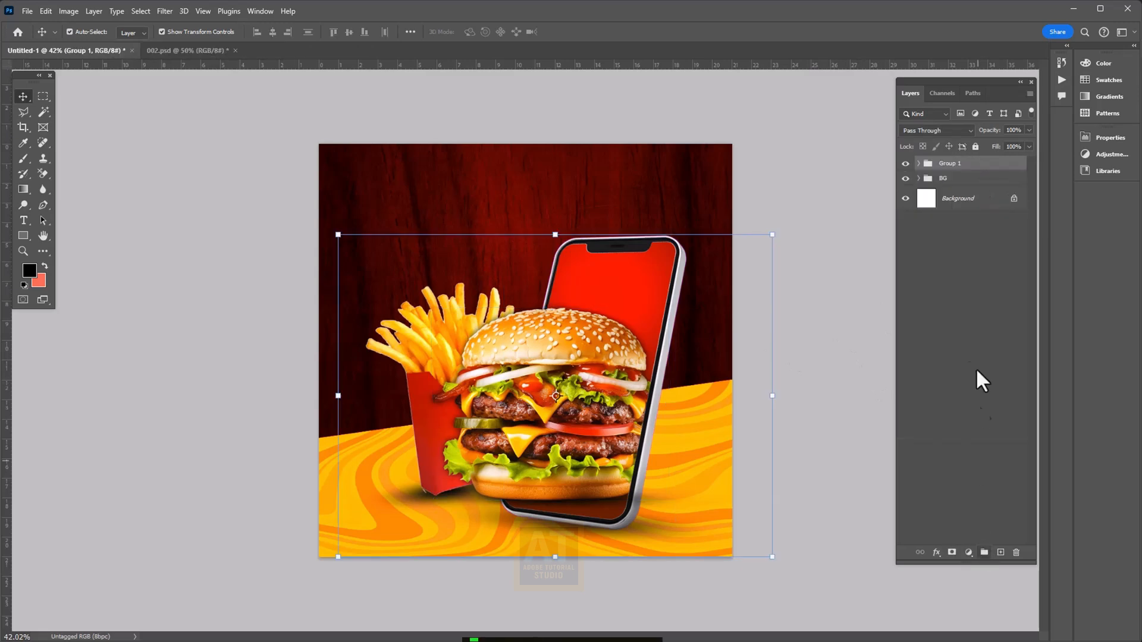
Rename the group holding the burger, fries and phone as Image
text(Image)
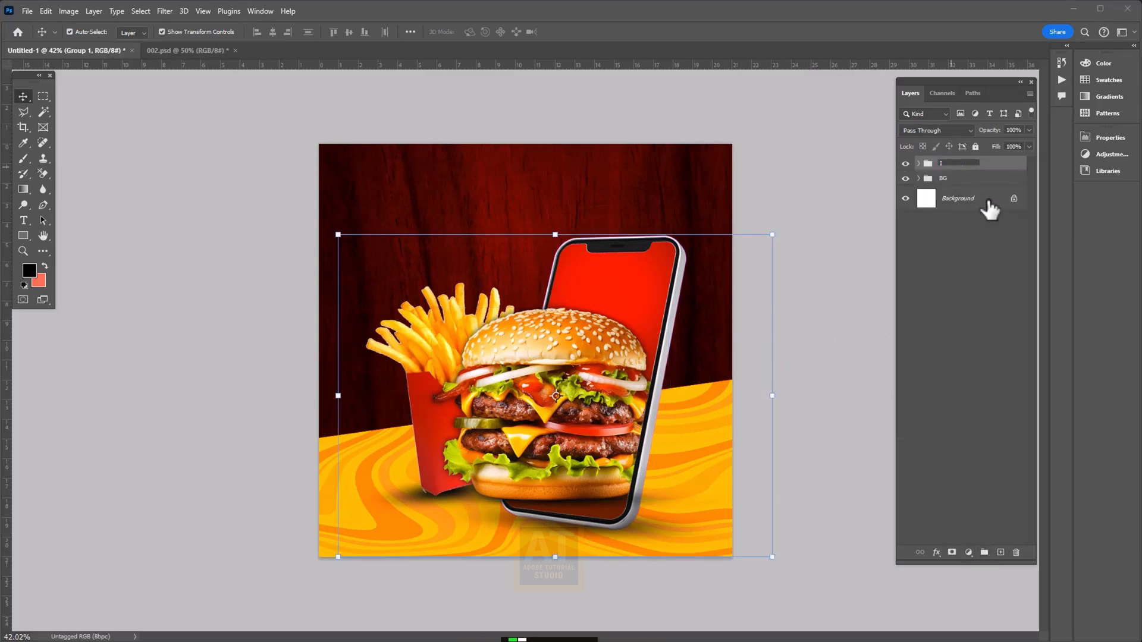
key(Return)
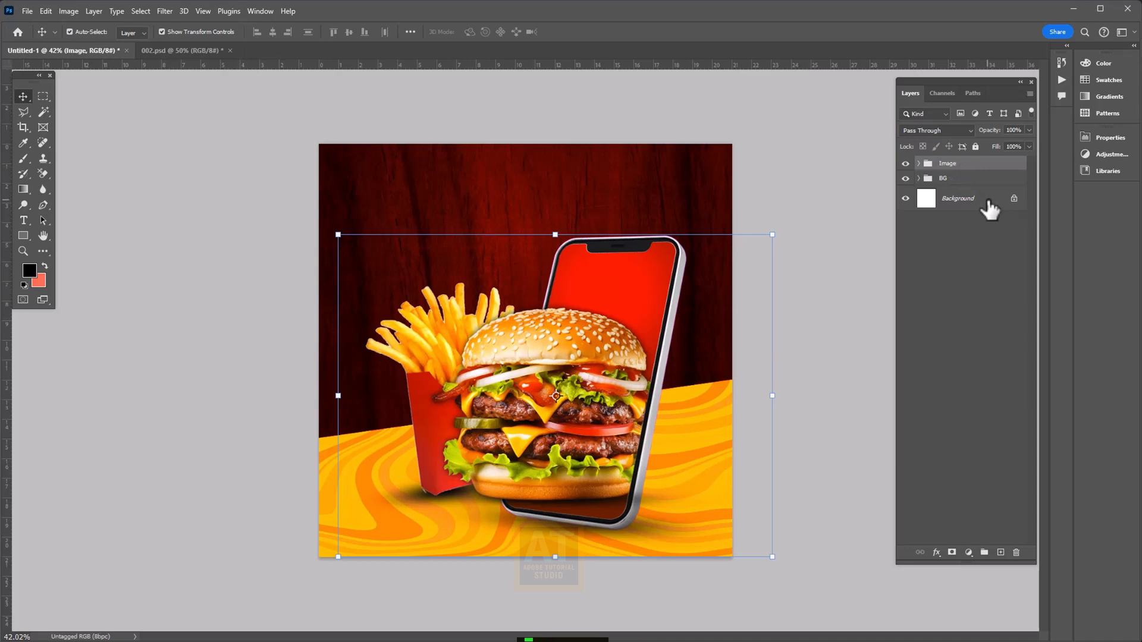
click(812, 357)
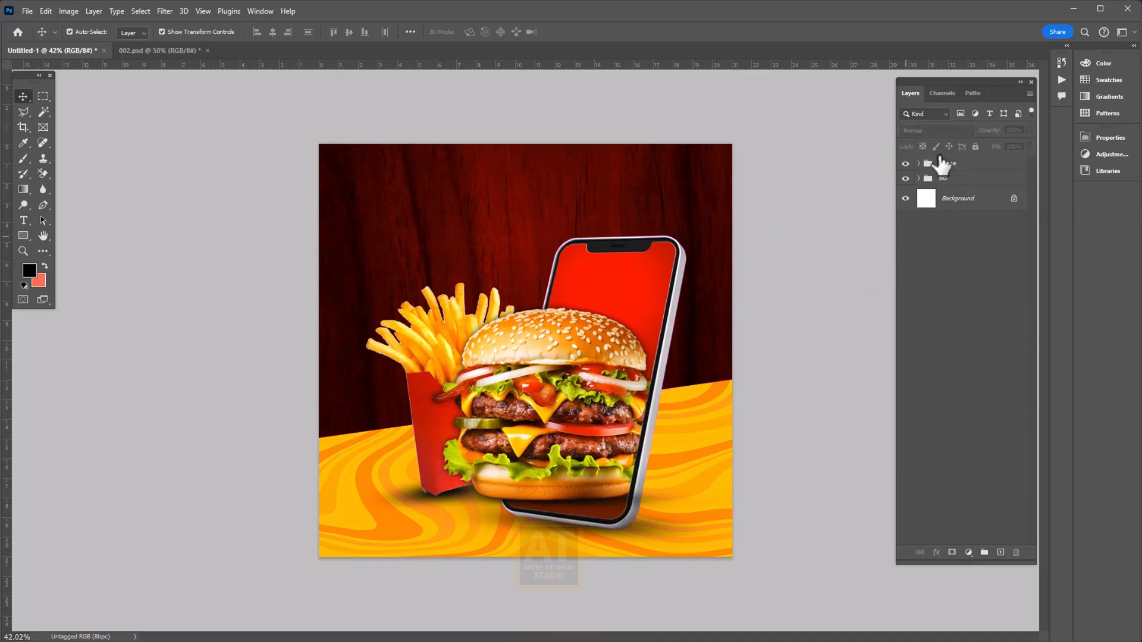
Scale the Image group down to about 93% and shift it slightly up and inward on the canvas
click(947, 169)
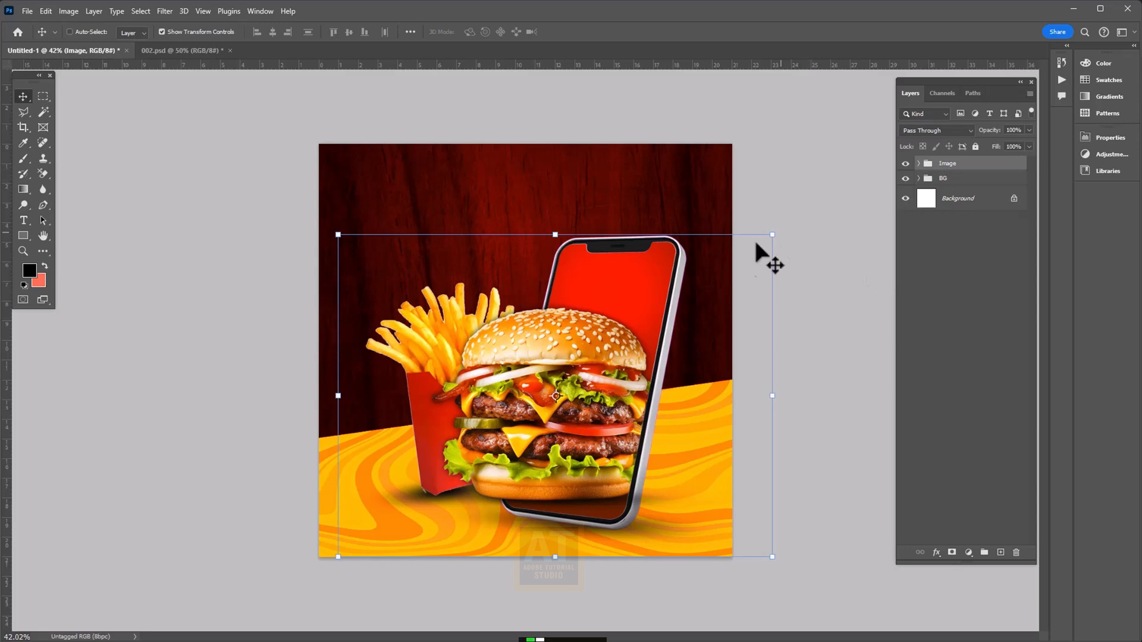
key(ctrl+t)
drag(614, 330, 605, 325)
drag(763, 394, 748, 399)
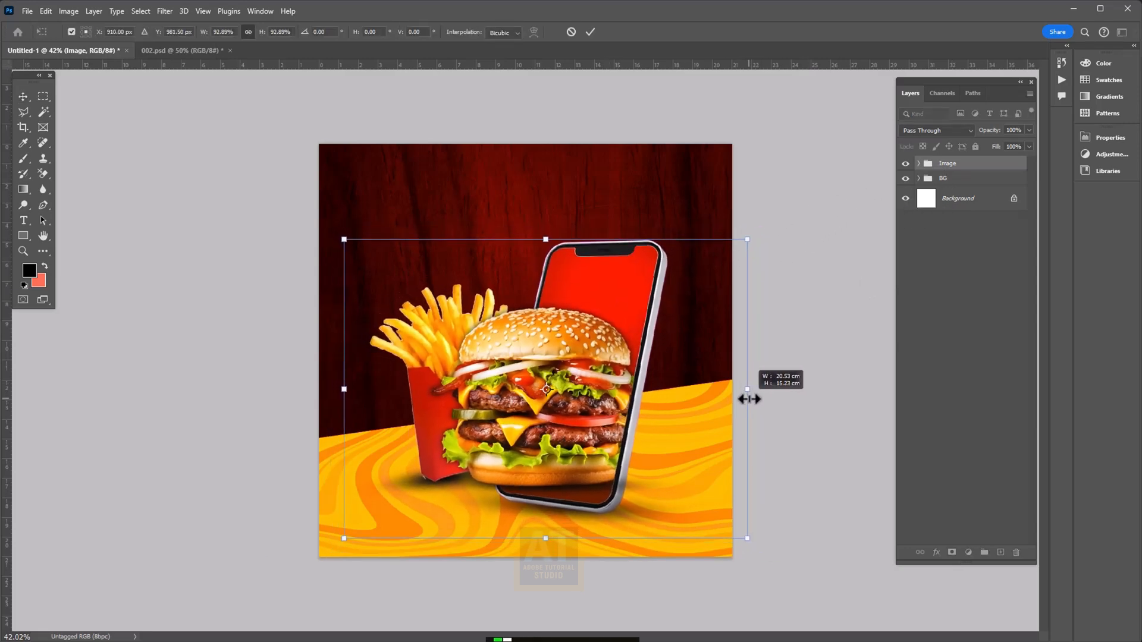
key(Return)
Slightly lower the opacity of Layer 3, the shadow beneath the fries
click(410, 493)
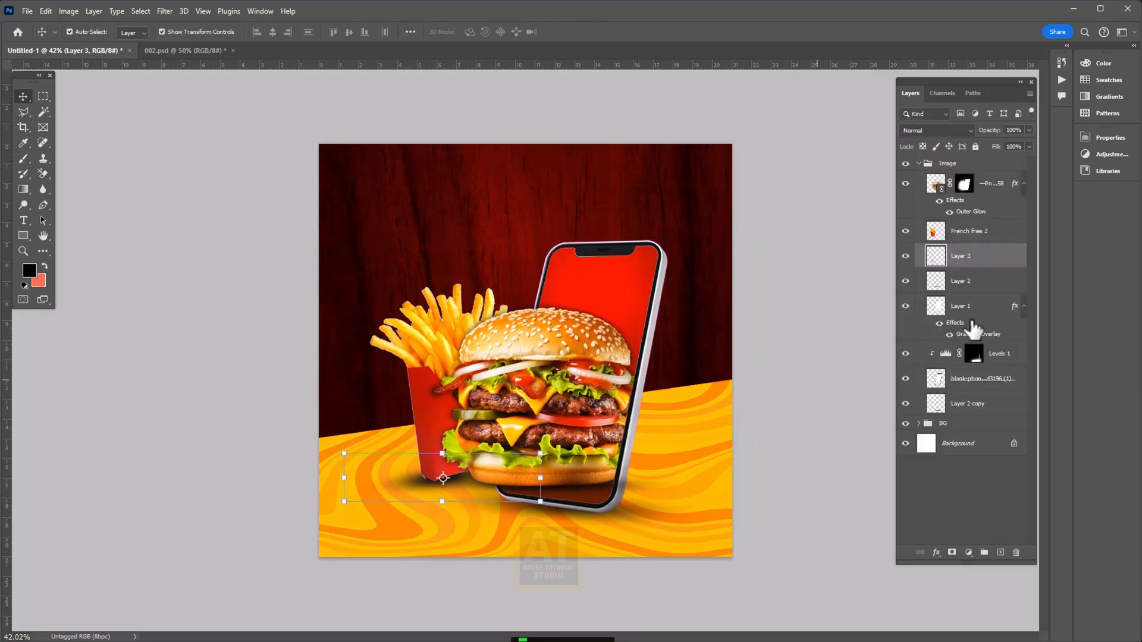
click(1029, 129)
mouse_move(1021, 143)
mouse_down()
mouse_move(1000, 143)
mouse_move(1010, 141)
mouse_up()
click(739, 454)
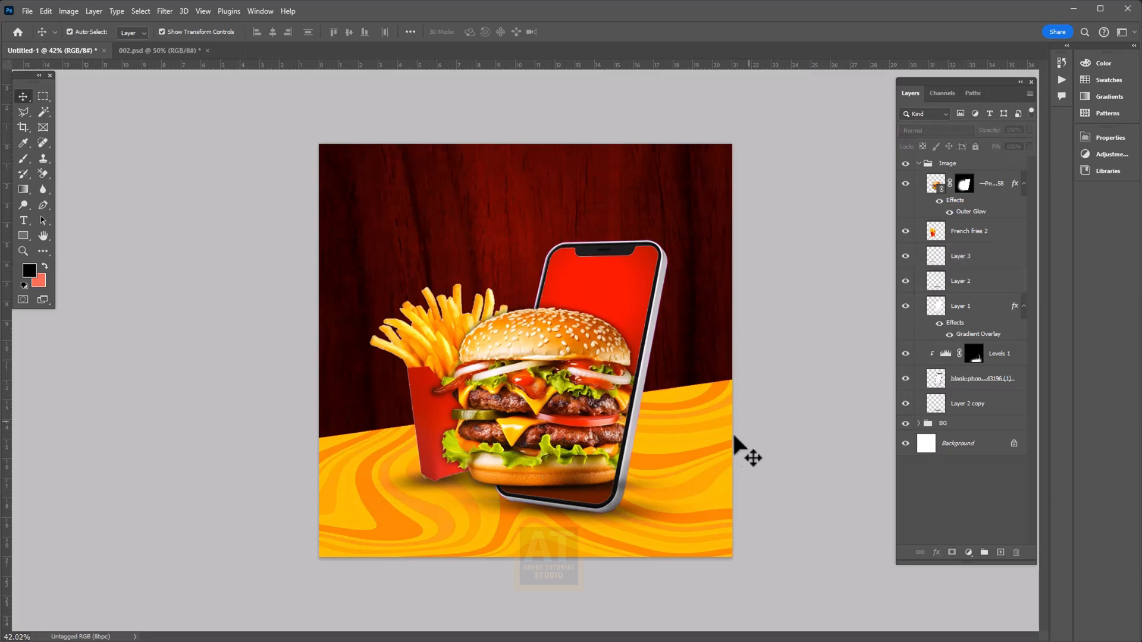
Add an Outer Glow effect in Multiply mode, 32 px in size, to the phone layer
scroll(739, 454, down, 2)
click(599, 266)
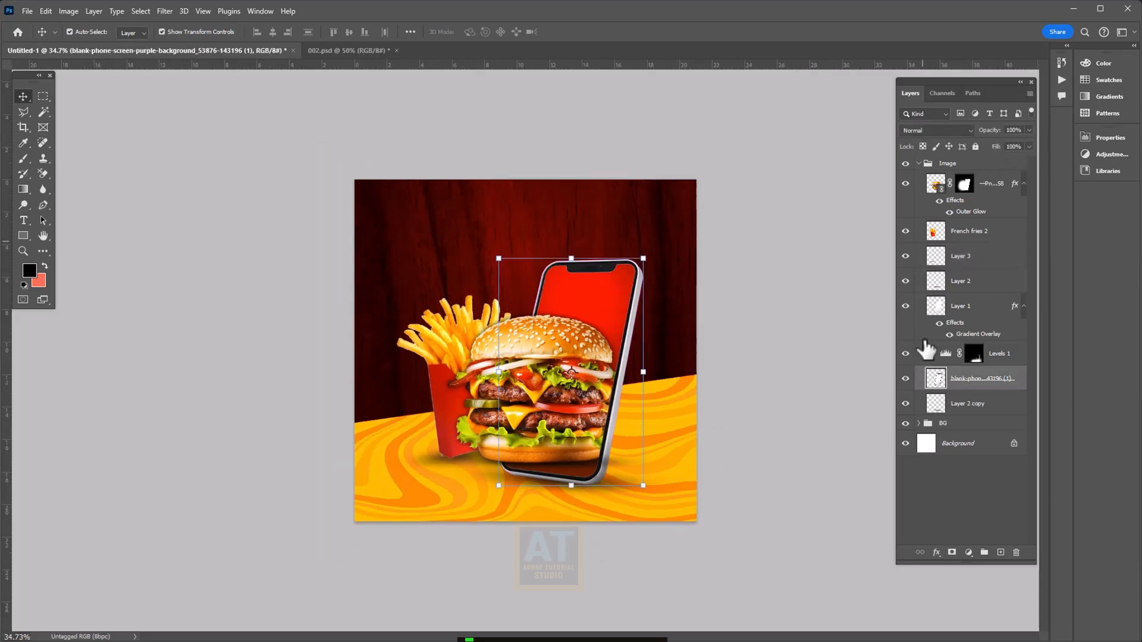
click(936, 553)
click(948, 617)
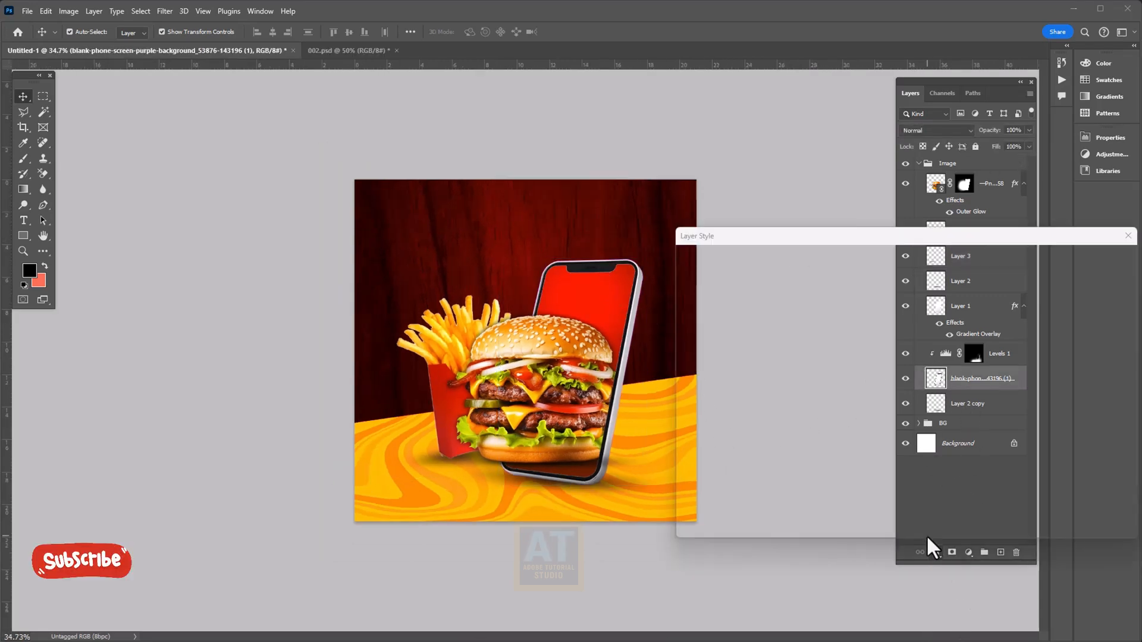
drag(923, 310, 911, 312)
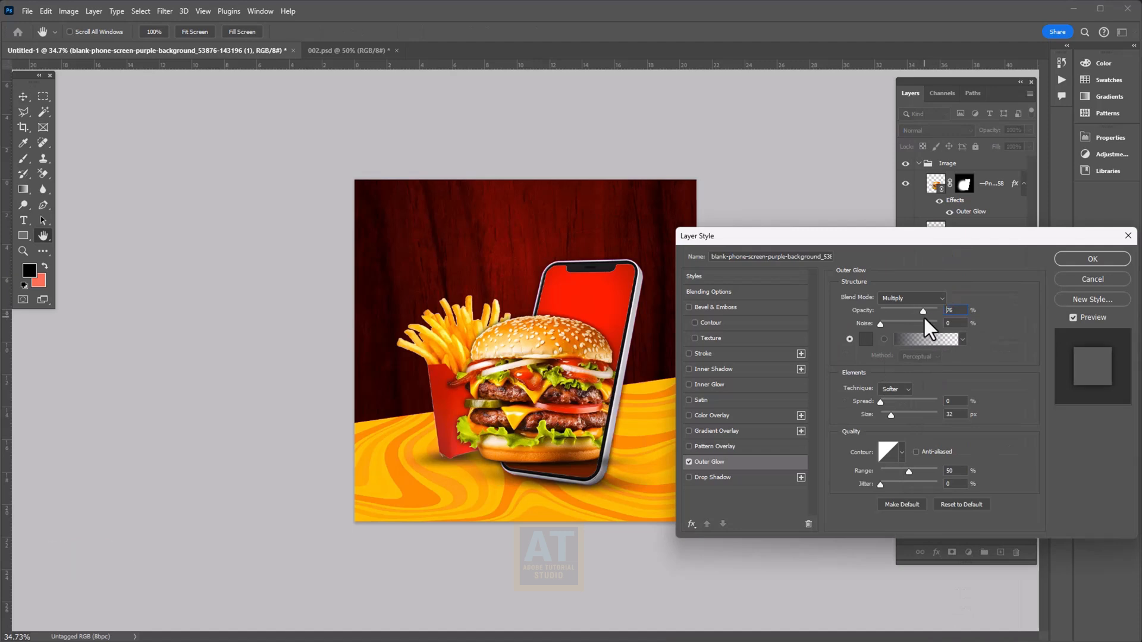
Set the phone's outer glow color to dark red #500000, raise its opacity to about 81% and apply the effect
click(867, 340)
click(474, 287)
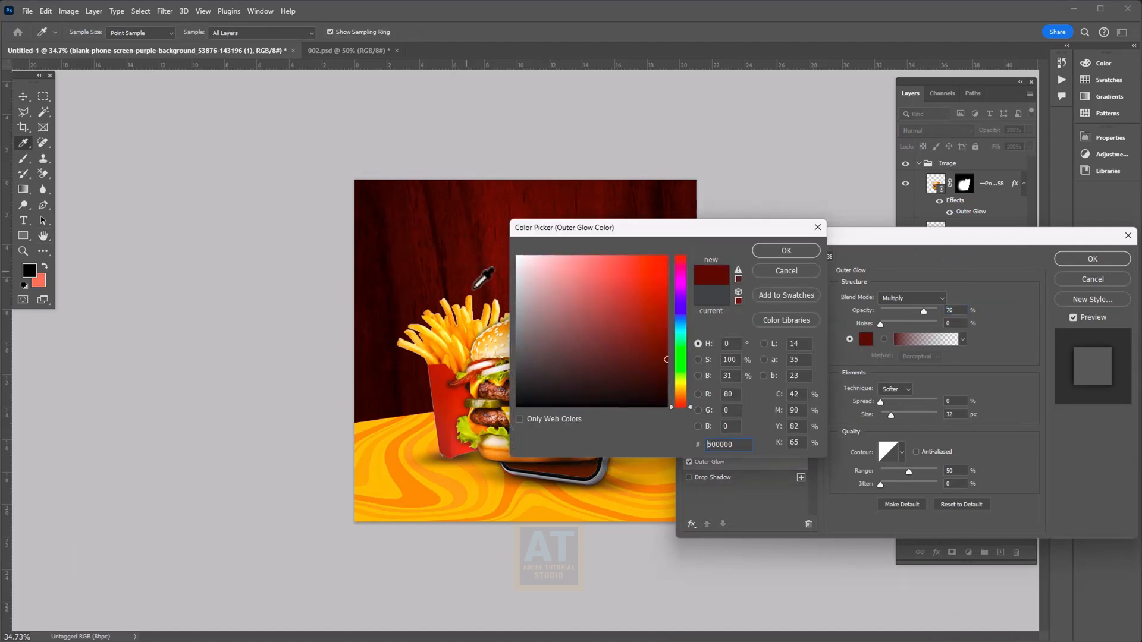
click(786, 251)
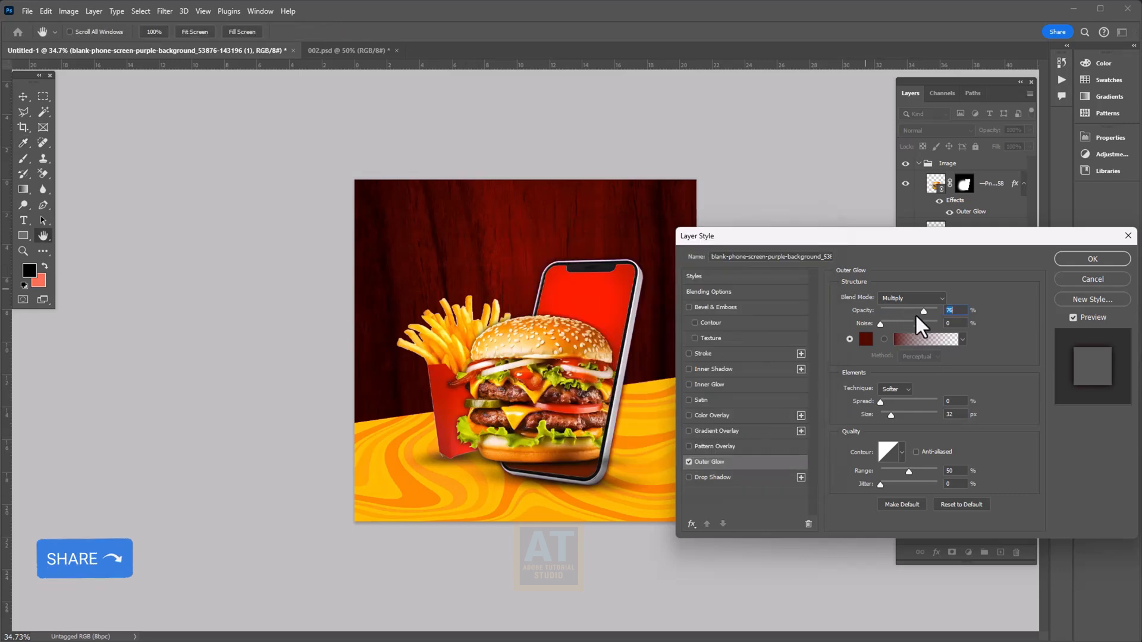
drag(920, 311, 933, 308)
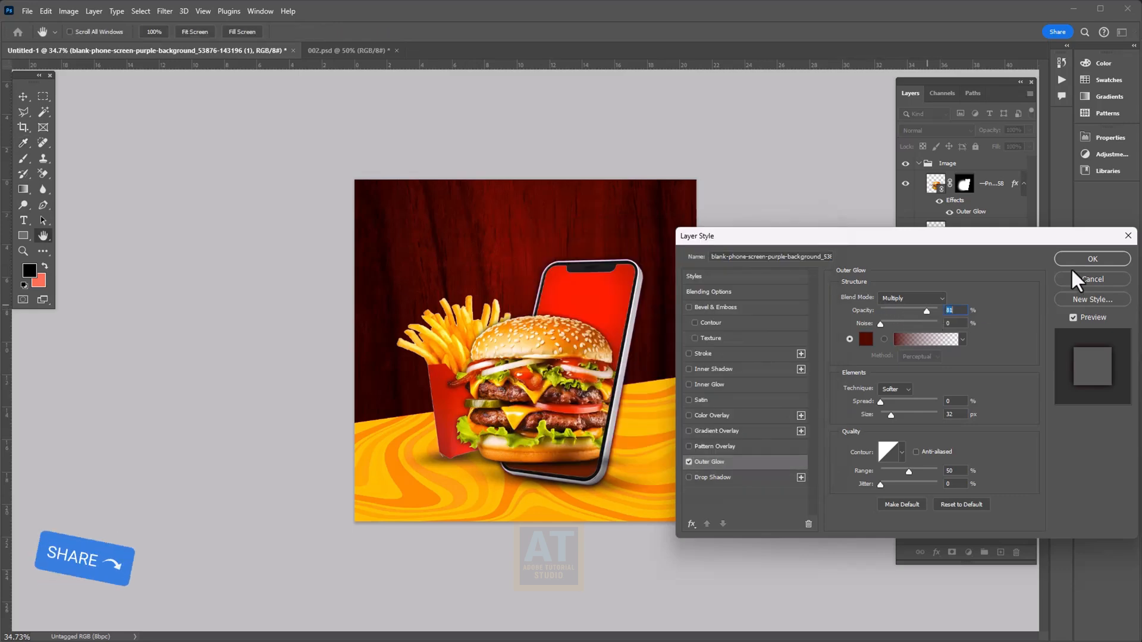
click(1090, 259)
key(v)
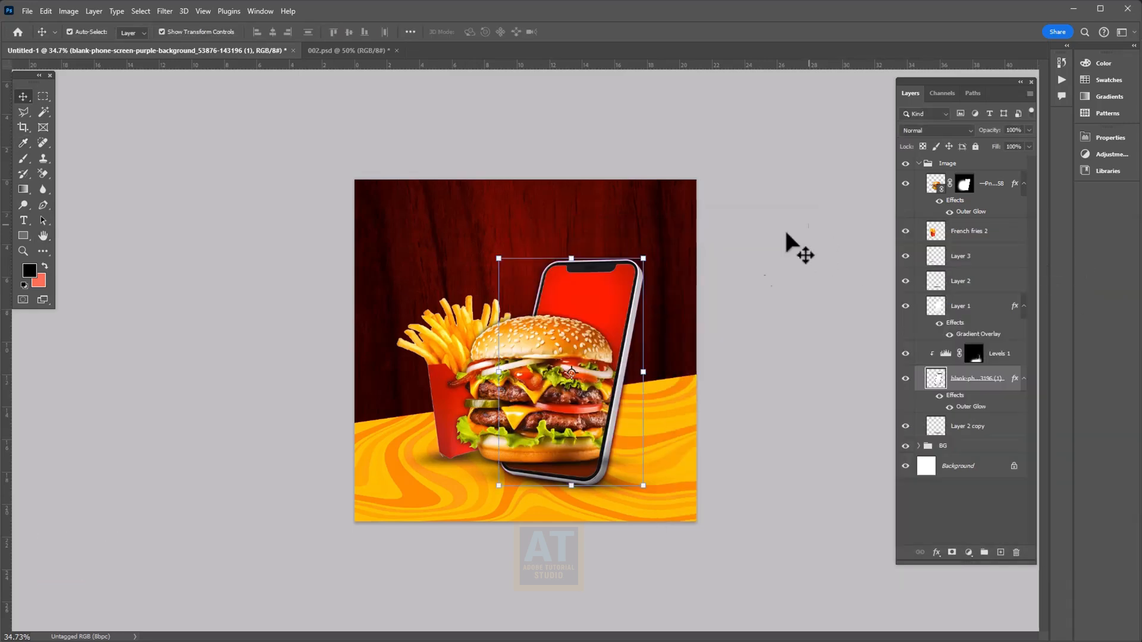
Collapse the Image group and fully lock both the Image and BG groups
click(920, 168)
click(918, 164)
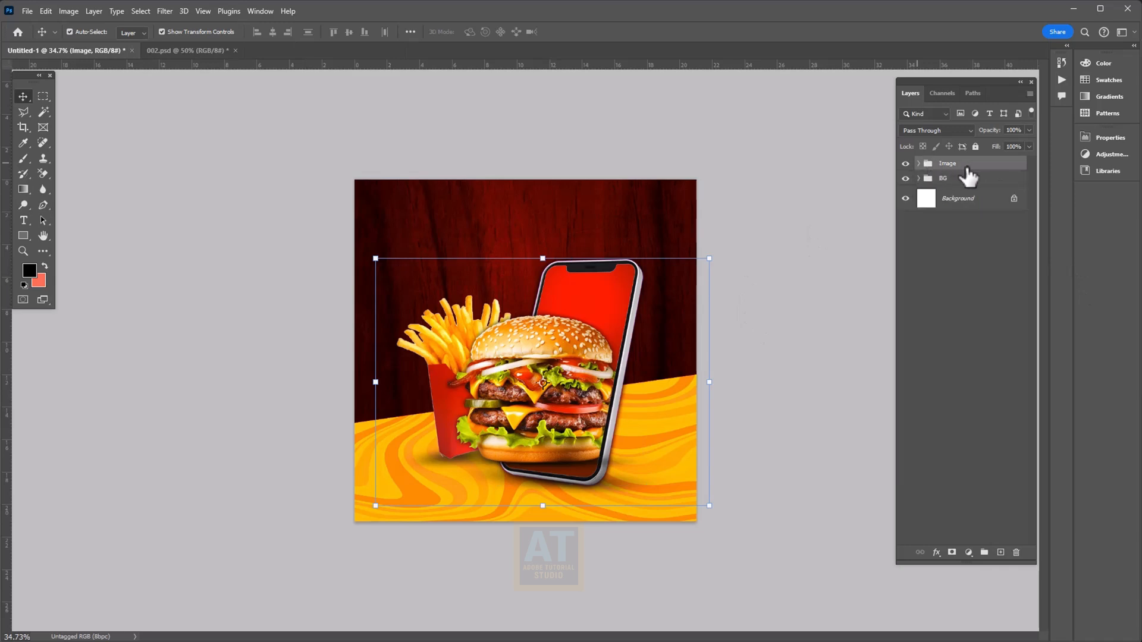
click(975, 147)
click(976, 178)
click(975, 146)
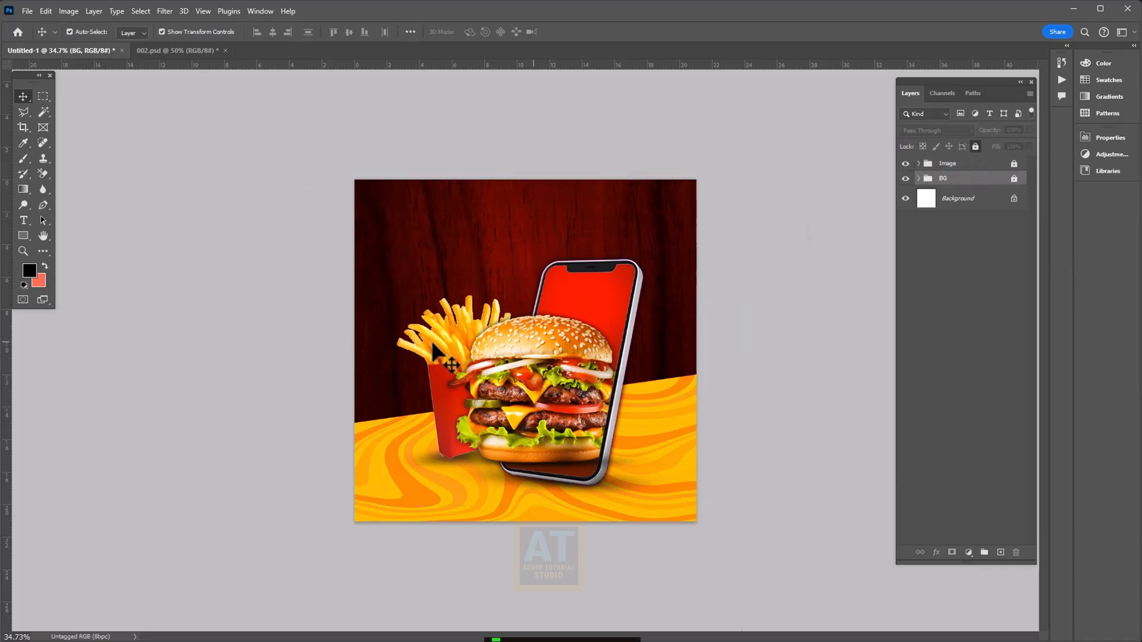
click(232, 255)
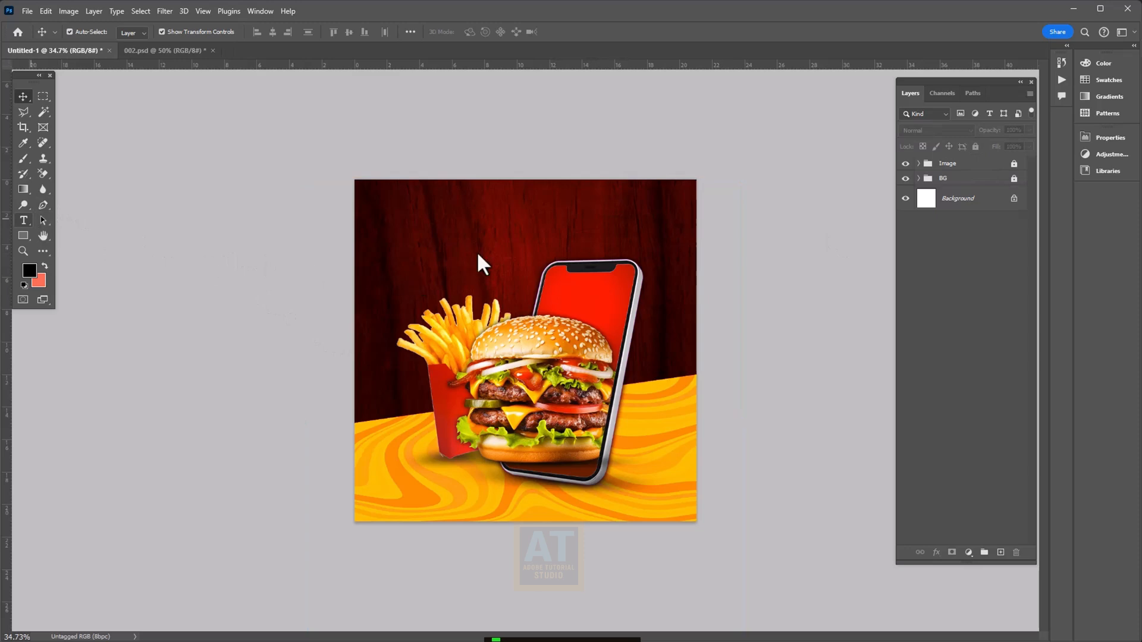
Create a new layer above the Image group and add the text BURGER in white over the wood background
key(t)
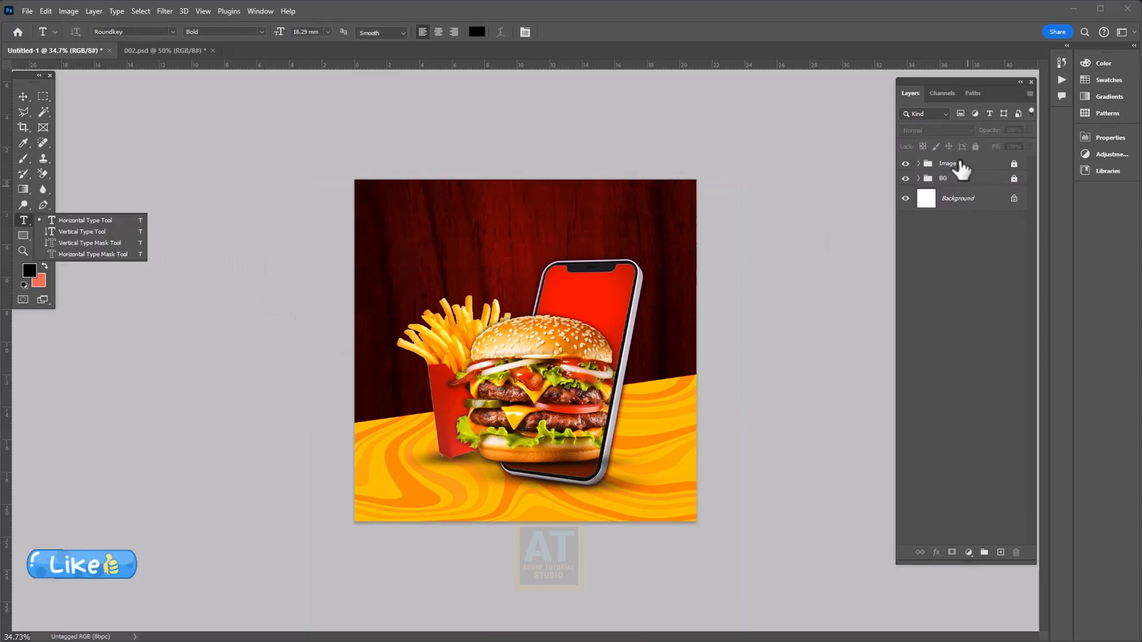
click(1000, 552)
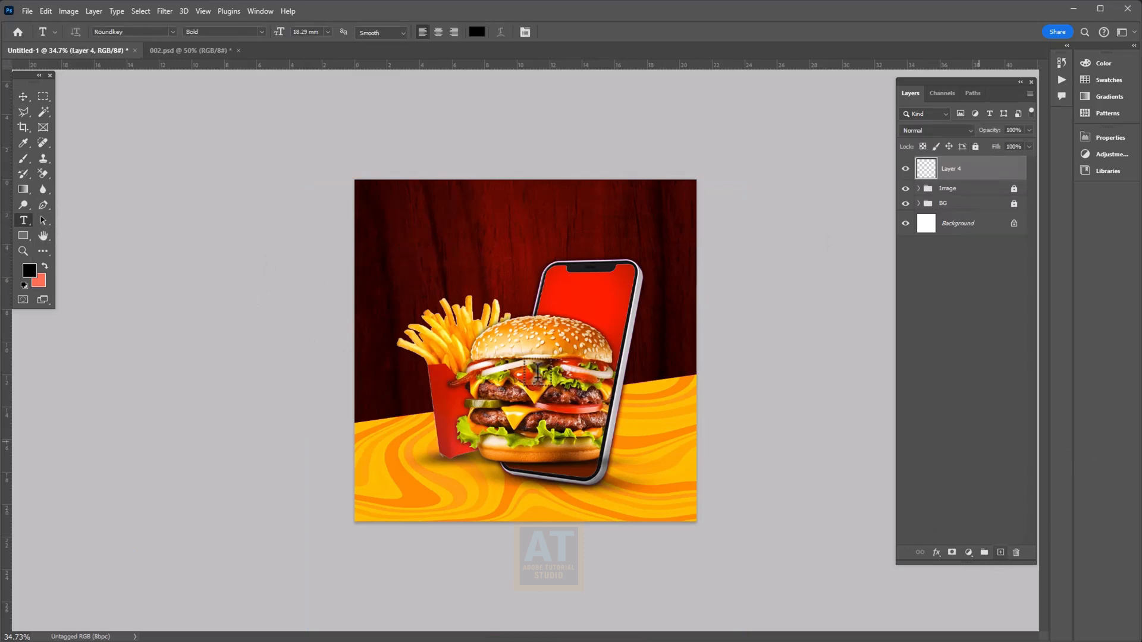
click(420, 266)
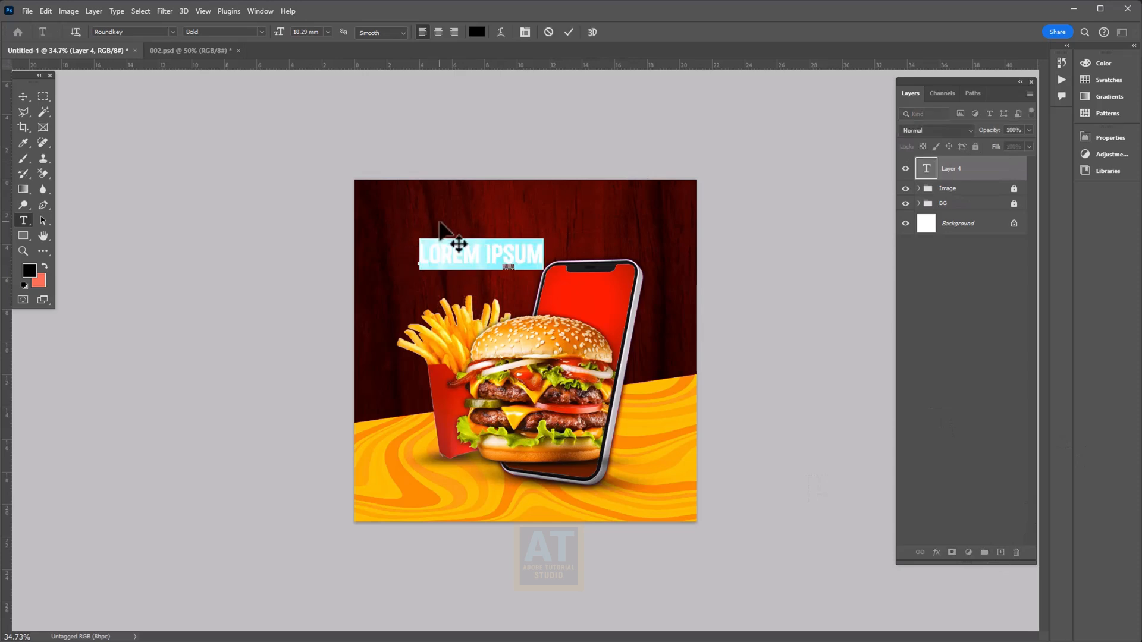
text(BURGER)
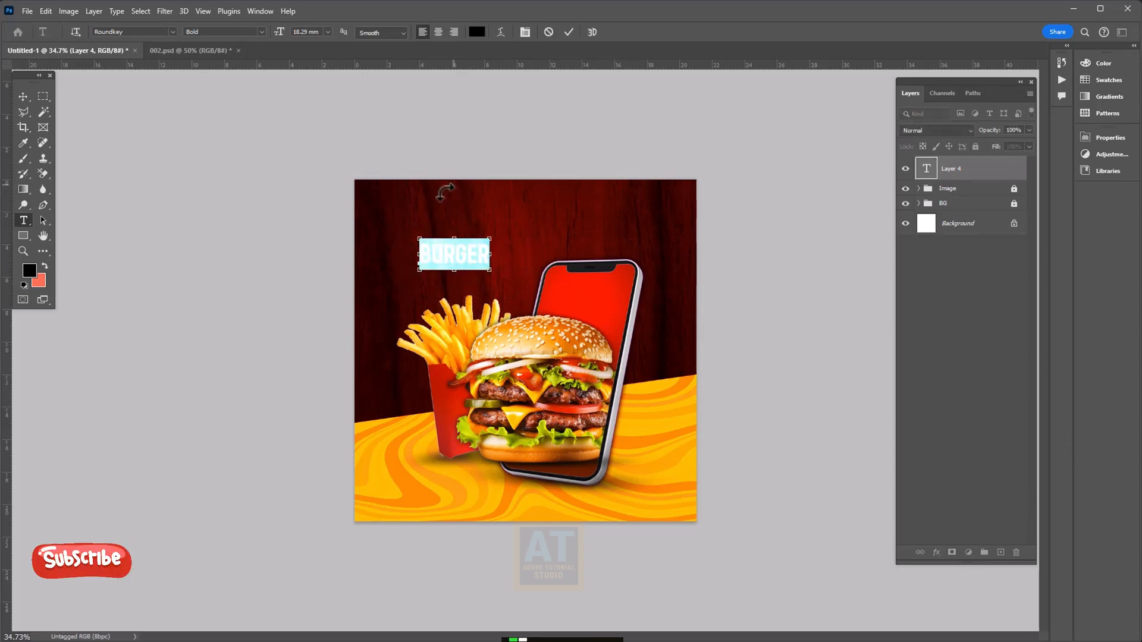
click(477, 32)
click(516, 257)
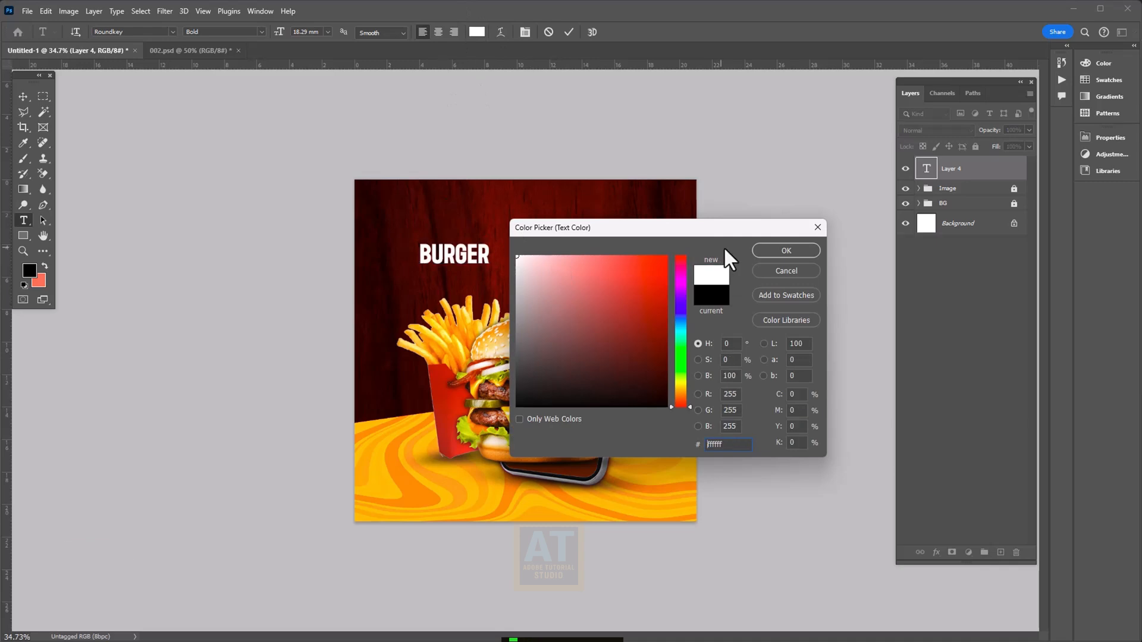
key(Return)
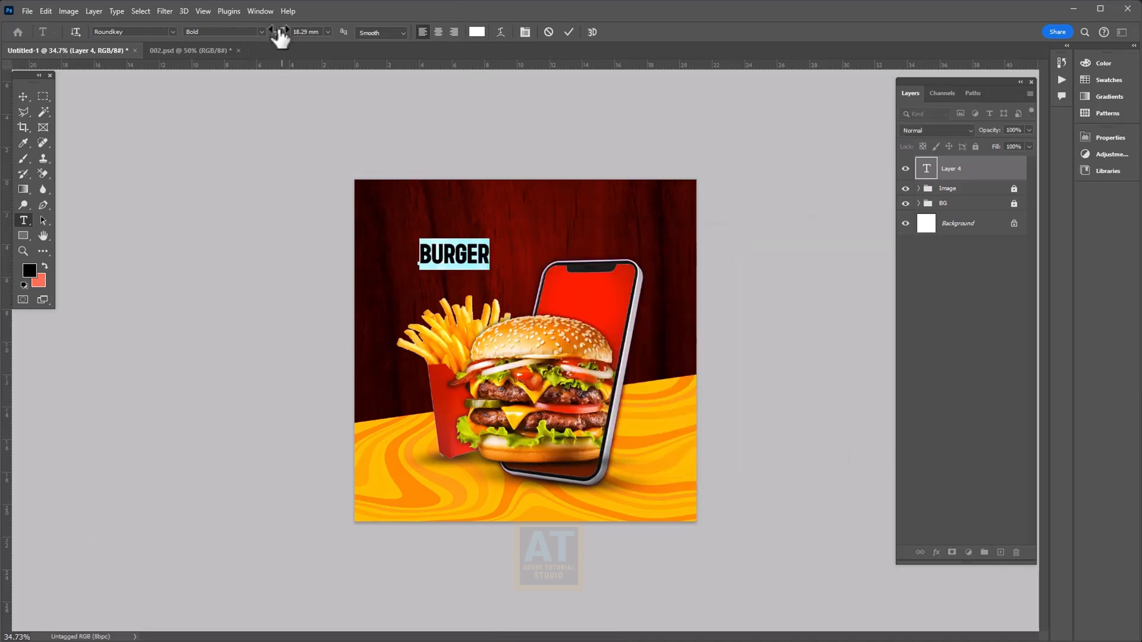
Enlarge the BURGER text to 39 mm and place it above the fries and burger
drag(275, 34, 296, 36)
click(23, 96)
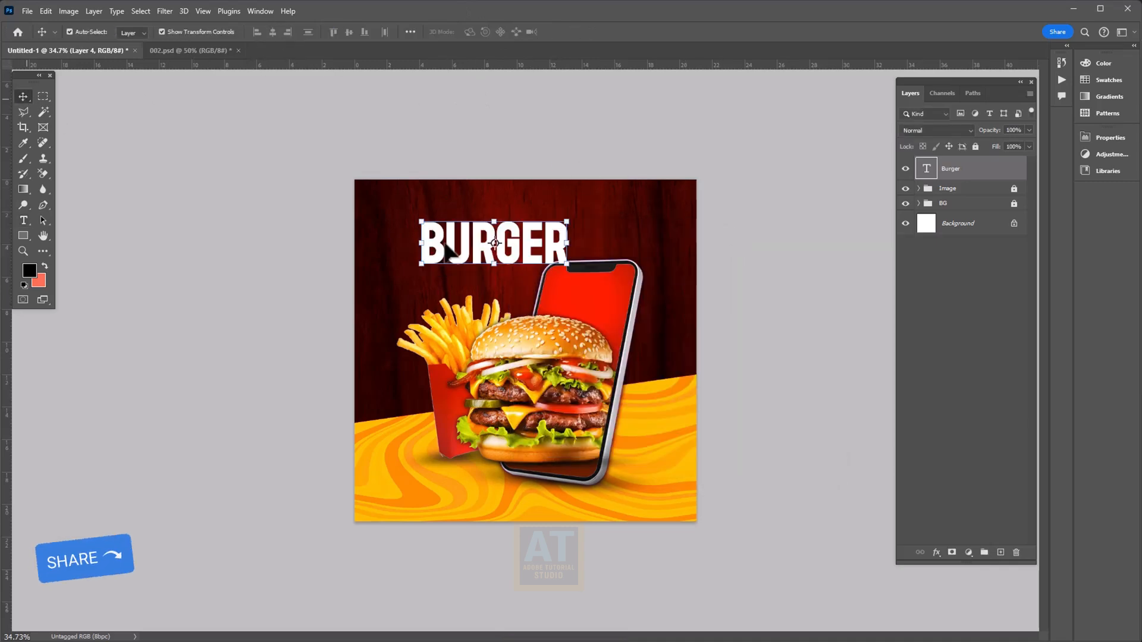
drag(493, 244, 462, 250)
Give the BURGER text a worn look with Blend If, setting Current Layer shadows to 57/112 and Underlying Layer shadows to 0/36
right_click(971, 171)
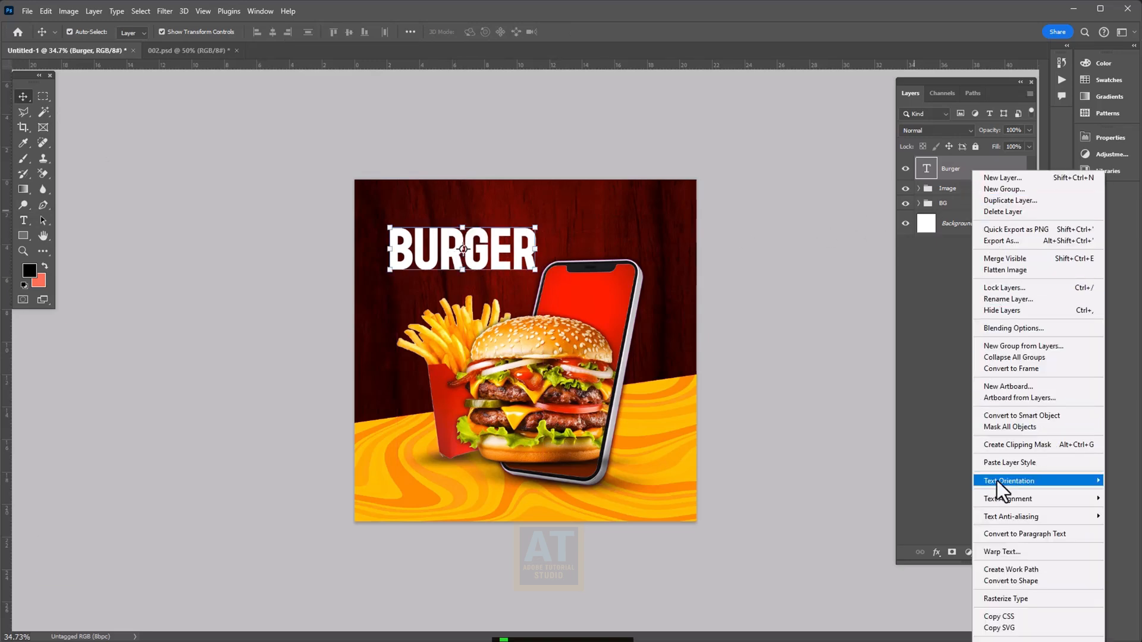
click(1012, 326)
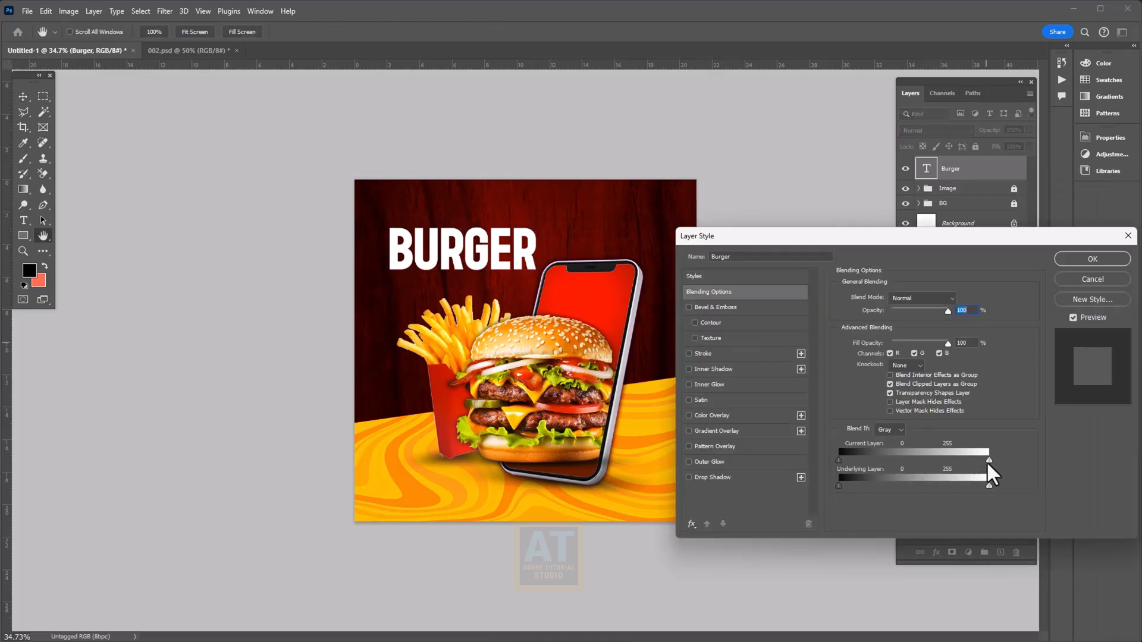
mouse_move(989, 462)
mouse_down()
mouse_move(966, 462)
mouse_move(1009, 467)
mouse_up()
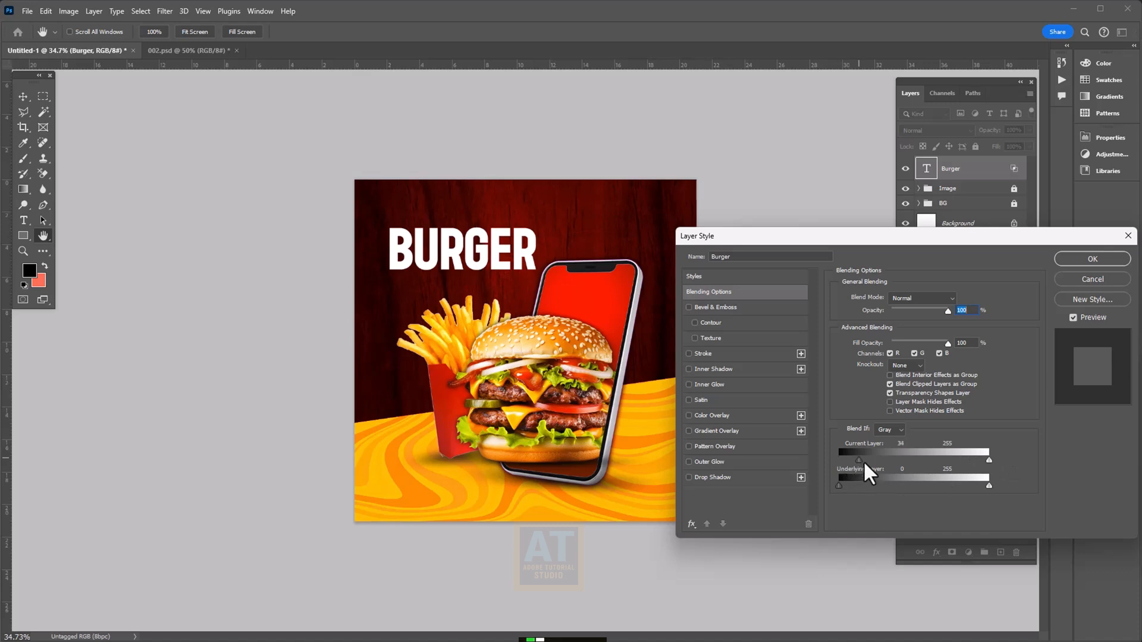
drag(862, 460, 906, 460)
mouse_move(841, 486)
mouse_down()
mouse_move(866, 483)
mouse_move(809, 484)
mouse_move(859, 485)
mouse_up()
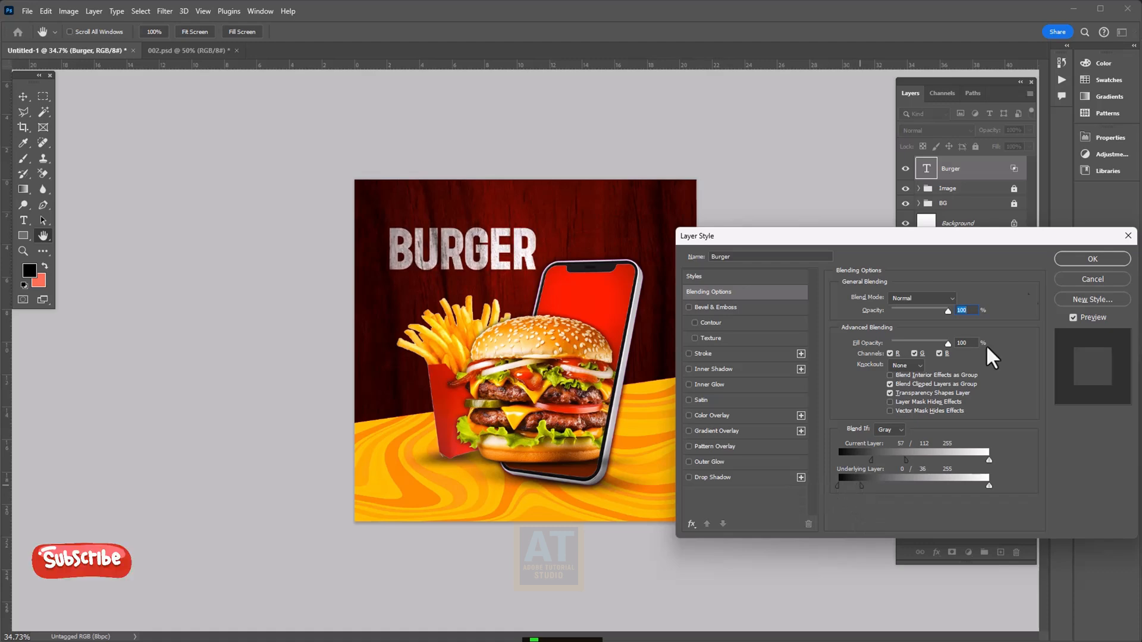
Add a black Drop Shadow with 94% opacity to the BURGER text
click(709, 476)
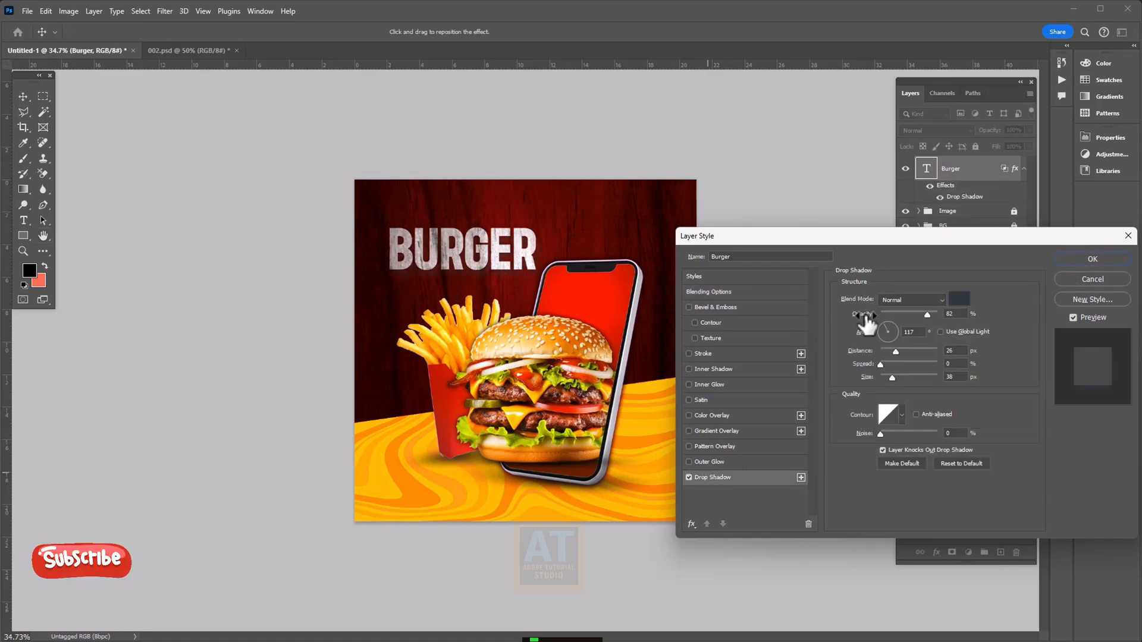
mouse_move(939, 312)
mouse_down()
mouse_move(923, 317)
mouse_move(934, 315)
mouse_up()
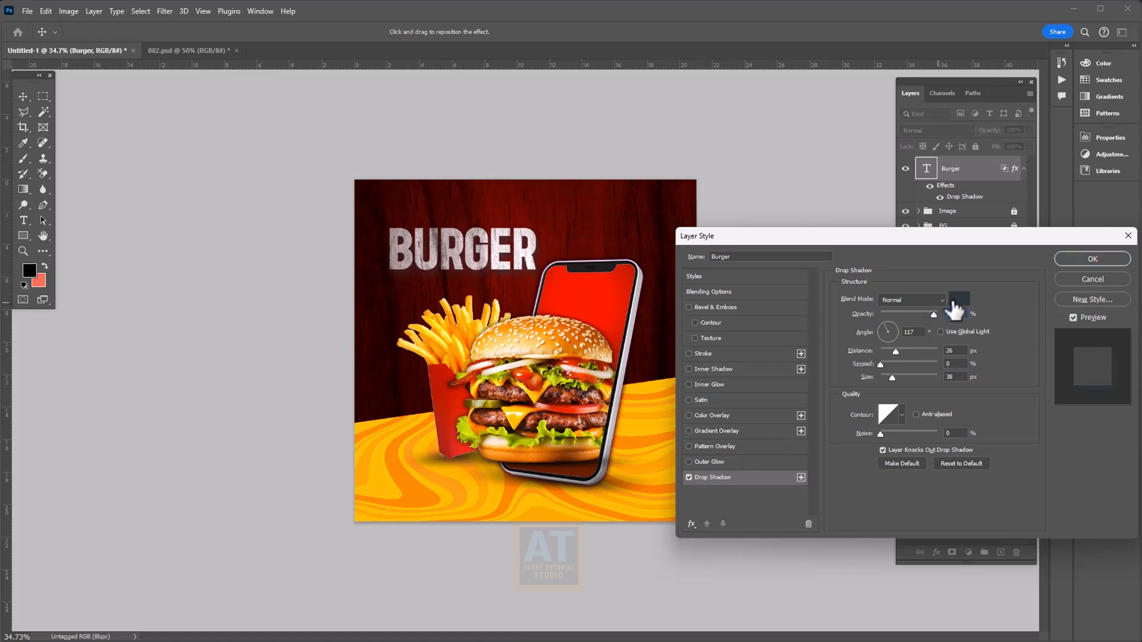
click(959, 299)
drag(601, 323, 489, 398)
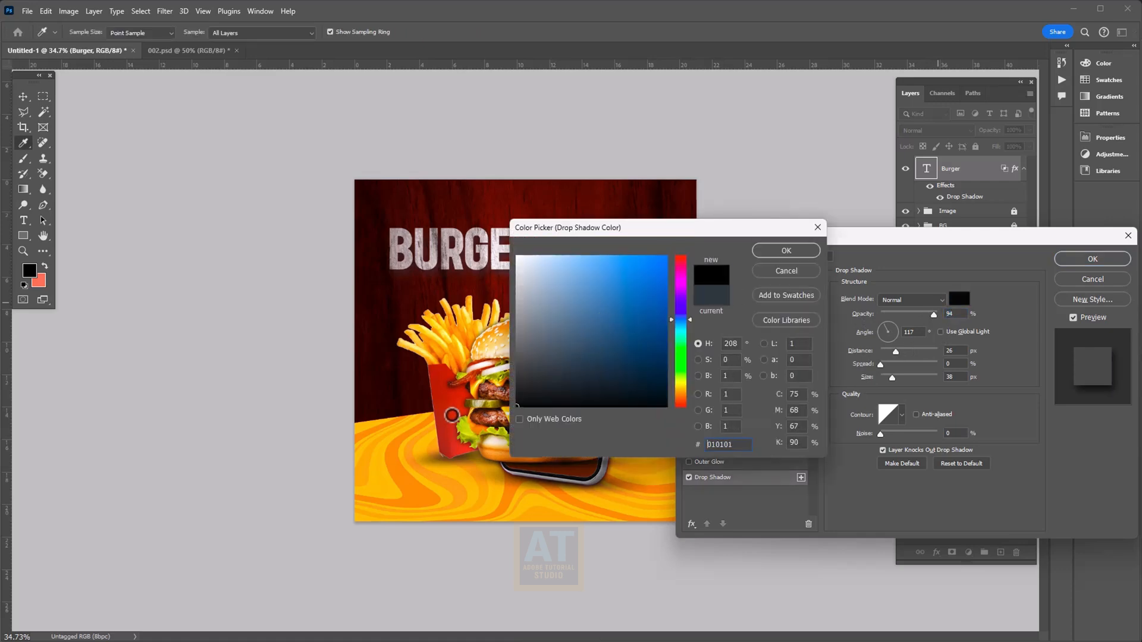
click(785, 252)
Set the text shadow's distance to 9 px and size to 54 px, apply it and deselect the layer
drag(895, 351, 885, 352)
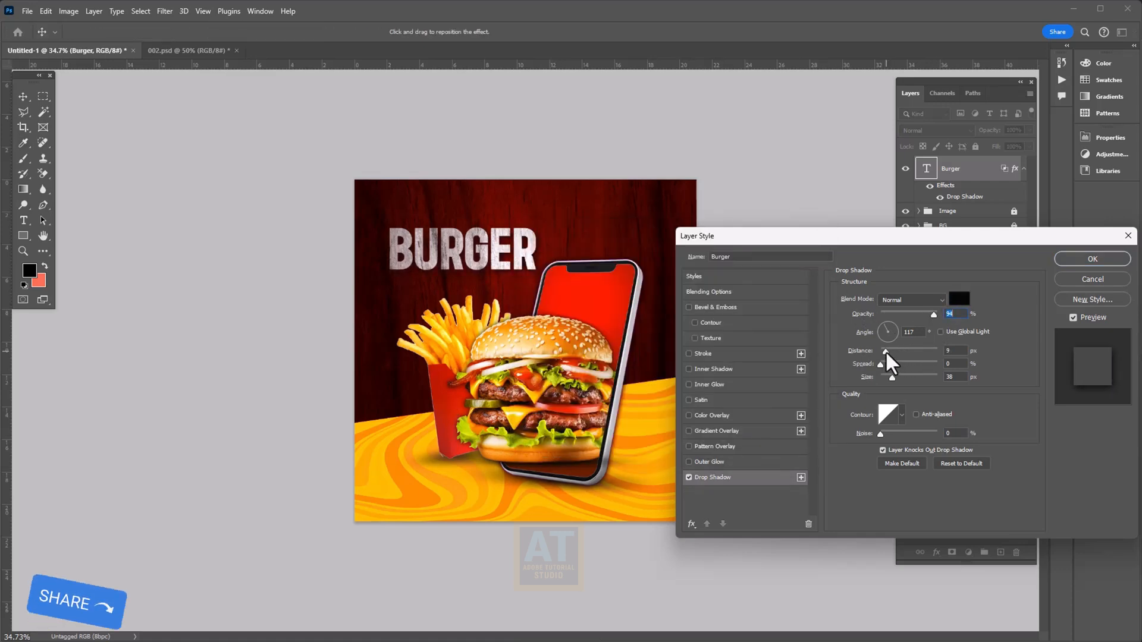
click(1073, 260)
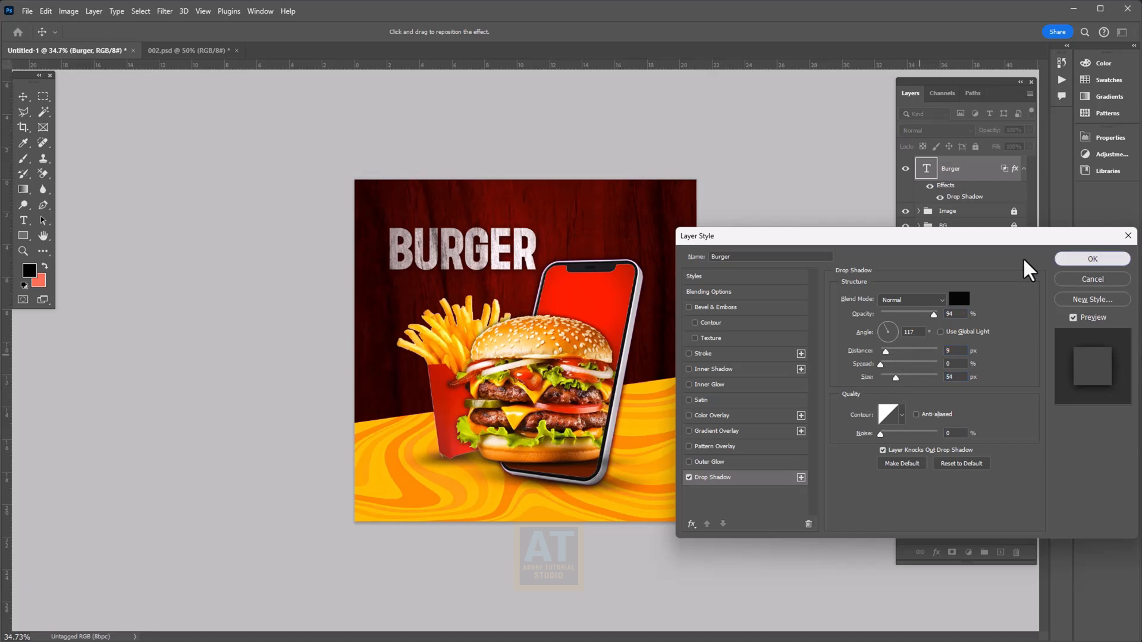
click(734, 377)
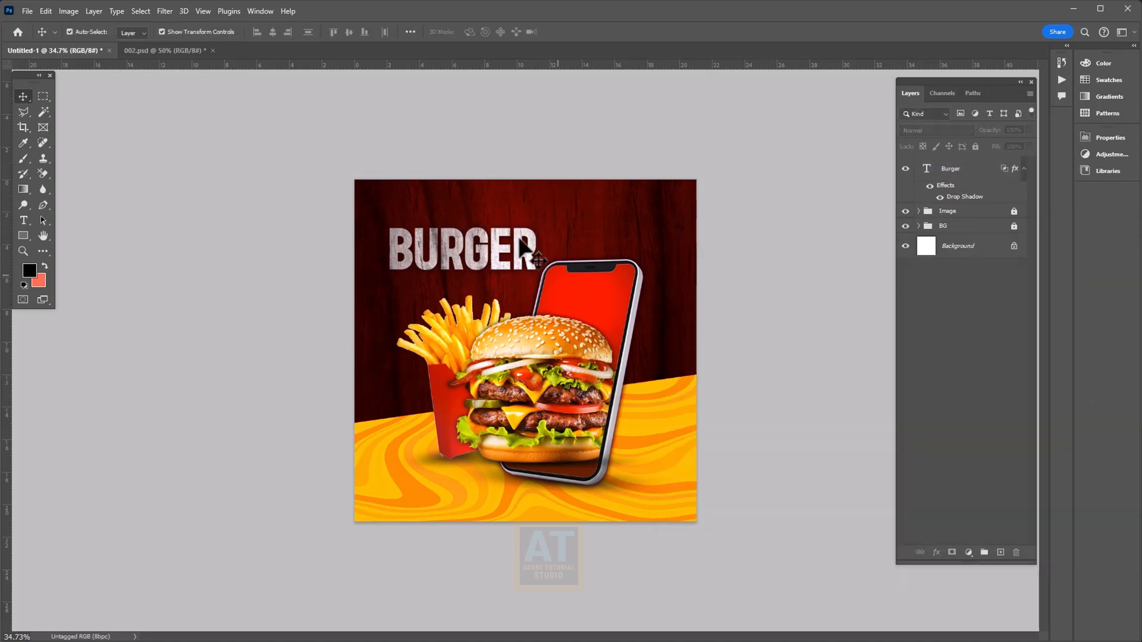
Add a new text line reading SPECIAL DELICIOUS above the BURGER heading
key(t)
click(523, 230)
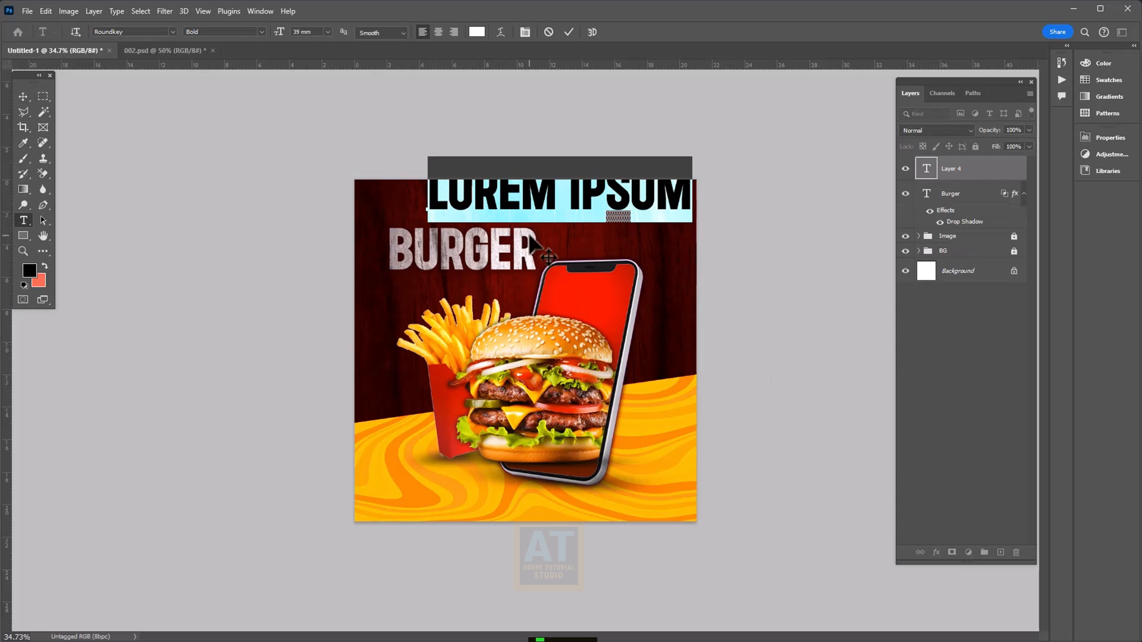
text(SPECI)
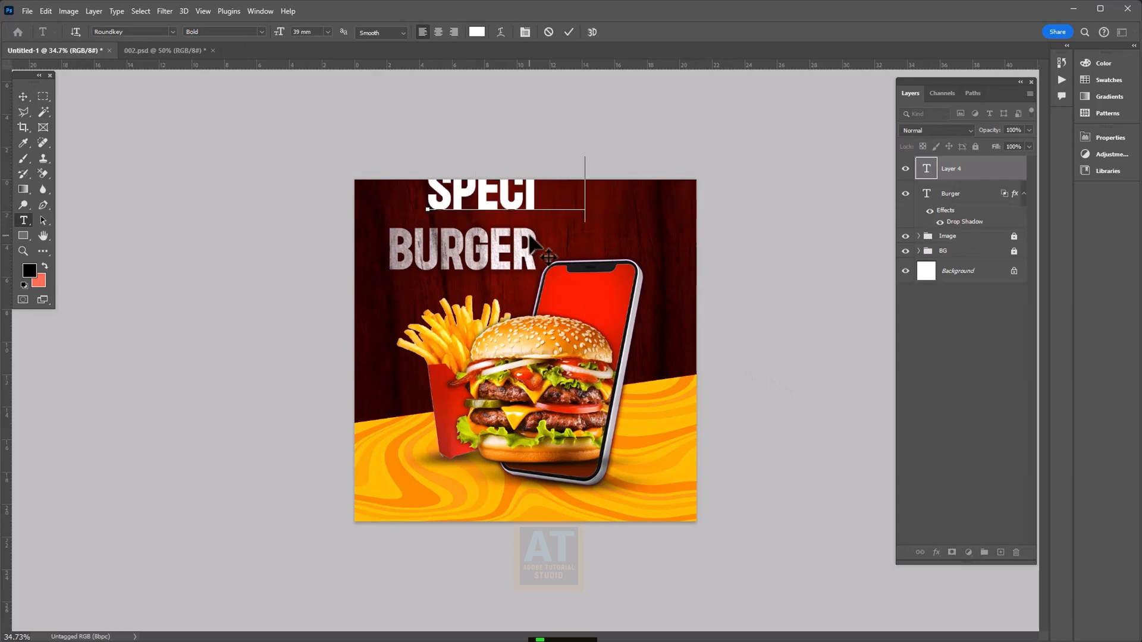
text(AL DELICIOUS)
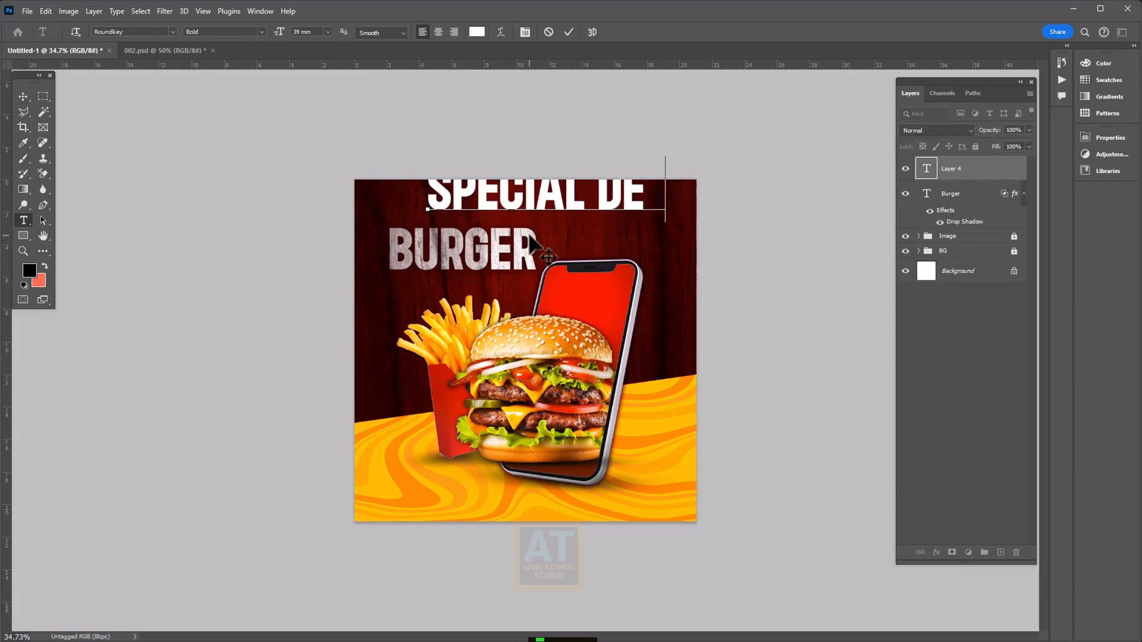
Set the SPECIAL DELICIOUS text to the Regular weight and a size of 9 mm
key(ctrl+a)
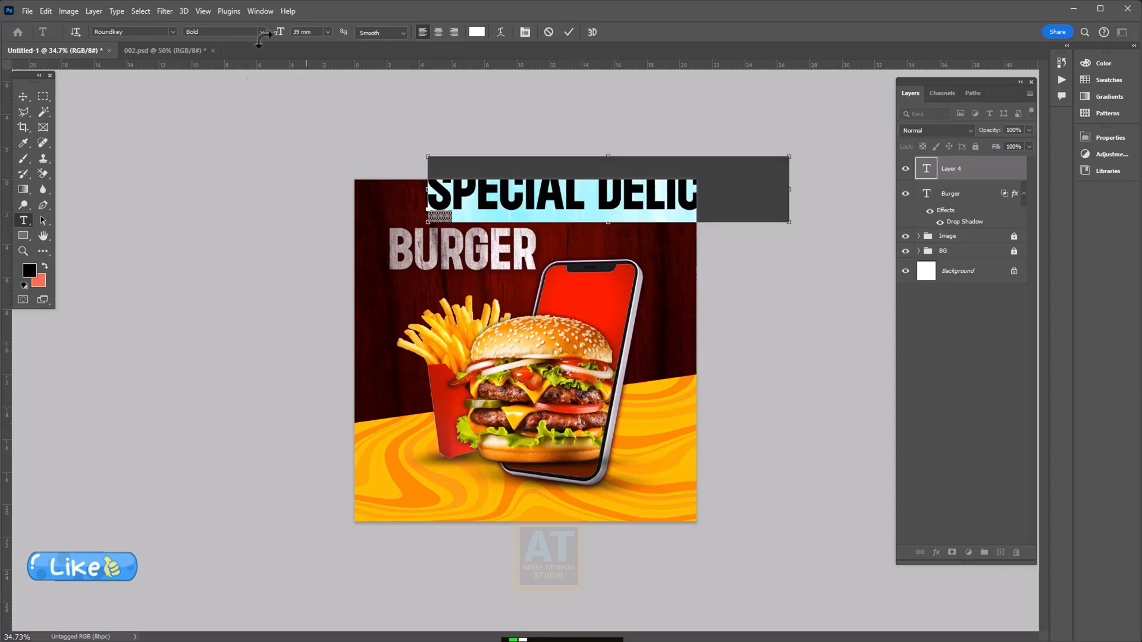
click(261, 31)
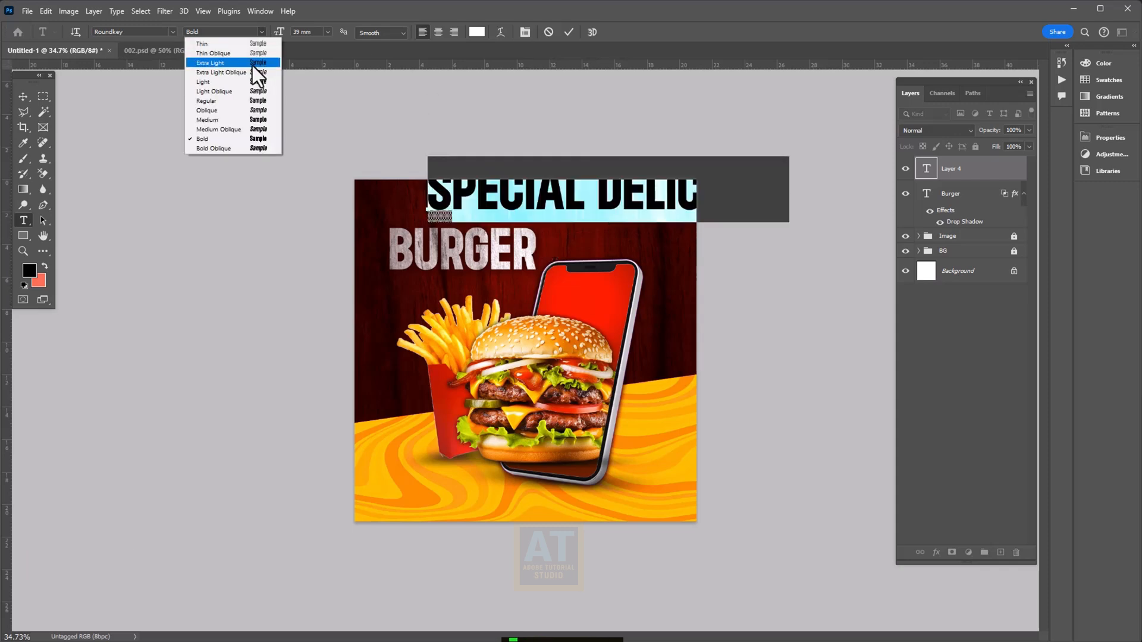
click(207, 102)
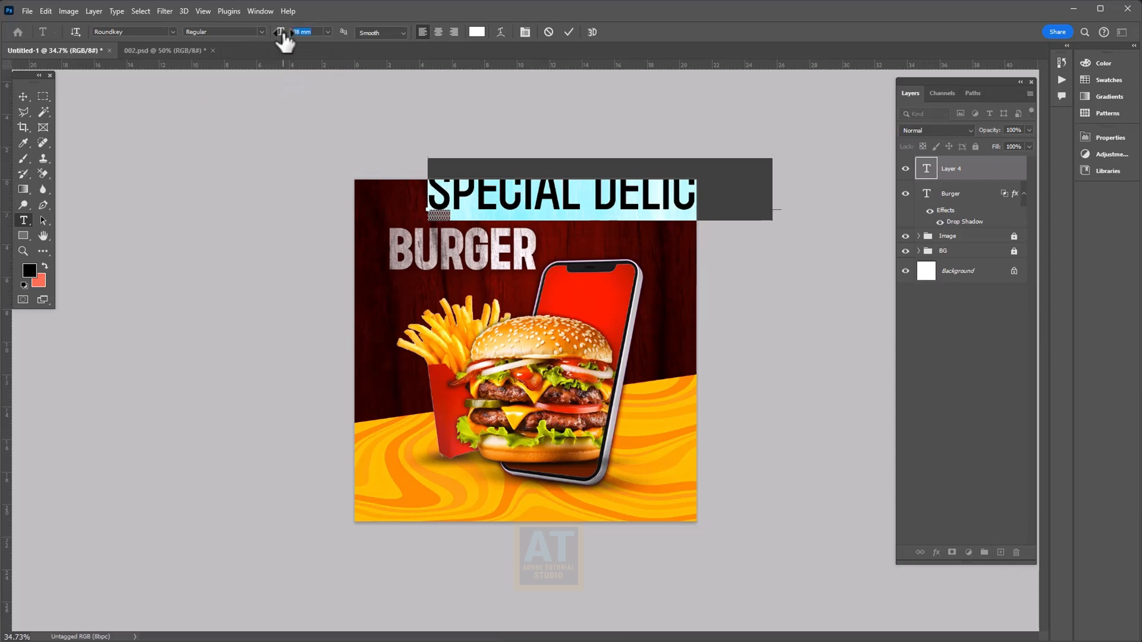
drag(279, 34, 267, 40)
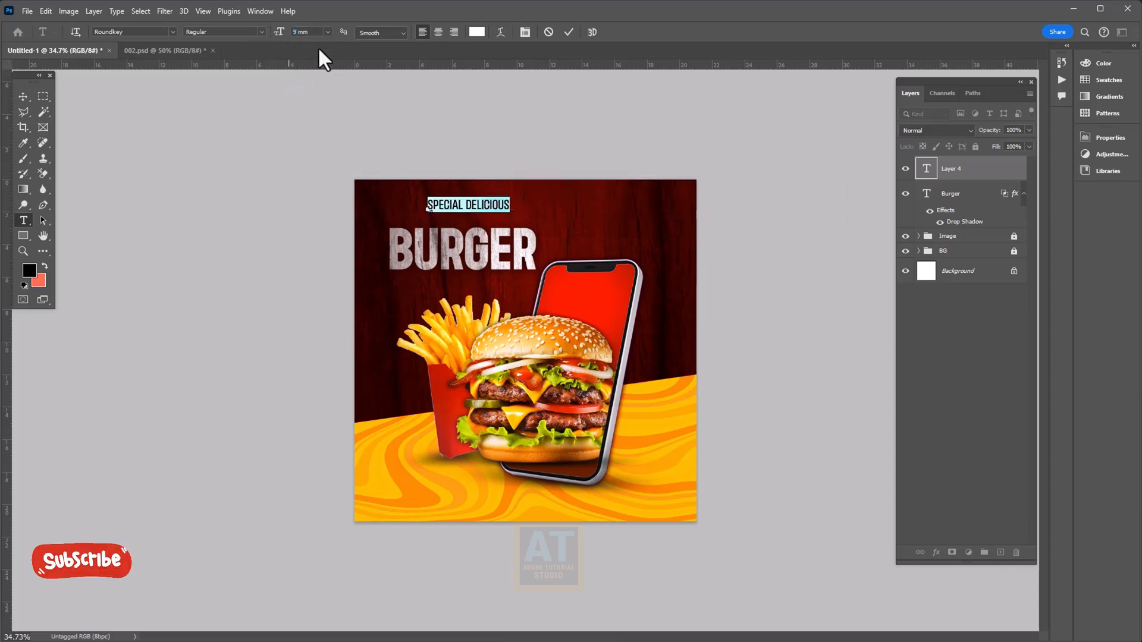
Colour the SPECIAL DELICIOUS text with a yellow-orange sampled from the patterned background
click(476, 31)
click(385, 478)
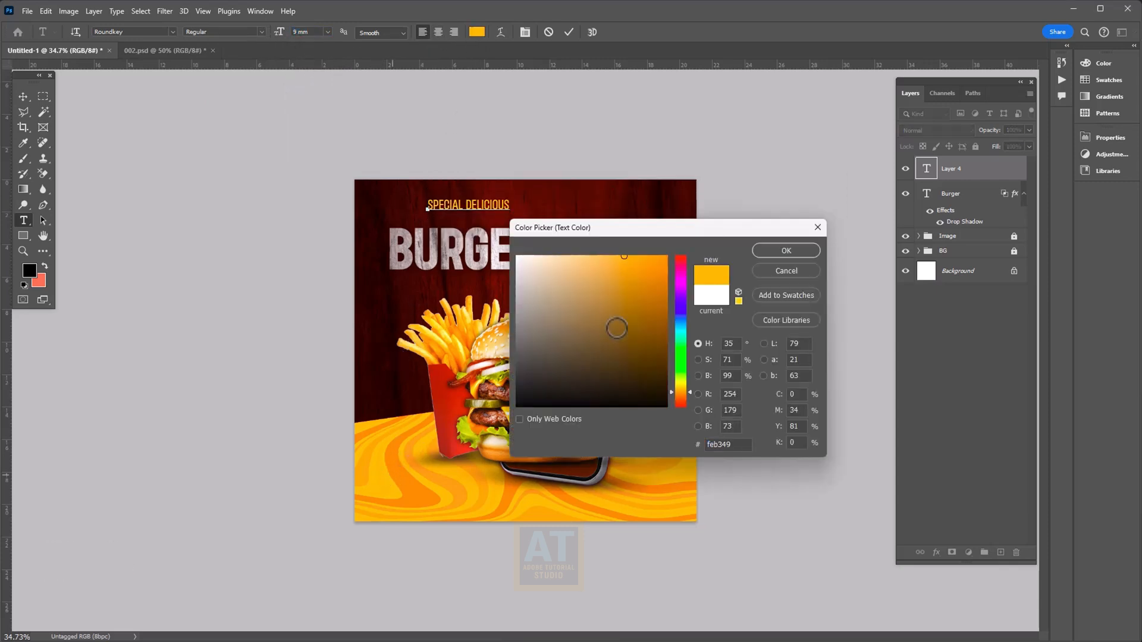
click(765, 252)
click(23, 96)
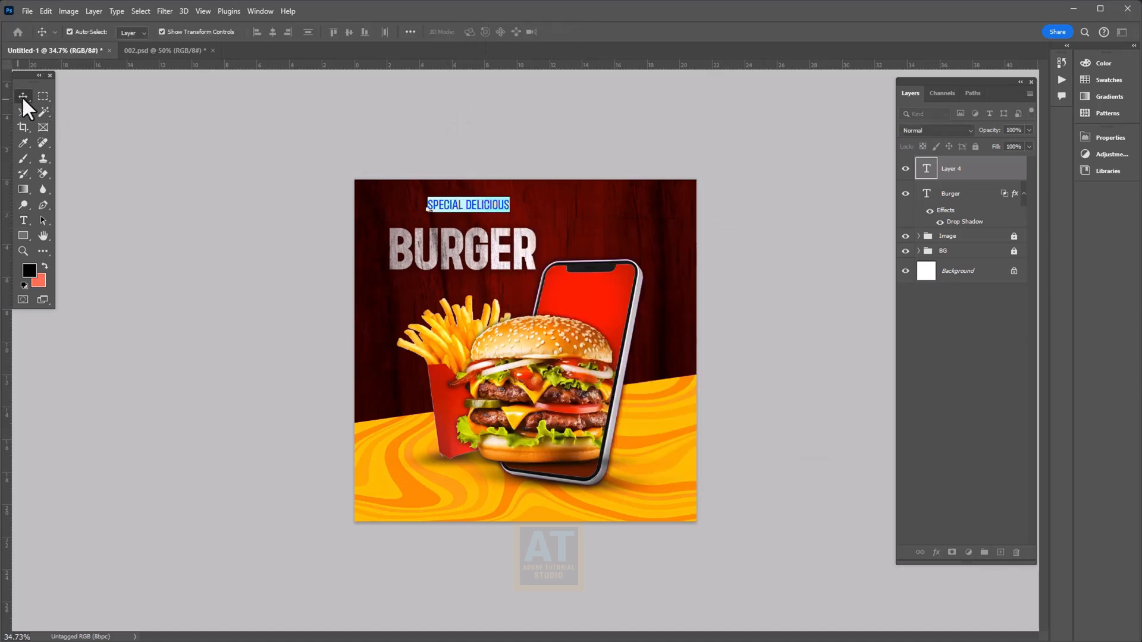
Move SPECIAL DELICIOUS directly above the BURGER heading and enlarge it to 13 mm
scroll(427, 179, up, 6)
drag(420, 113, 333, 141)
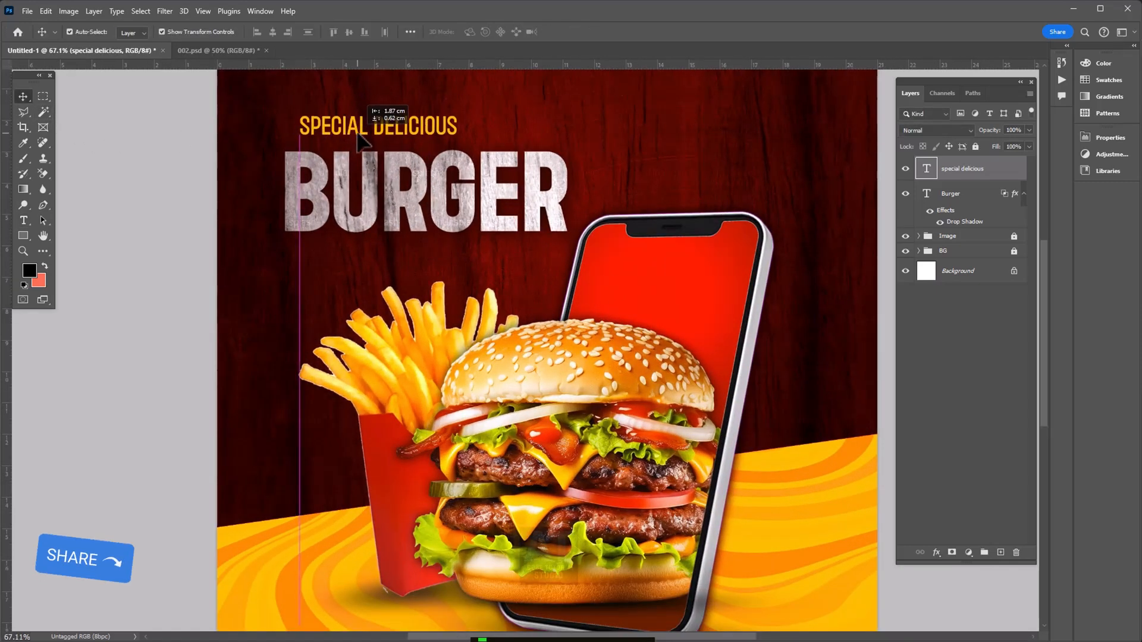
double_click(374, 126)
click(300, 32)
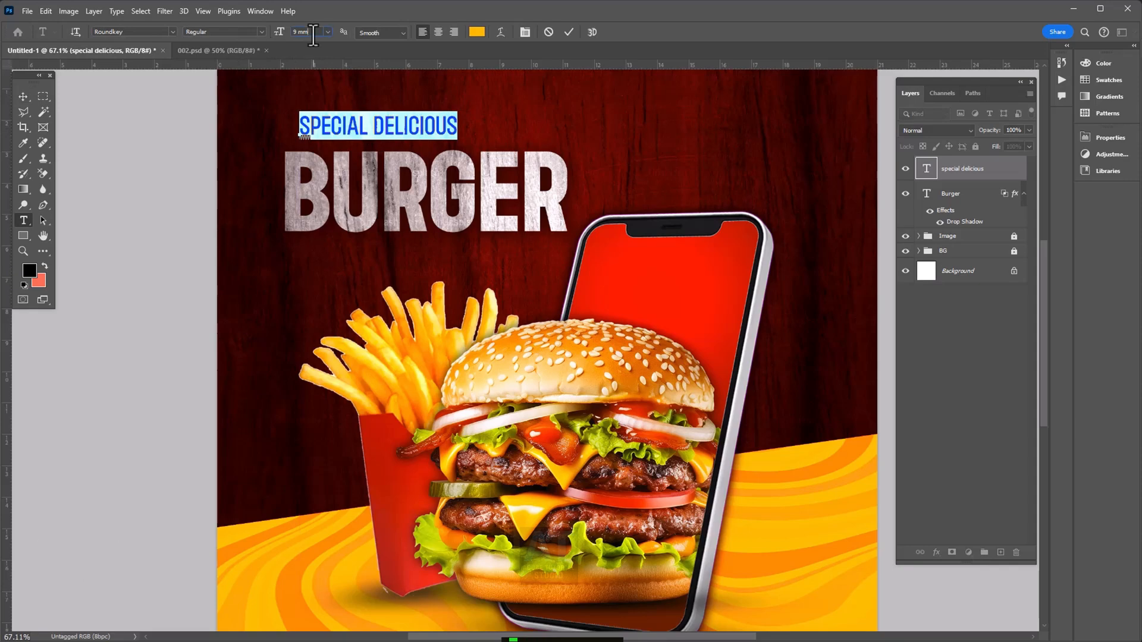
key(Up)
key(Up)
key(Up)
key(Up)
key(Up)
key(Up)
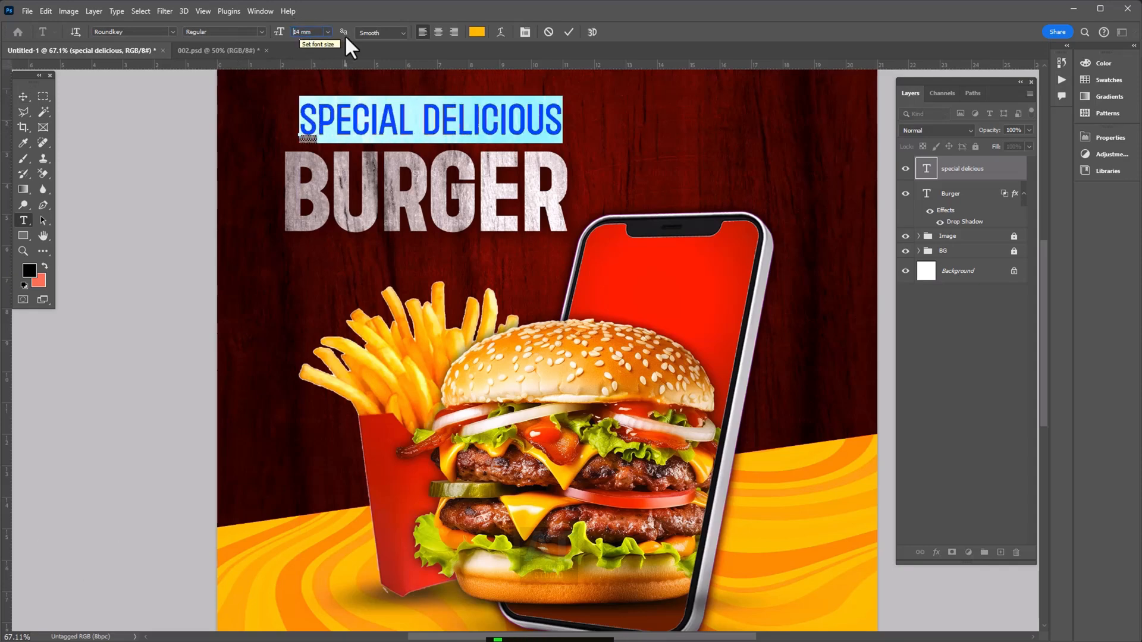
key(Down)
key(Down)
key(ctrl+Return)
click(24, 96)
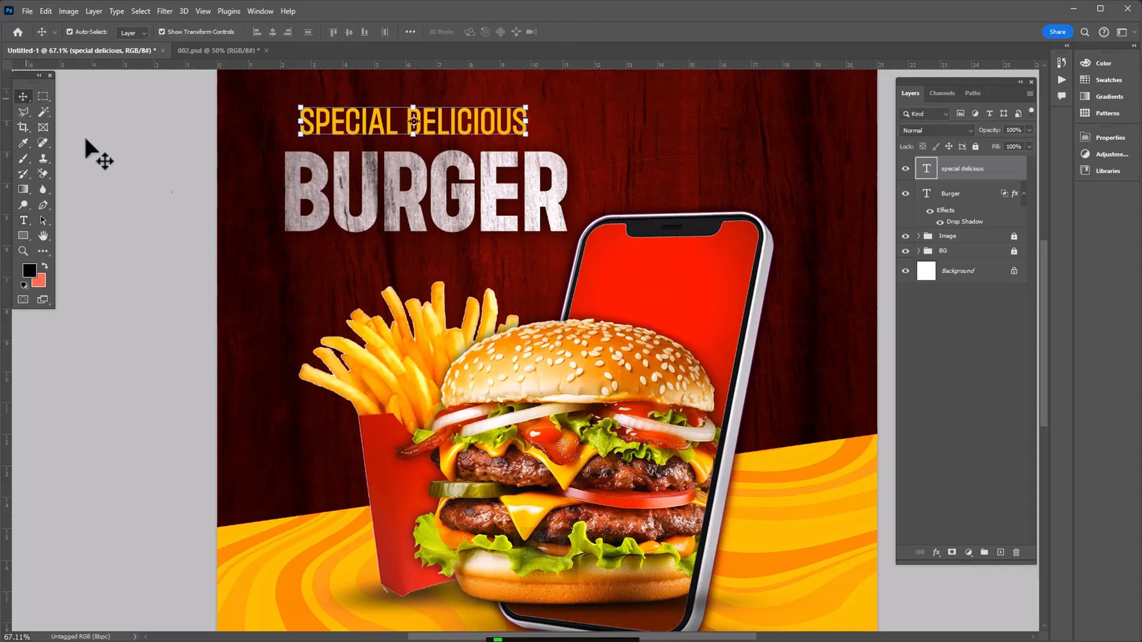
scroll(385, 292, down, 3)
click(244, 307)
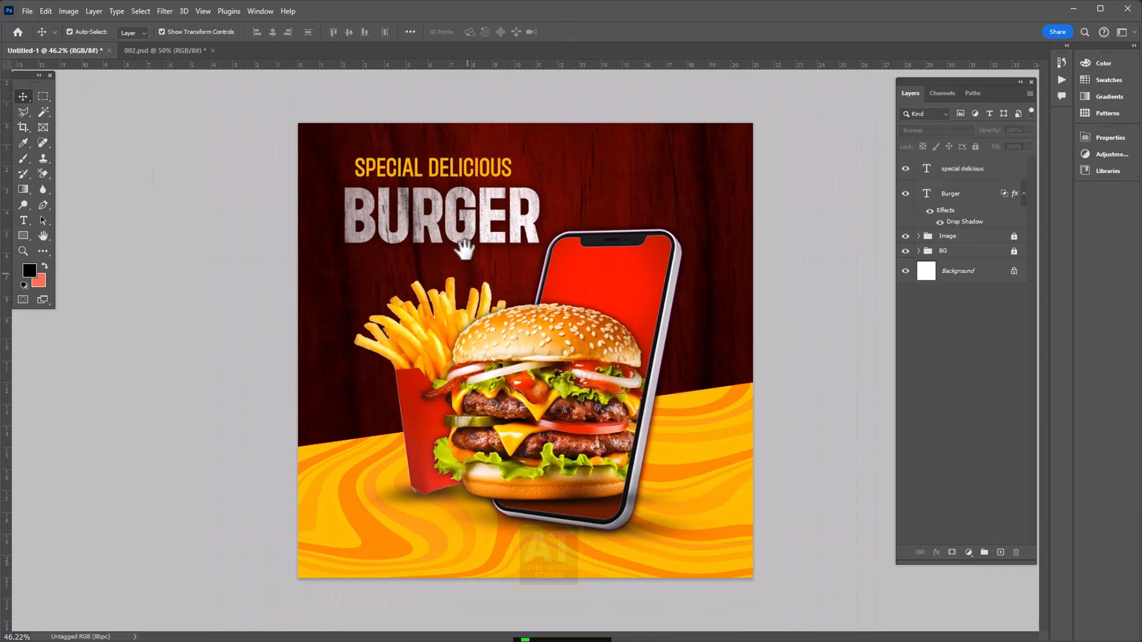
Duplicate the SPECIAL DELICIOUS text onto the phone's red screen and set the copy's font to Playball
click(450, 173)
drag(450, 173, 622, 278)
key(t)
triple_click(602, 287)
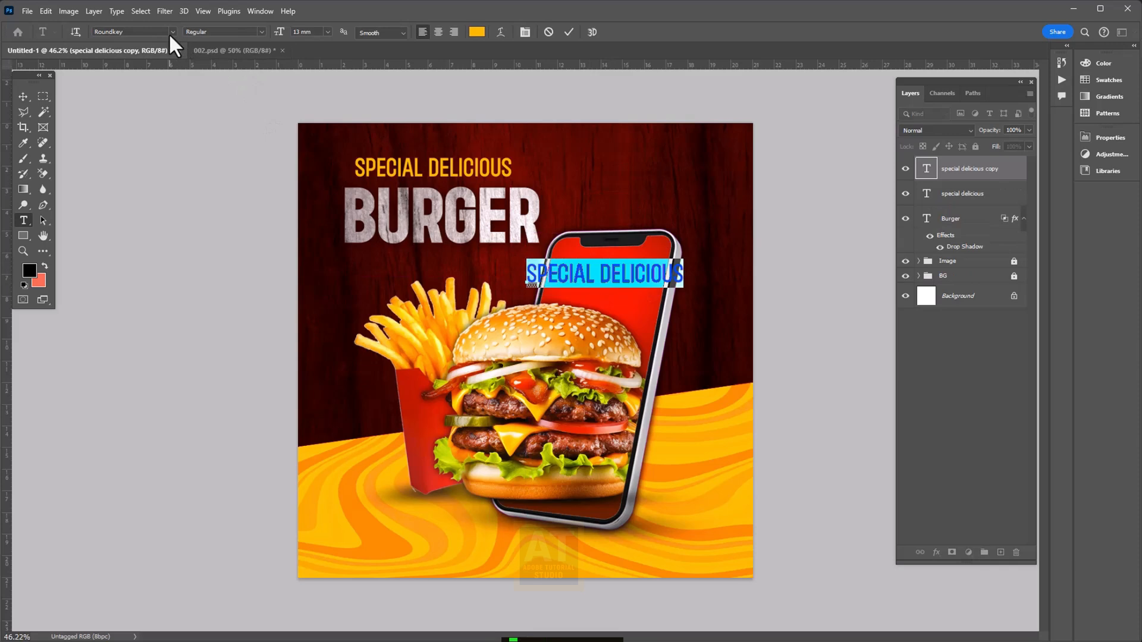
click(169, 33)
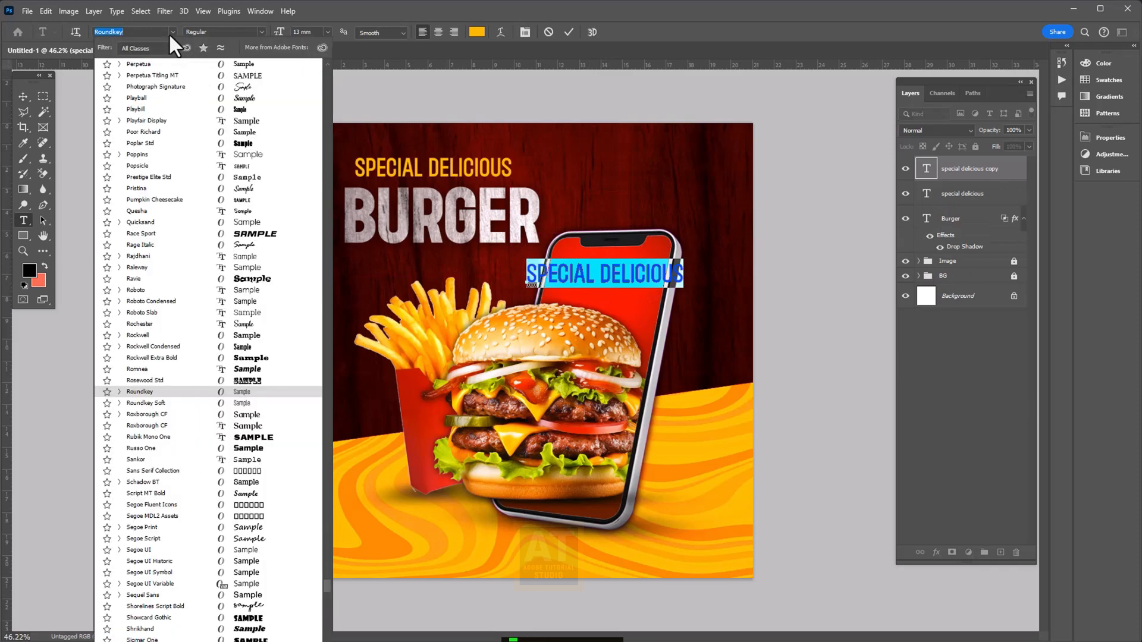
click(241, 99)
Replace the copied text with Best Deal and turn off All Caps for it
click(581, 278)
key(ctrl+a)
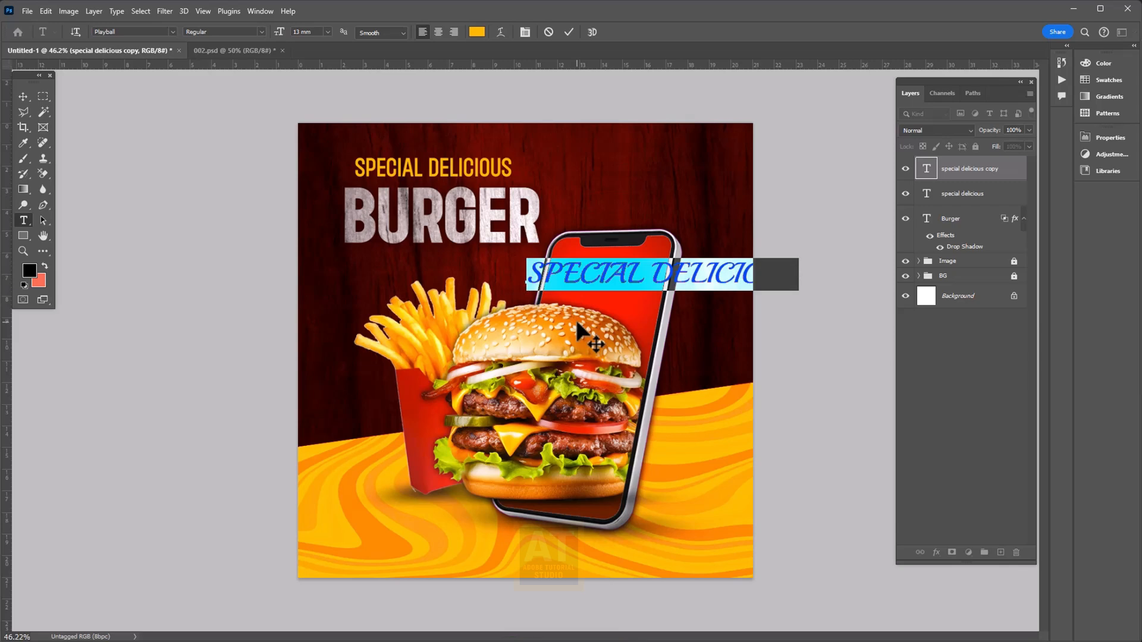
text(BES)
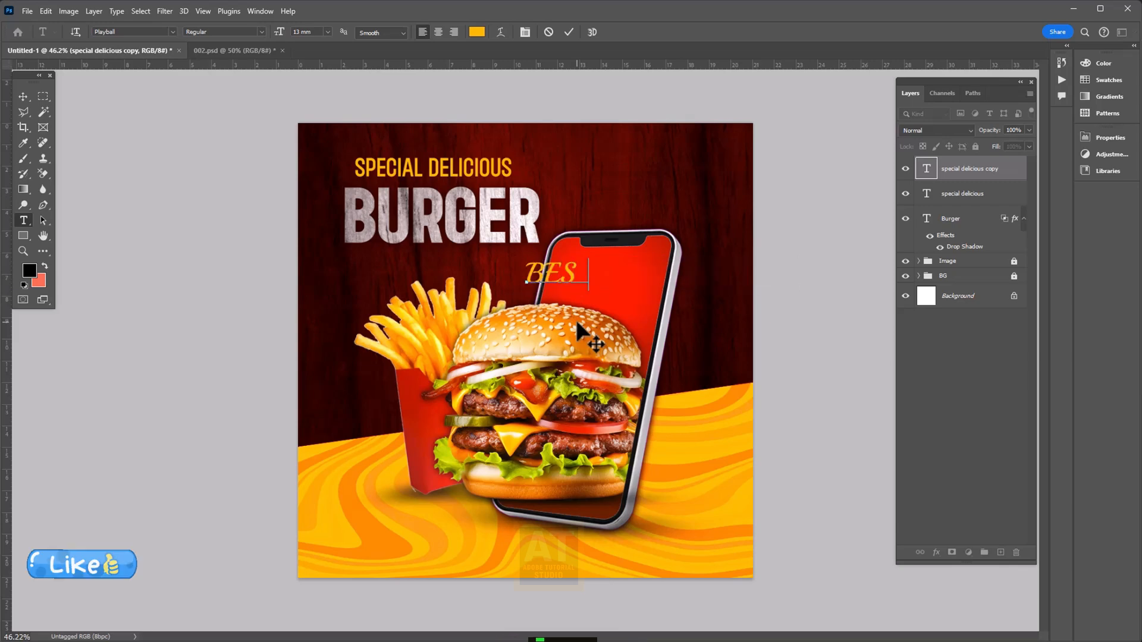
text(T DEAL)
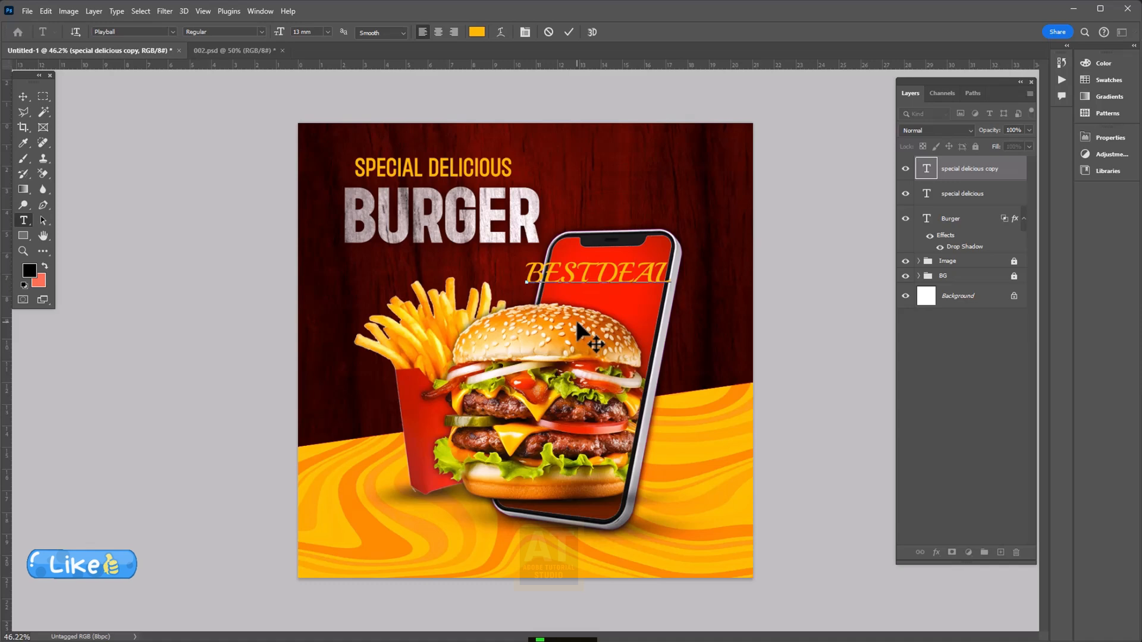
key(ctrl+a)
click(525, 32)
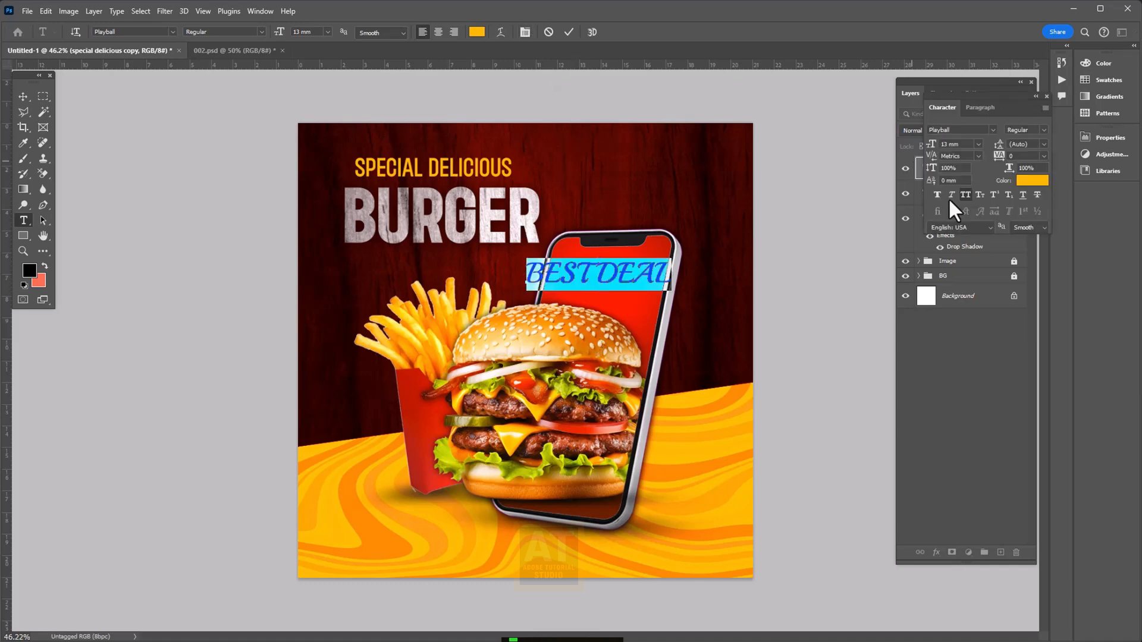
click(965, 195)
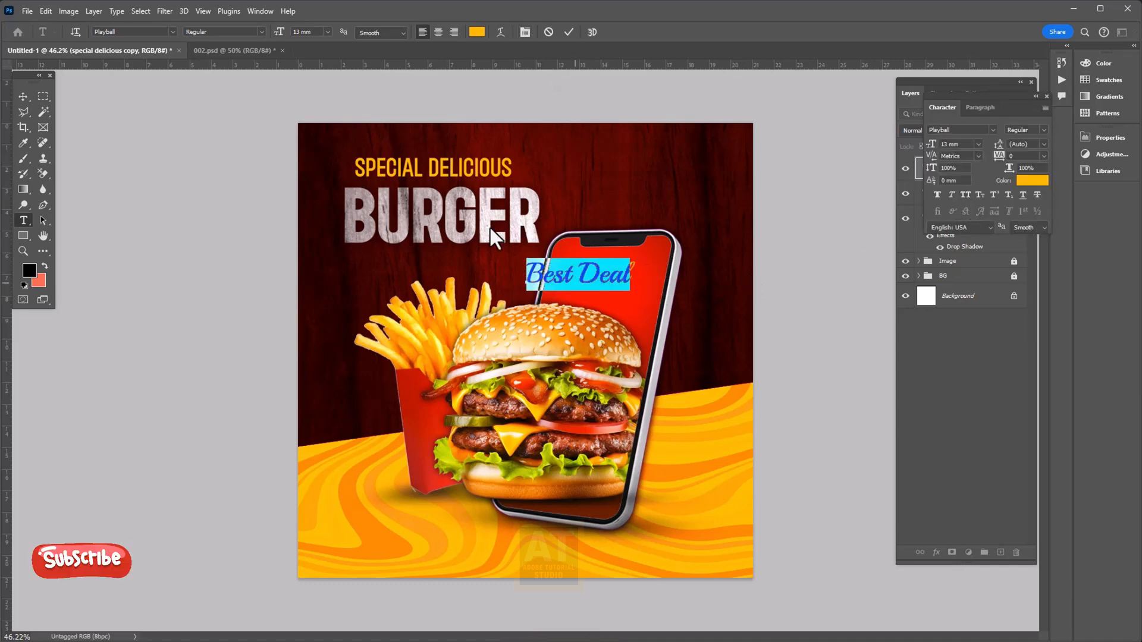
Change the Best Deal text colour to white and finish the text edit
click(477, 32)
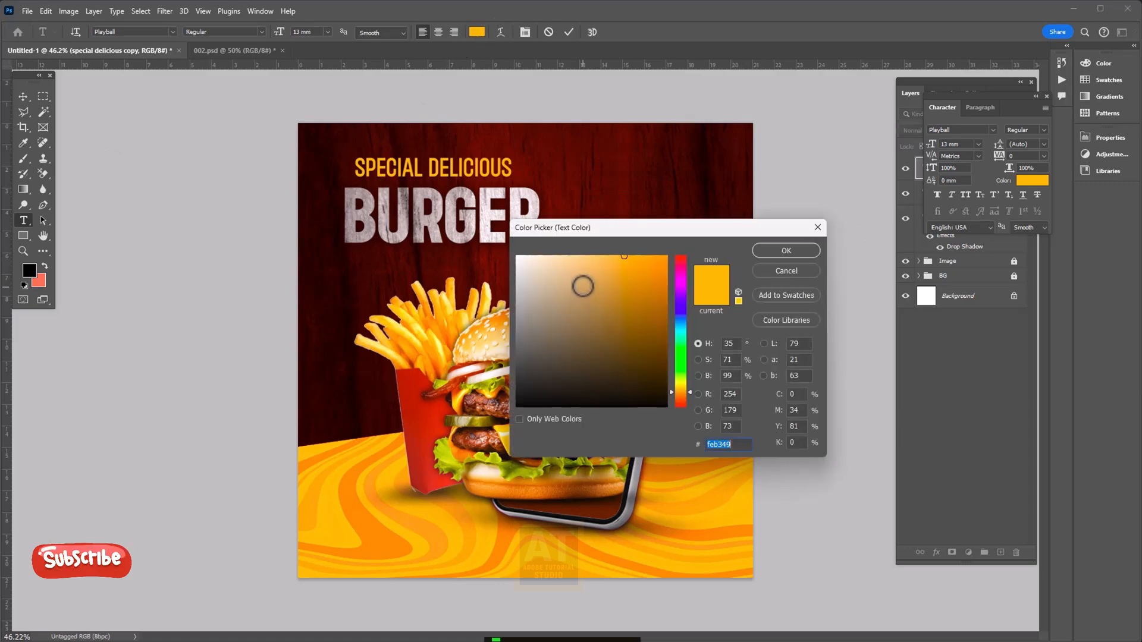
click(518, 257)
click(779, 250)
click(18, 93)
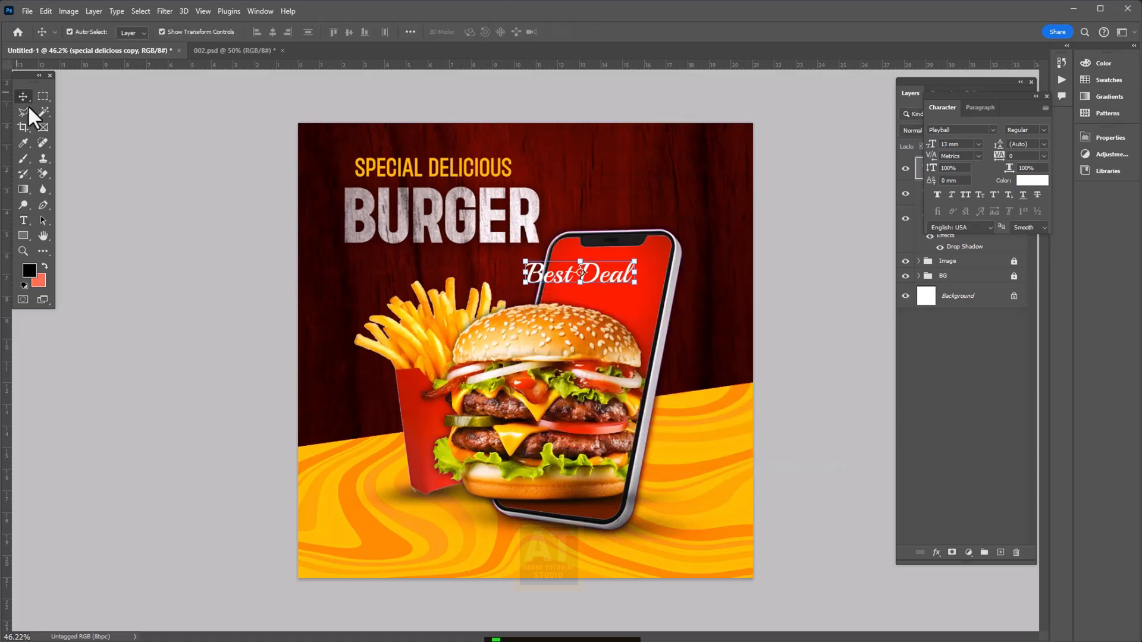
Position Best Deal near the top of the phone's screen and place a copy just below it
scroll(529, 238, up, 2)
scroll(645, 264, up, 3)
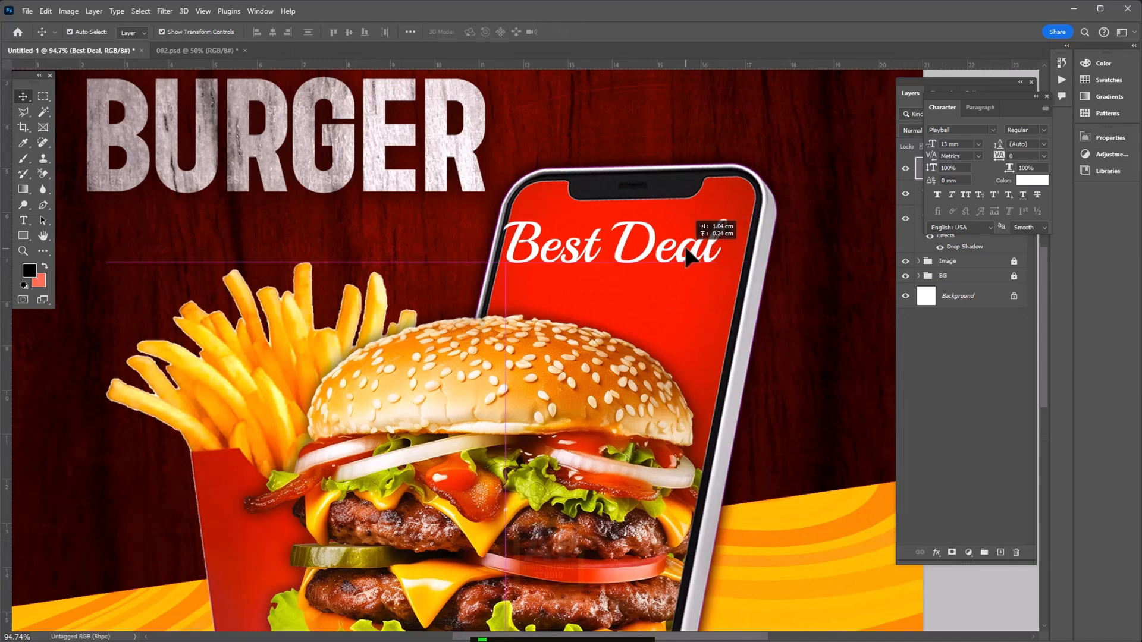
drag(657, 262, 695, 313)
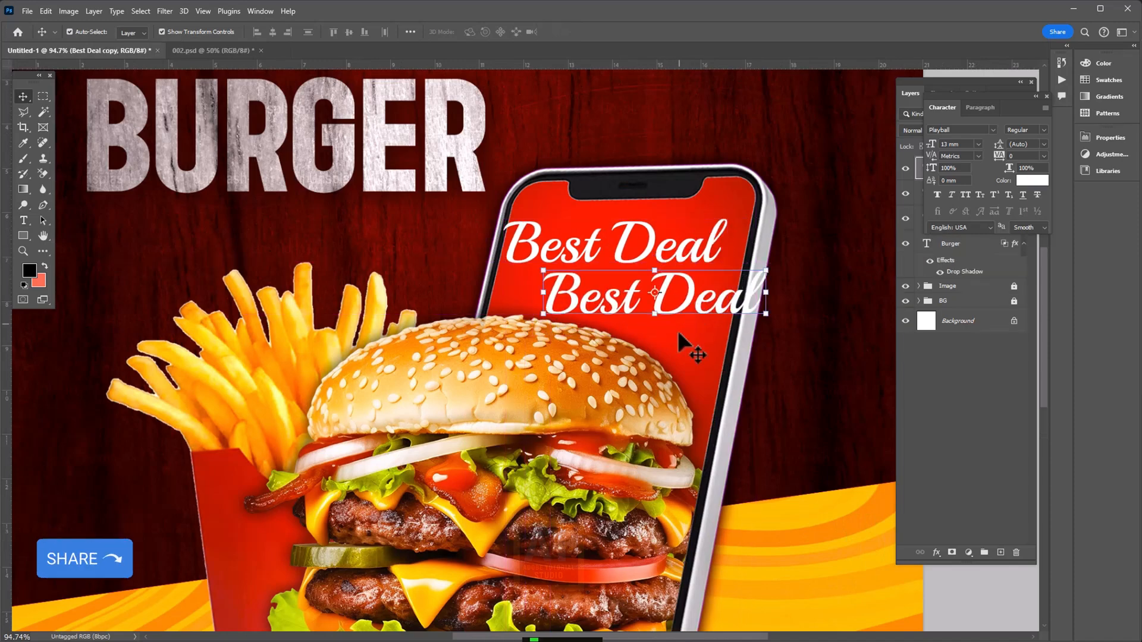
Replace the lower Best Deal copy's text with Only Today
double_click(654, 306)
text(o)
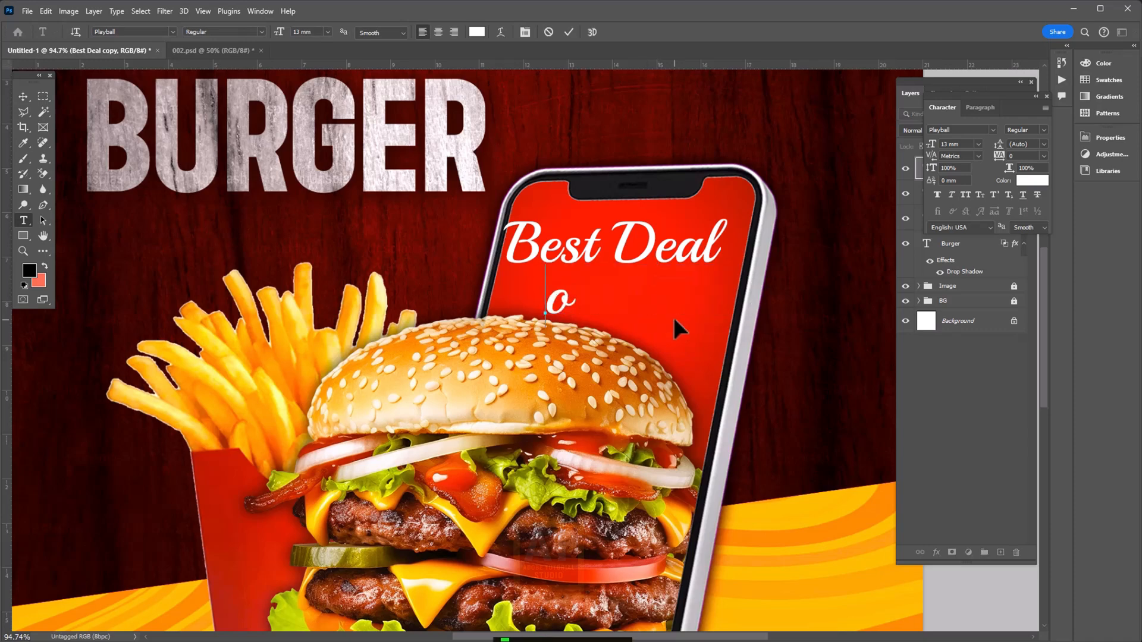
key(BackSpace)
text(Only)
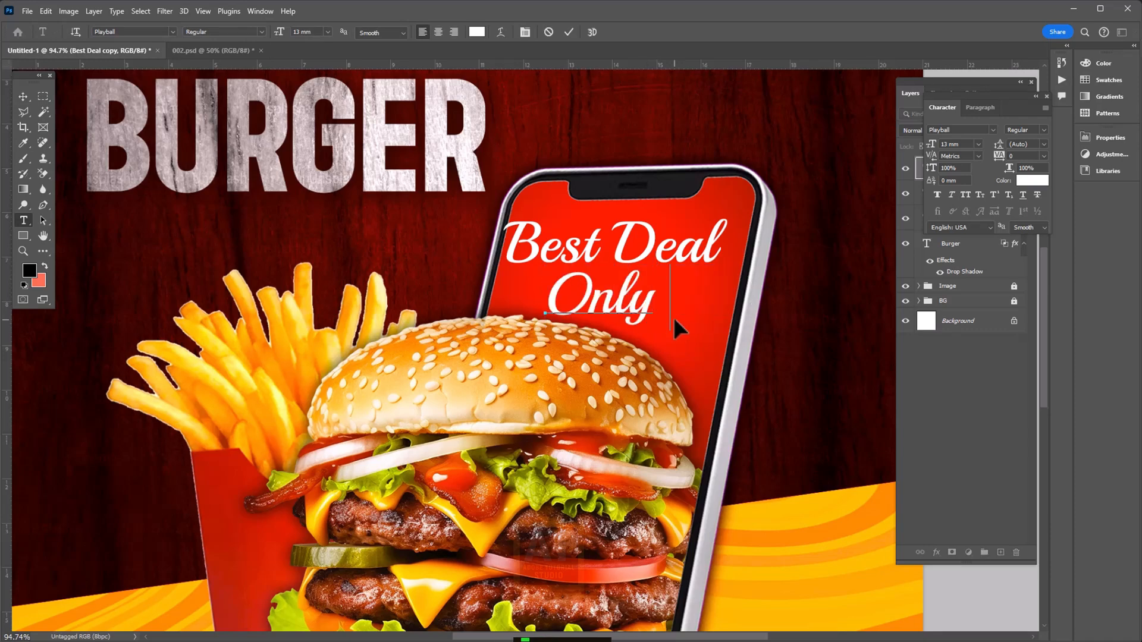
text( Today)
Reduce the Only Today text to 9 mm and move it close beneath Best Deal
key(ctrl+a)
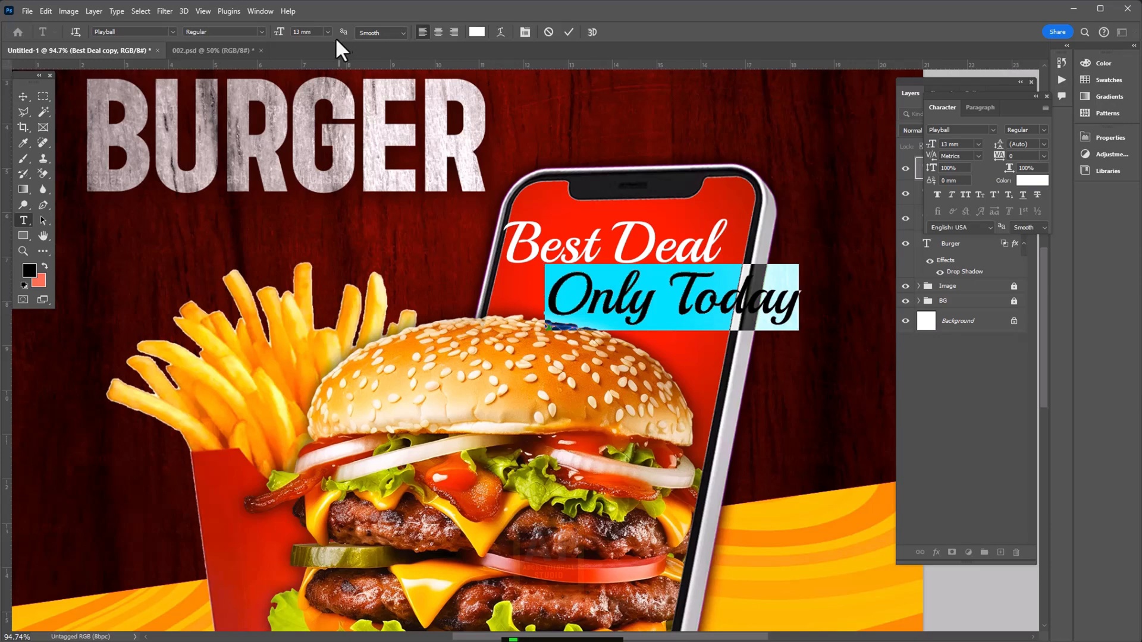
click(314, 32)
scroll(315, 31, down, 4)
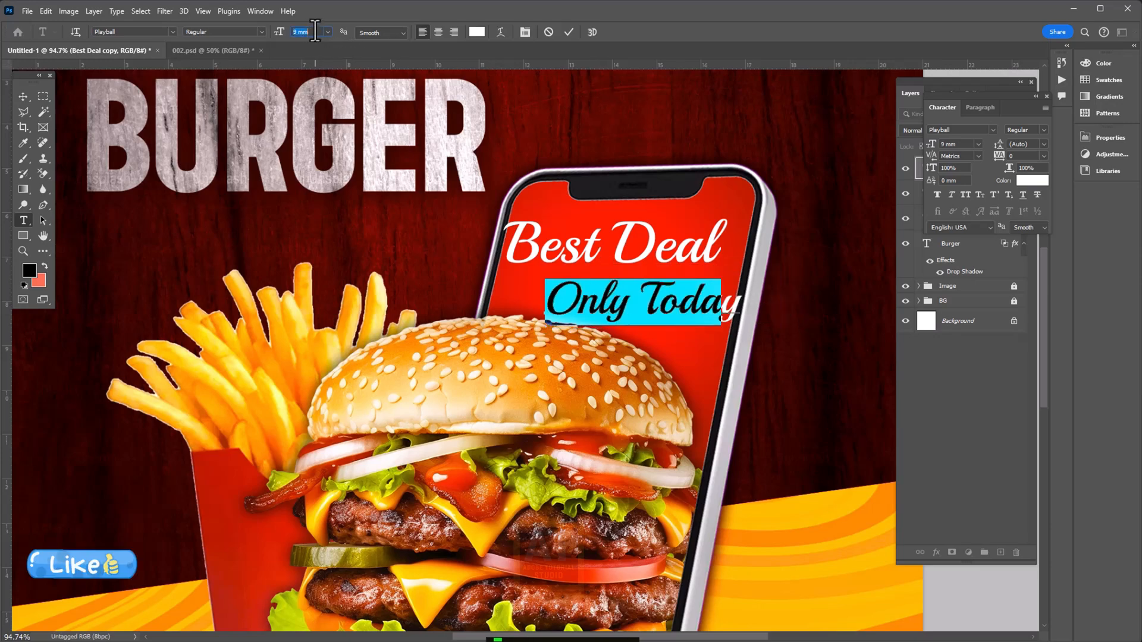
click(42, 101)
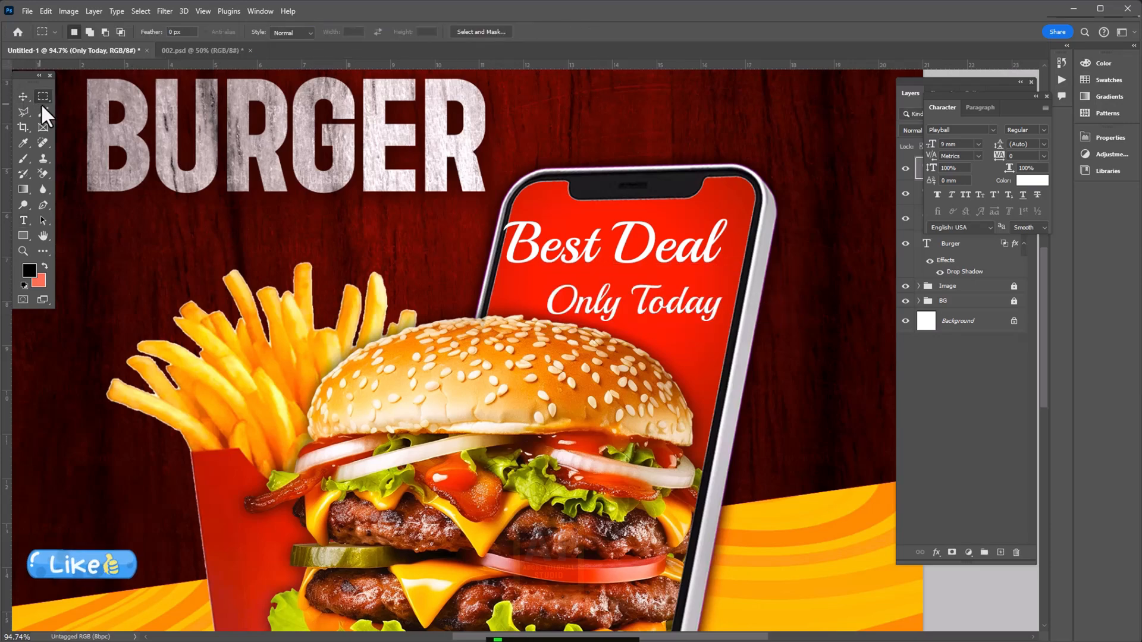
click(22, 97)
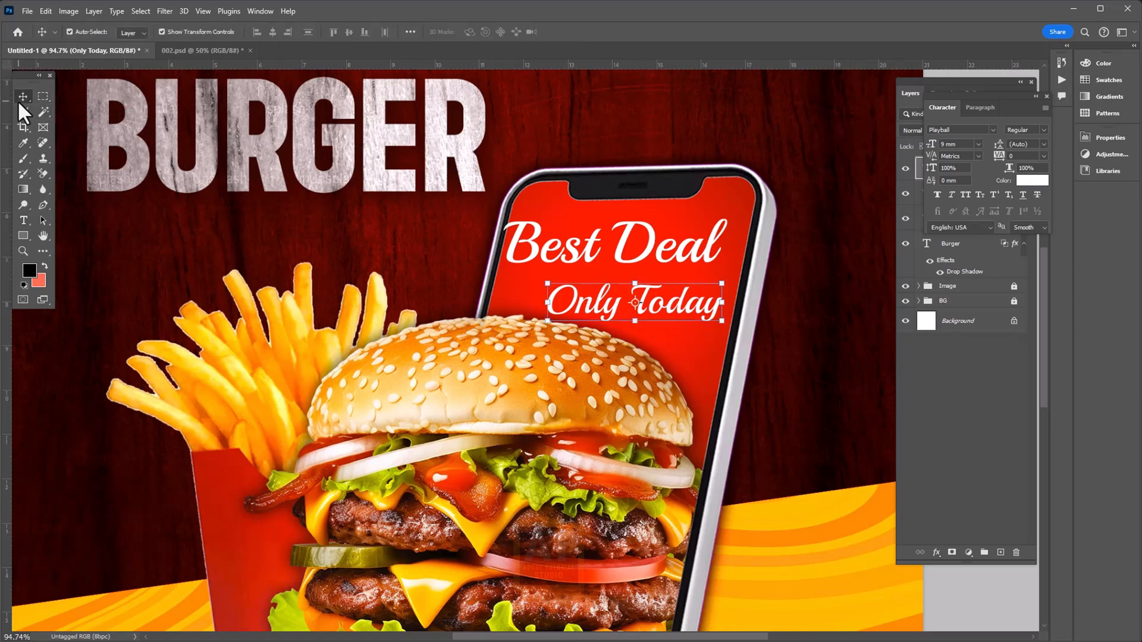
drag(673, 316, 666, 302)
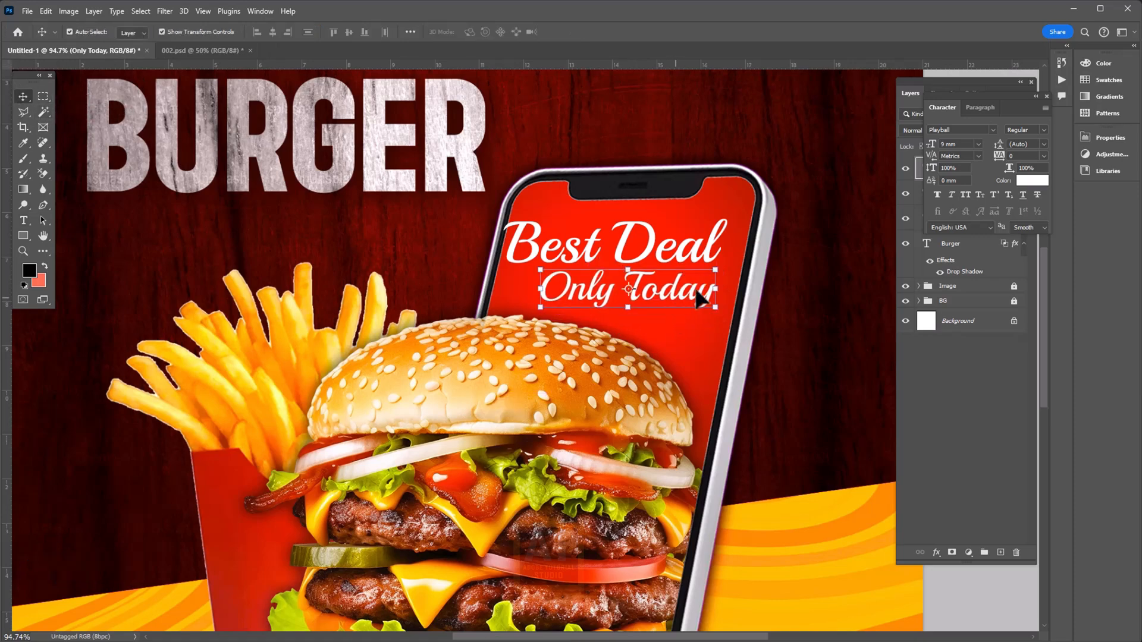
Group the Best Deal and Only Today text layers together
shift+click(713, 244)
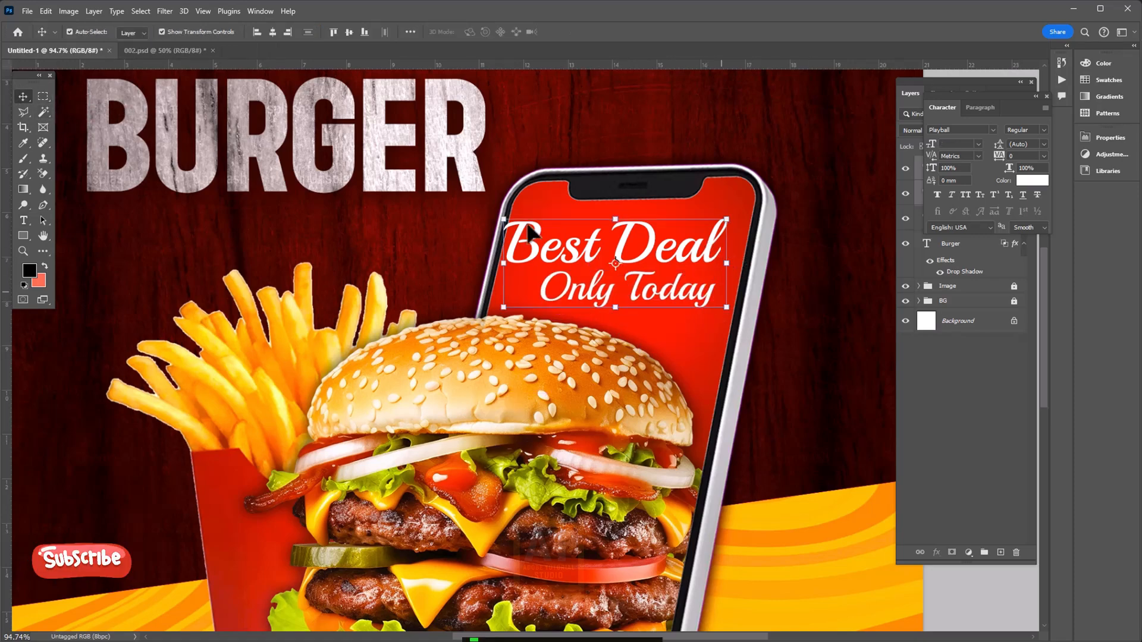
click(1046, 96)
key(ctrl+g)
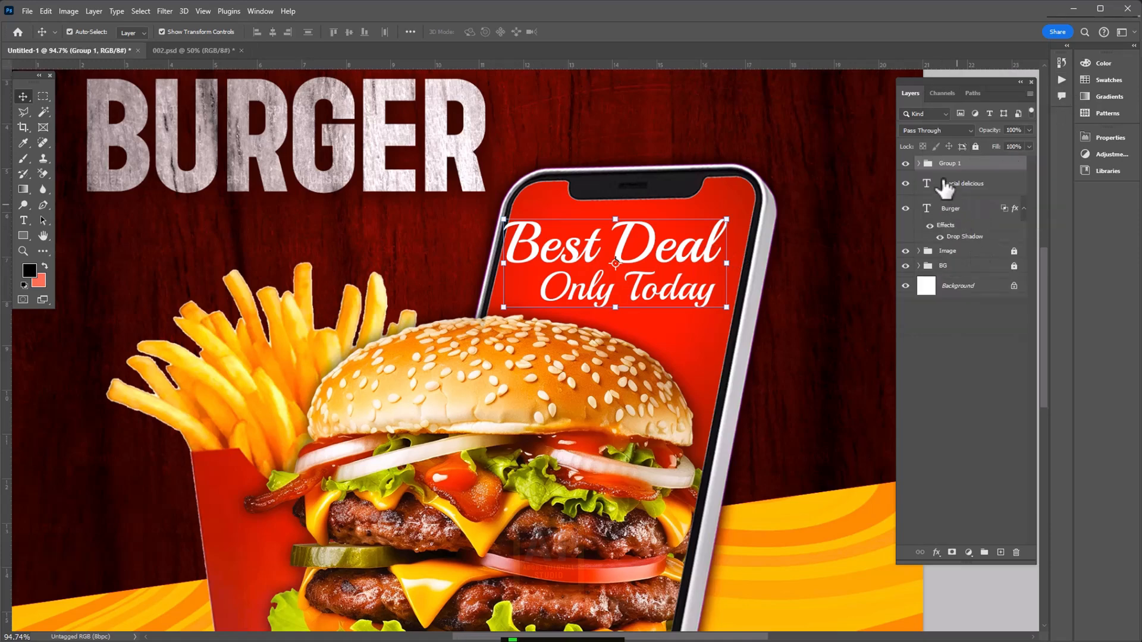
Scale the Best Deal and Only Today group to about 92% and rotate and skew it to follow the phone's tilt
drag(503, 220, 537, 232)
drag(568, 274, 550, 266)
drag(614, 224, 644, 230)
drag(718, 272, 716, 310)
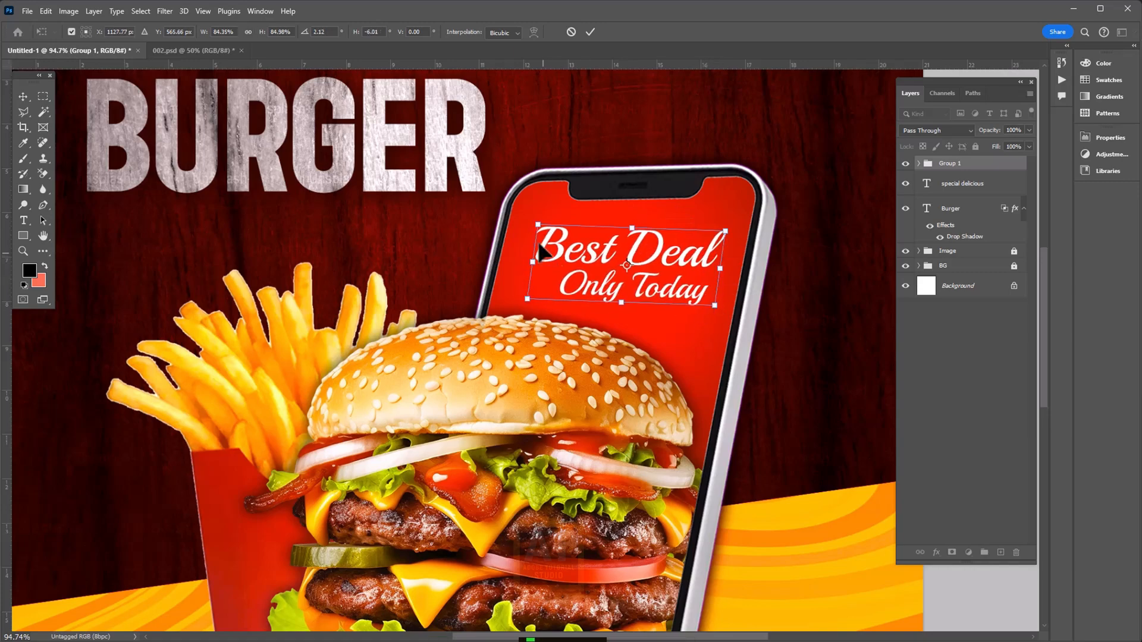
drag(538, 225, 522, 216)
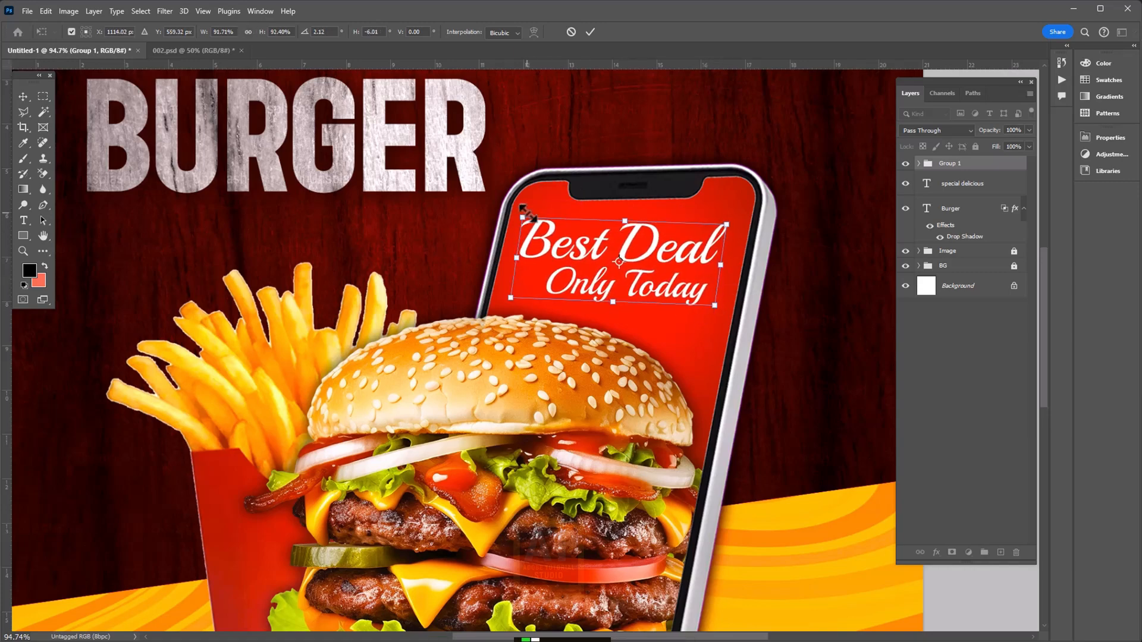
key(Return)
Add a Drop Shadow to the Best Deal group and set the shadow colour to dark red
click(936, 553)
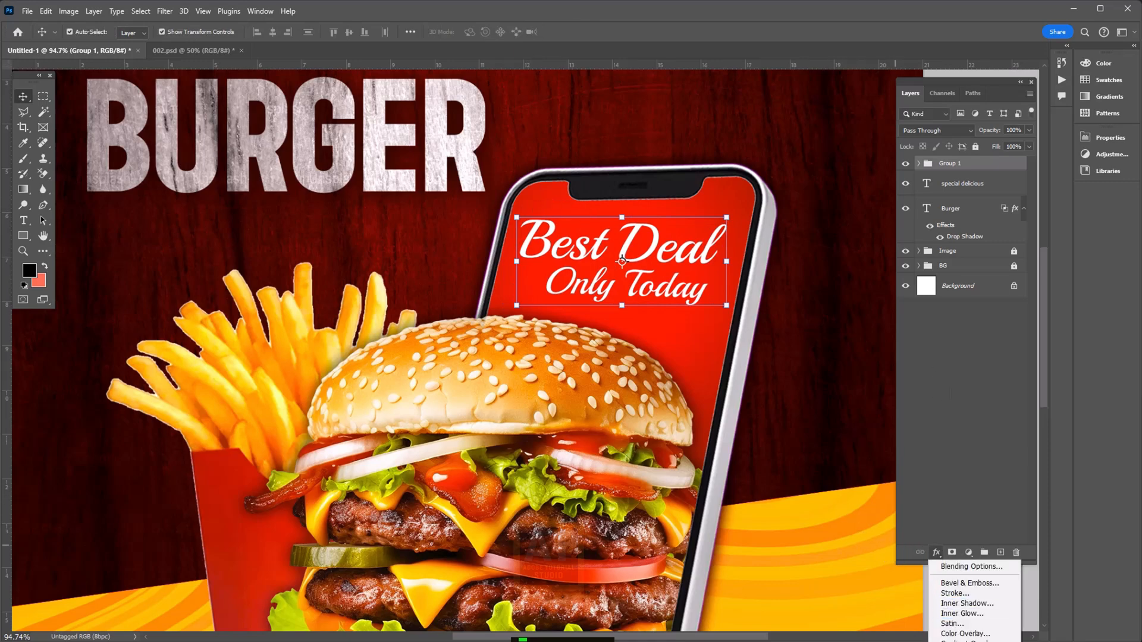
click(964, 641)
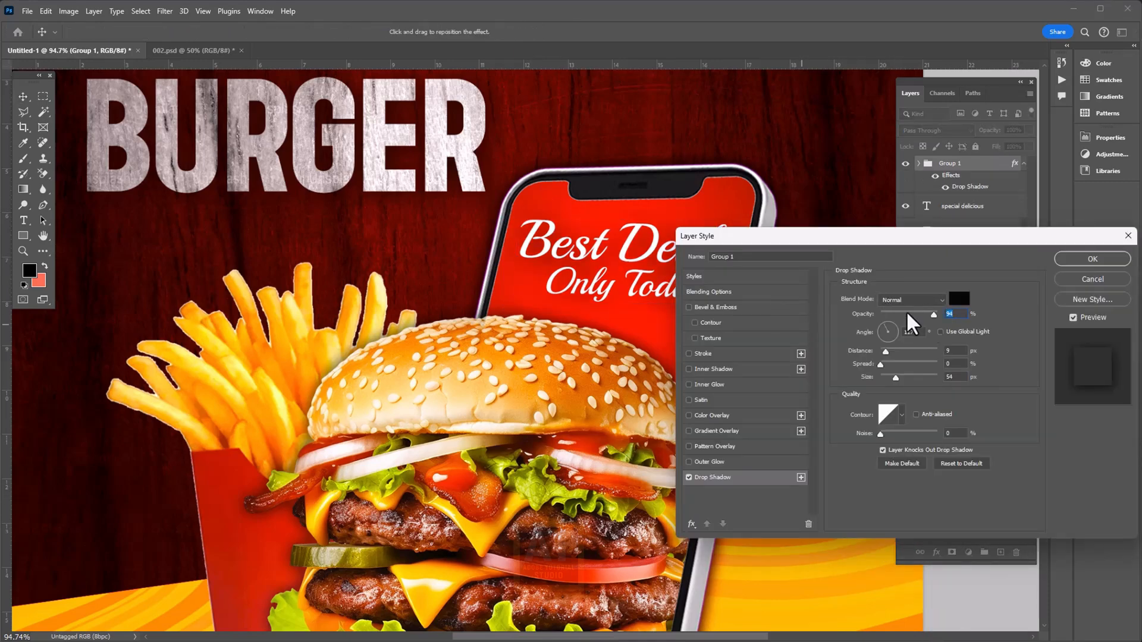
click(955, 303)
click(497, 305)
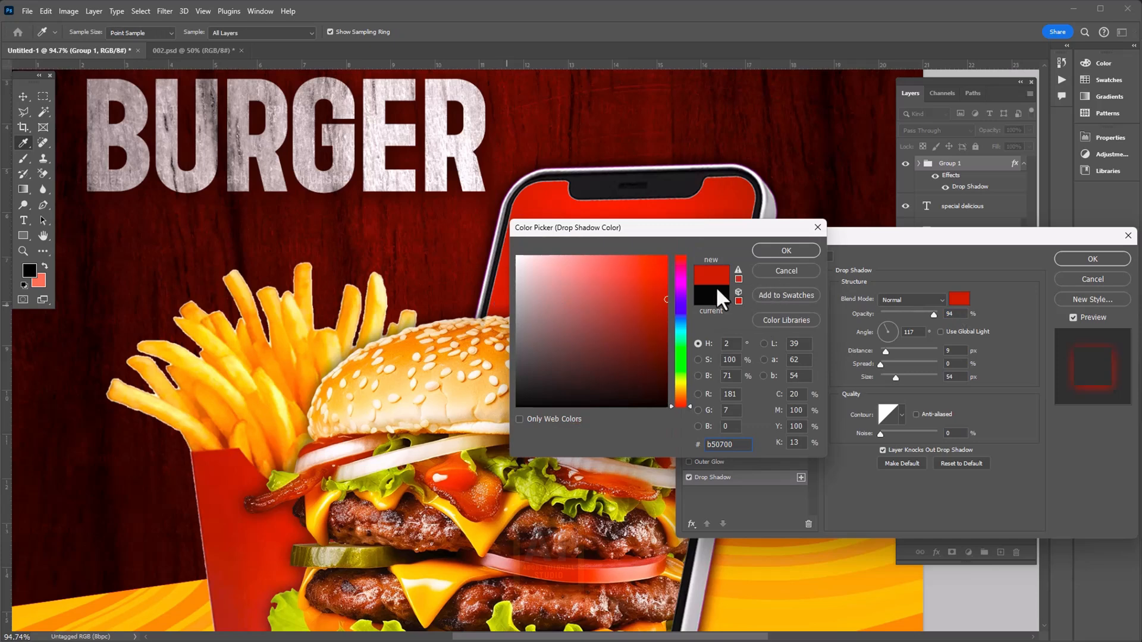
click(660, 366)
click(785, 252)
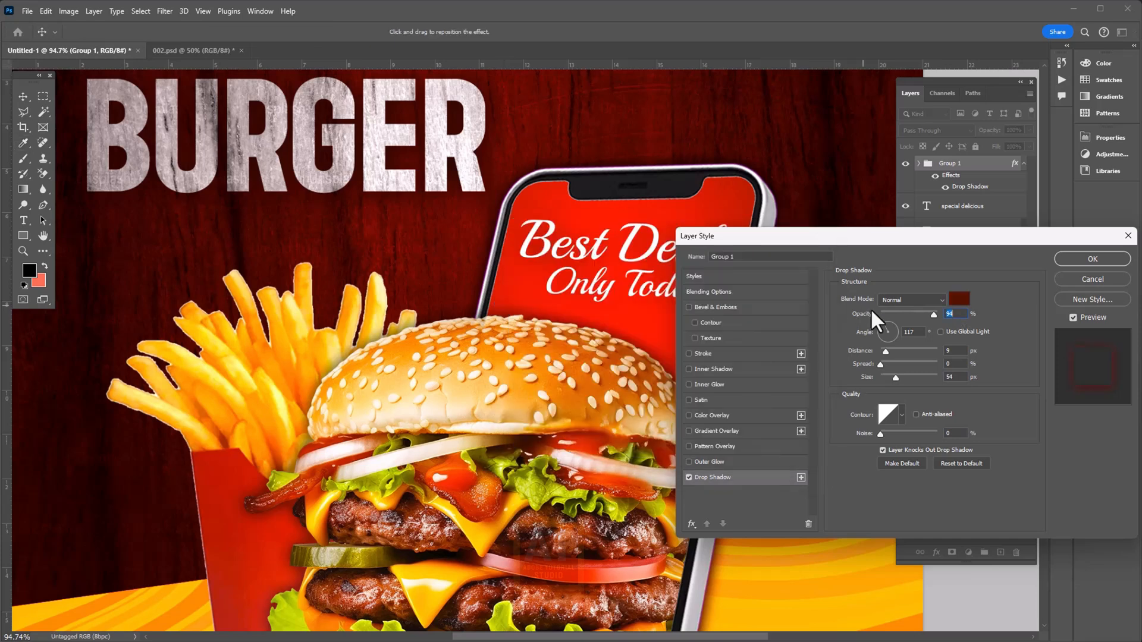
Set the Best Deal group's shadow angle to 131°, tighten its size and adjust its distance
click(878, 351)
drag(886, 376, 890, 351)
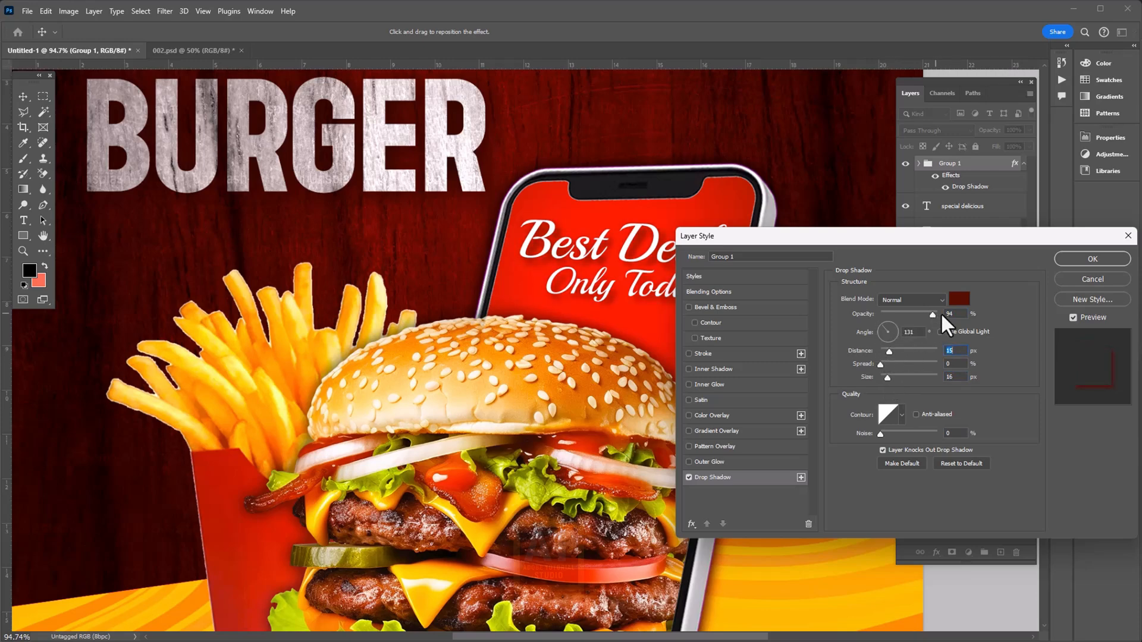
drag(891, 375, 885, 351)
key(Return)
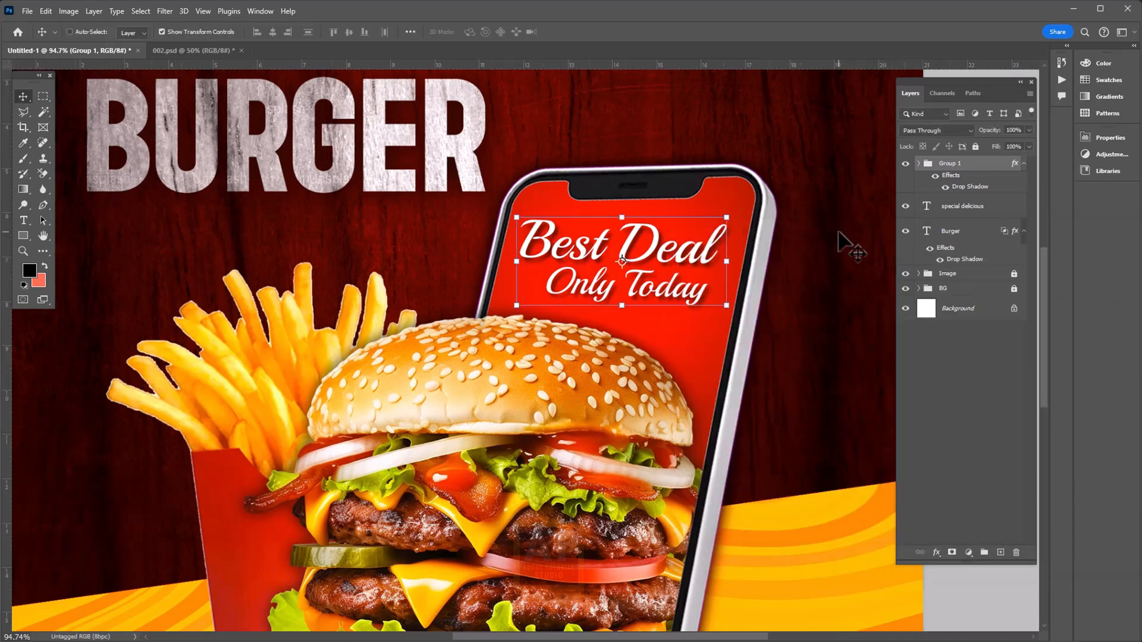
Duplicate the Special Delicious text layer and move the copy to the banner's bottom-right area
key(ctrl+0)
drag(963, 205, 1001, 552)
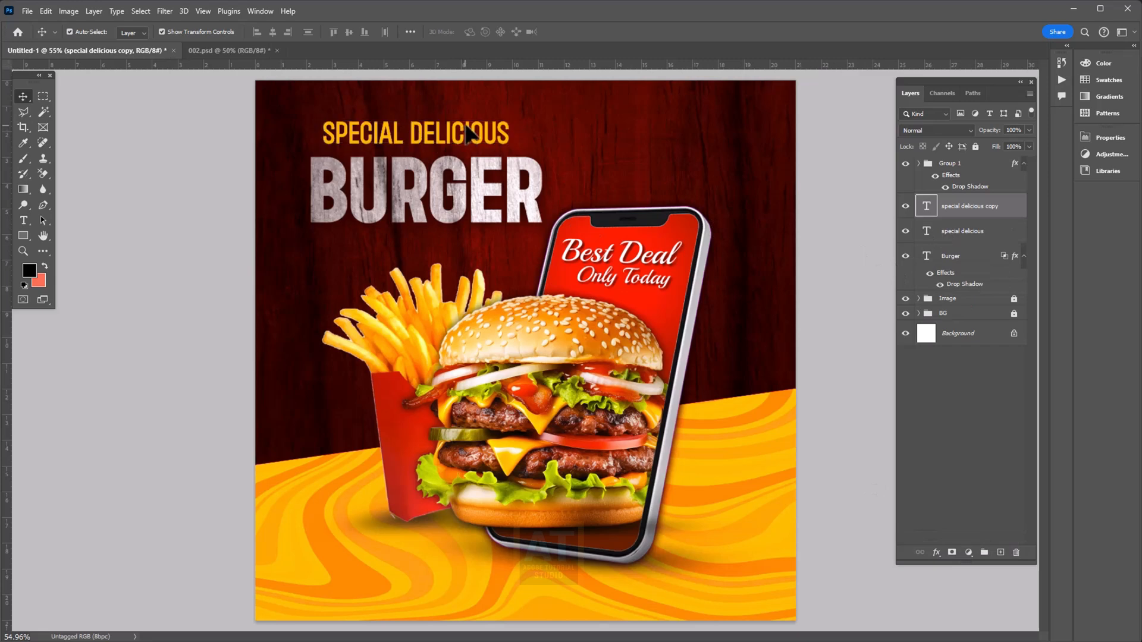
drag(468, 139, 715, 594)
Recolour the copied Special Delicious text to white (ffffff)
key(t)
click(690, 588)
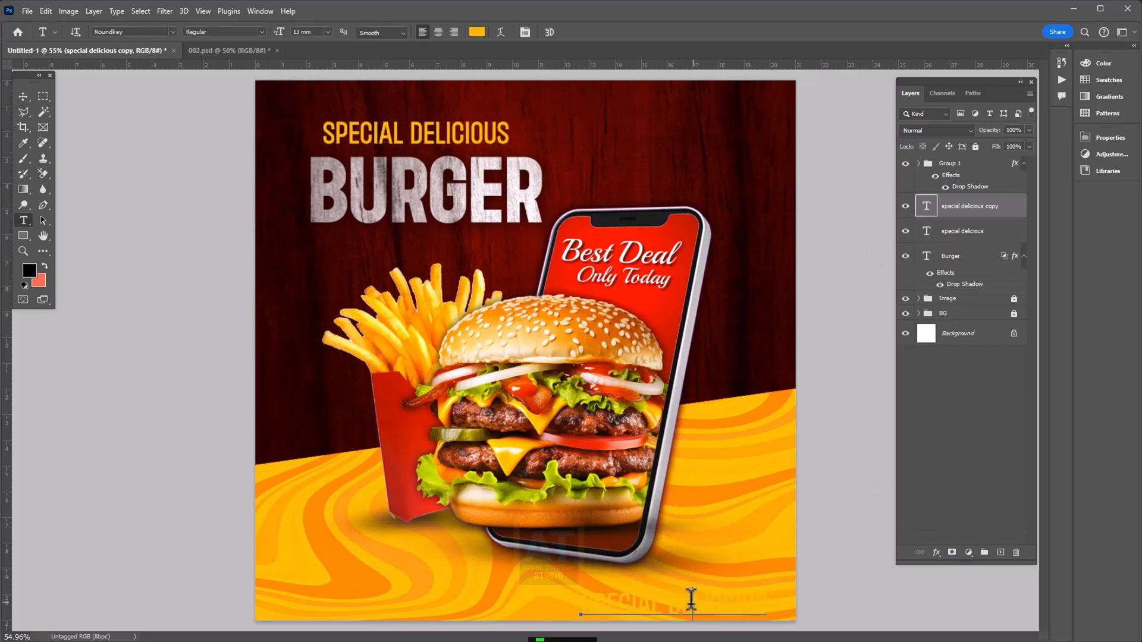
key(ctrl+a)
click(476, 32)
text(ffffff)
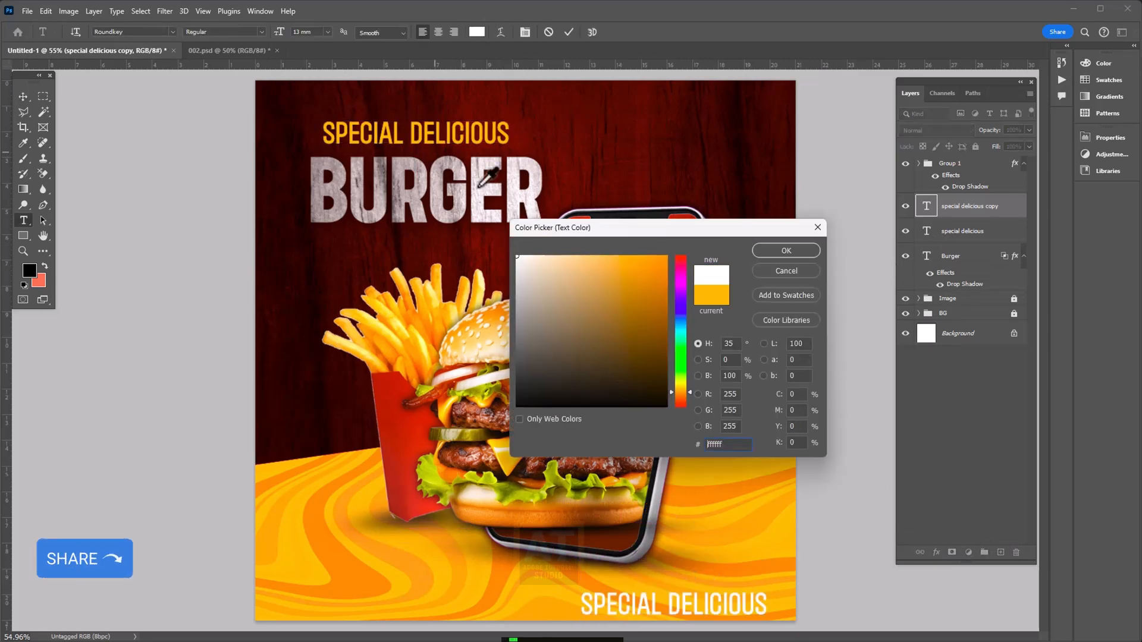
click(787, 251)
Replace the lower Special Delicious copy's text with the contact phone number
click(639, 604)
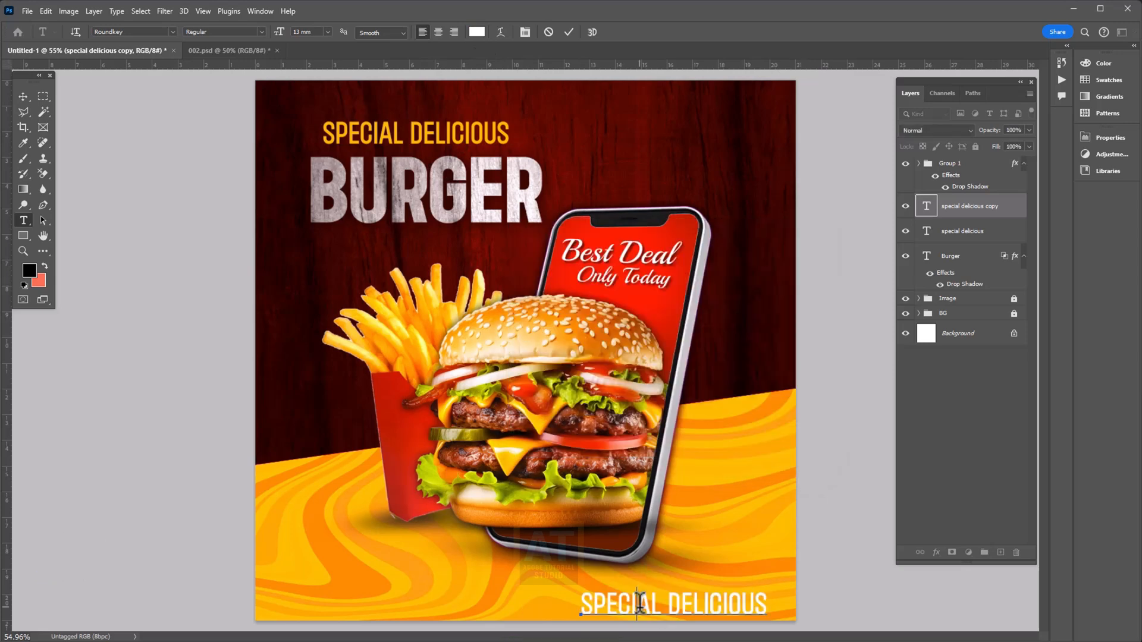
key(ctrl+a)
text(+12)
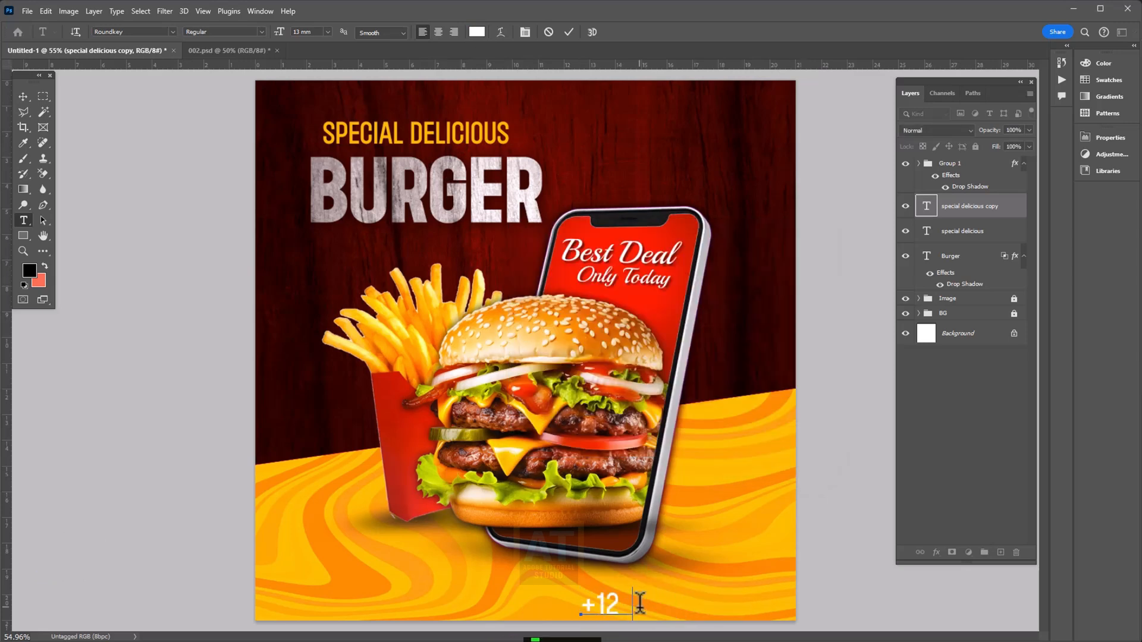
text(3 456 789)
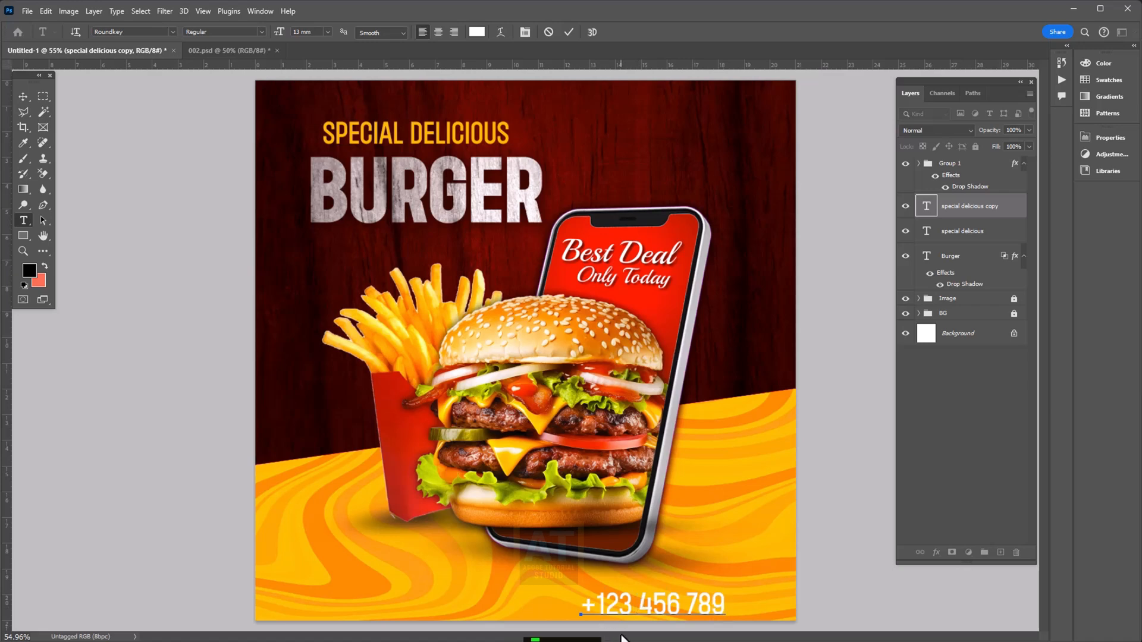
Recolour the whole phone number text to a dark red
key(ctrl+a)
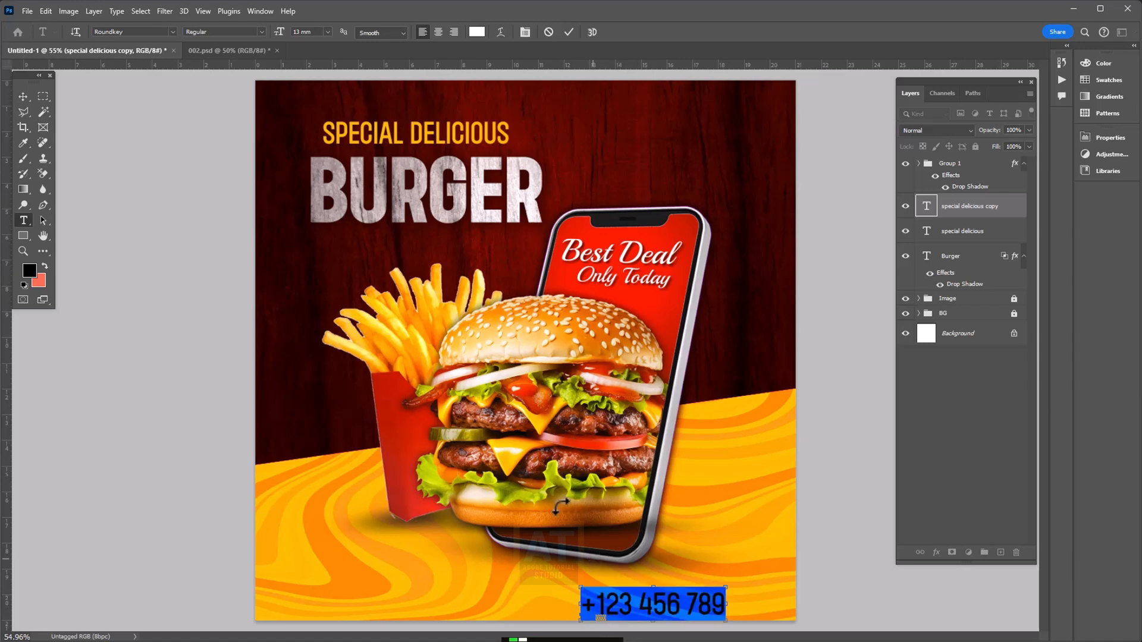
click(476, 32)
click(313, 400)
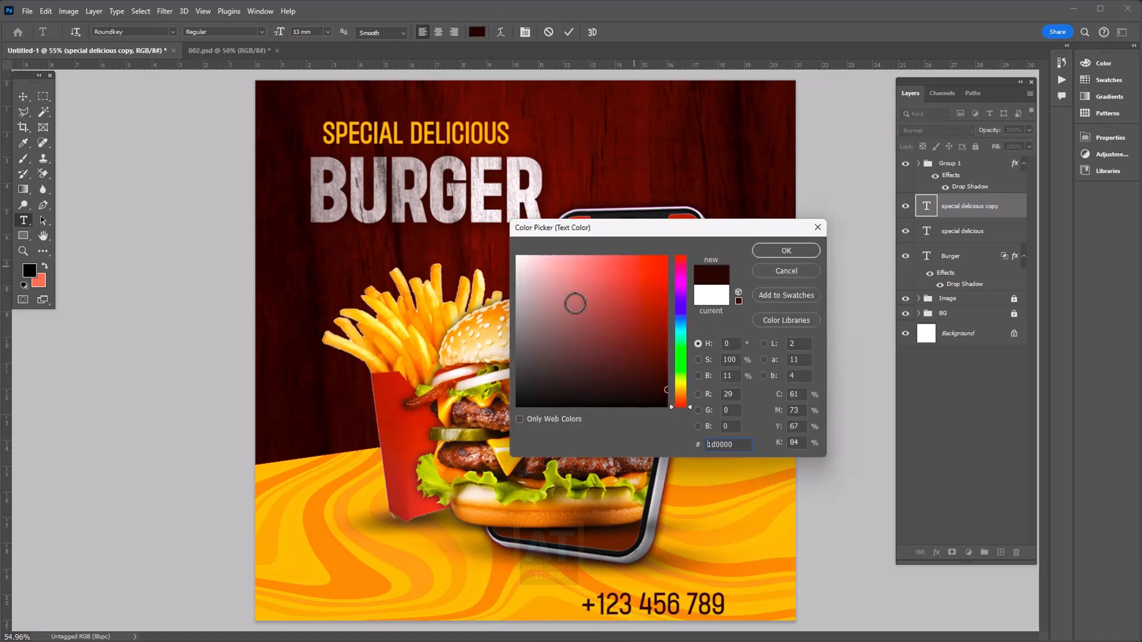
drag(574, 303, 655, 356)
click(783, 250)
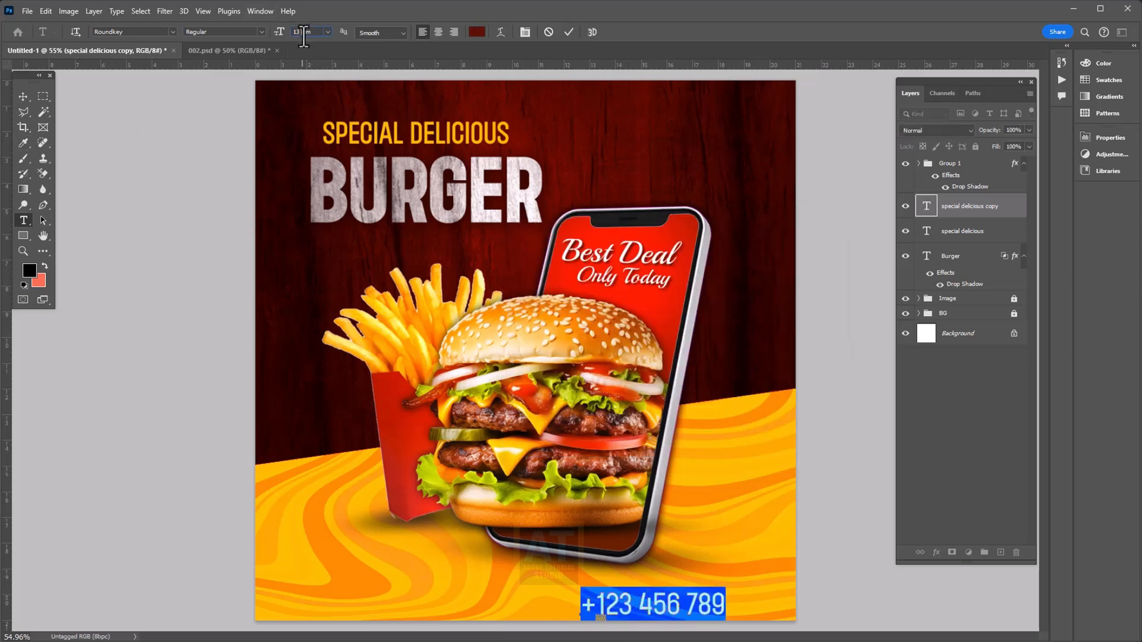
Reduce the phone number to 9 mm in the banner's bottom-right corner and place a copy directly above it
click(23, 97)
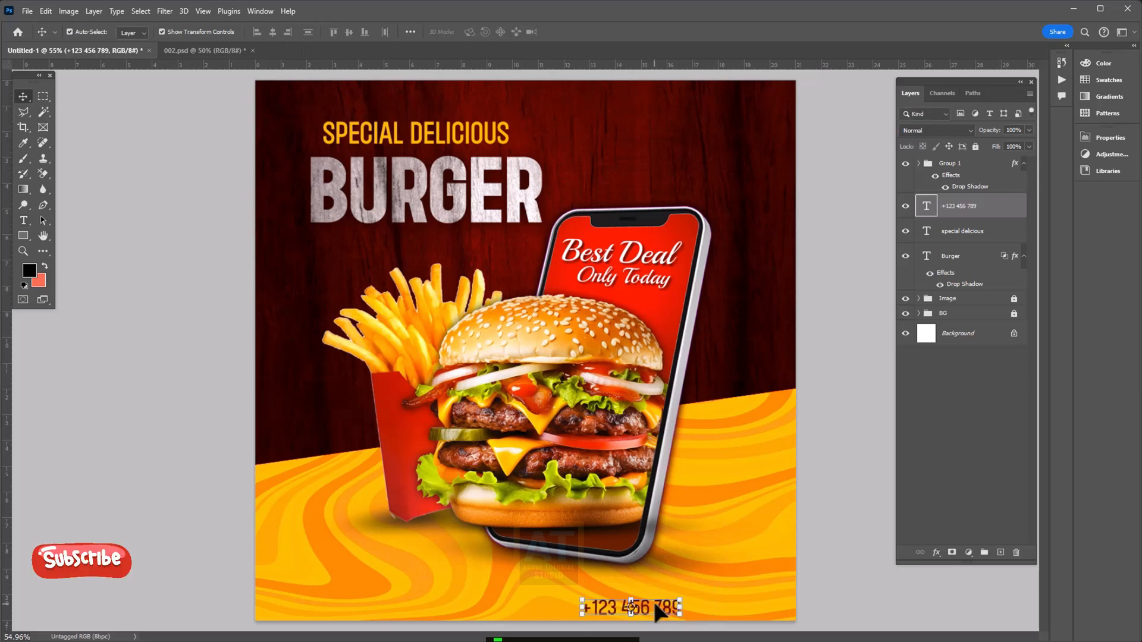
drag(654, 602, 752, 591)
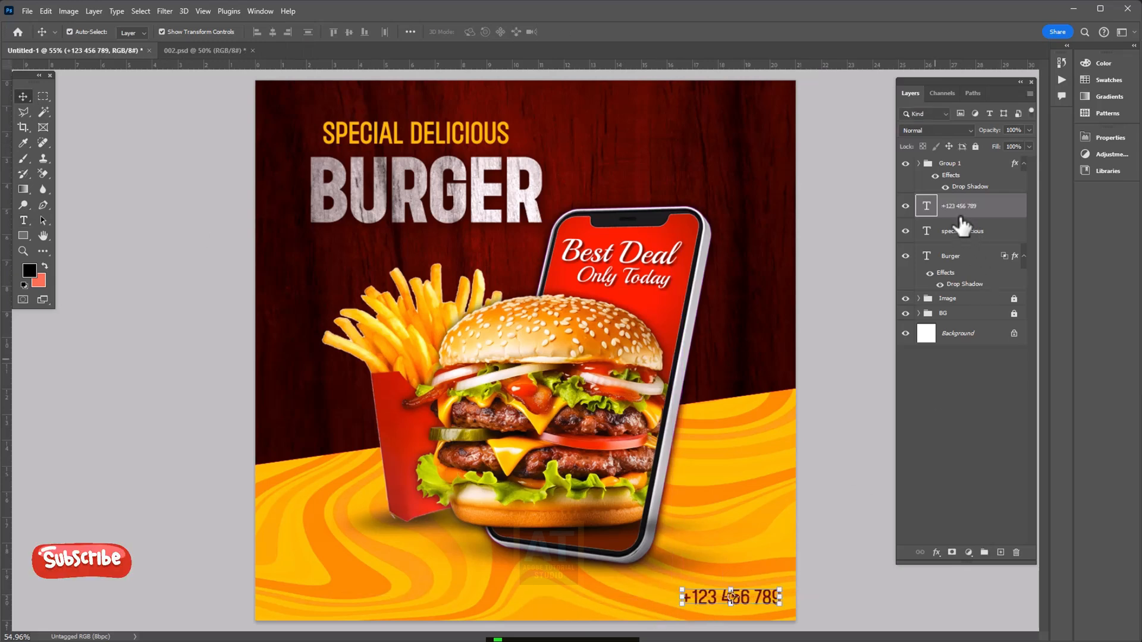
key(ctrl+j)
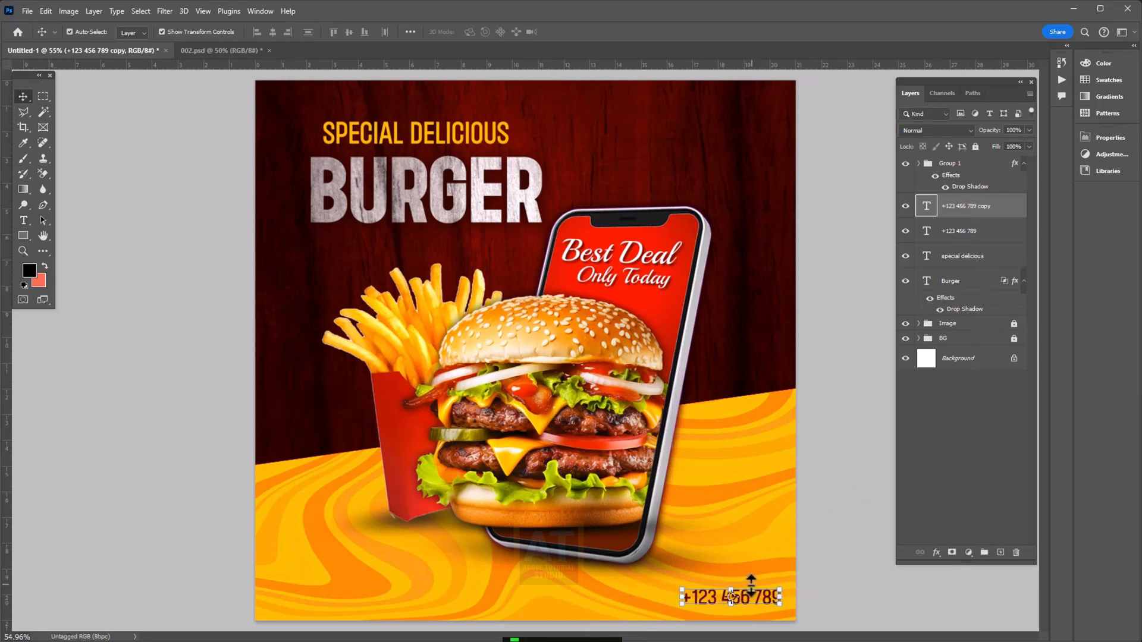
drag(760, 595, 754, 576)
Replace the upper phone number copy's text with CALL FOR DELIVERY and set its size to 6 mm
double_click(736, 574)
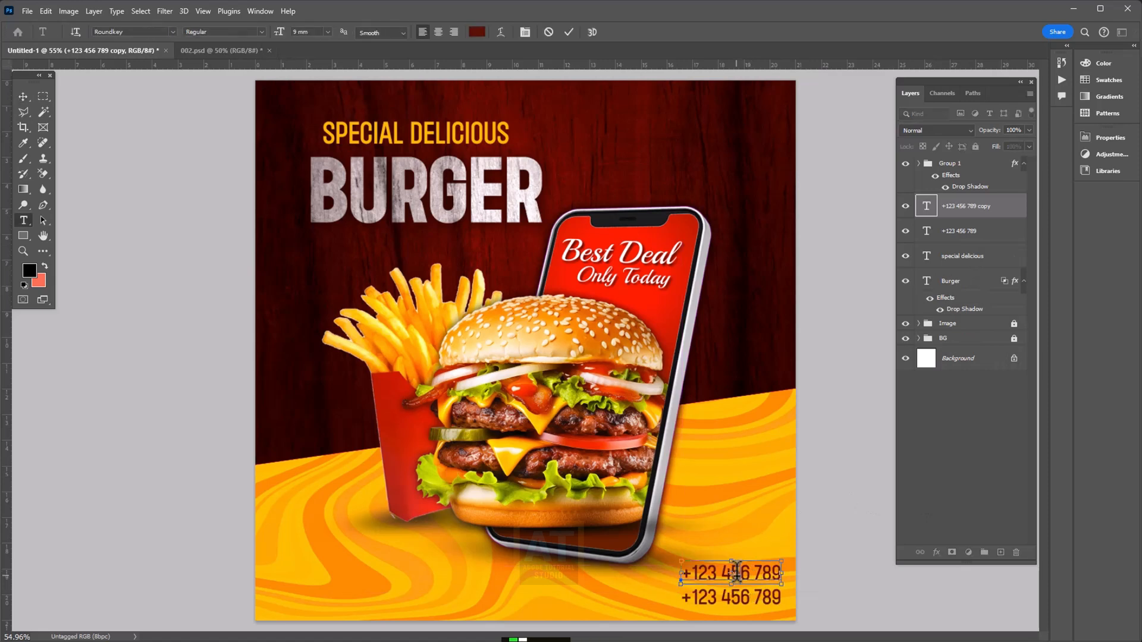
text(CAL)
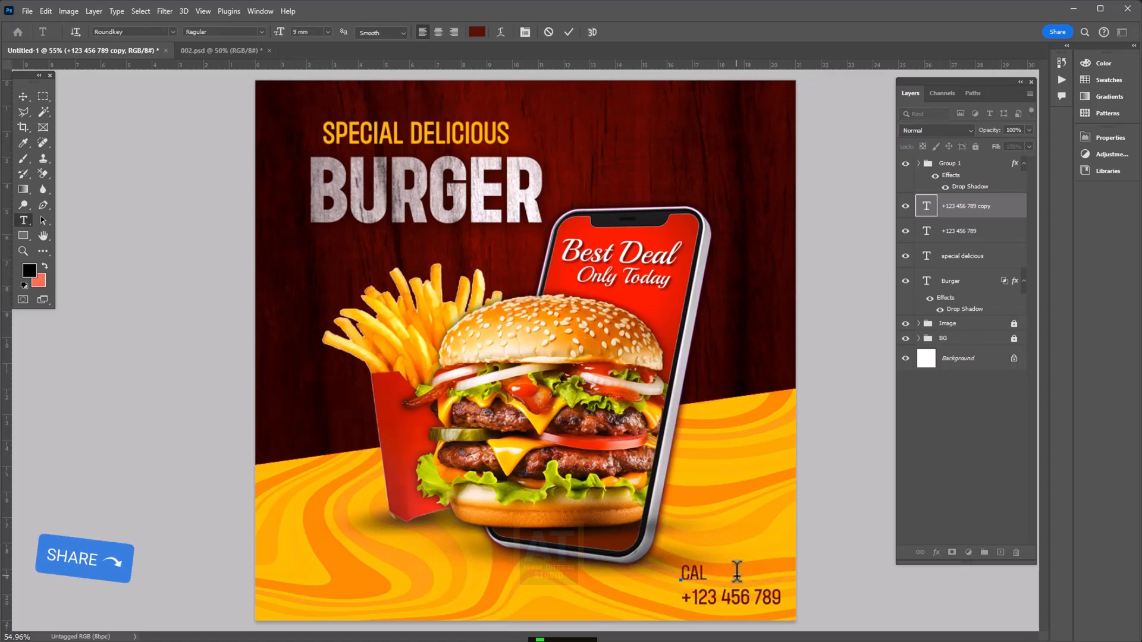
text(L FOR DELIVE)
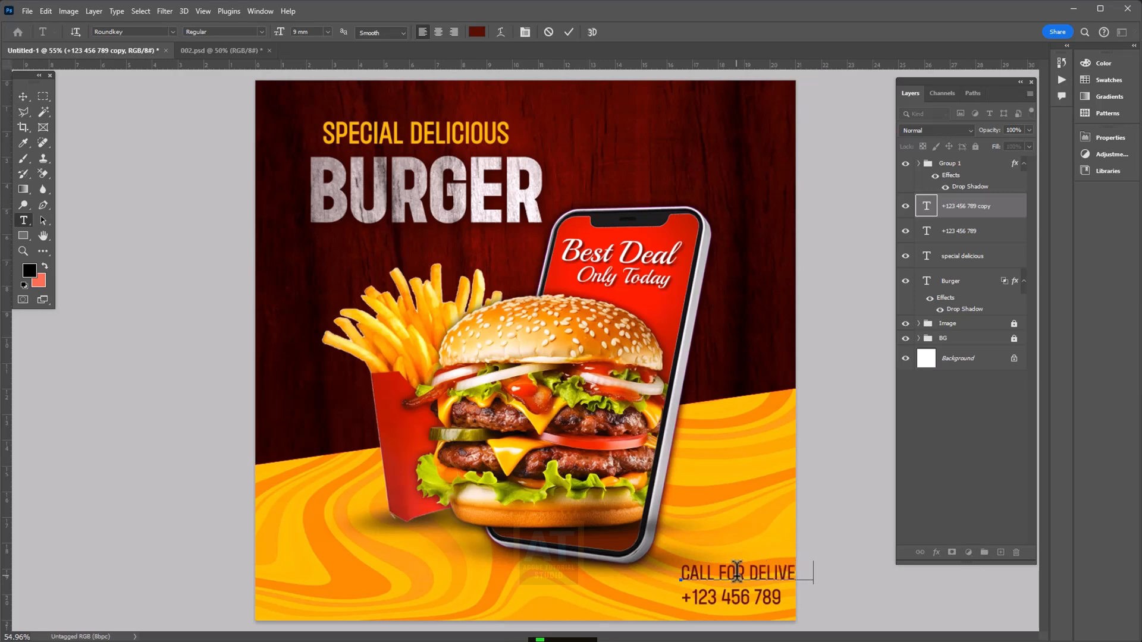
key(ctrl+a)
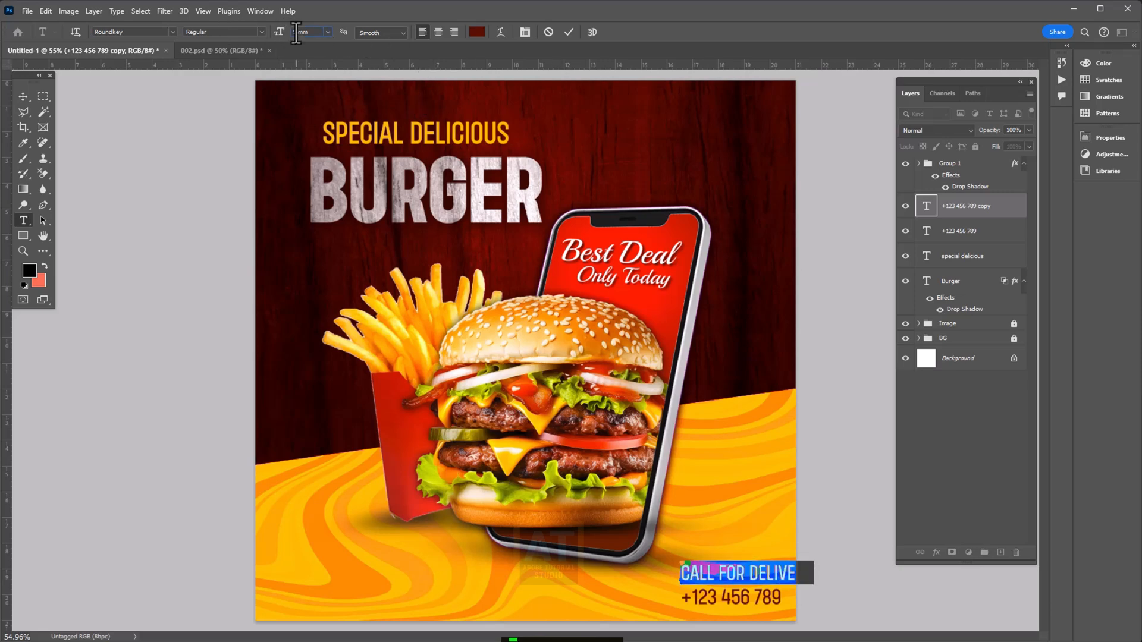
text(6)
key(Return)
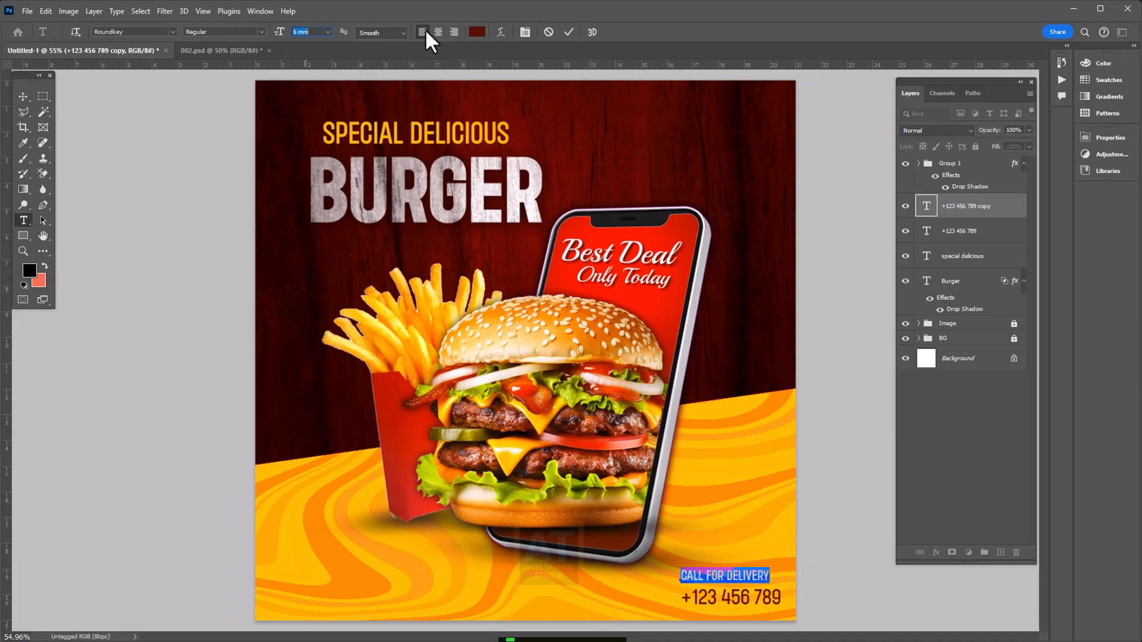
Align the right edge of CALL FOR DELIVERY with the right edge of the phone number
click(19, 96)
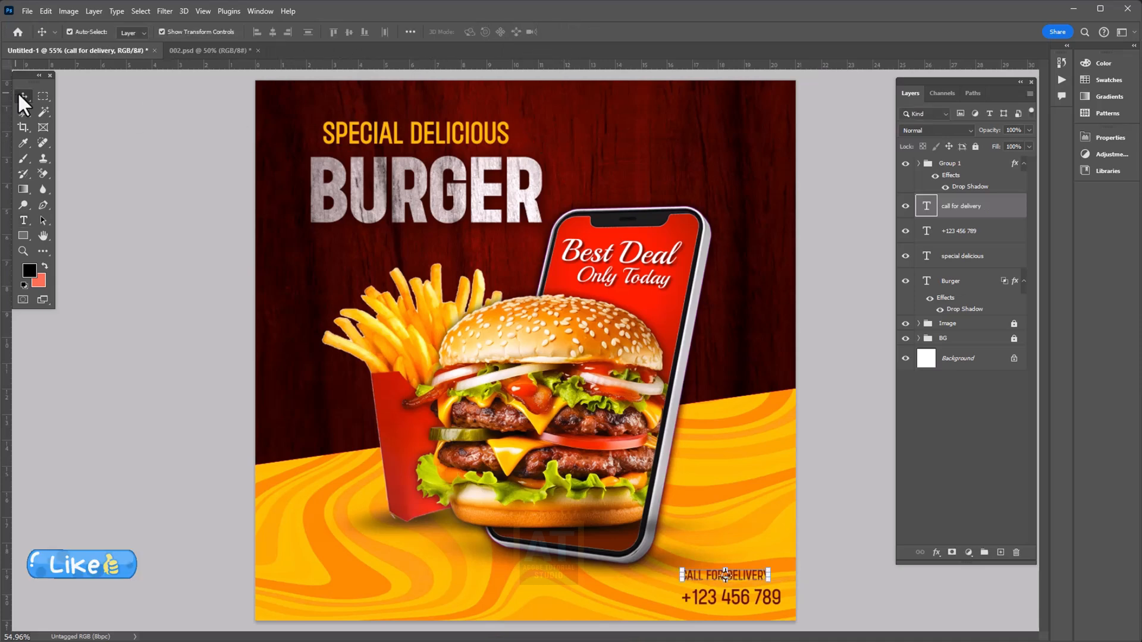
click(285, 30)
click(853, 589)
scroll(768, 601, up, 3)
scroll(774, 565, down, 3)
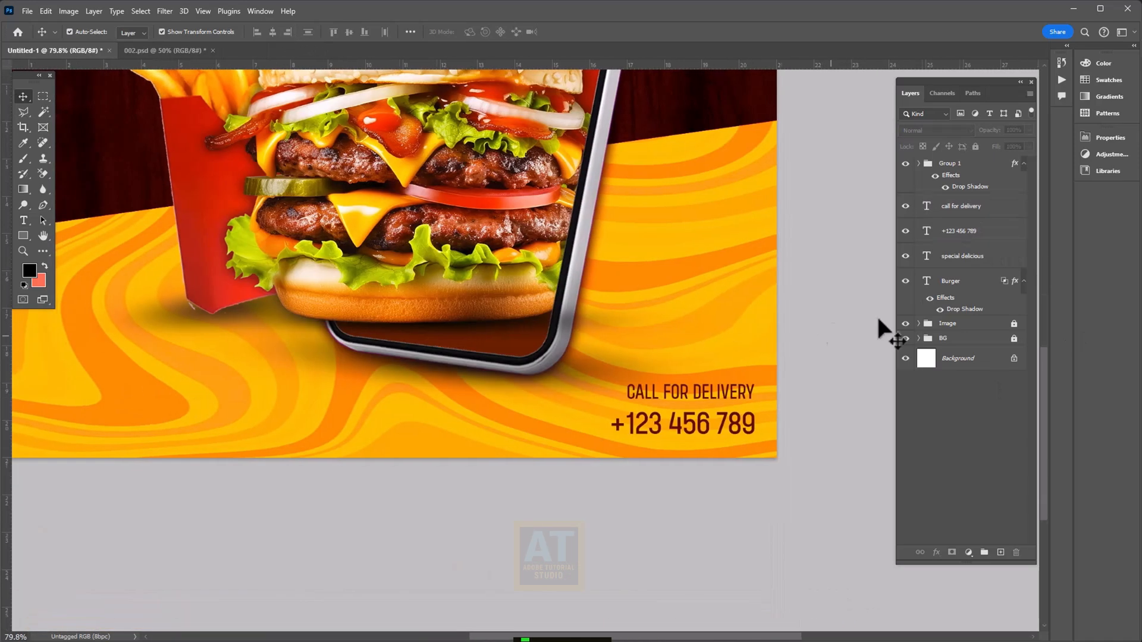
Move CALL FOR DELIVERY and the phone number together slightly up and inward from the banner's corner
click(958, 233)
ctrl+click(959, 208)
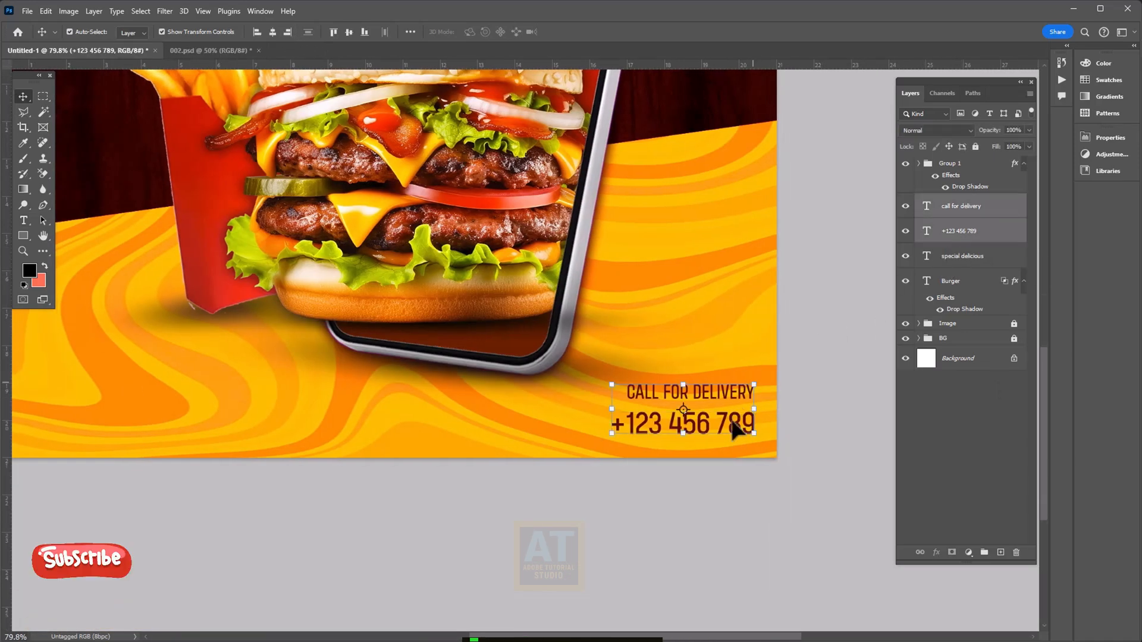
scroll(726, 433, up, 2)
drag(746, 424, 714, 415)
Recolour the phone number text to white (ffffff), leaving CALL FOR DELIVERY dark red
key(t)
click(662, 400)
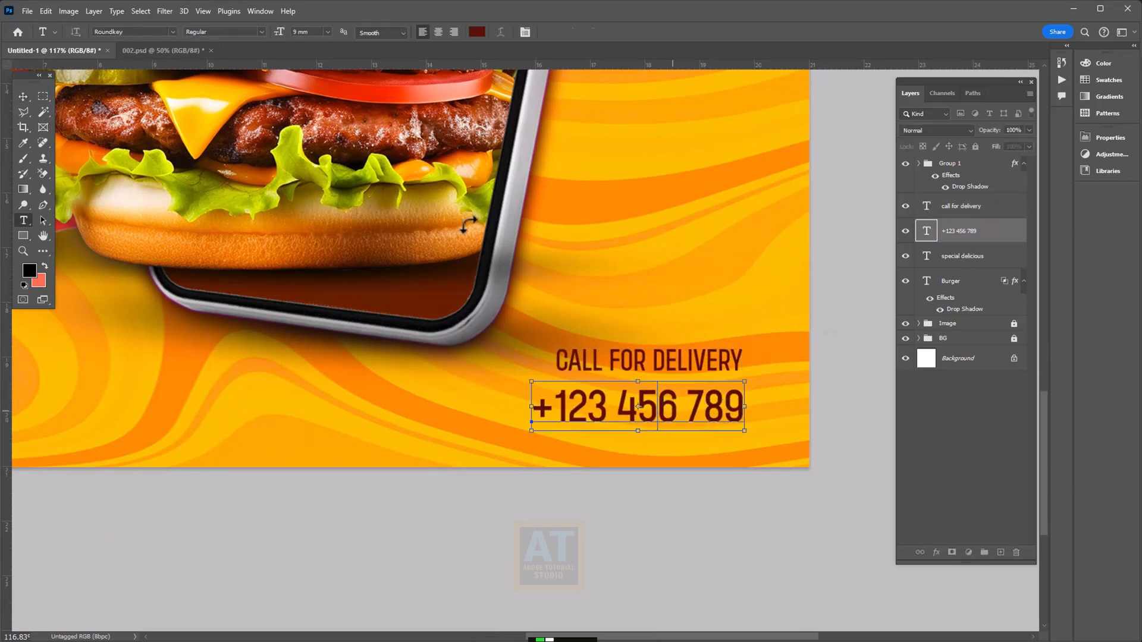
key(ctrl+a)
click(477, 31)
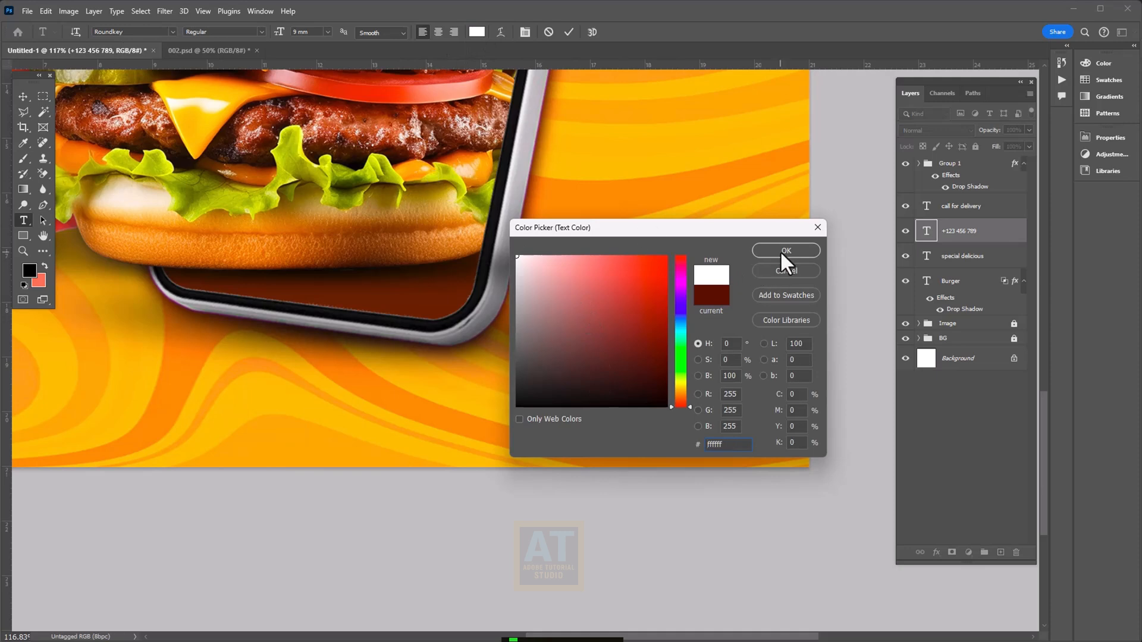
click(785, 251)
click(23, 97)
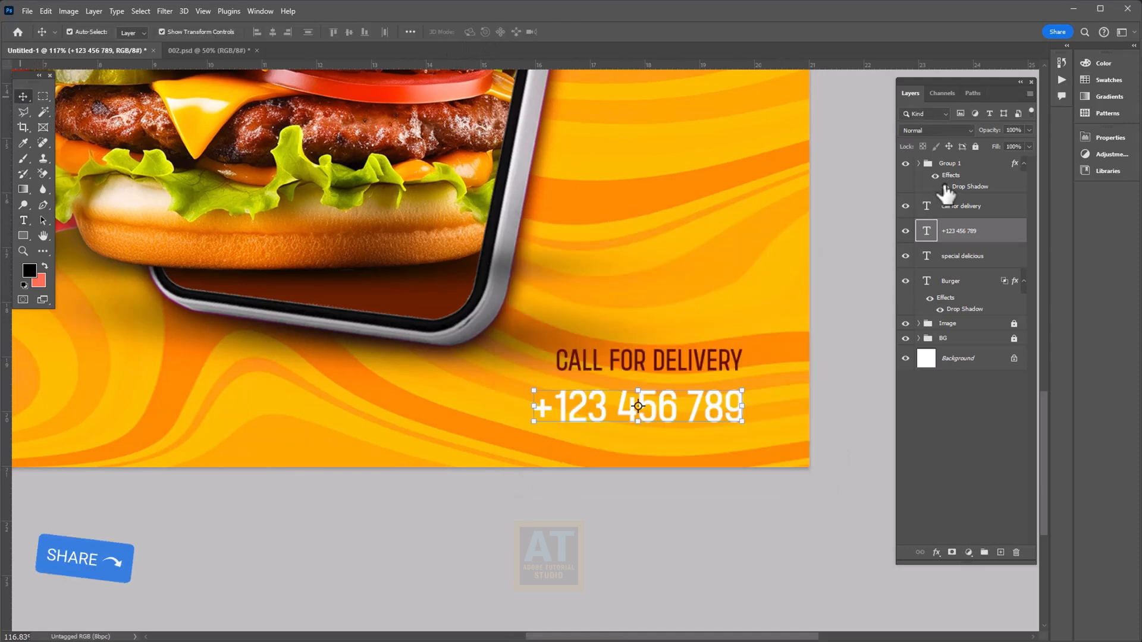
Group the delivery text and phone number layers and give the group a drop shadow with 100% opacity, 0 px distance and 8 px size
shift+click(966, 208)
key(ctrl+g)
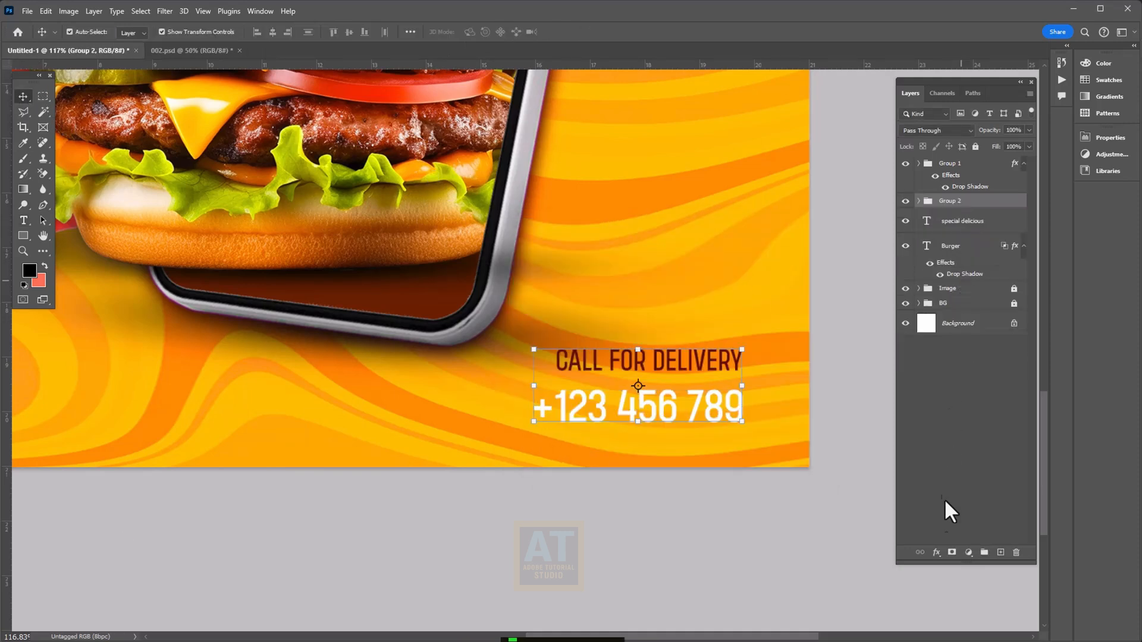
click(937, 553)
click(947, 614)
click(934, 554)
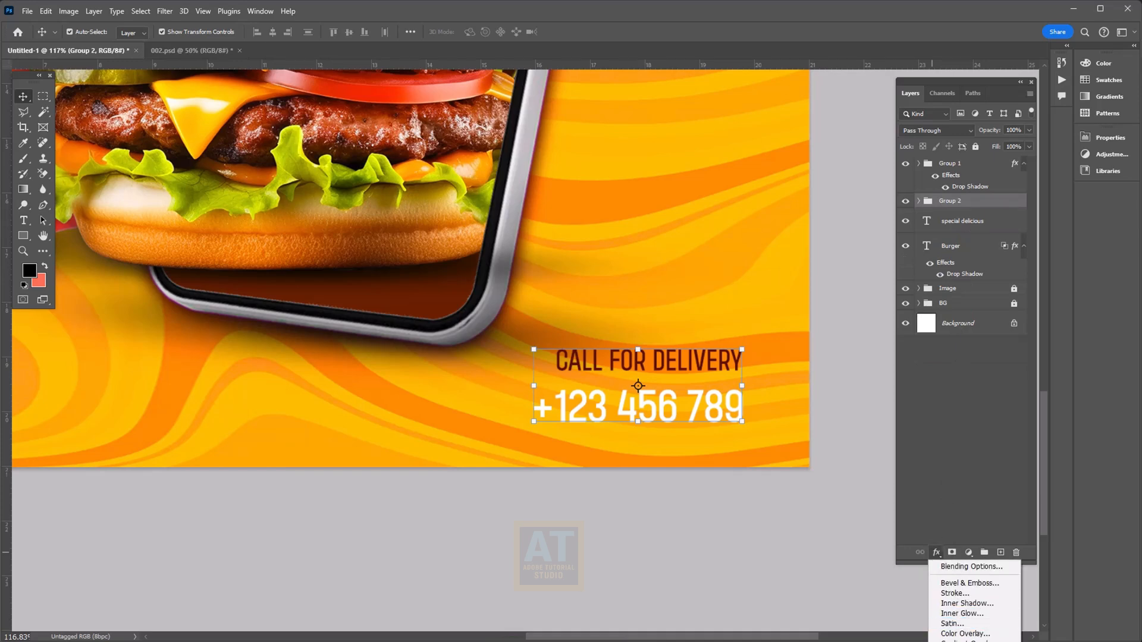
click(957, 641)
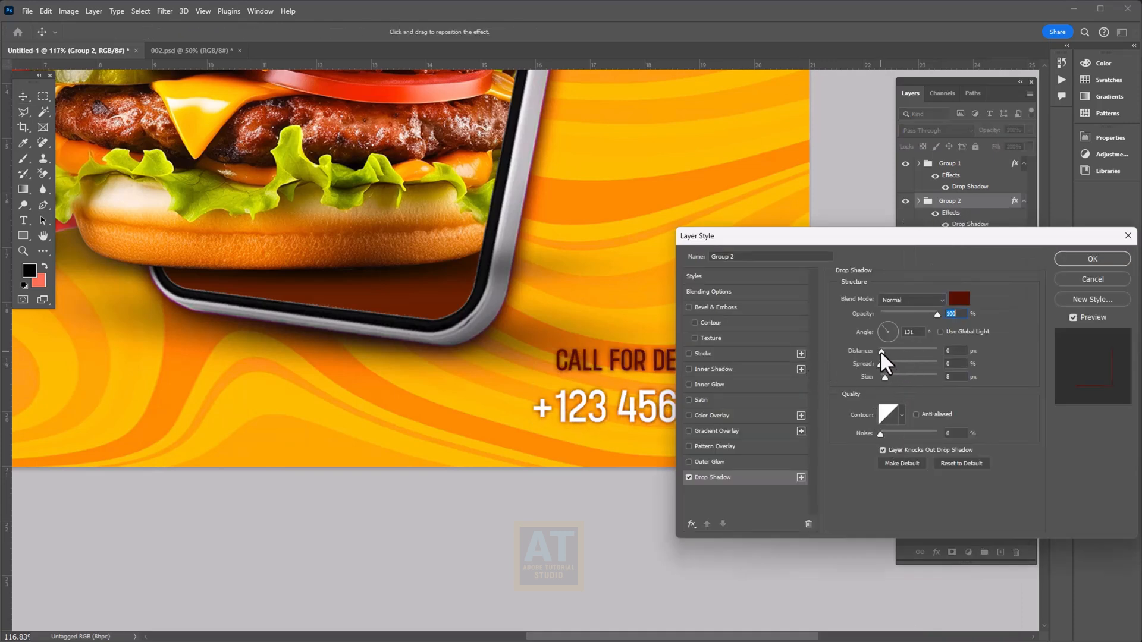
drag(884, 352, 880, 351)
click(1093, 259)
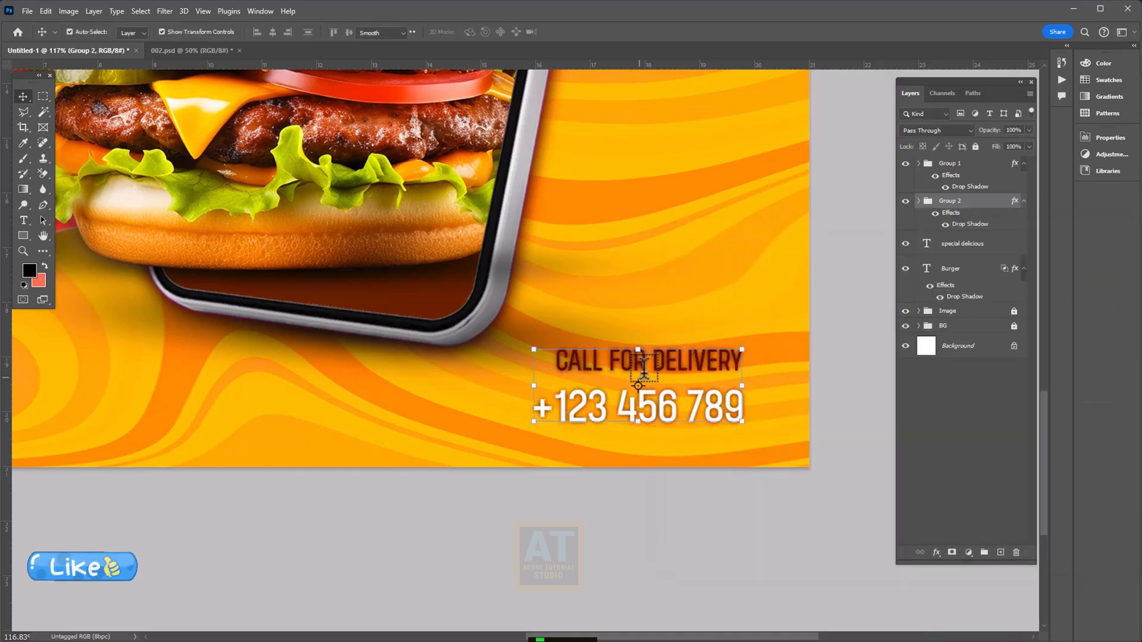
Recolour the CALL FOR DELIVERY text to white (ffffff)
key(t)
click(647, 364)
key(ctrl+a)
click(476, 32)
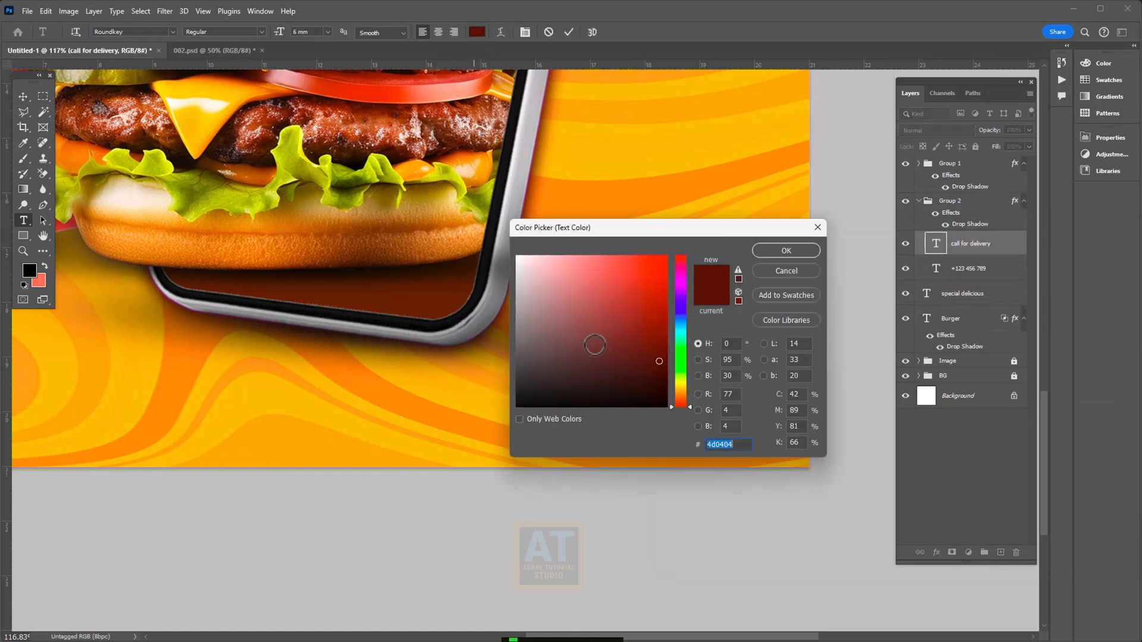
text(ffffff)
key(Return)
click(568, 32)
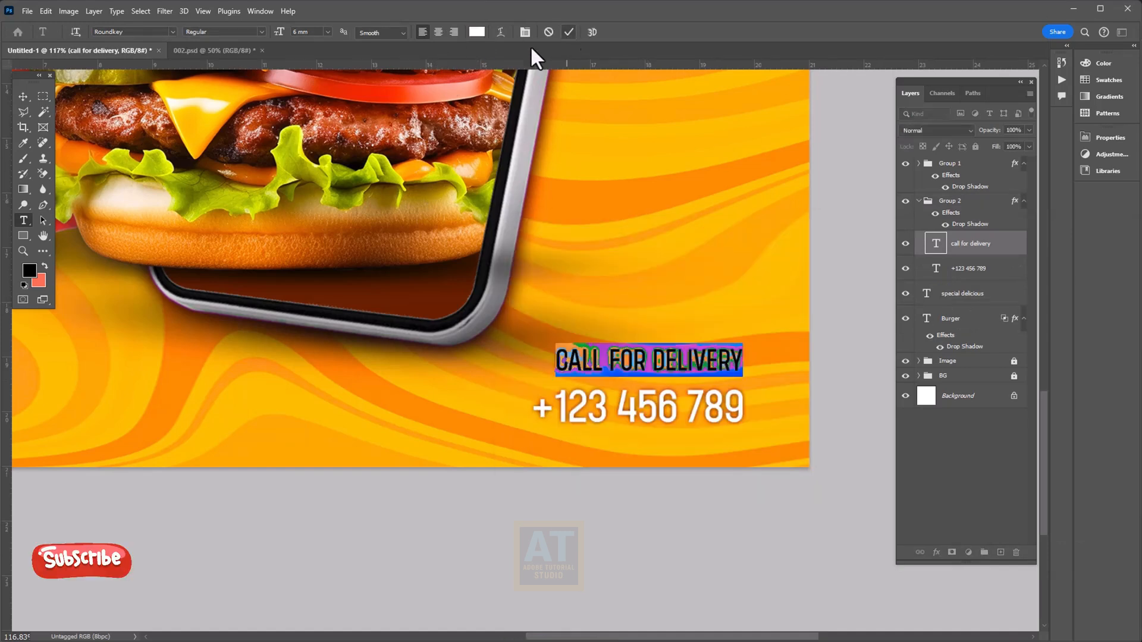
click(24, 96)
key(ctrl+0)
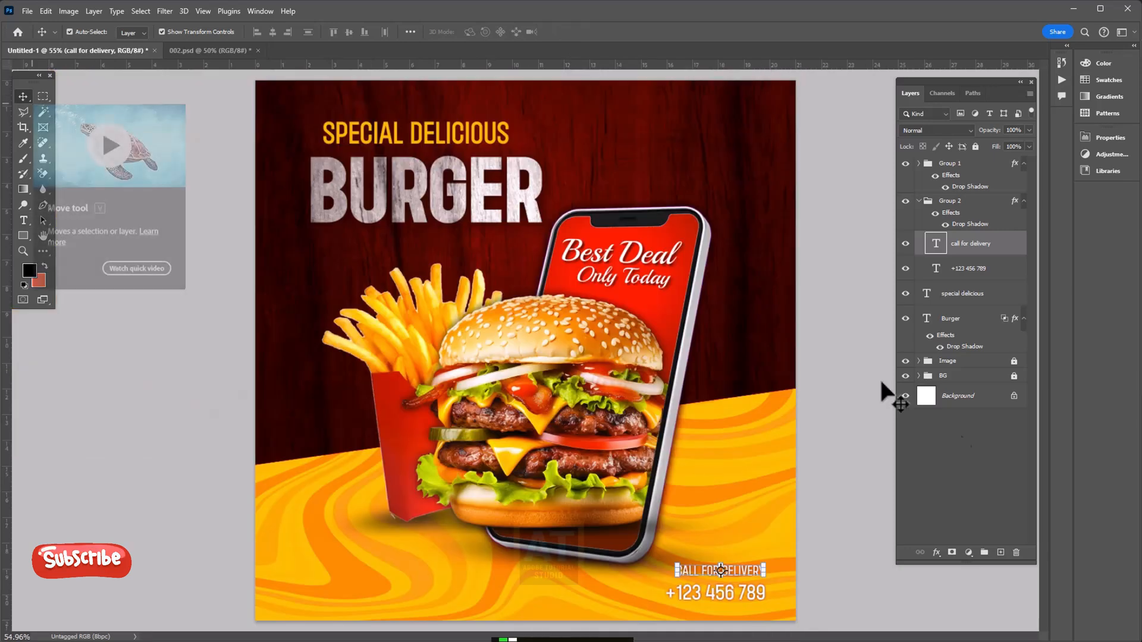
key(ctrl+minus)
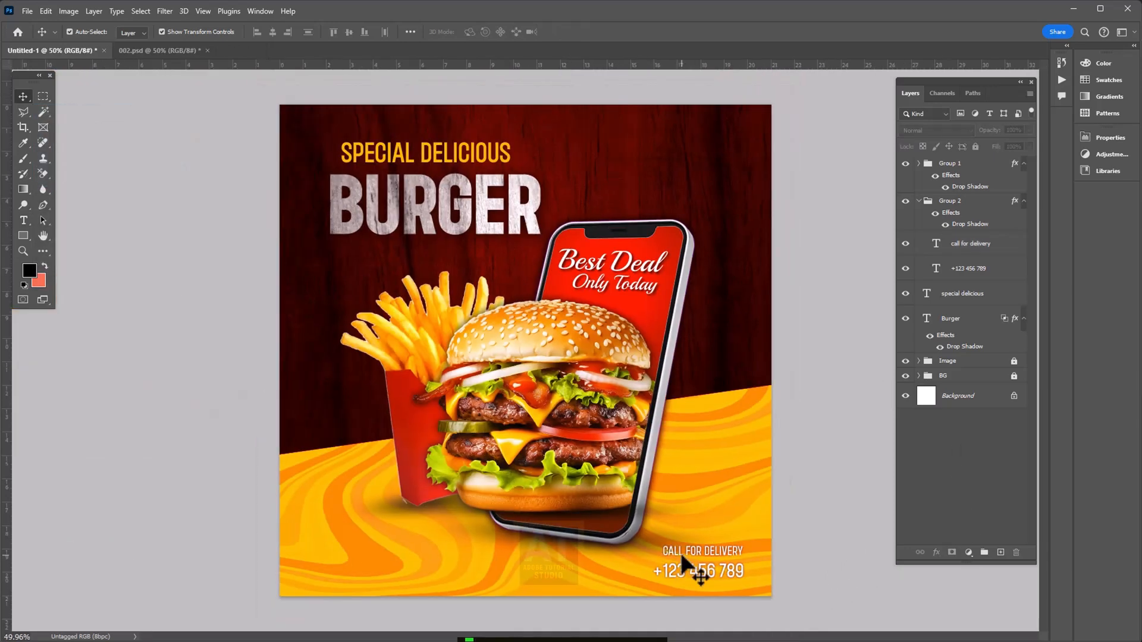
click(710, 578)
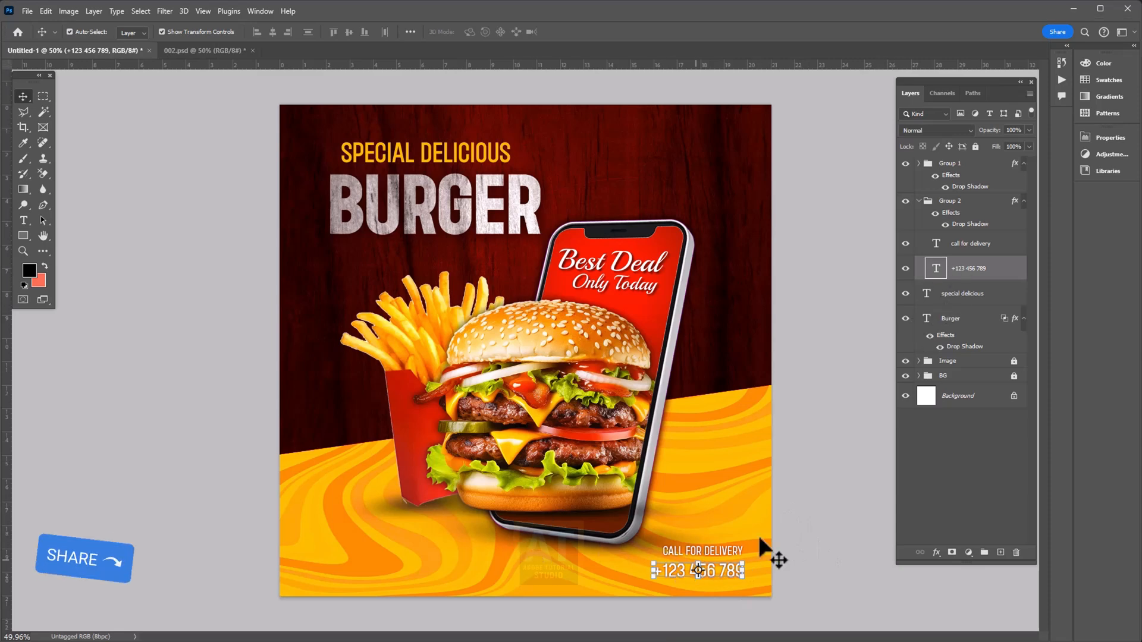
Duplicate the SPECIAL DELICIOUS text into the banner's lower-left corner and change the copy's wording to ORDER NOW
drag(479, 159, 435, 579)
key(t)
click(438, 575)
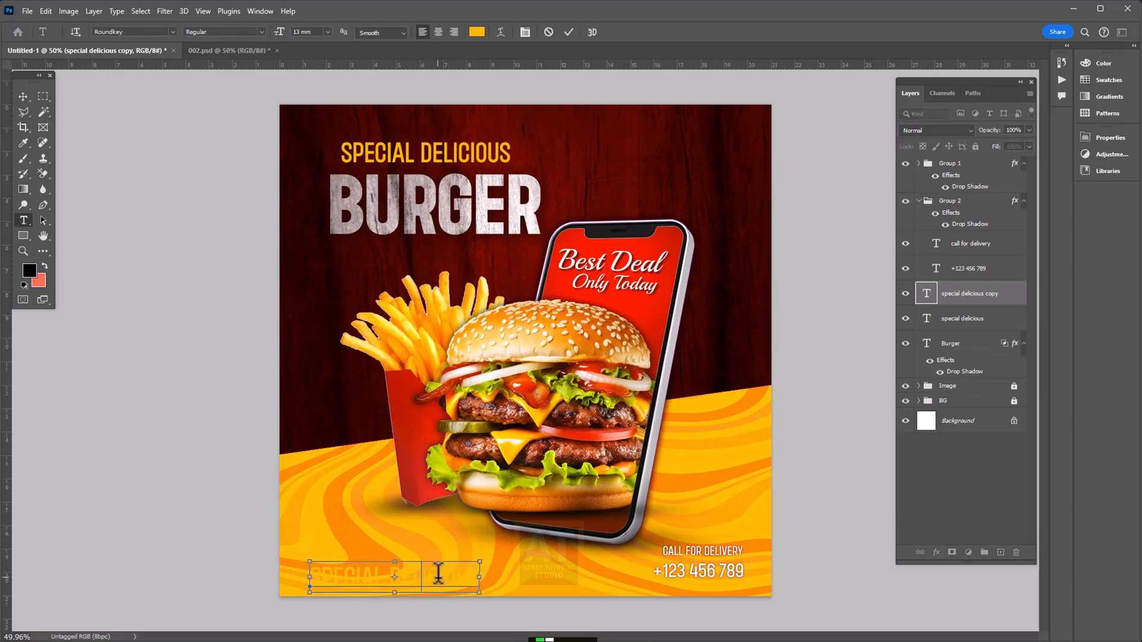
key(ctrl+a)
text(o)
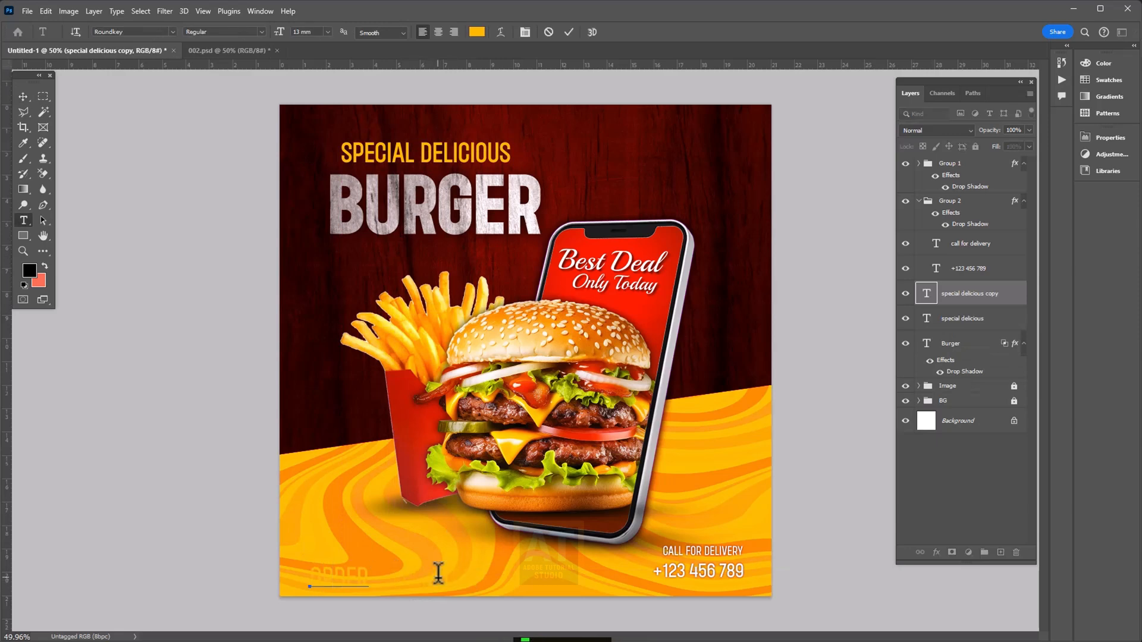
Reduce the ORDER NOW text size to 10 mm
key(ctrl+a)
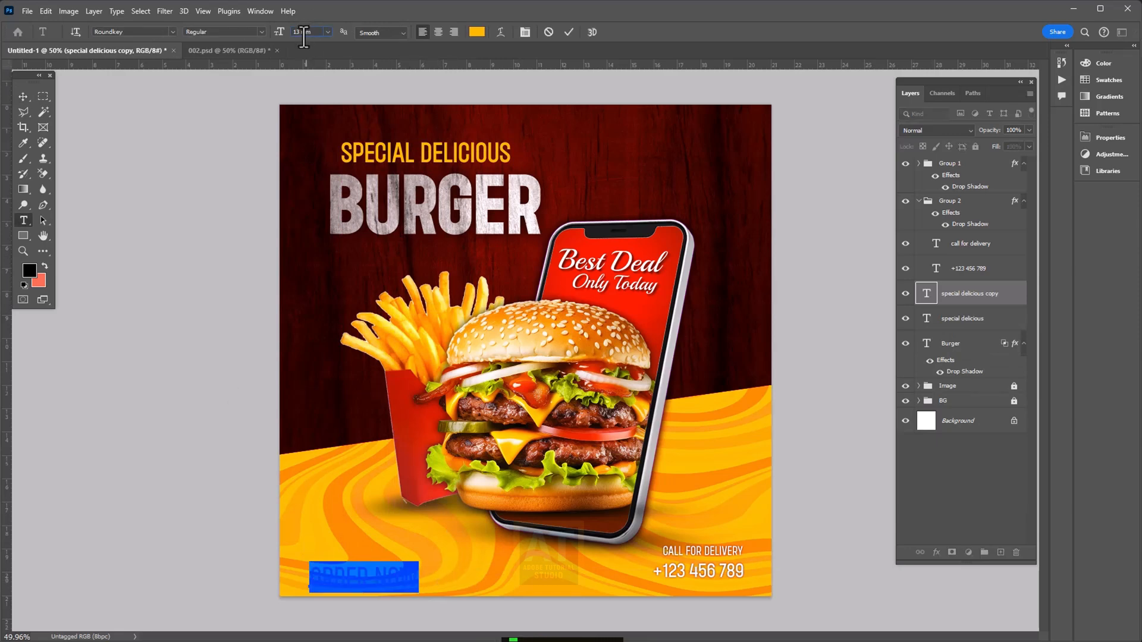
scroll(304, 37, down, 3)
click(26, 95)
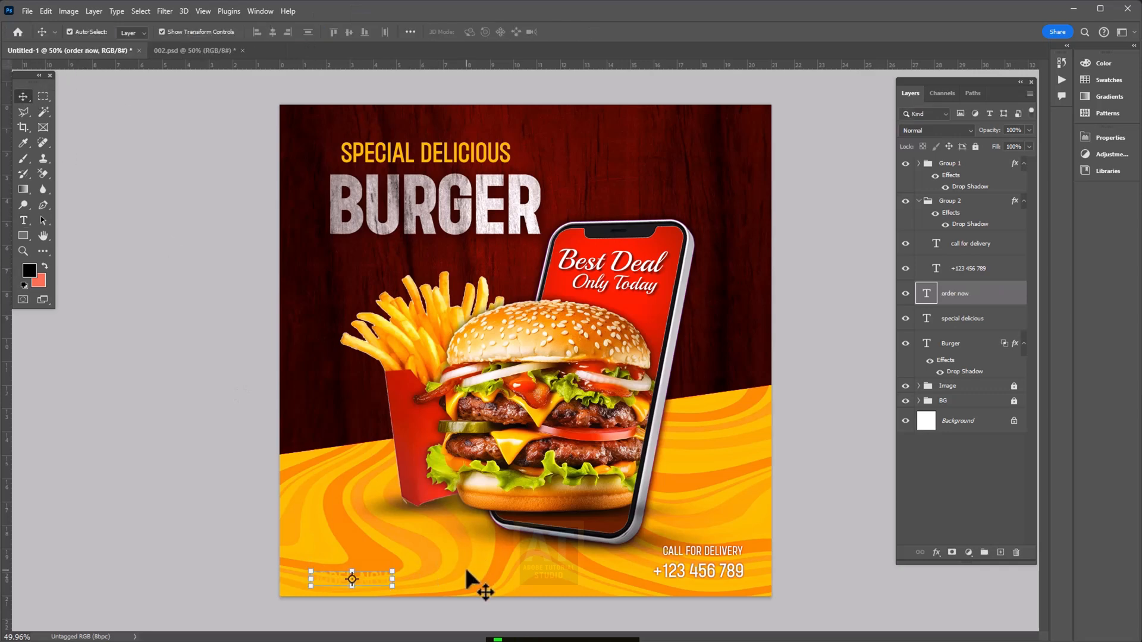
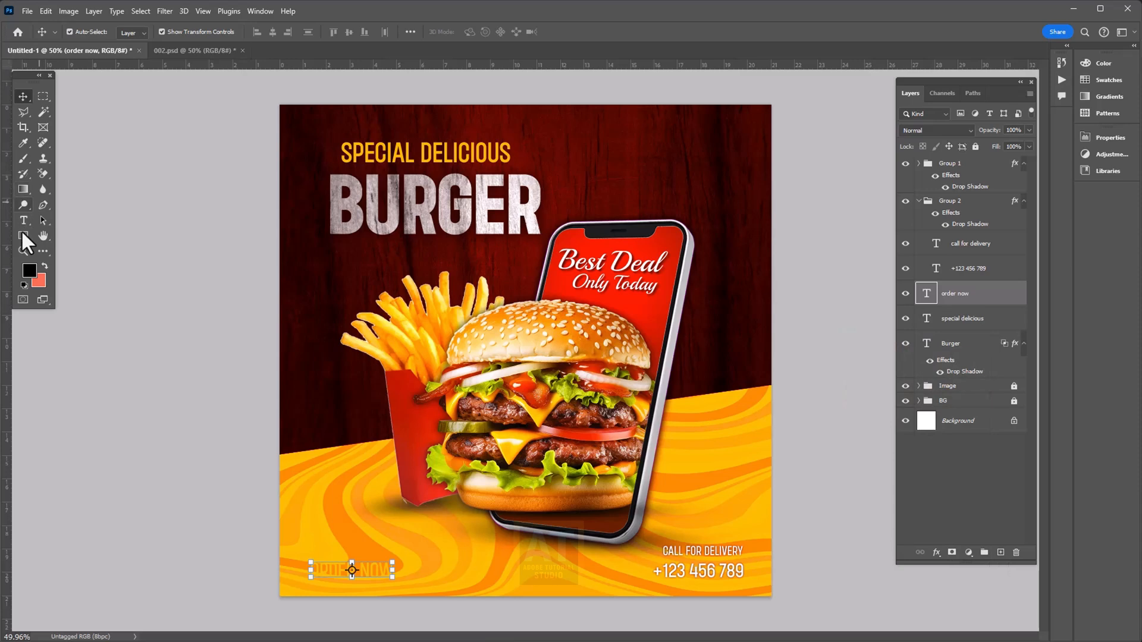
Draw a white rectangle about 340 by 86 px with rounded corners around ORDER NOW and stack it beneath the text
click(22, 236)
click(134, 32)
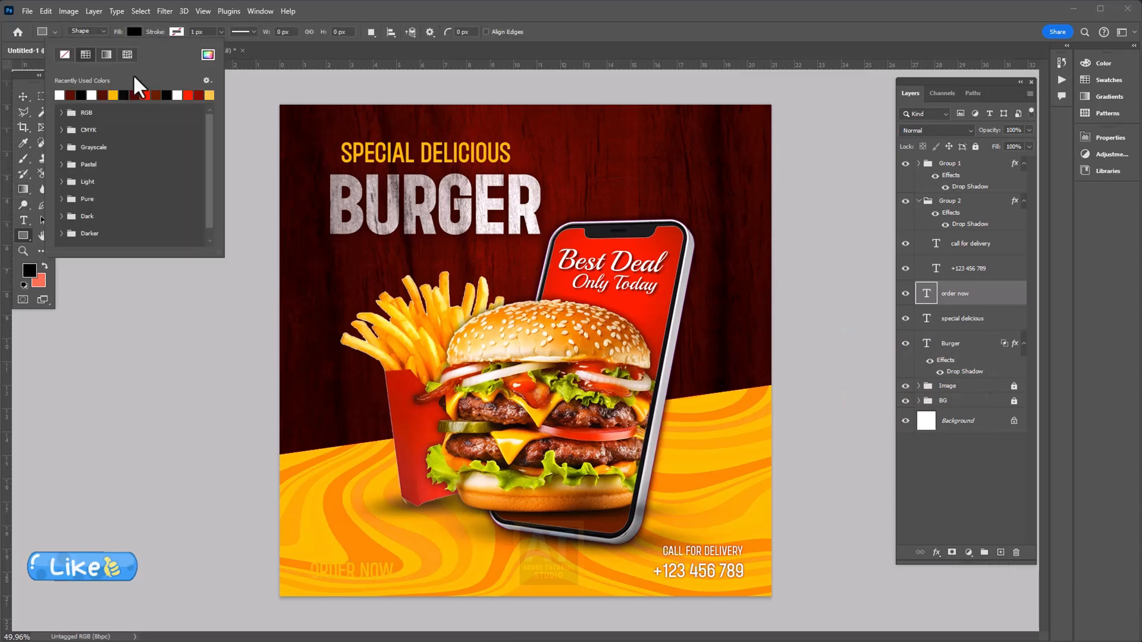
click(60, 95)
click(23, 96)
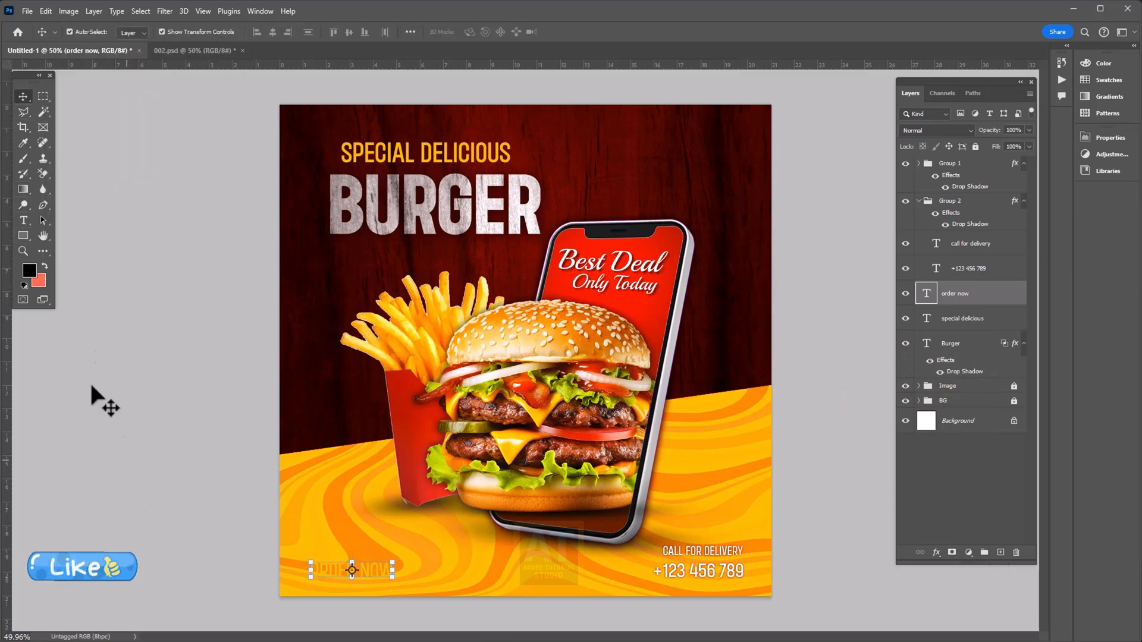
click(24, 236)
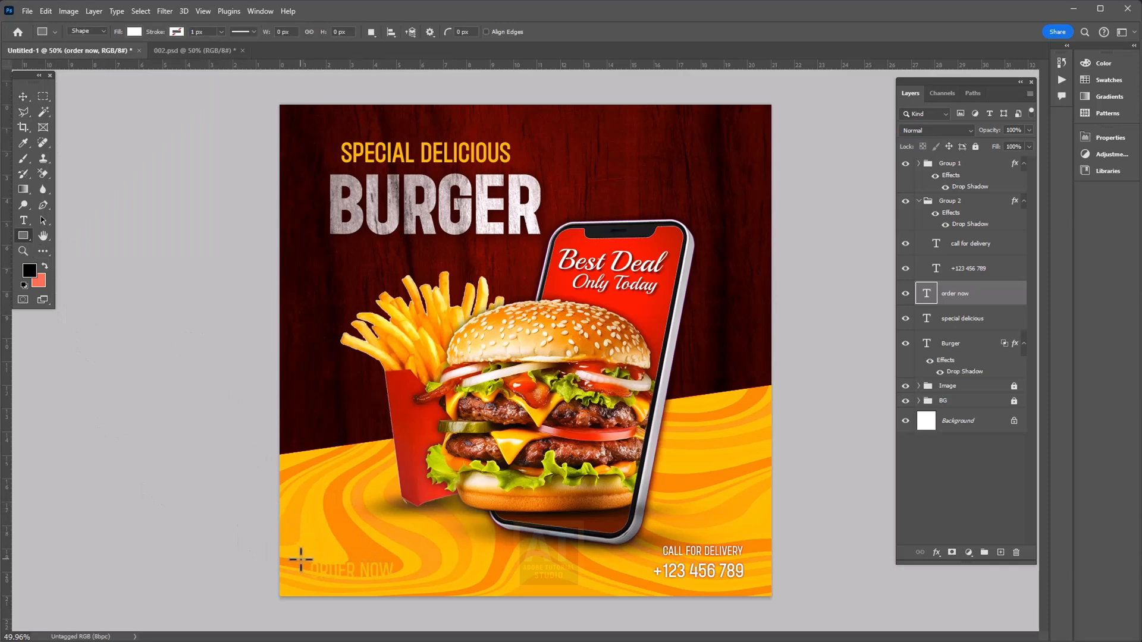
drag(300, 559, 403, 584)
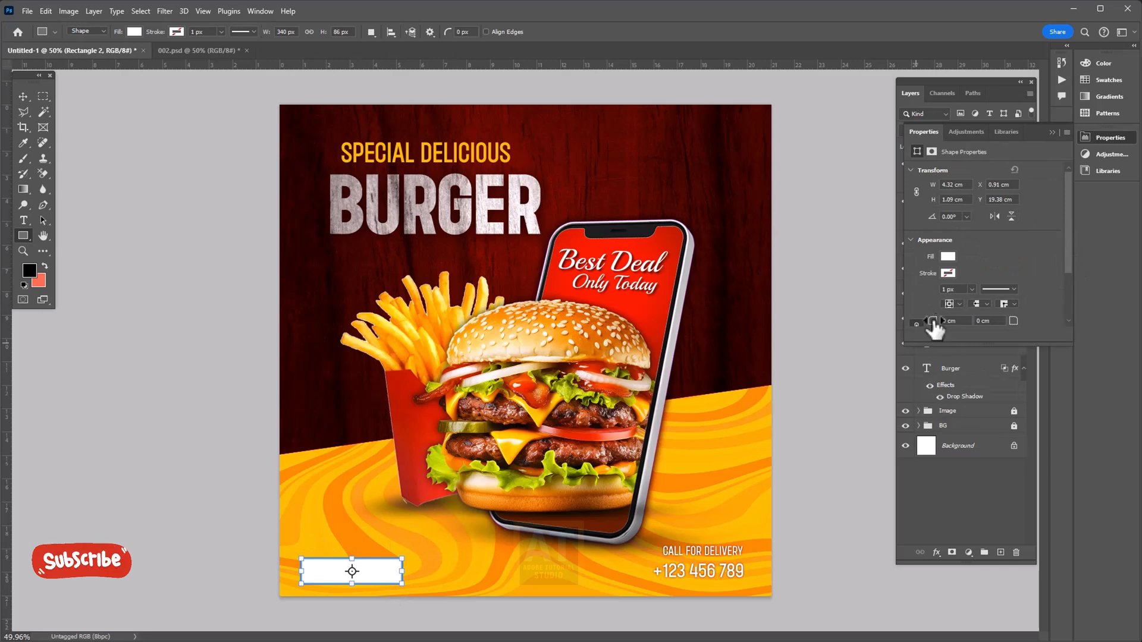
click(23, 97)
click(1051, 132)
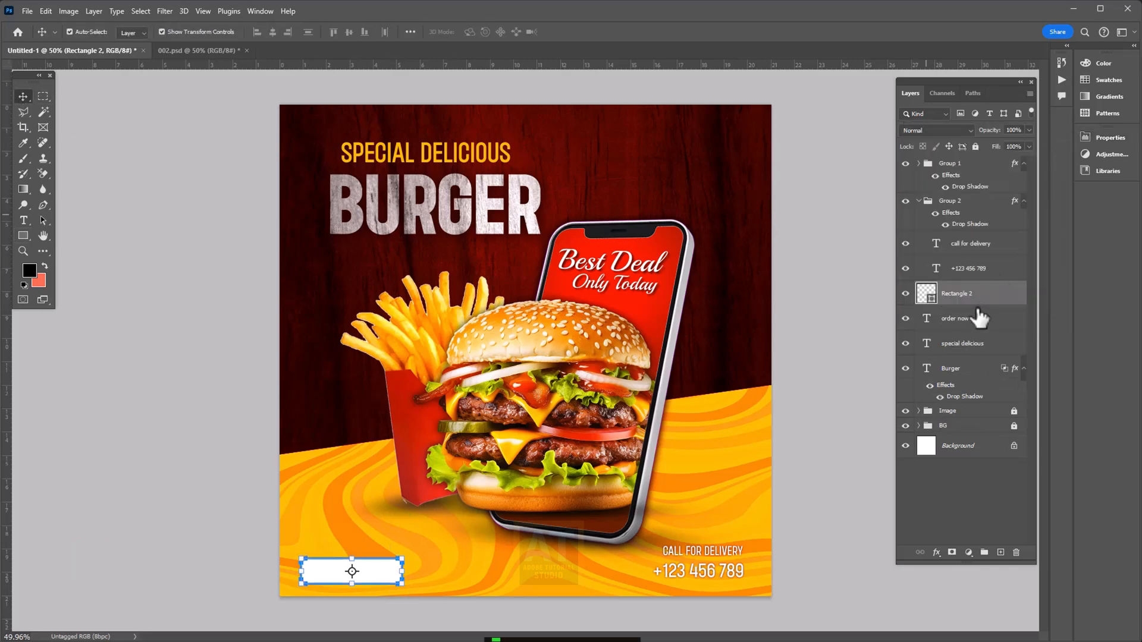
drag(975, 305, 973, 288)
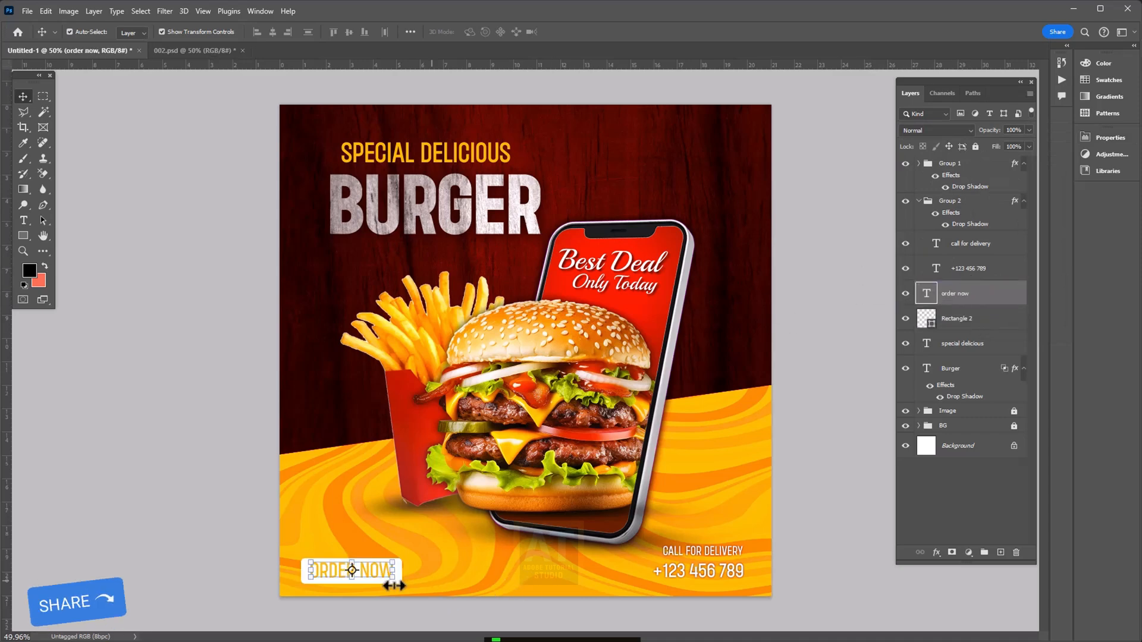
Recolour the ORDER NOW text to dark red (5b0a0a)
double_click(377, 568)
click(476, 31)
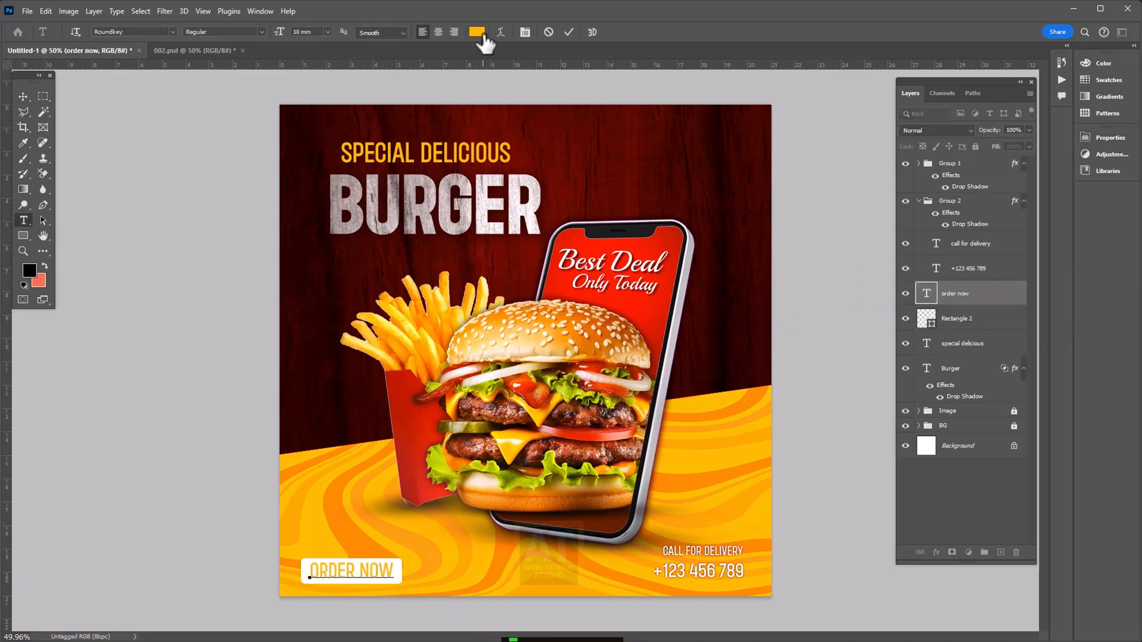
click(349, 365)
click(453, 281)
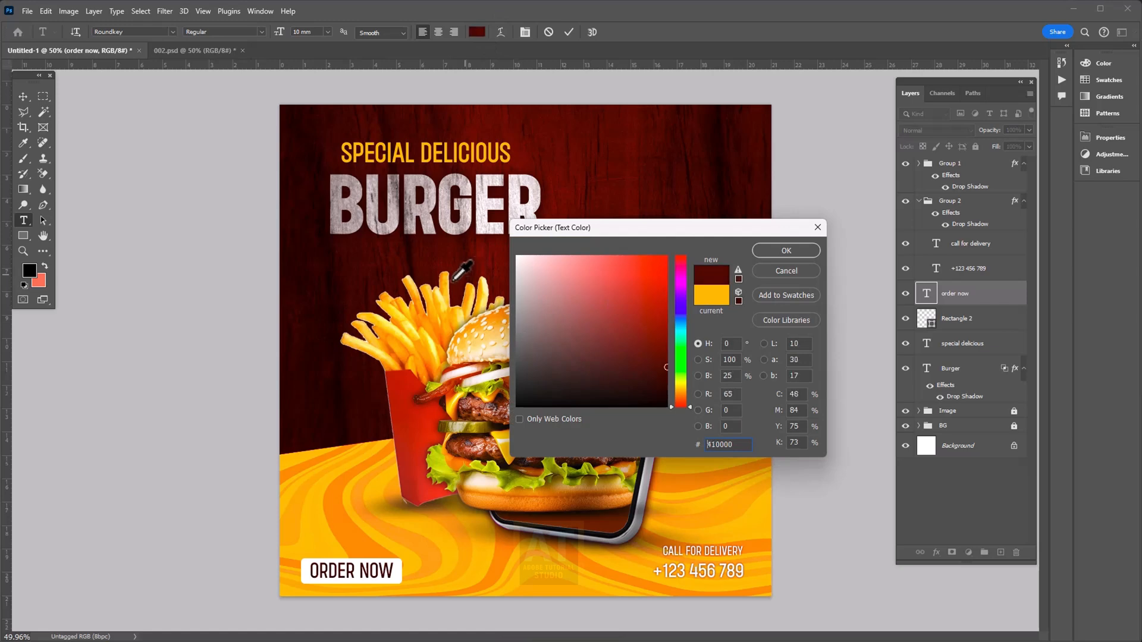
click(664, 347)
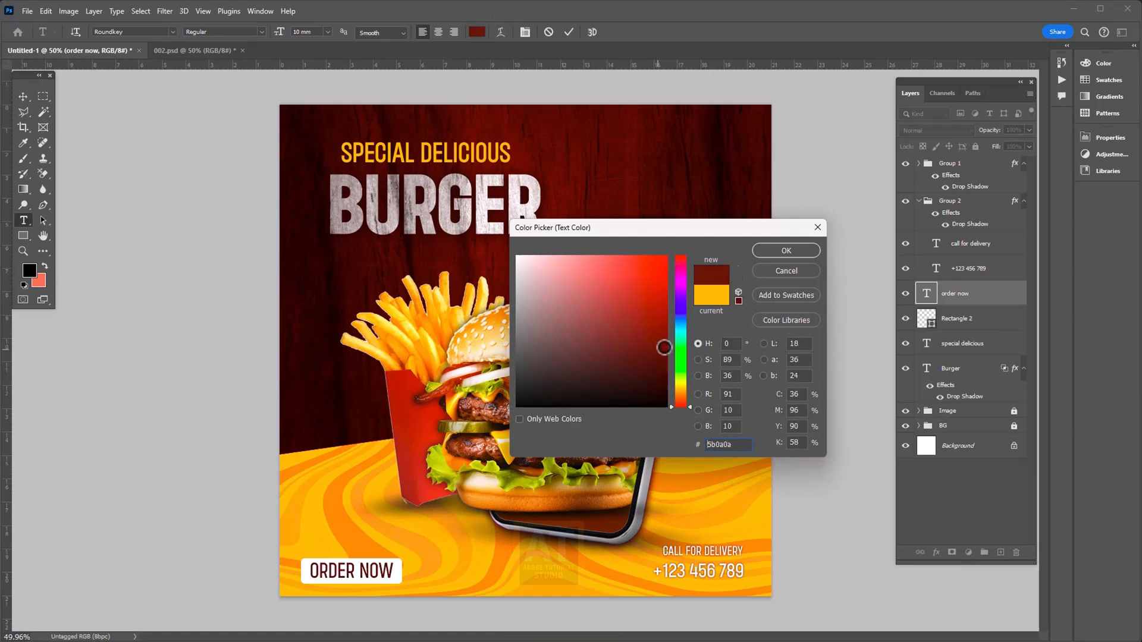
click(786, 250)
click(24, 96)
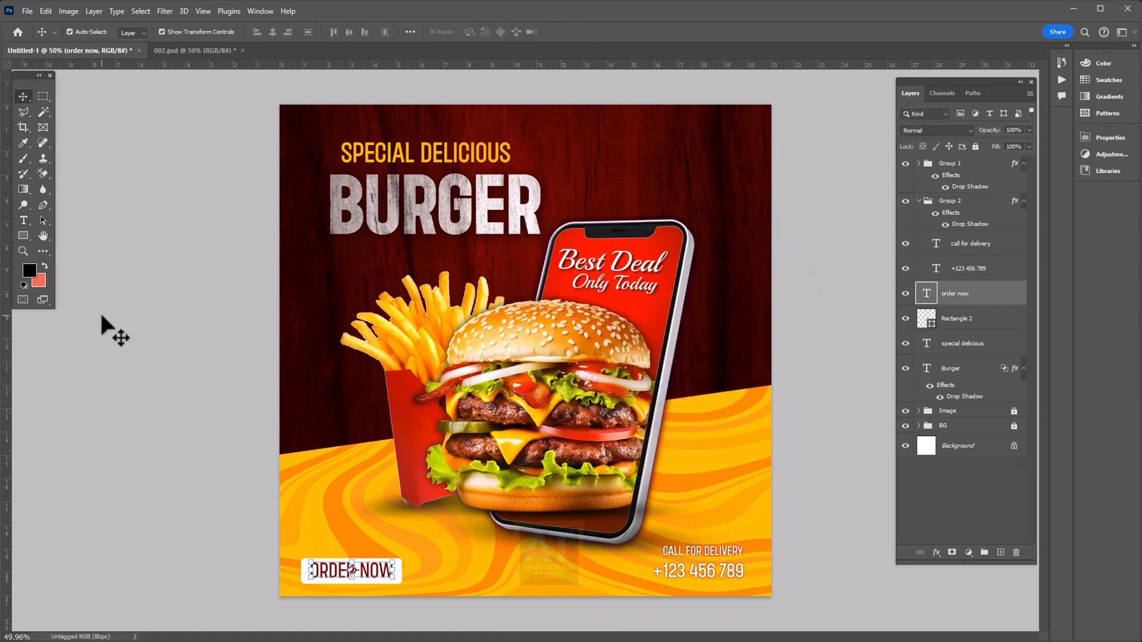
Group all text layers, both text groups and the button rectangle, and name the new group Text
click(976, 321)
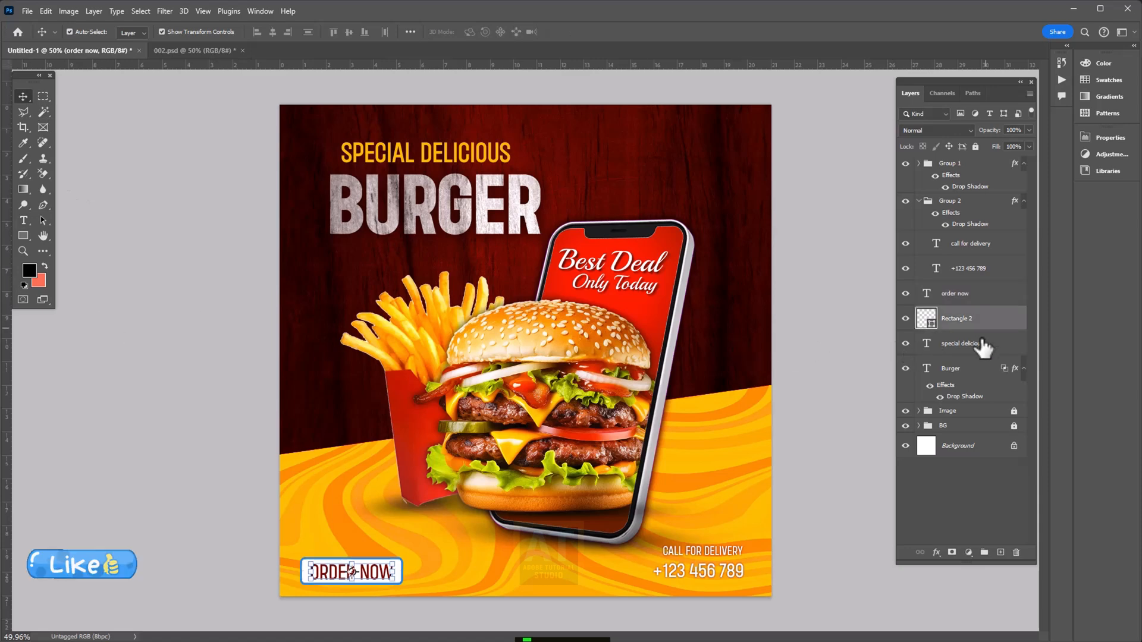
click(967, 371)
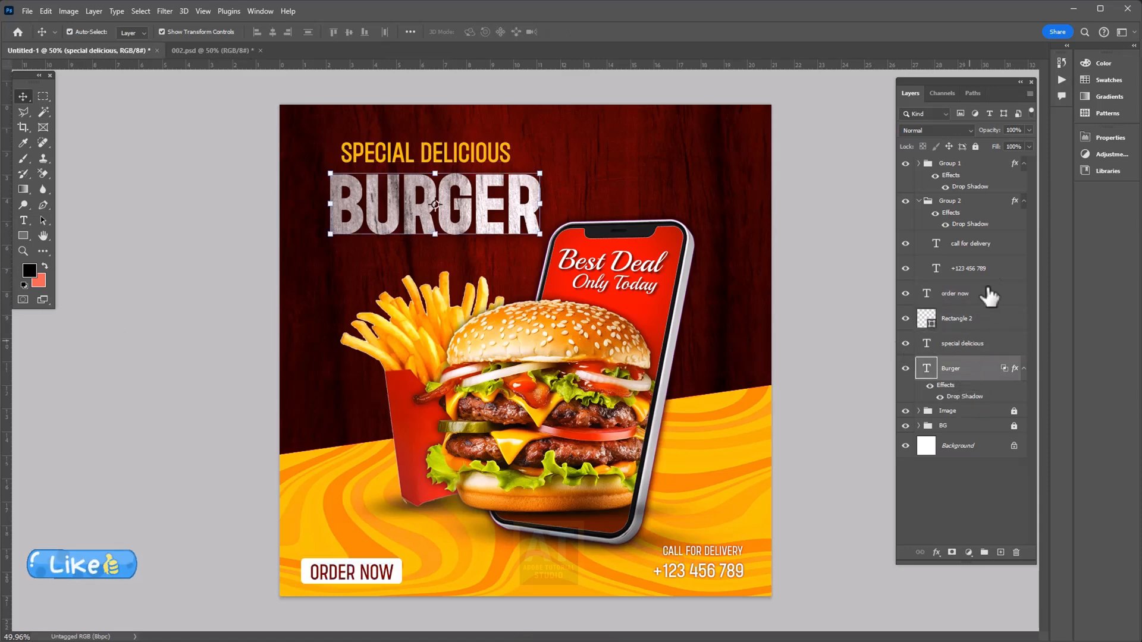
shift+click(975, 173)
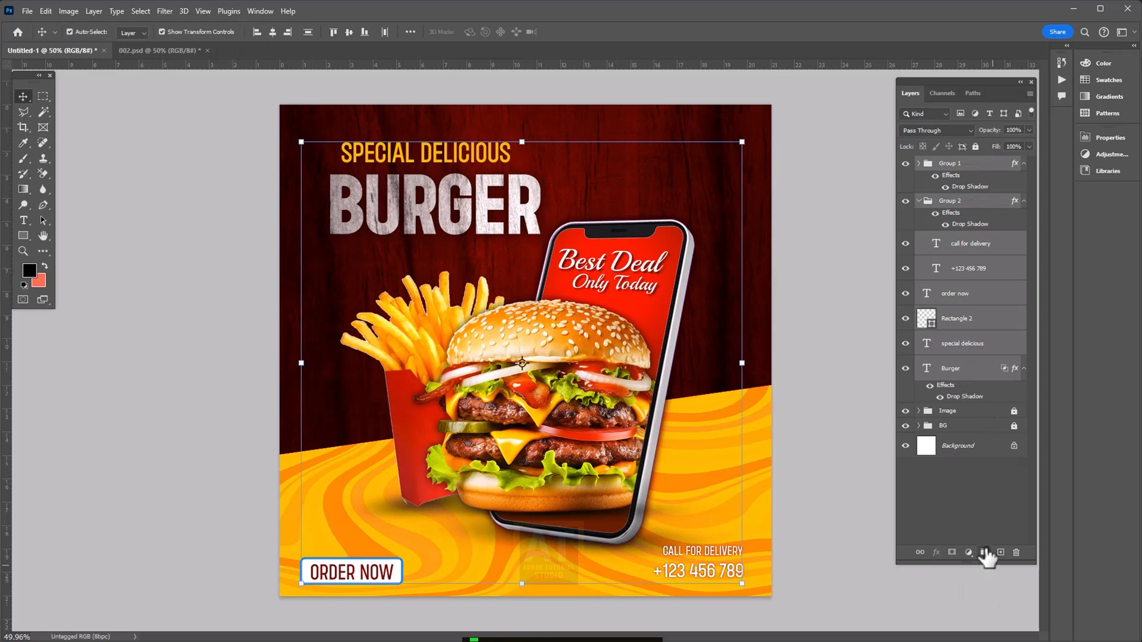
click(984, 553)
double_click(951, 164)
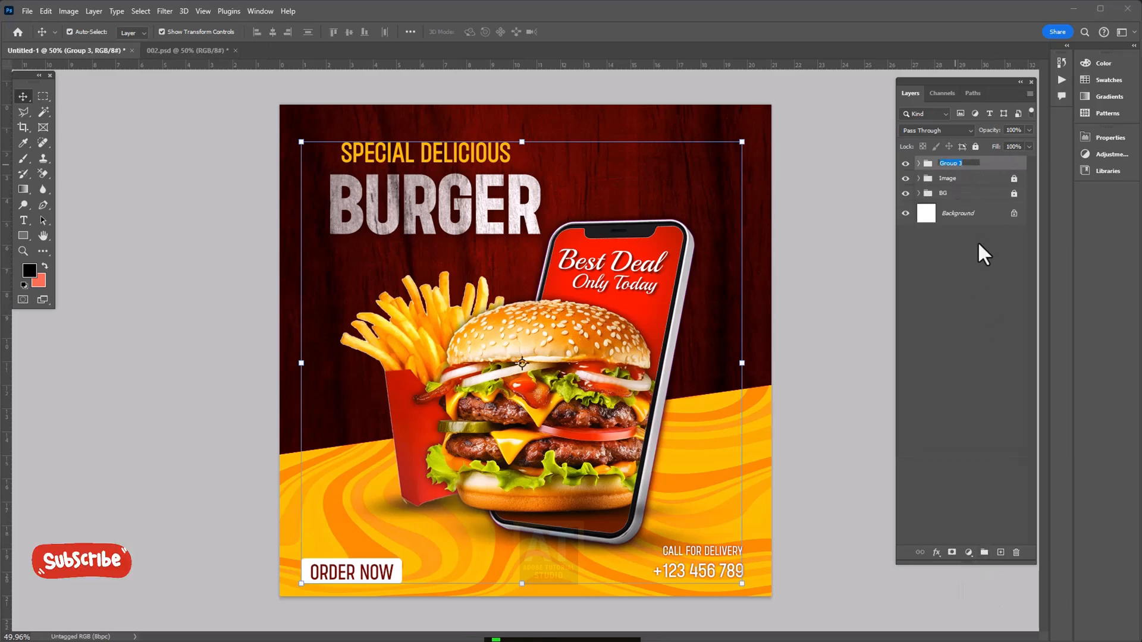
text(Text)
key(Return)
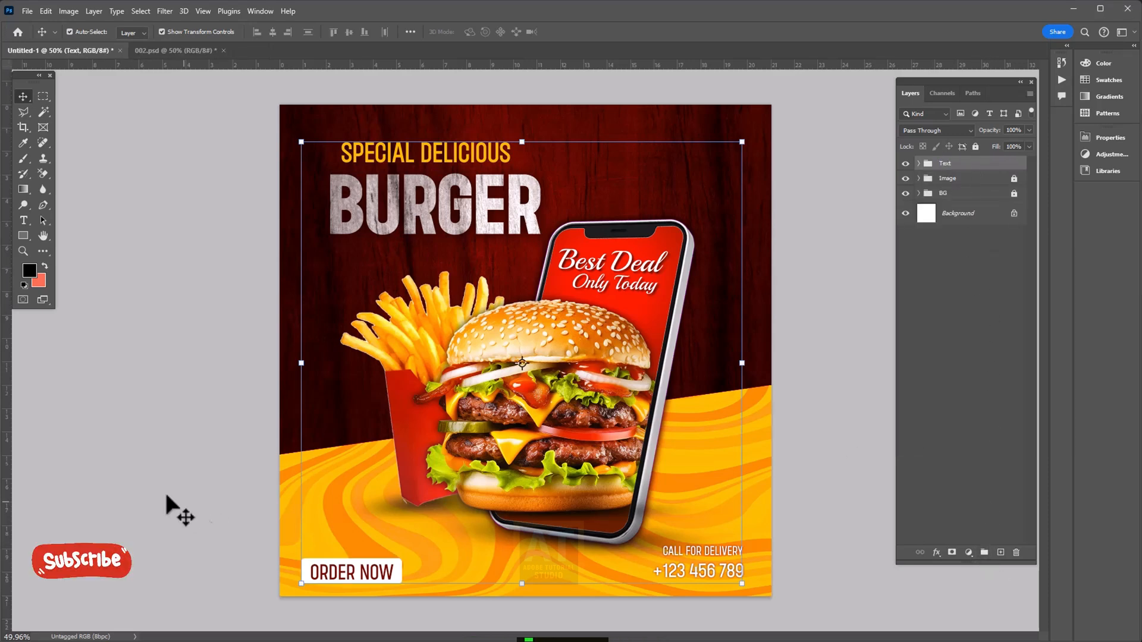
click(212, 359)
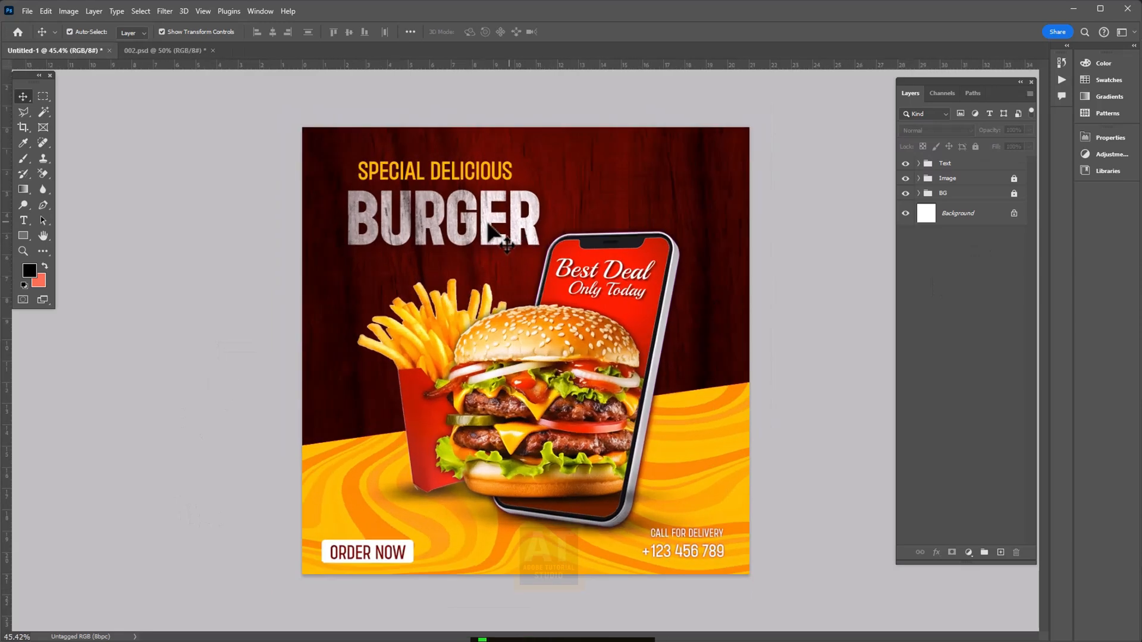
Slightly enlarge the SPECIAL DELICIOUS and BURGER headings together and shift them toward the banner's left edge
click(485, 229)
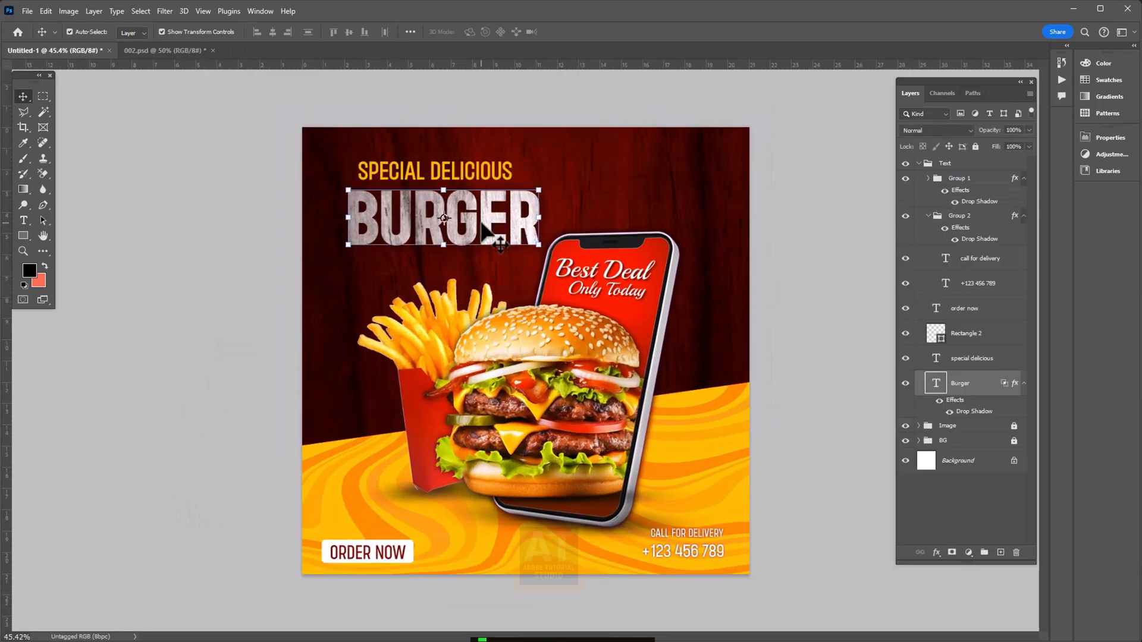
shift+click(475, 169)
drag(540, 204, 576, 205)
mouse_move(552, 212)
mouse_down()
mouse_move(530, 224)
mouse_move(543, 210)
mouse_move(530, 212)
mouse_up()
key(Return)
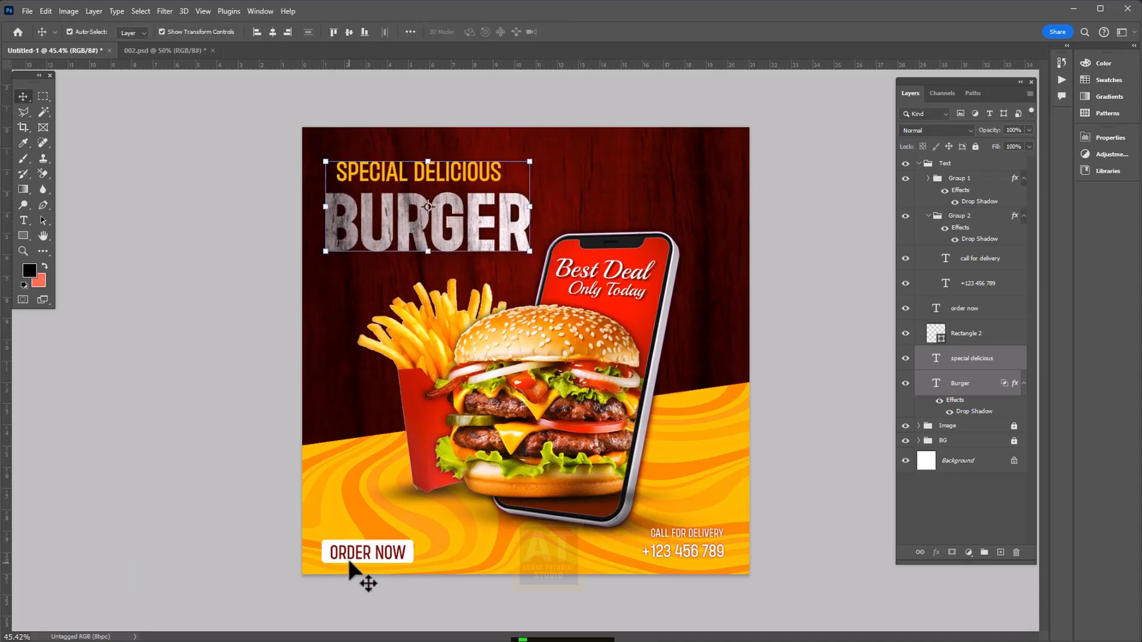
Add a dark red drop shadow with 100% opacity and 0 px distance to the white ORDER NOW rectangle, fine-tuning its size
click(350, 559)
click(936, 553)
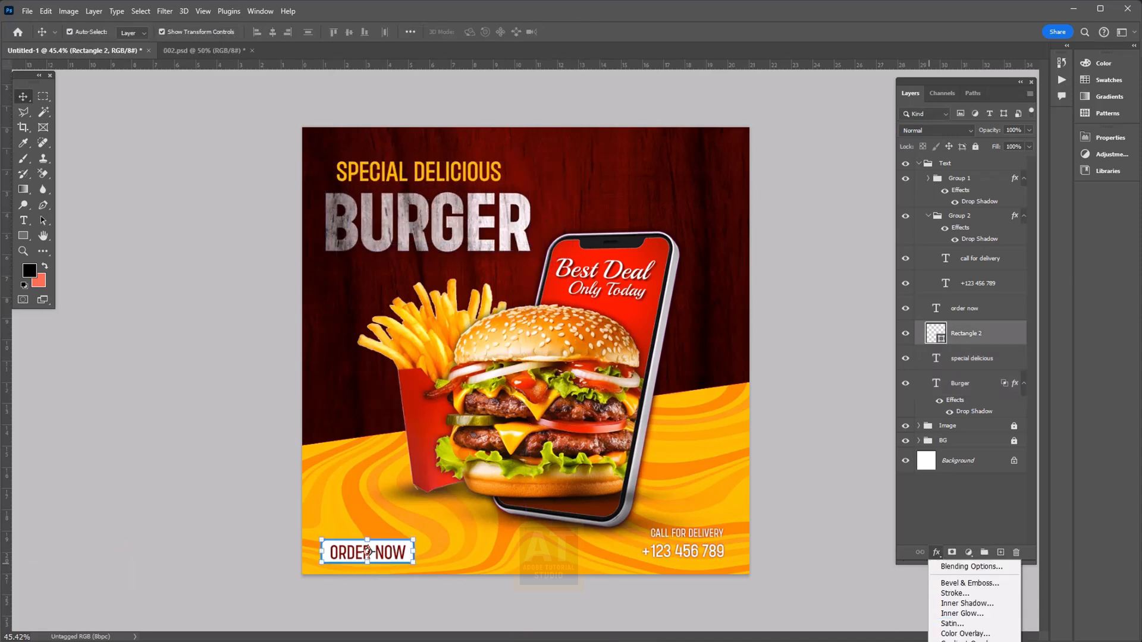
click(964, 641)
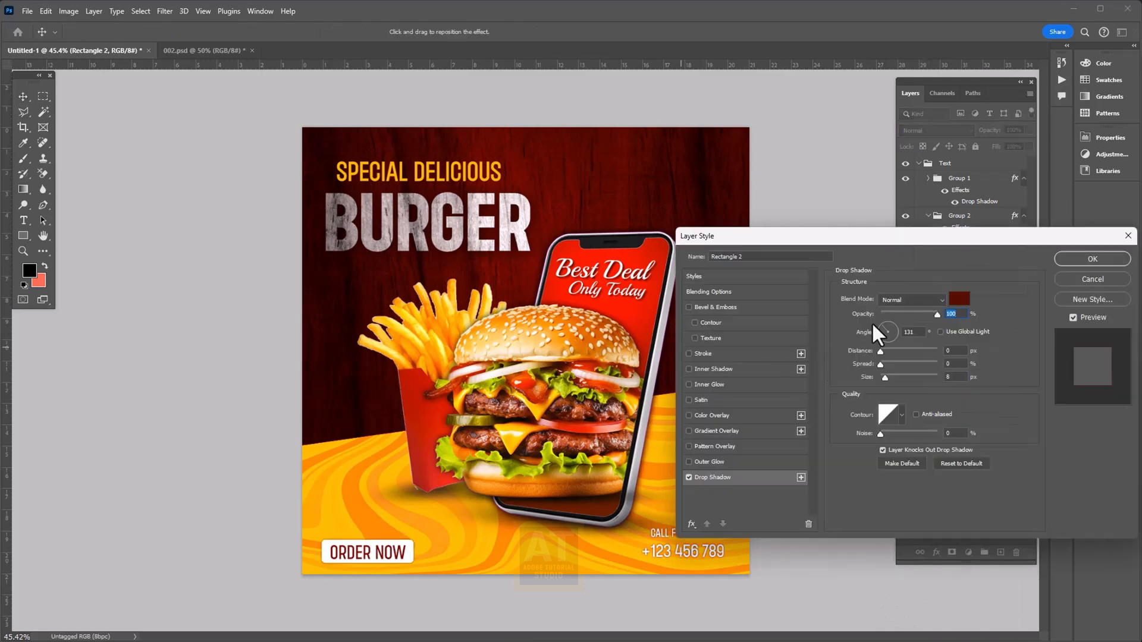
drag(885, 376, 887, 377)
click(1109, 261)
click(169, 310)
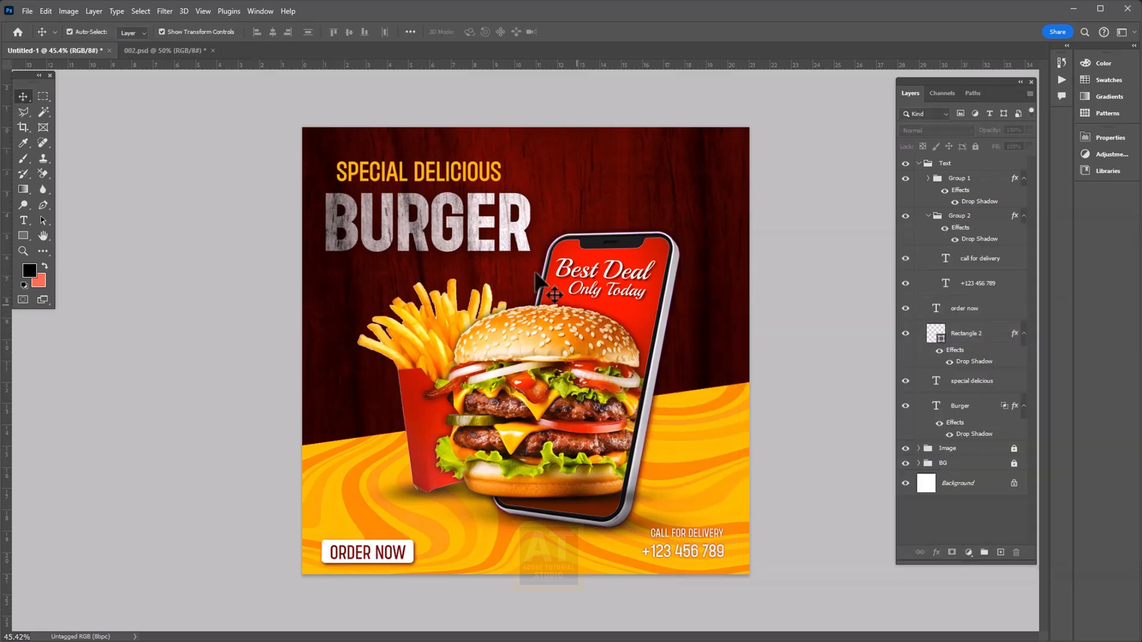
Place the purple sliced onion image into the banner as a linked file
click(27, 11)
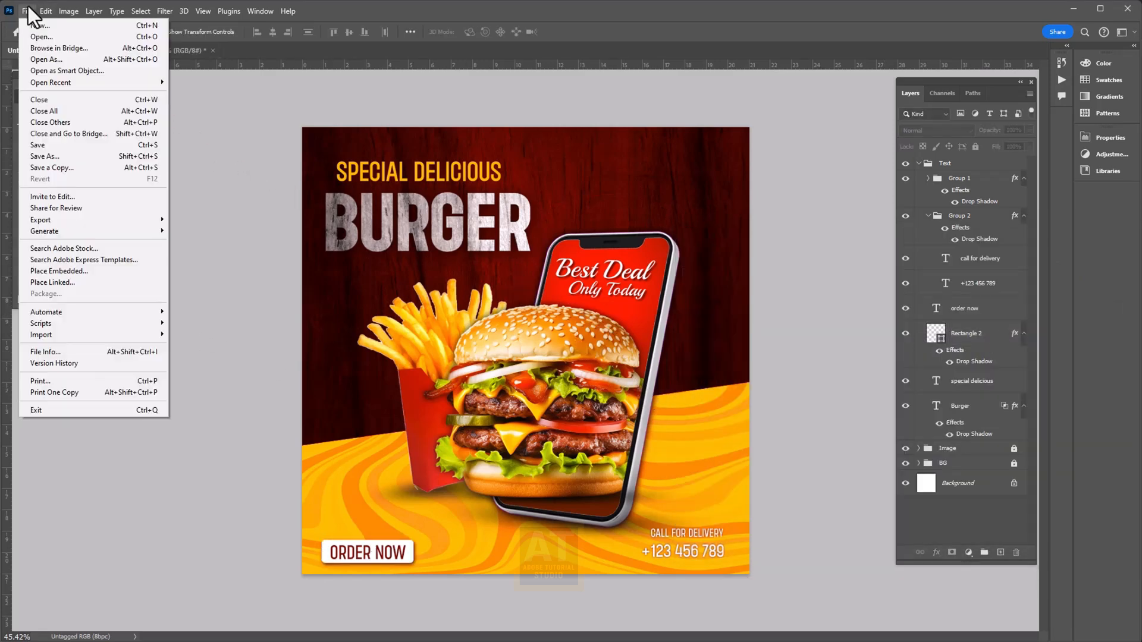
click(52, 283)
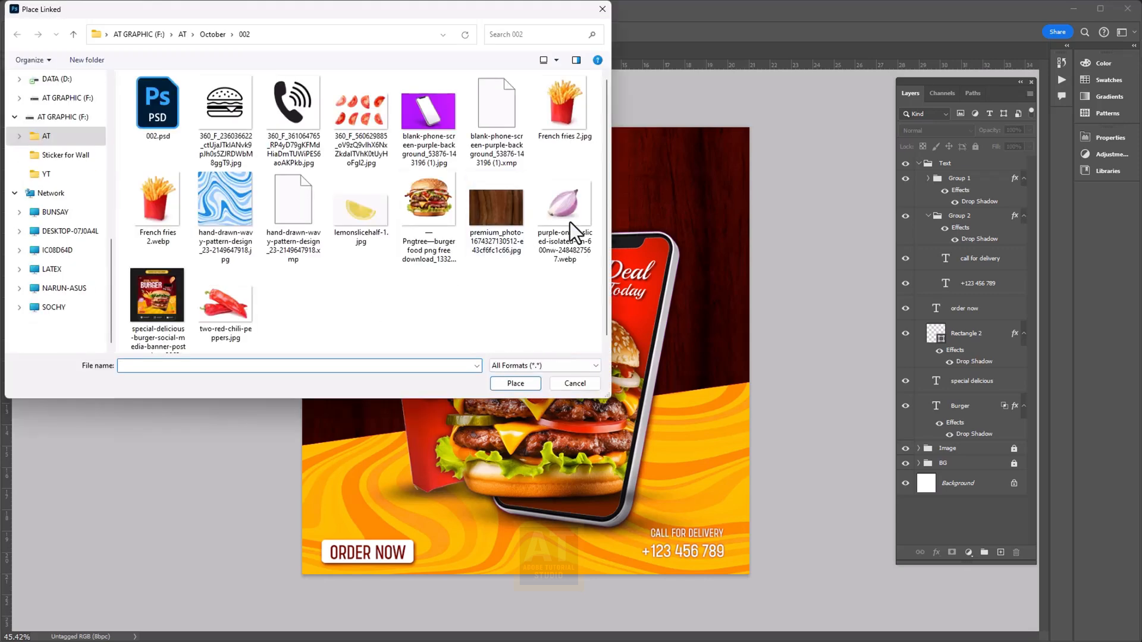
double_click(570, 223)
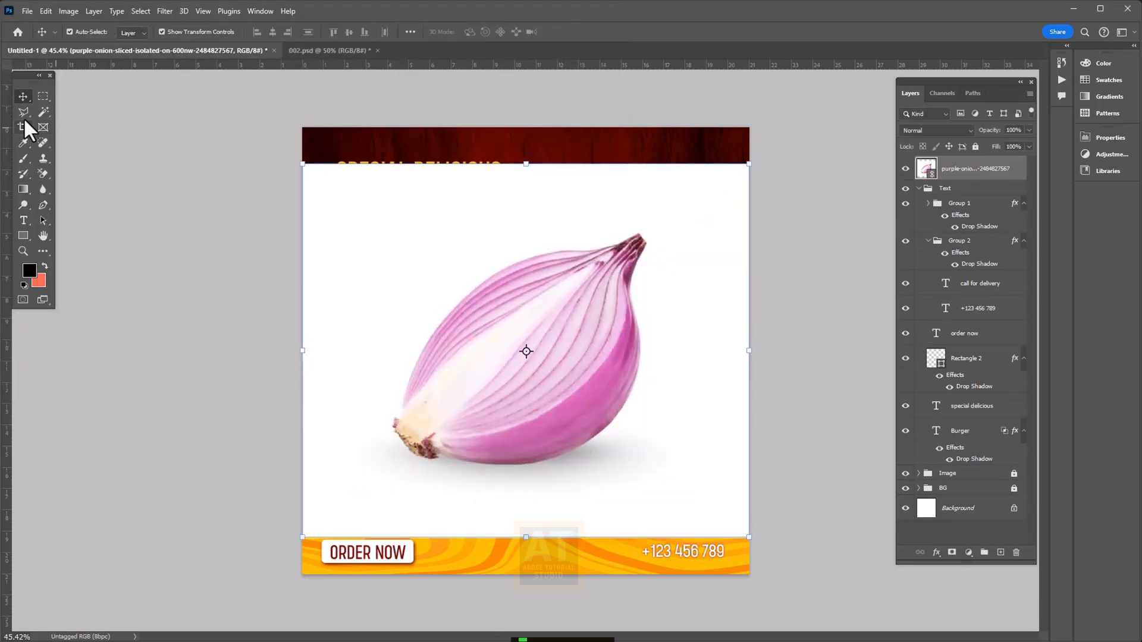
Select the onion with the Quick Selection tool and subtract the excess white area beside its stem
drag(37, 110, 63, 123)
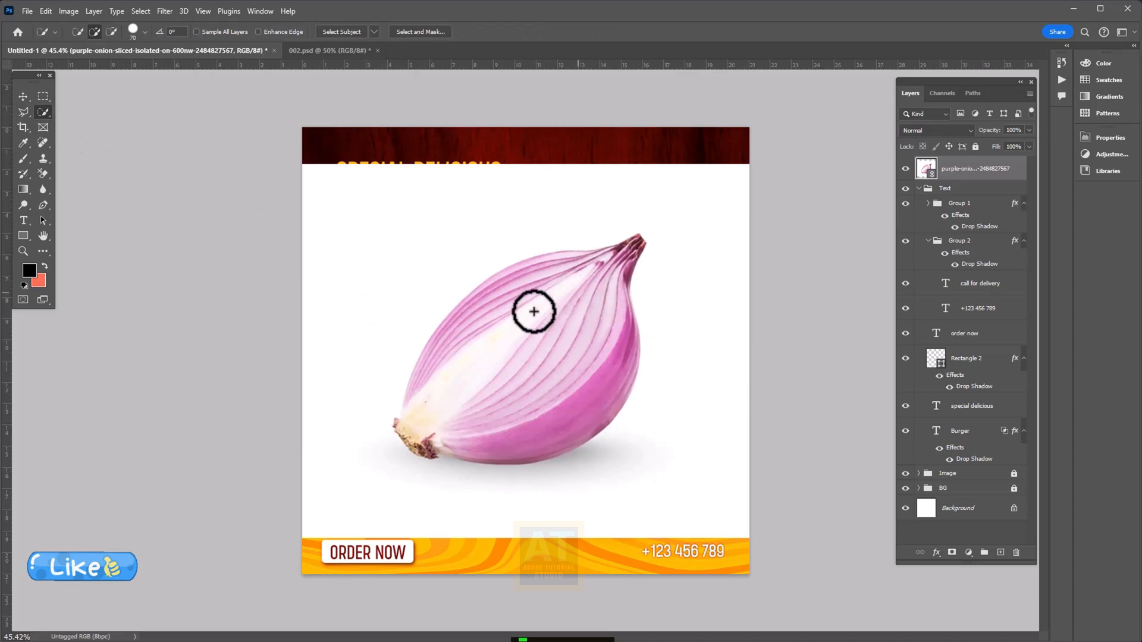
mouse_move(534, 311)
mouse_down()
mouse_move(570, 419)
mouse_move(628, 326)
mouse_move(633, 268)
mouse_move(528, 268)
mouse_up()
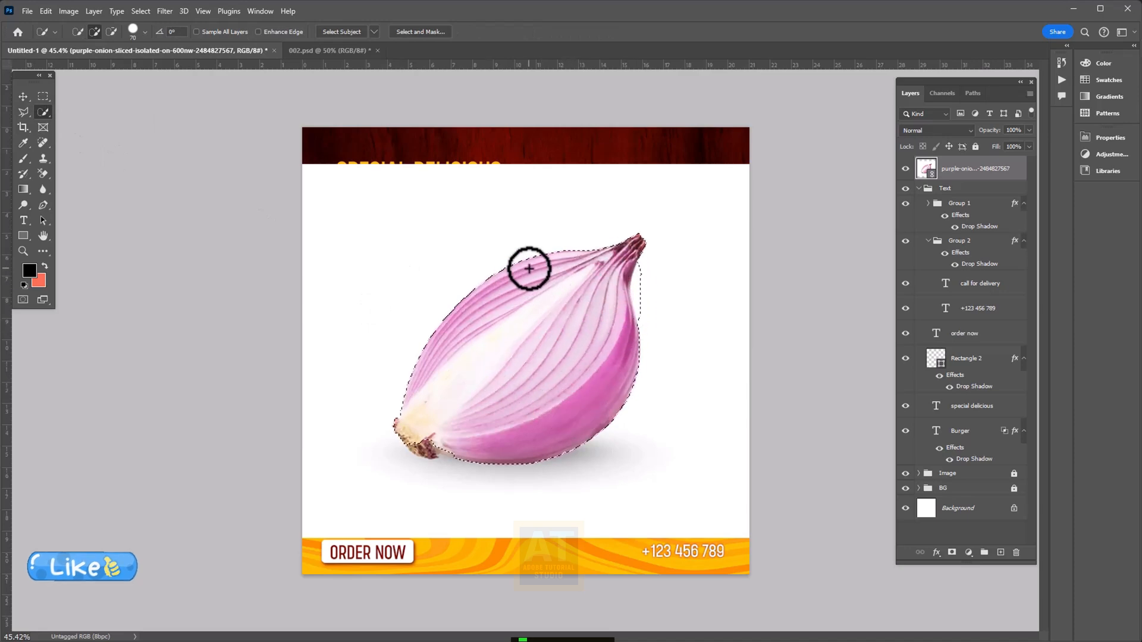
alt+click(647, 293)
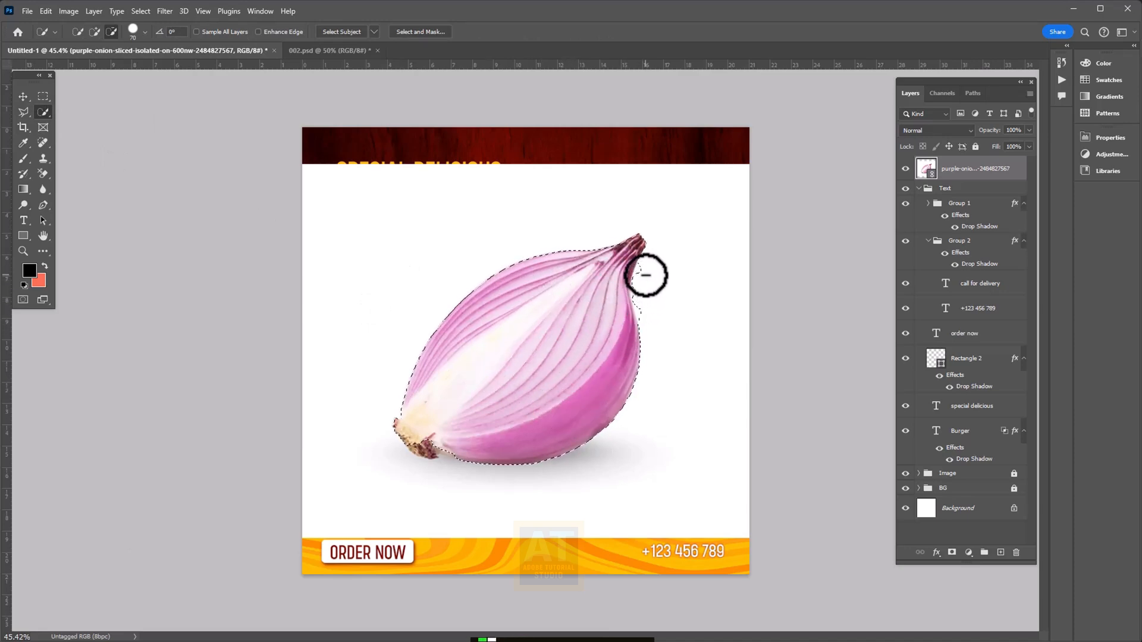
drag(646, 275, 646, 335)
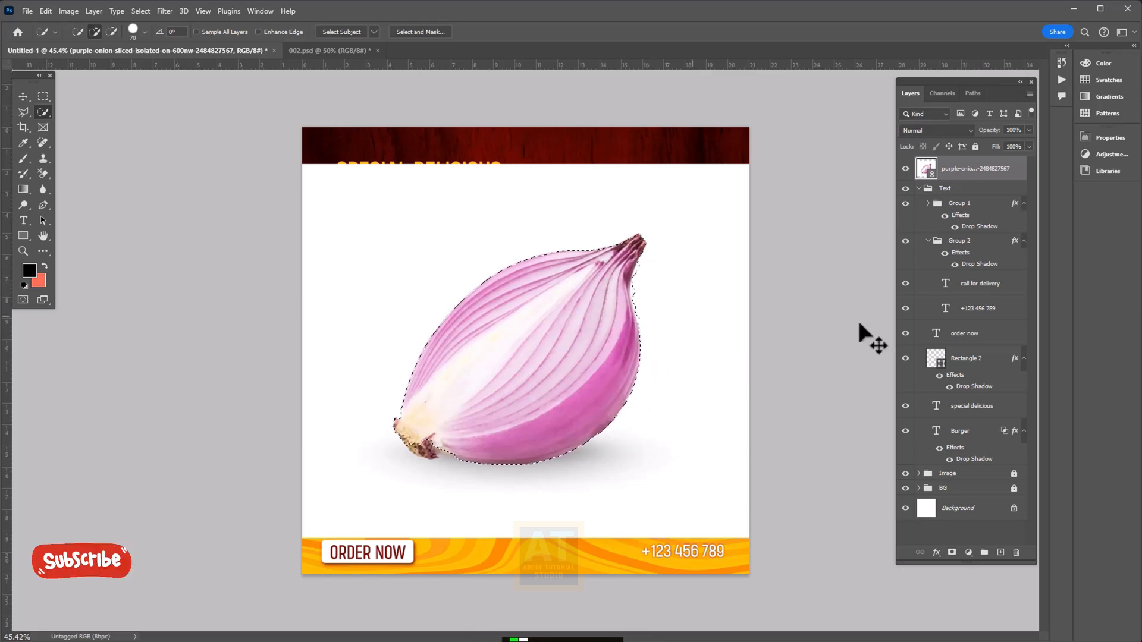
Rasterize the onion image, cut the selected onion onto its own layer and delete the leftover white background layer
right_click(969, 169)
click(983, 365)
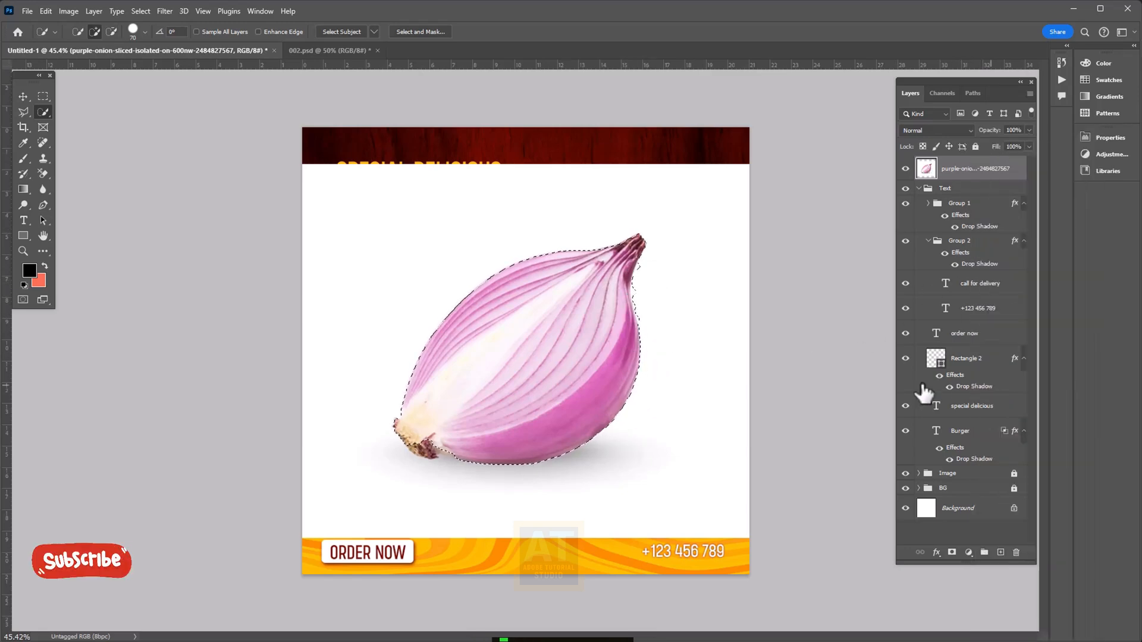
key(Delete)
key(ctrl+d)
key(ctrl+v)
key(ctrl+t)
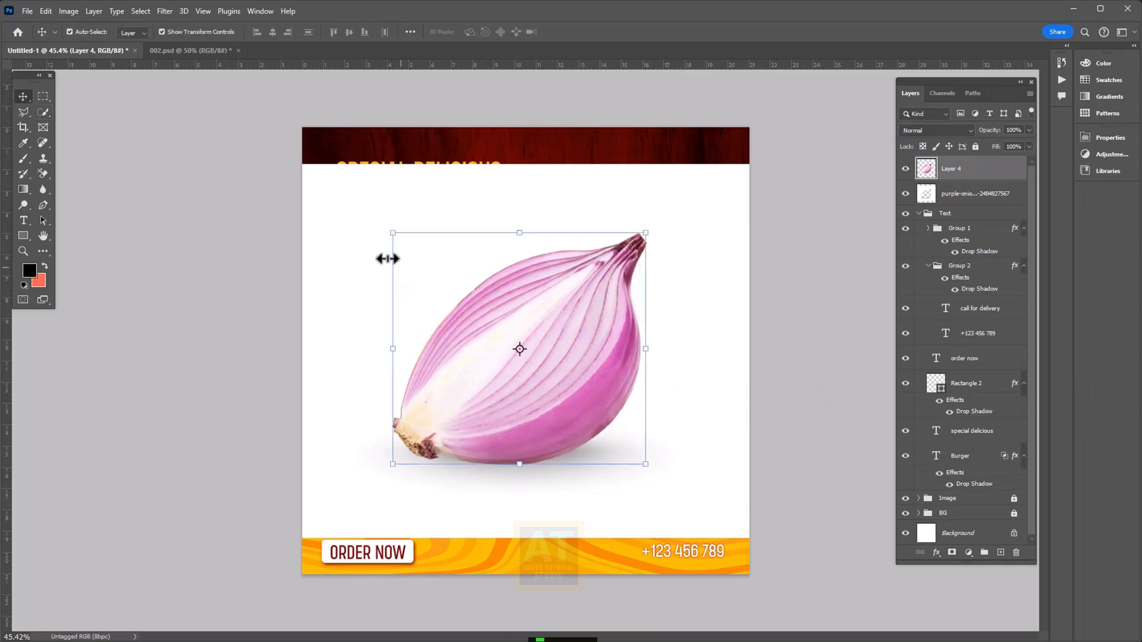
drag(387, 257, 382, 301)
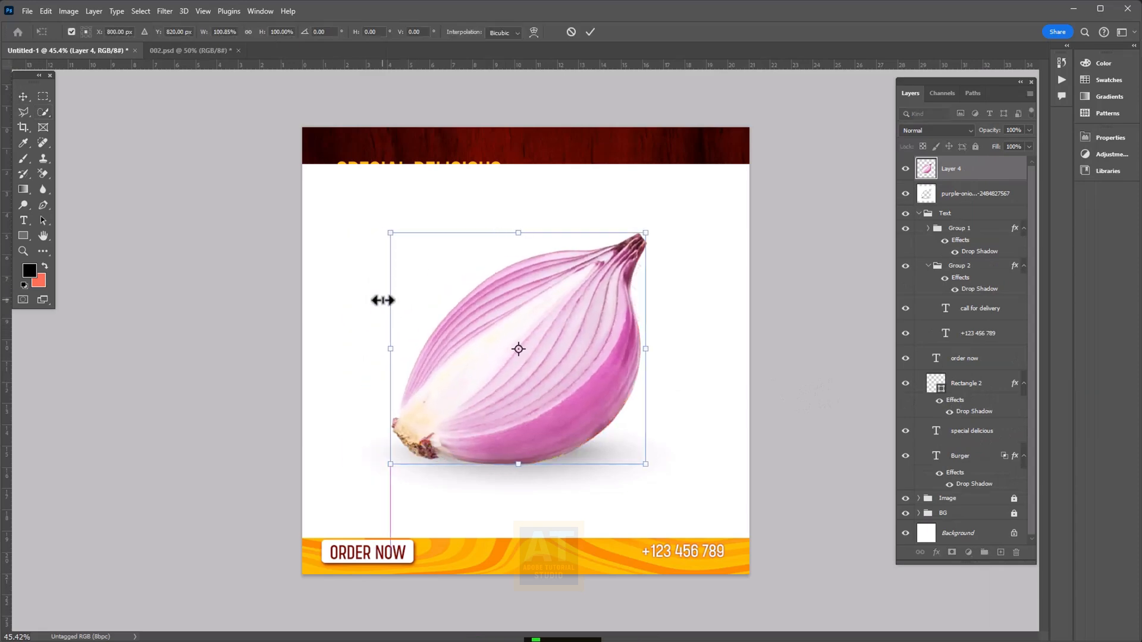
key(Return)
click(325, 279)
key(Delete)
Scale the onion down to about 38% and place it partly over the banner's upper-right corner
drag(470, 349, 278, 161)
drag(454, 289, 341, 189)
drag(287, 146, 703, 163)
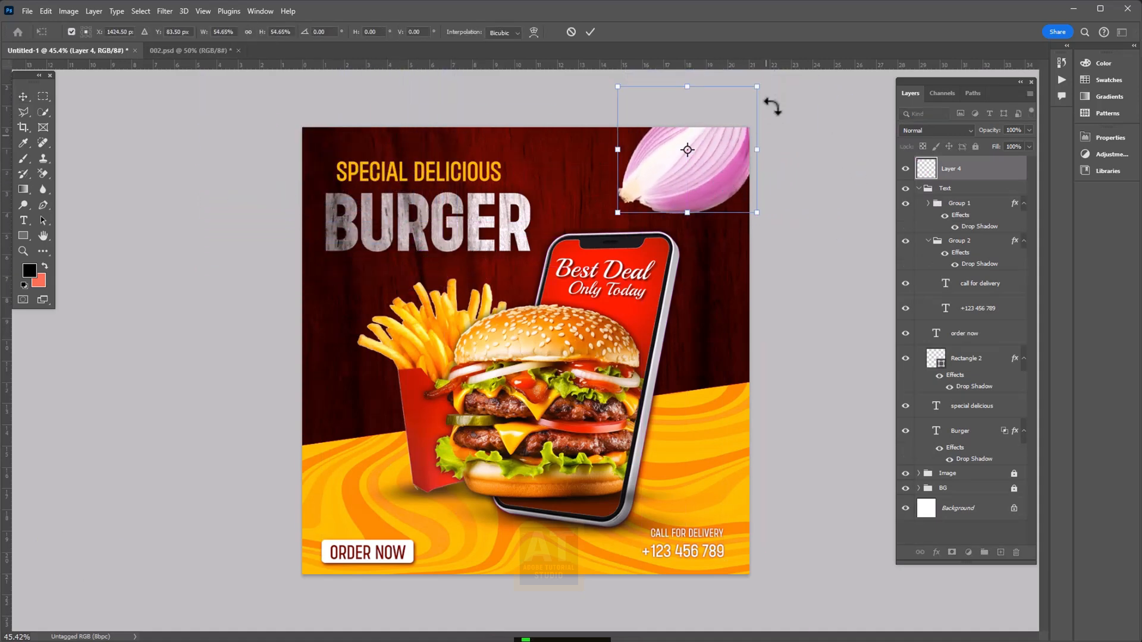
drag(759, 85, 718, 121)
drag(682, 161, 735, 146)
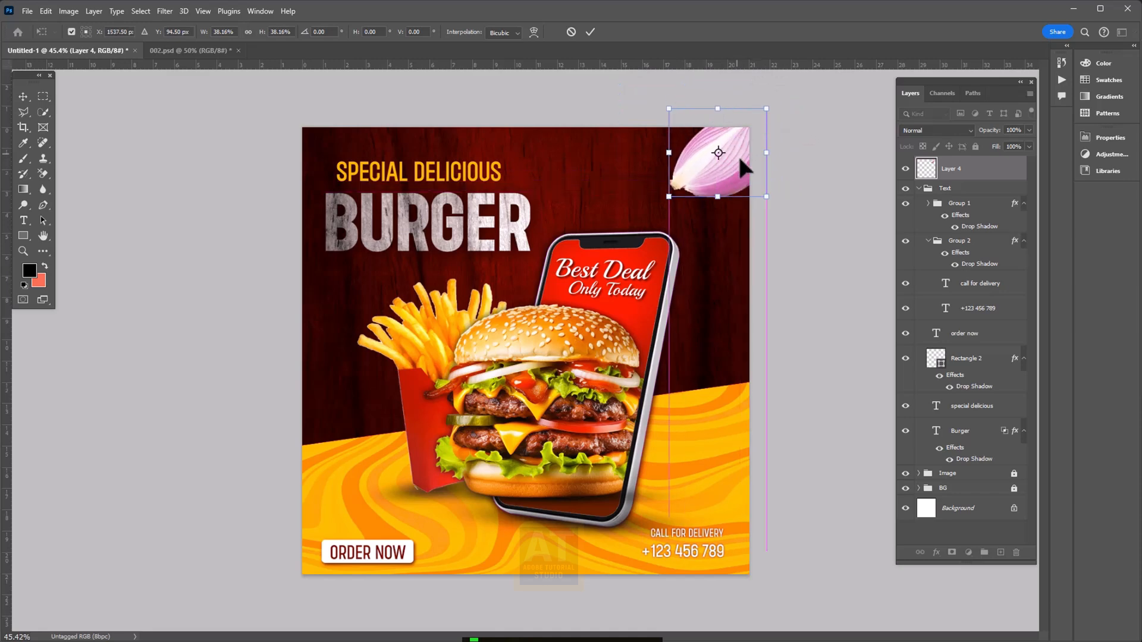
key(Return)
Apply a Gaussian Blur with a 9.8 px radius to the onion layer
click(165, 11)
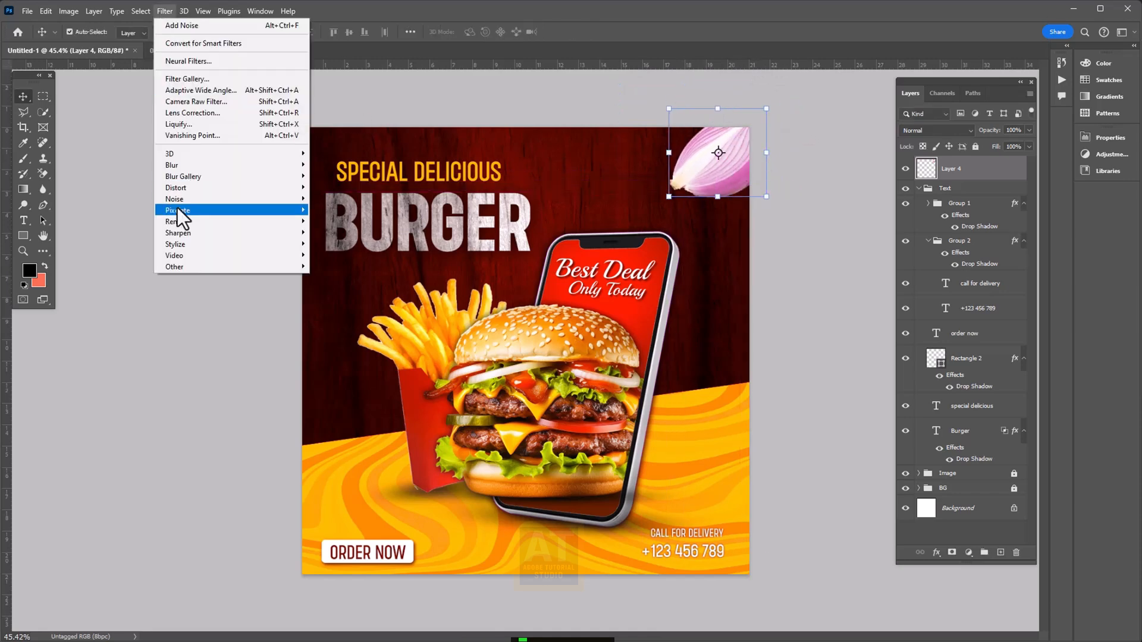
mouse_move(189, 168)
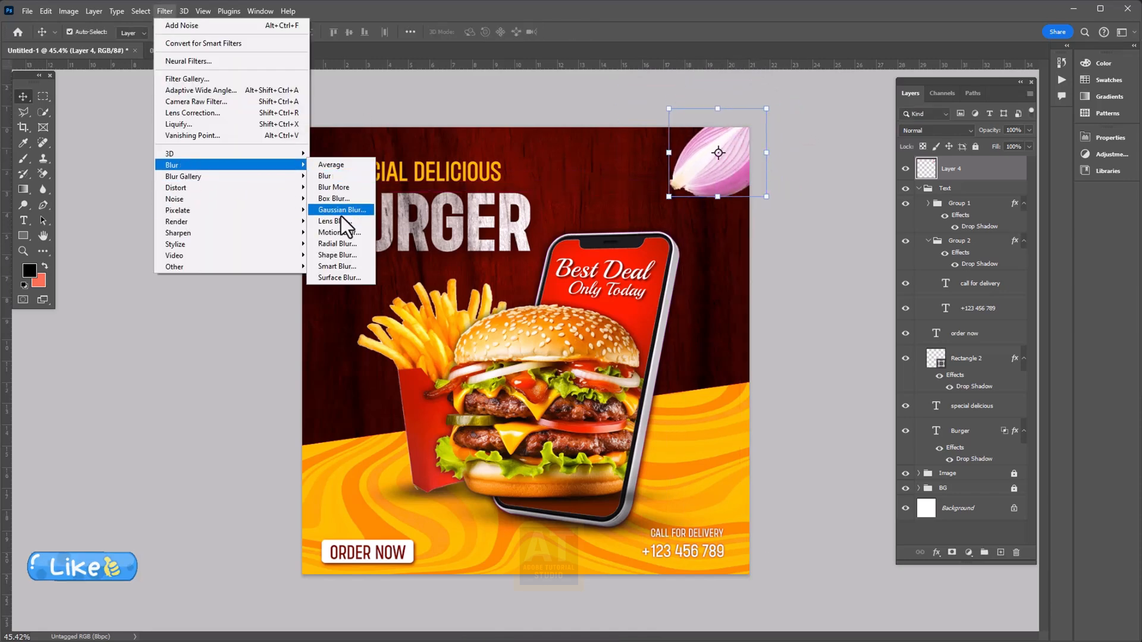
click(341, 216)
drag(810, 543, 801, 544)
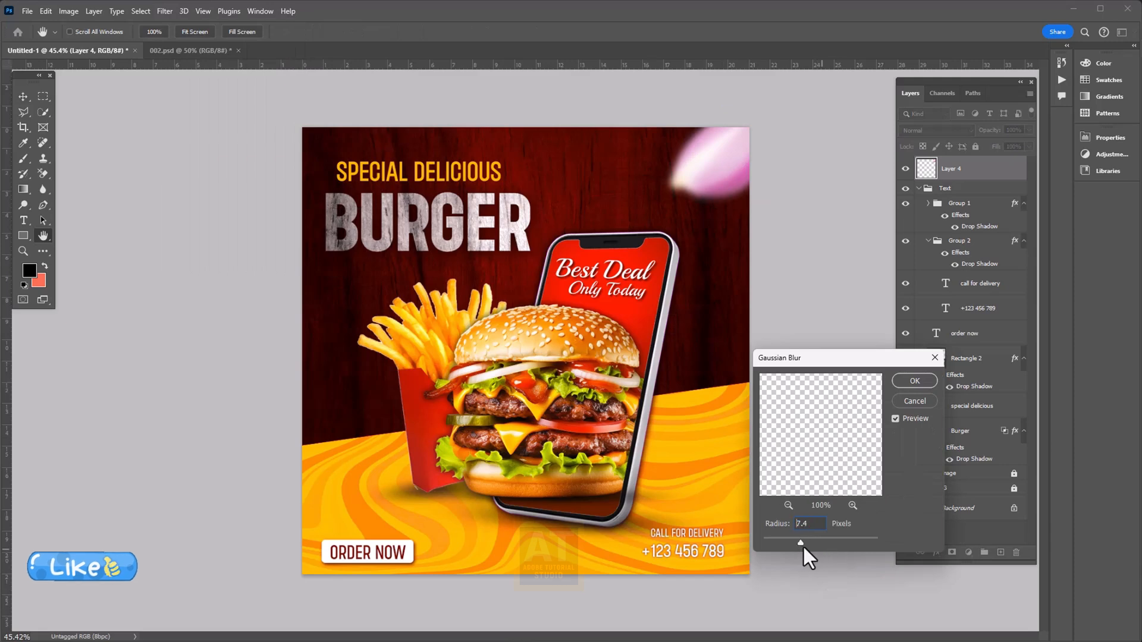
click(914, 381)
key(v)
click(127, 95)
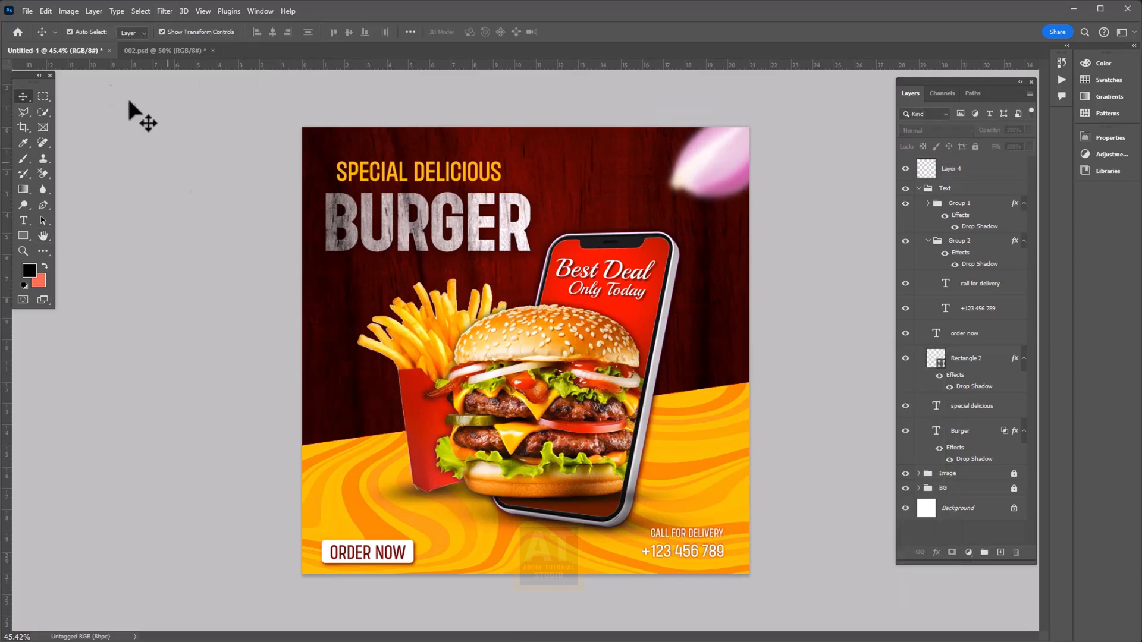
Place the lemonslicehalf-1.jpg image into the banner as a linked file
click(27, 12)
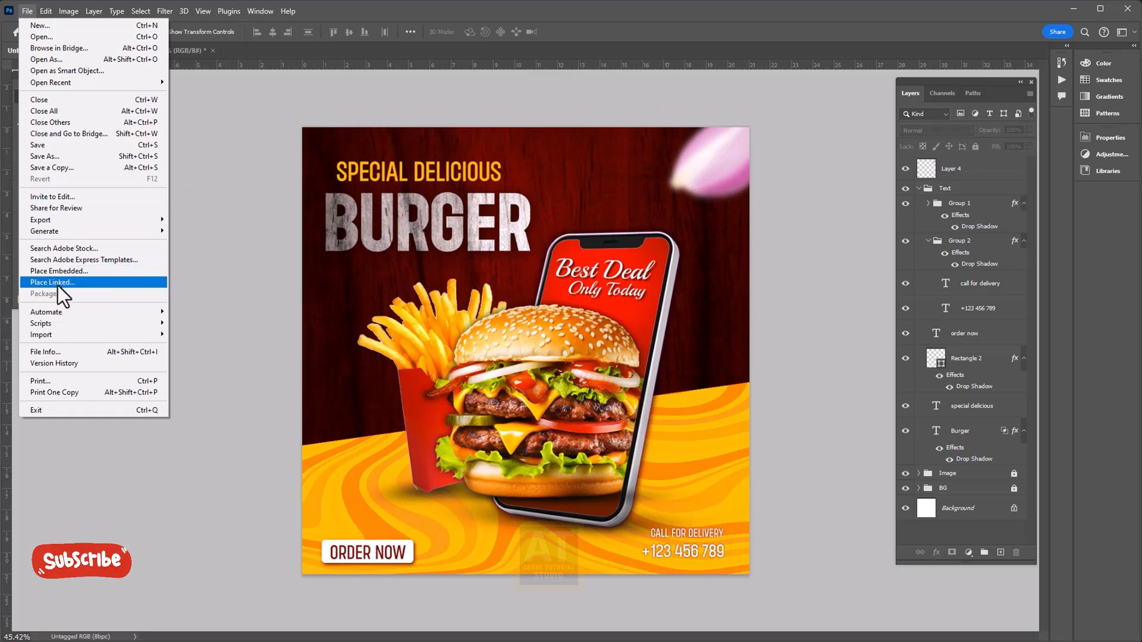
click(58, 286)
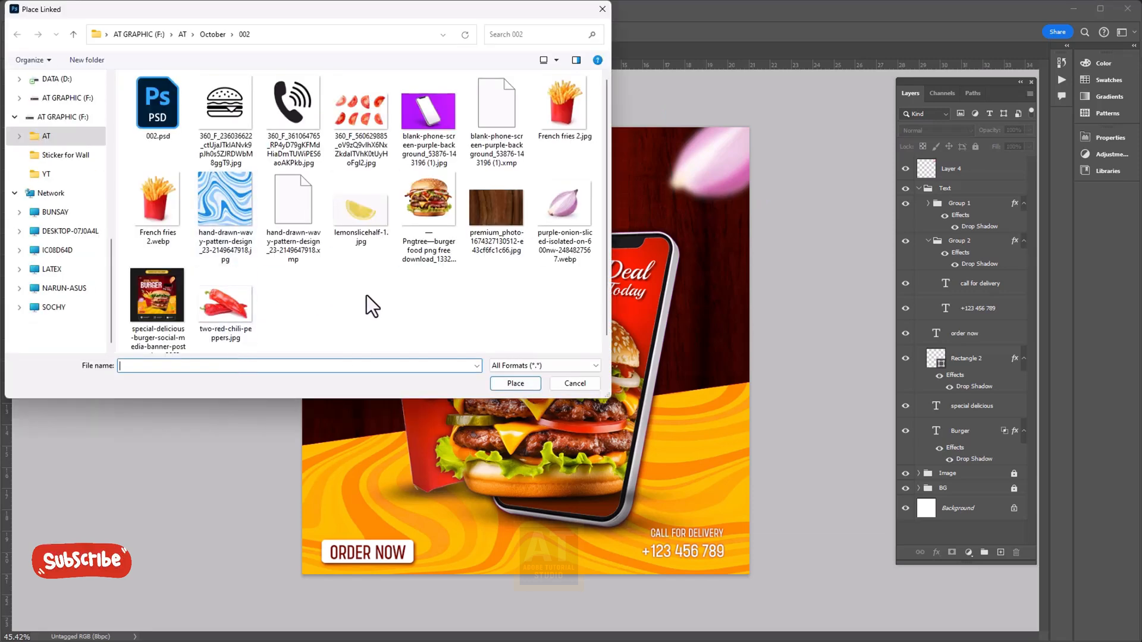
double_click(354, 232)
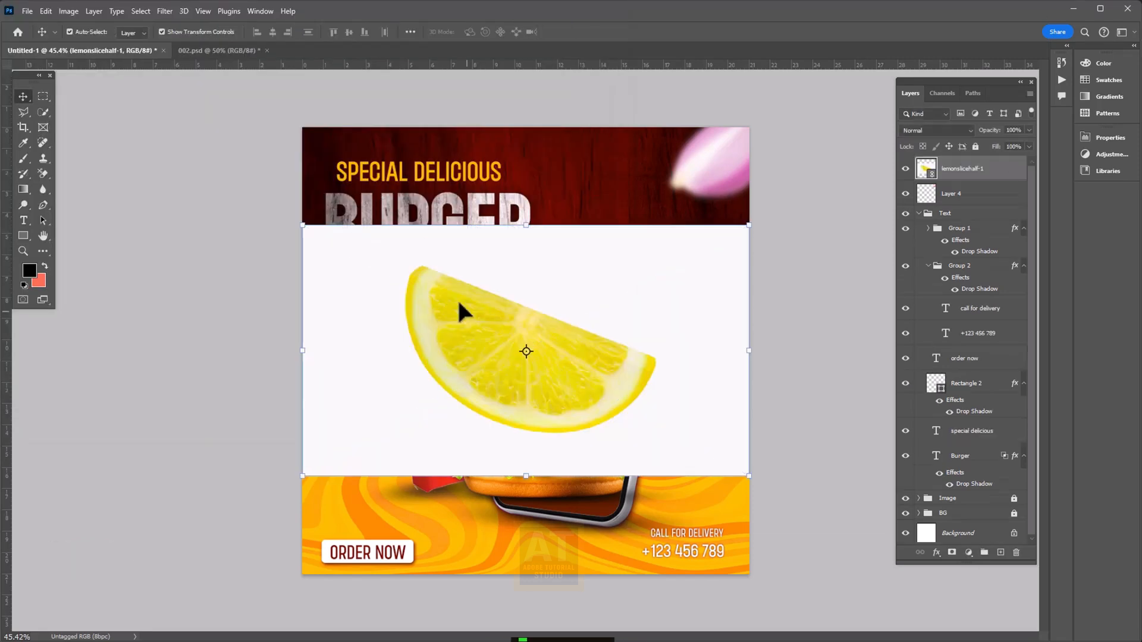
key(Return)
Rasterize the lemon slice layer and remove its white background with the Magic Wand
key(w)
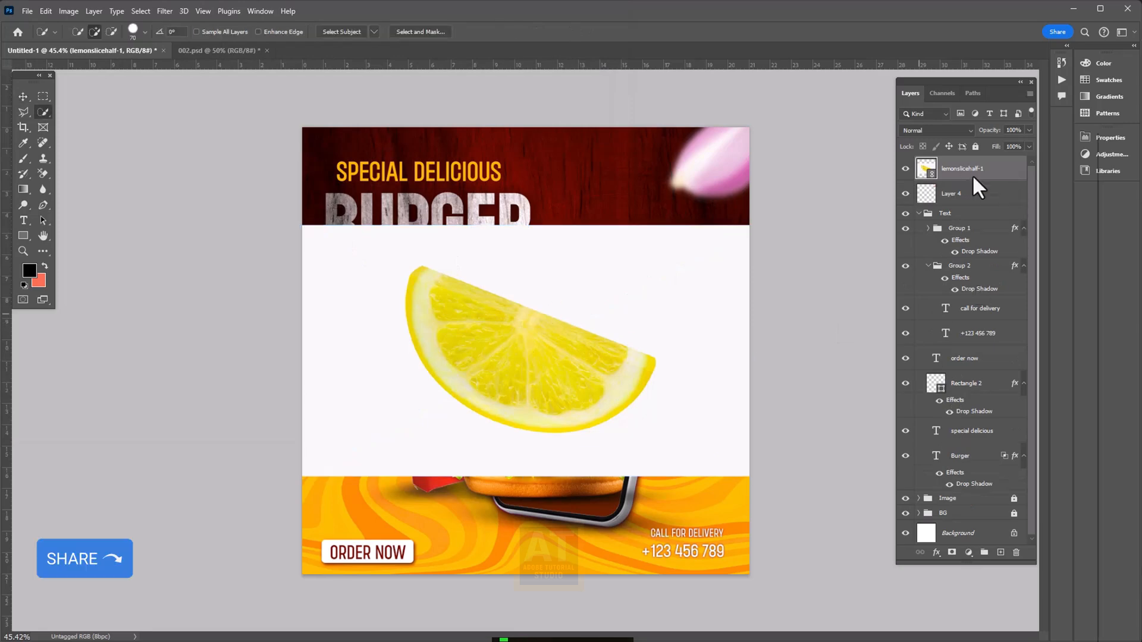
right_click(971, 173)
click(1001, 386)
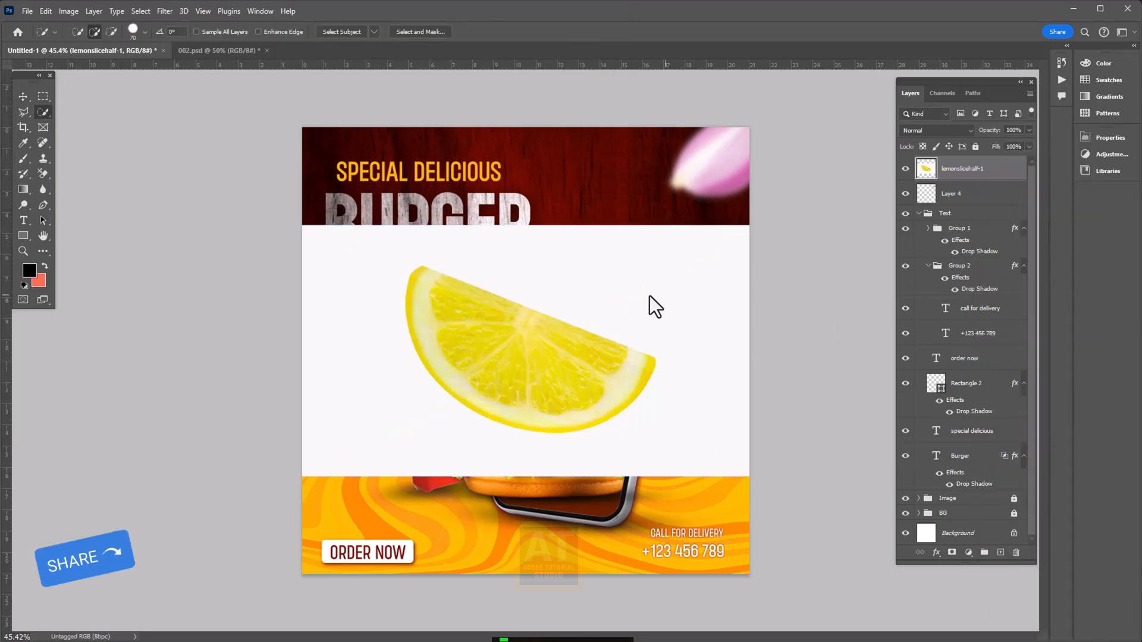
key(shift+w)
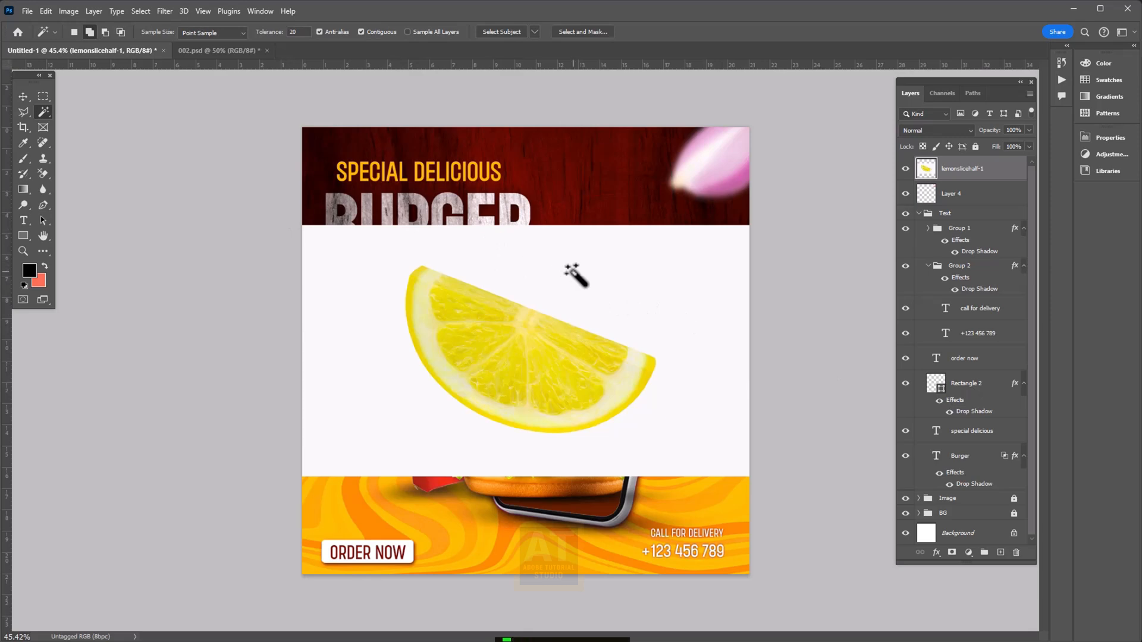
key(Delete)
key(ctrl+d)
key(v)
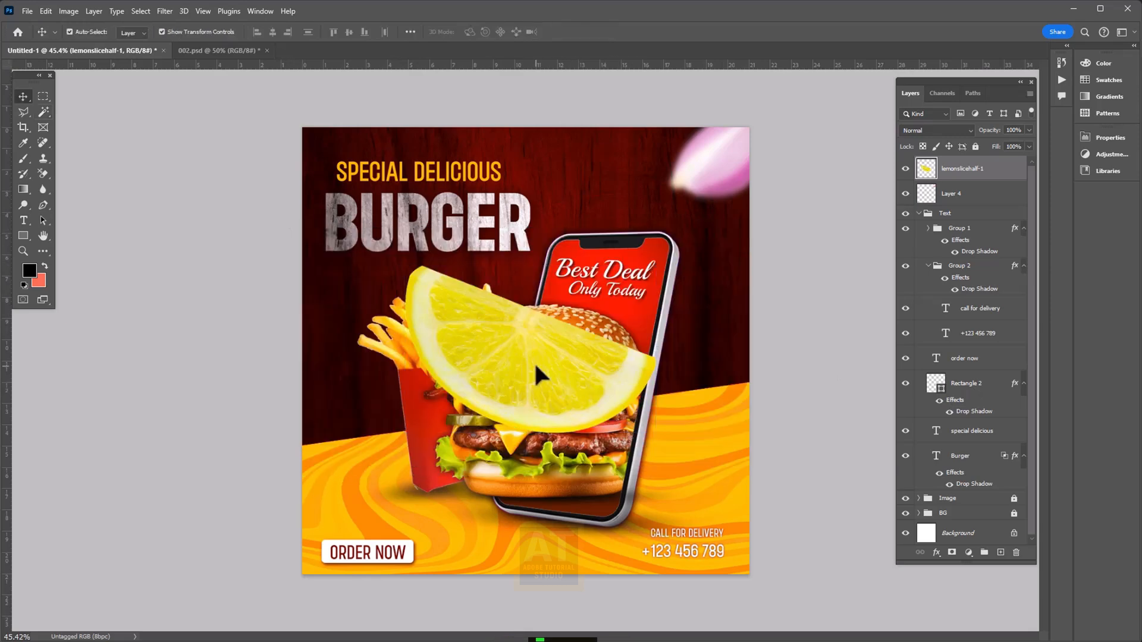
Shrink the lemon slice and place it partly over the banner's left edge beside the fries
drag(656, 262, 503, 383)
drag(441, 413, 314, 385)
key(Return)
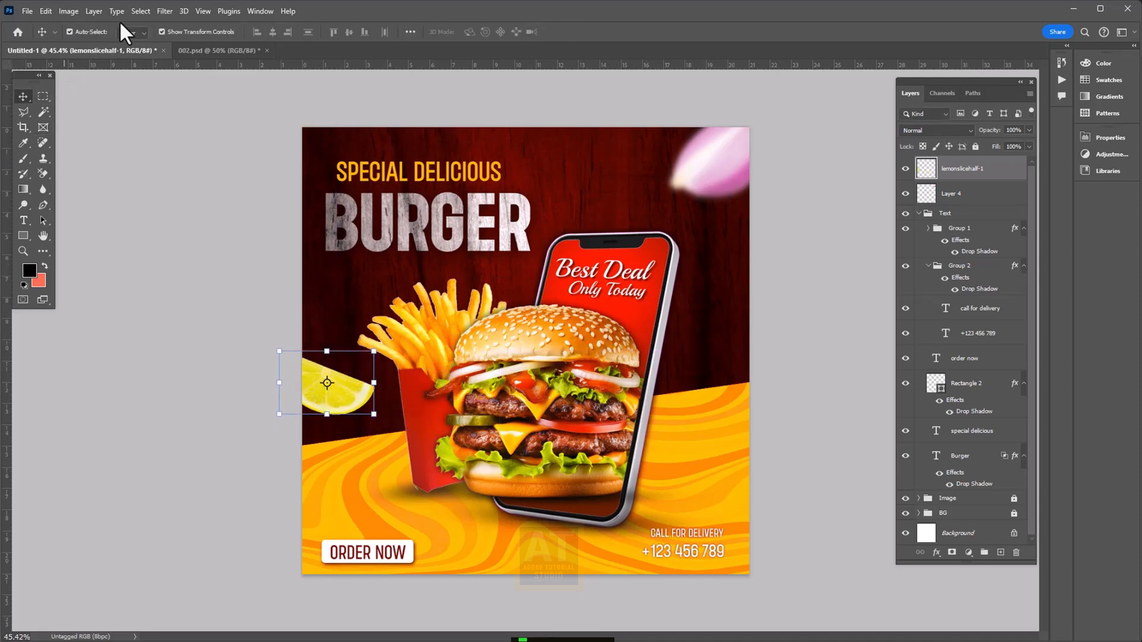
Repeat the last Gaussian Blur on the lemon slice and nudge the slice slightly downward
click(165, 10)
click(172, 24)
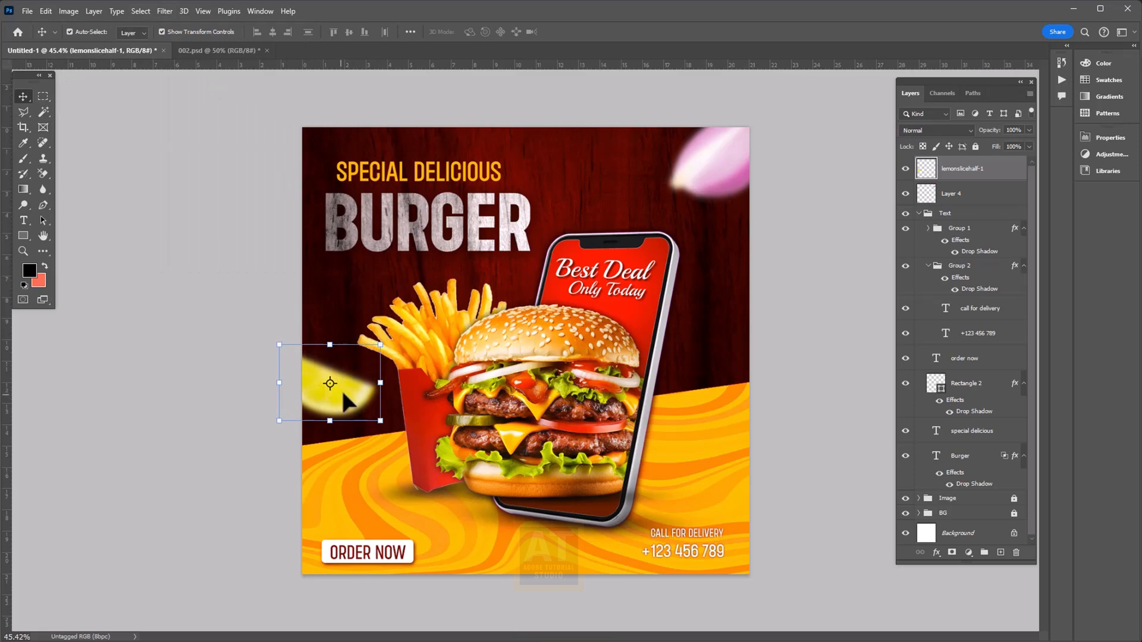
drag(342, 394, 347, 401)
click(147, 438)
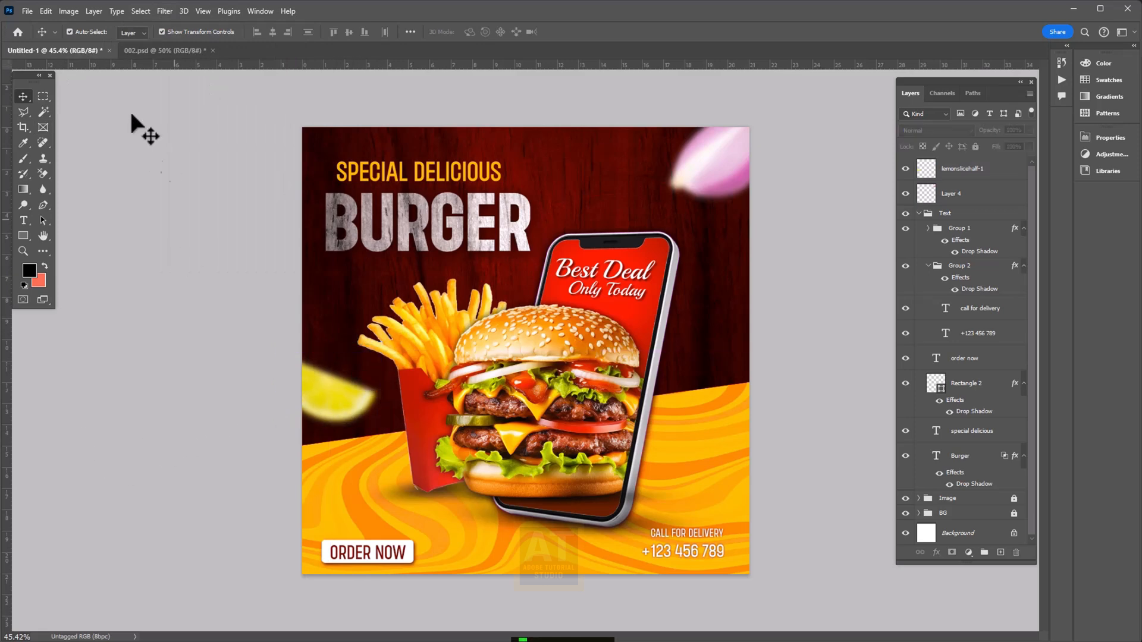
Place the two-red-chili-peppers.jpg image into the banner as a linked file
click(28, 12)
click(52, 283)
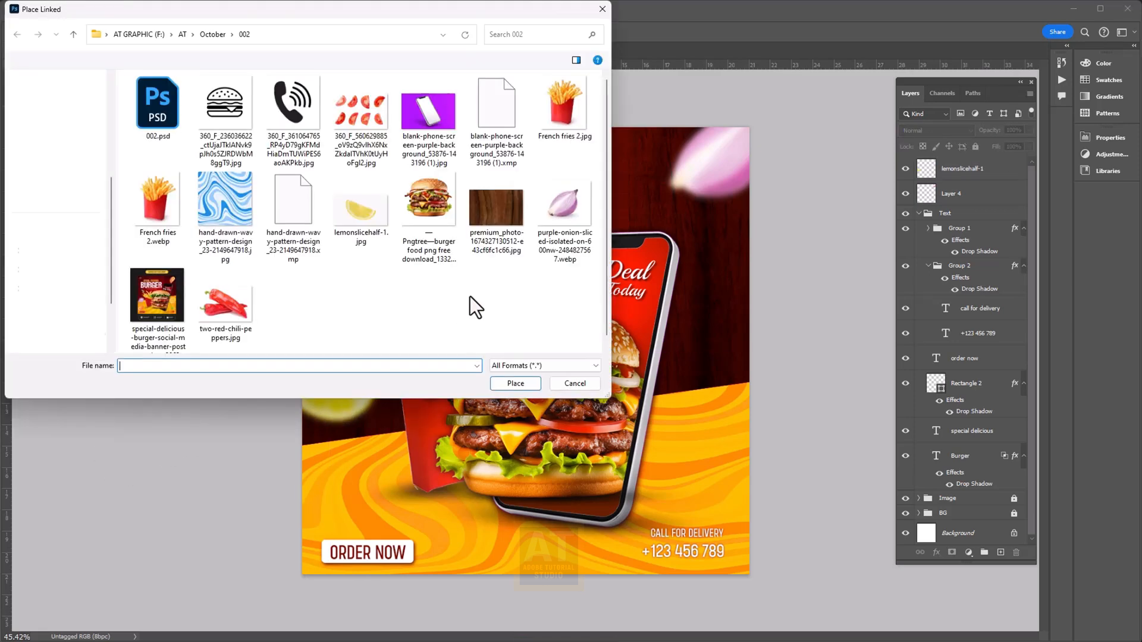
double_click(211, 291)
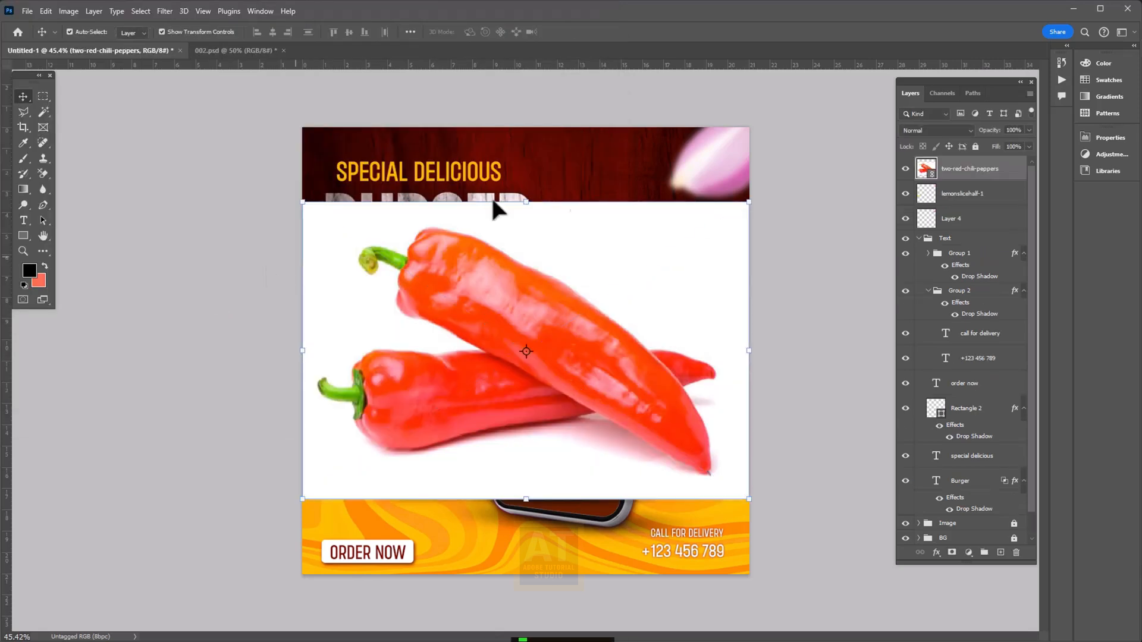
Rasterize the chili peppers layer and remove its white background and the shadow areas with the Magic Wand
right_click(959, 169)
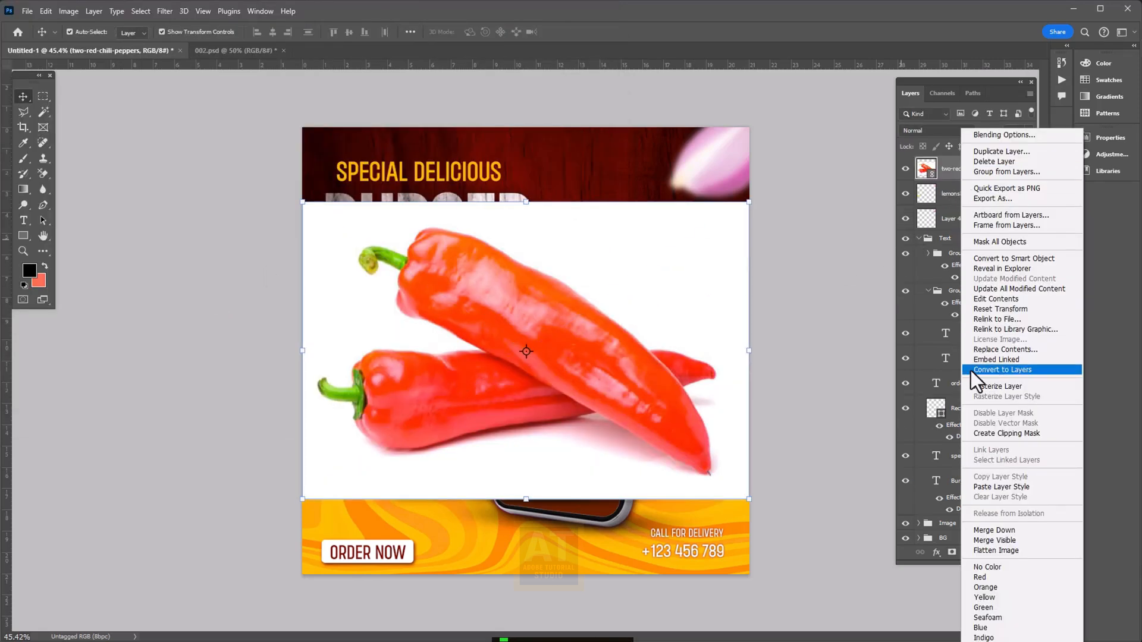
click(979, 388)
key(w)
click(647, 317)
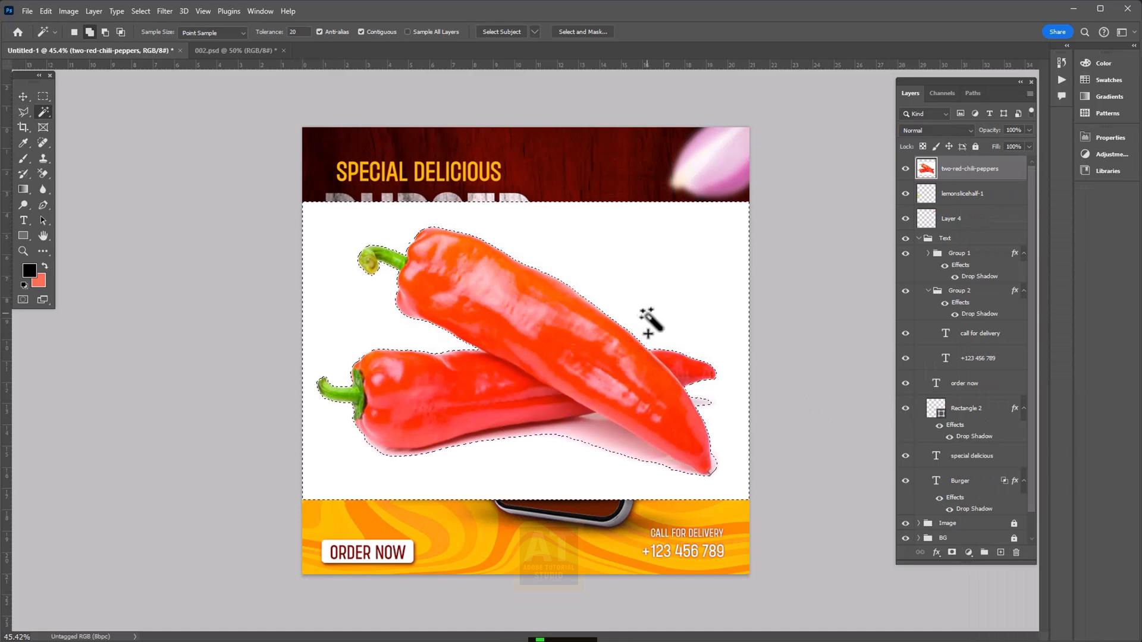
click(594, 433)
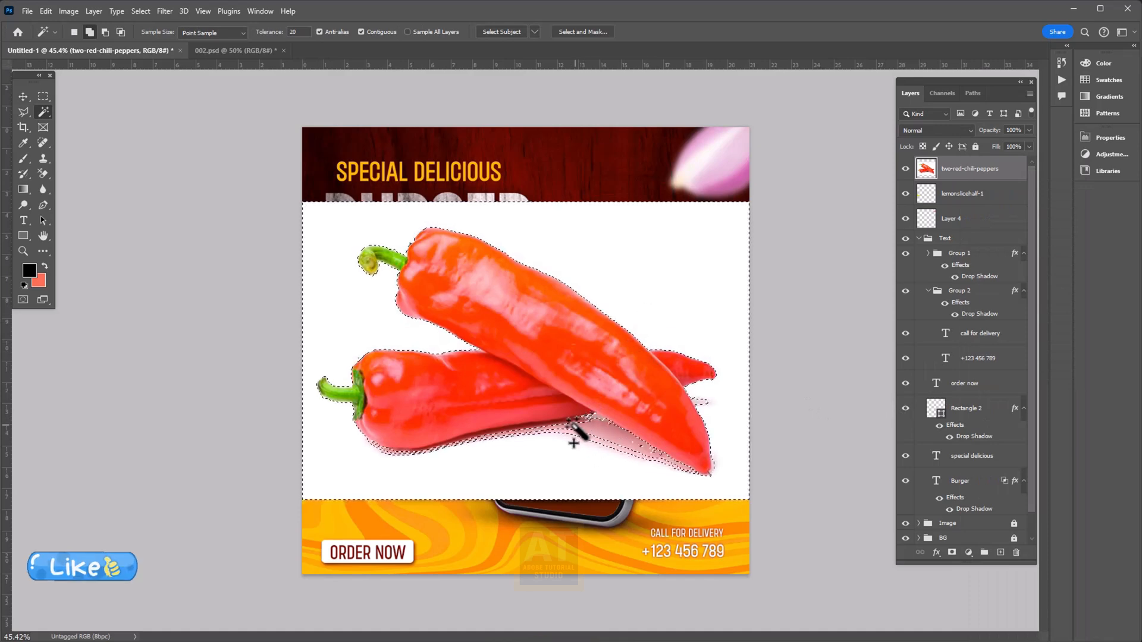
click(569, 429)
click(553, 433)
click(700, 403)
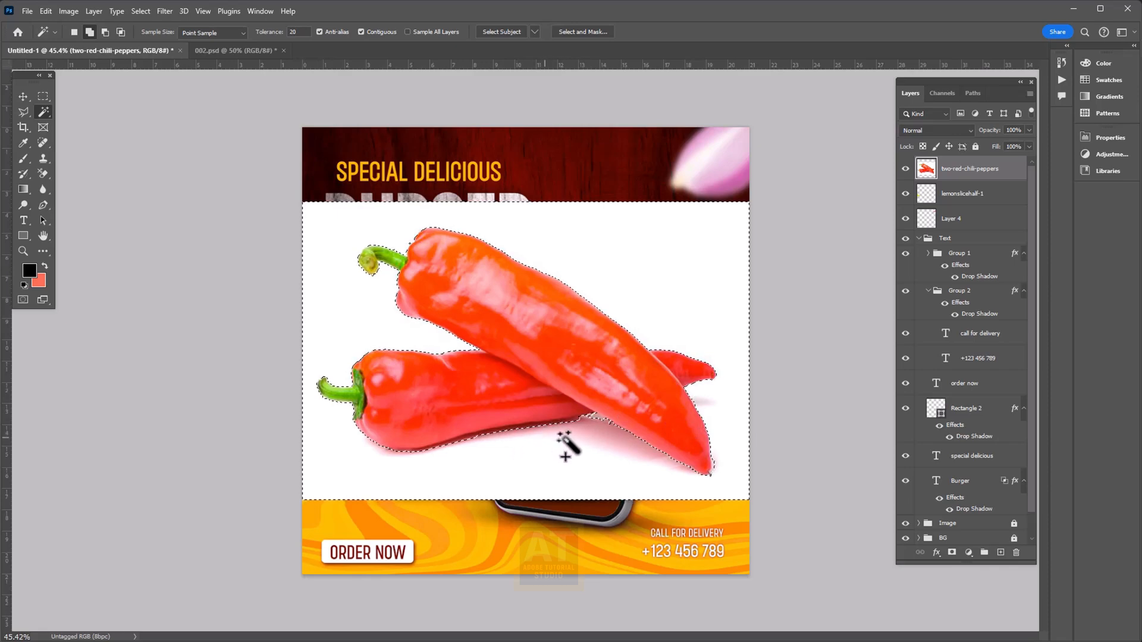
key(Delete)
key(ctrl+d)
key(v)
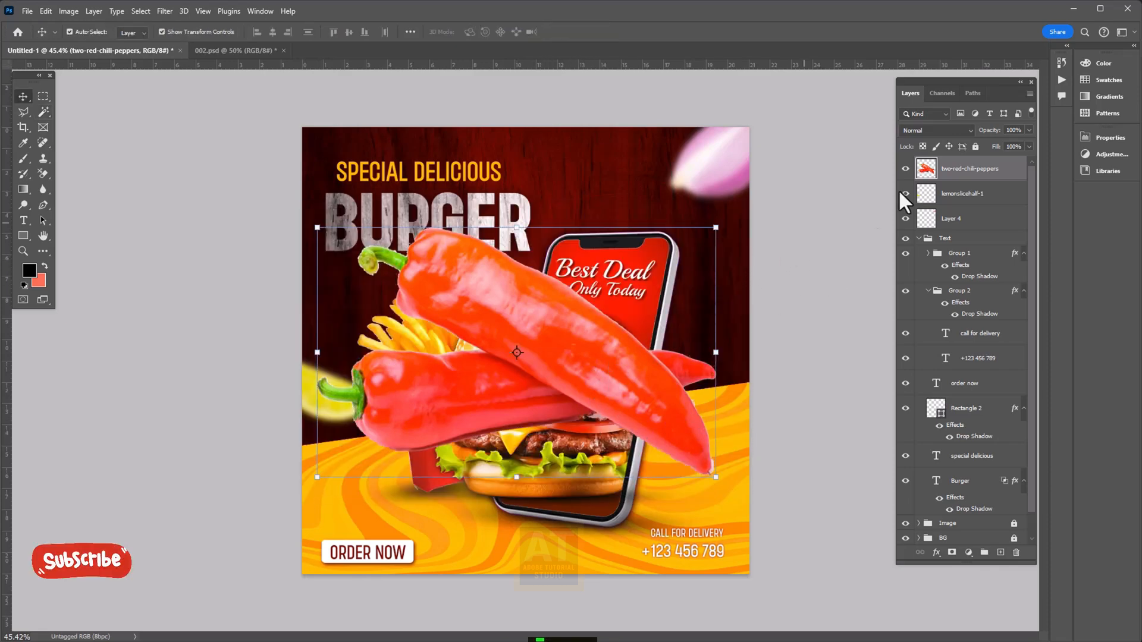
Convert the chili peppers to a smart object, then shrink and place them above the ORDER NOW button
right_click(955, 170)
click(967, 426)
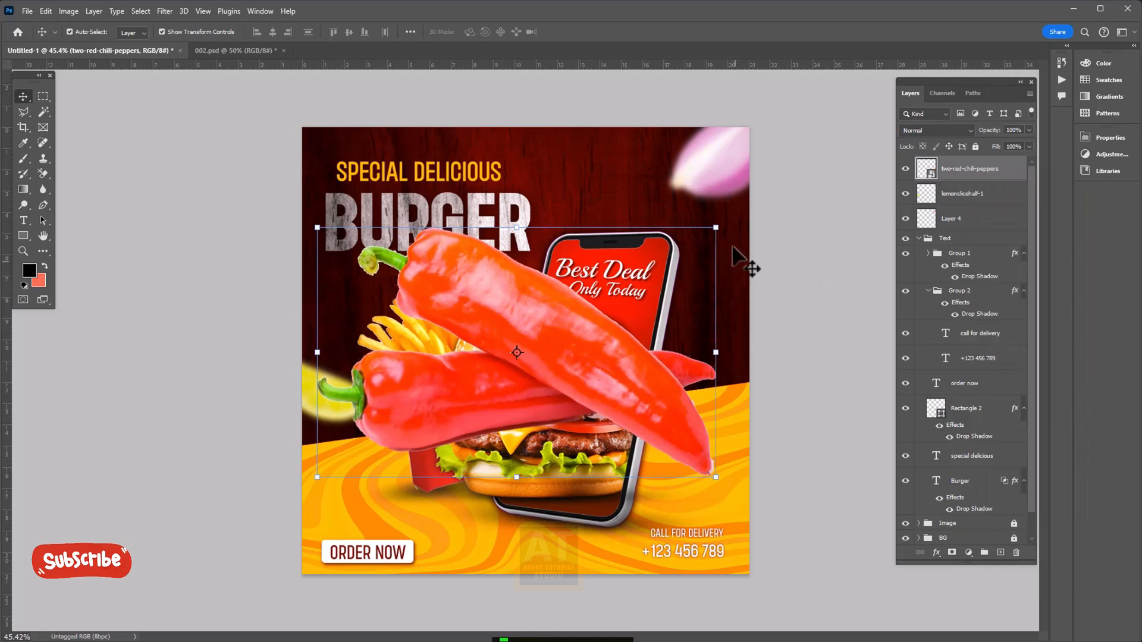
drag(717, 228, 422, 411)
drag(377, 451, 367, 494)
key(Return)
Apply a Gaussian Blur with a 4.0 px radius to the chili peppers
click(165, 10)
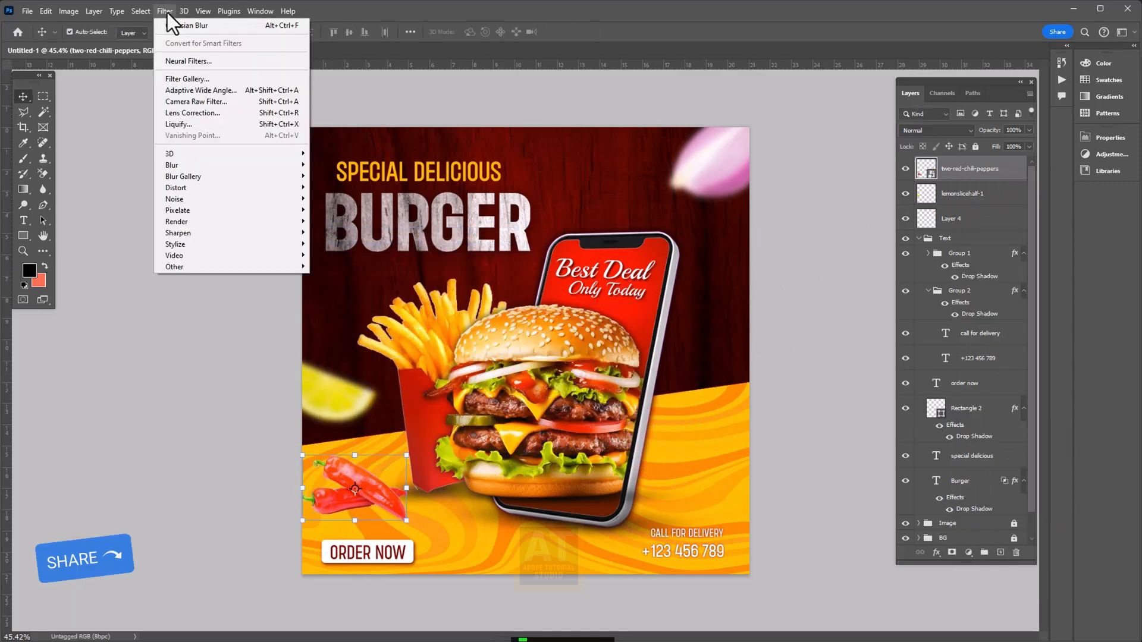
mouse_move(208, 165)
click(355, 213)
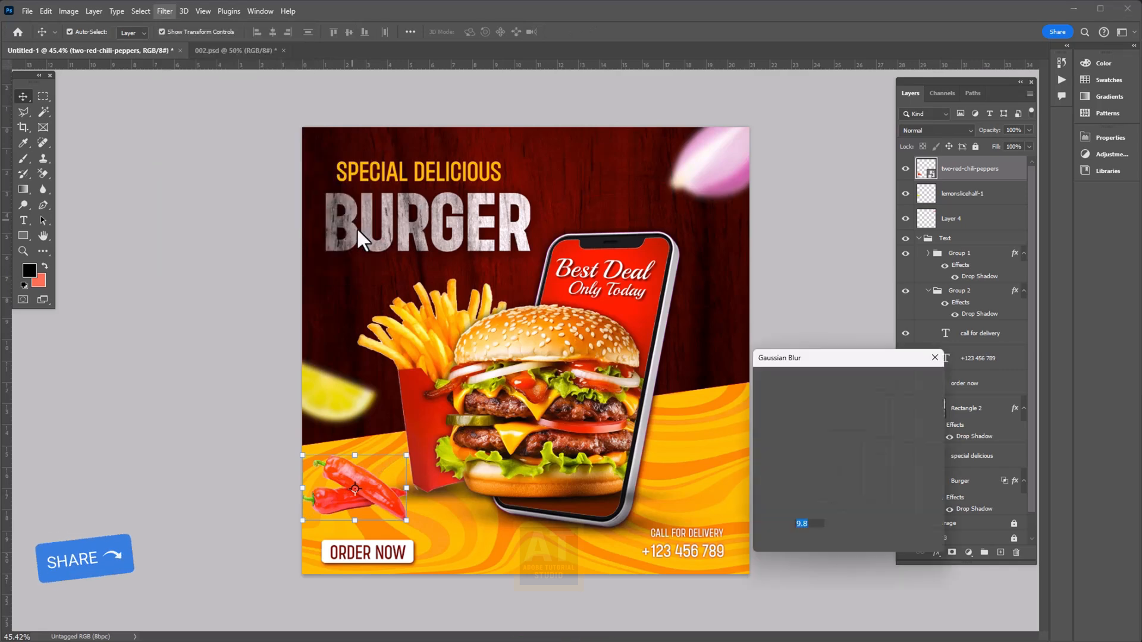
drag(780, 539, 779, 539)
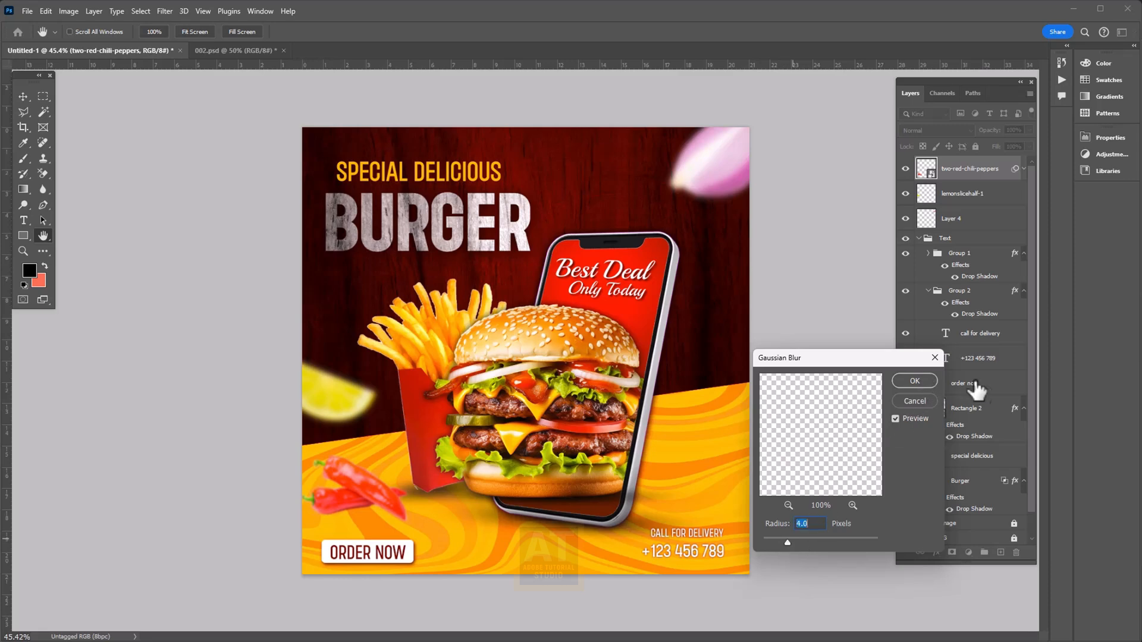
click(915, 381)
Place the 360_F_560629885 tomato slices image into the banner as a linked file and enlarge it
click(27, 7)
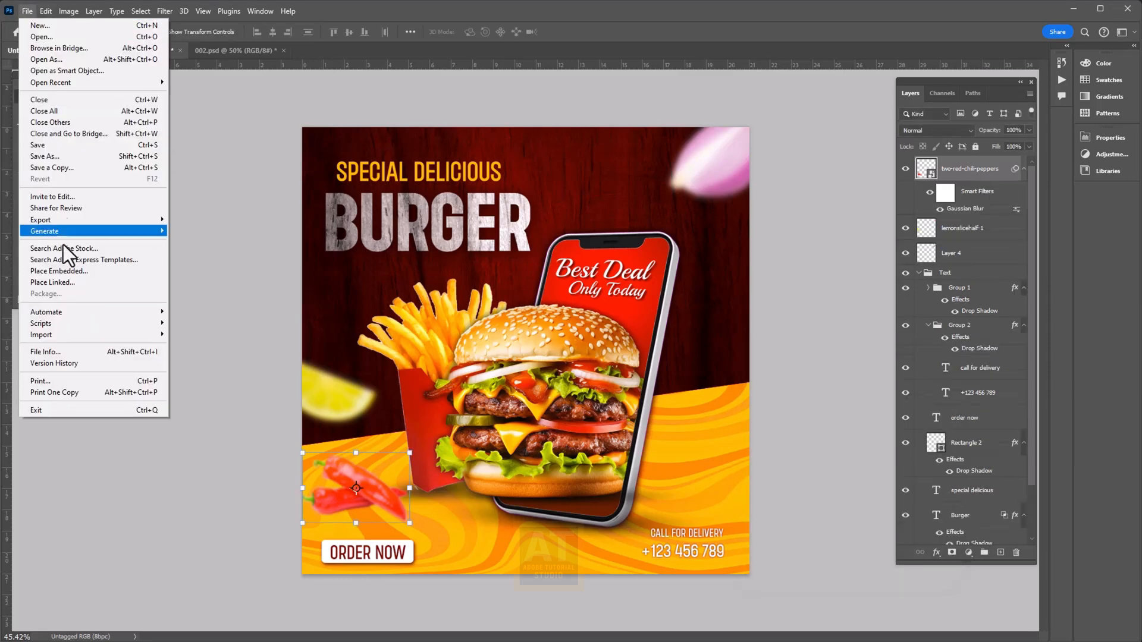
click(62, 281)
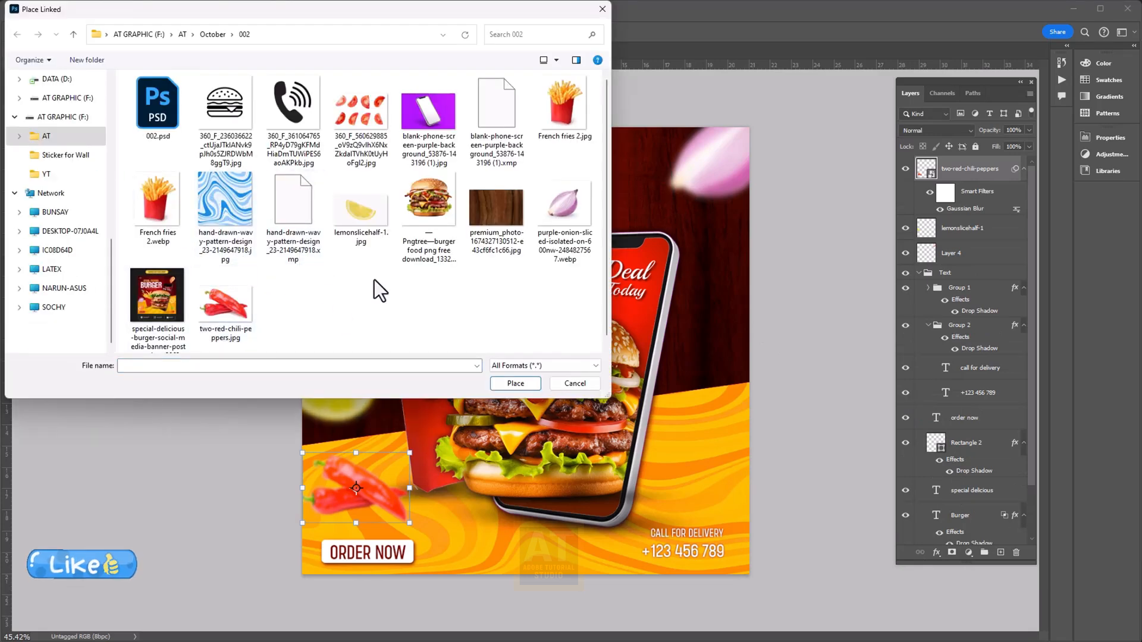
double_click(358, 108)
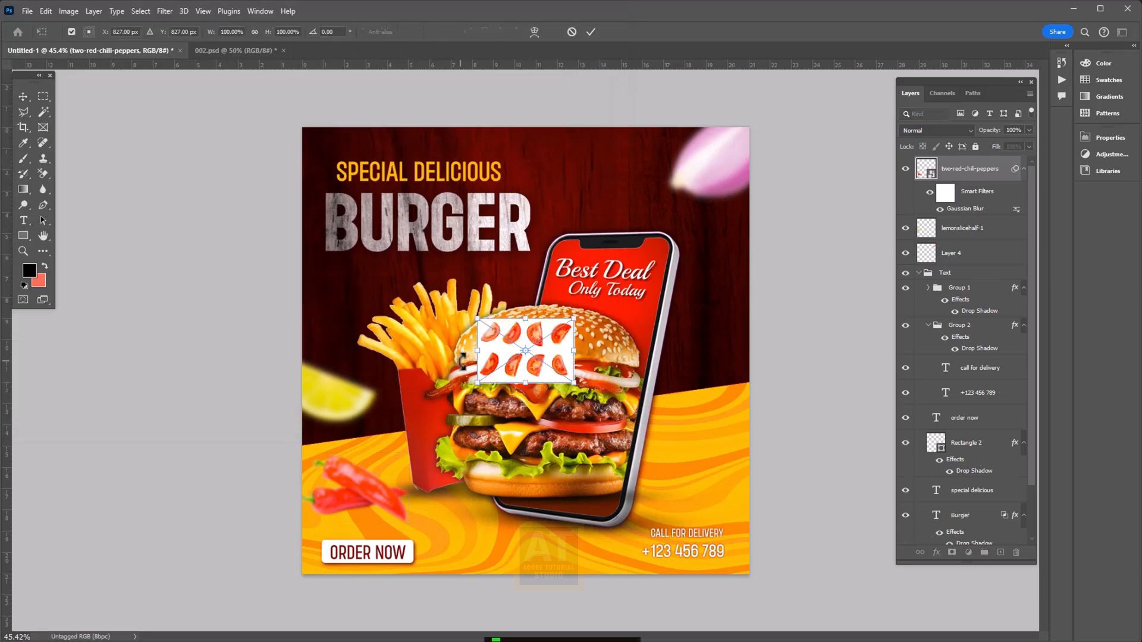
drag(576, 320, 738, 209)
key(Return)
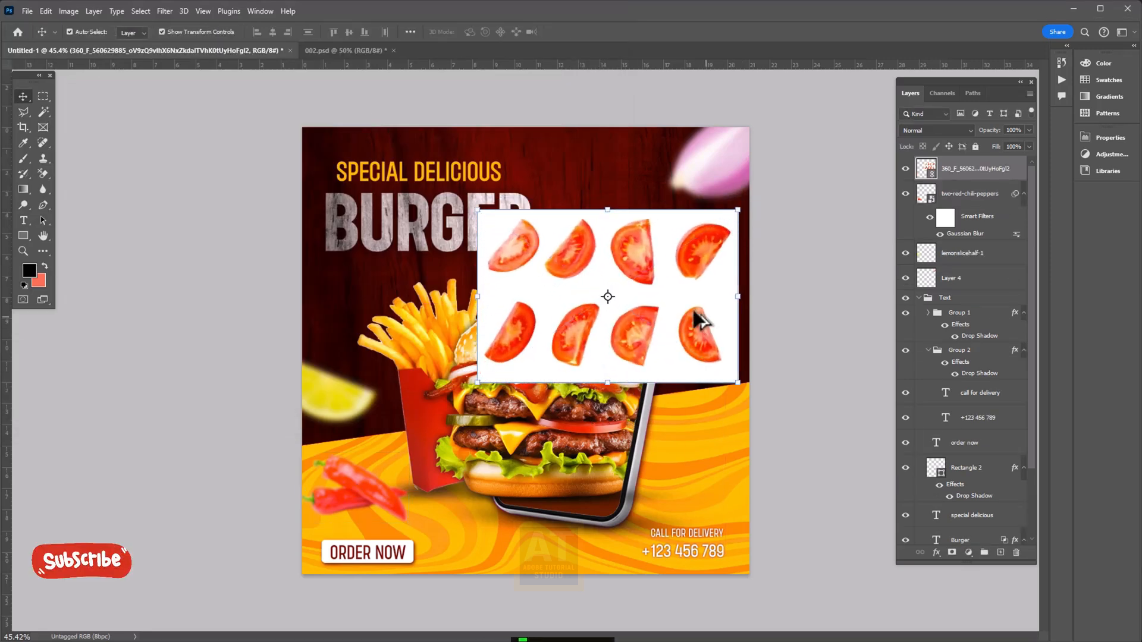
Select the tomato image's white background with the Magic Wand, rasterize the layer and remove the selected background
scroll(691, 307, up, 3)
key(w)
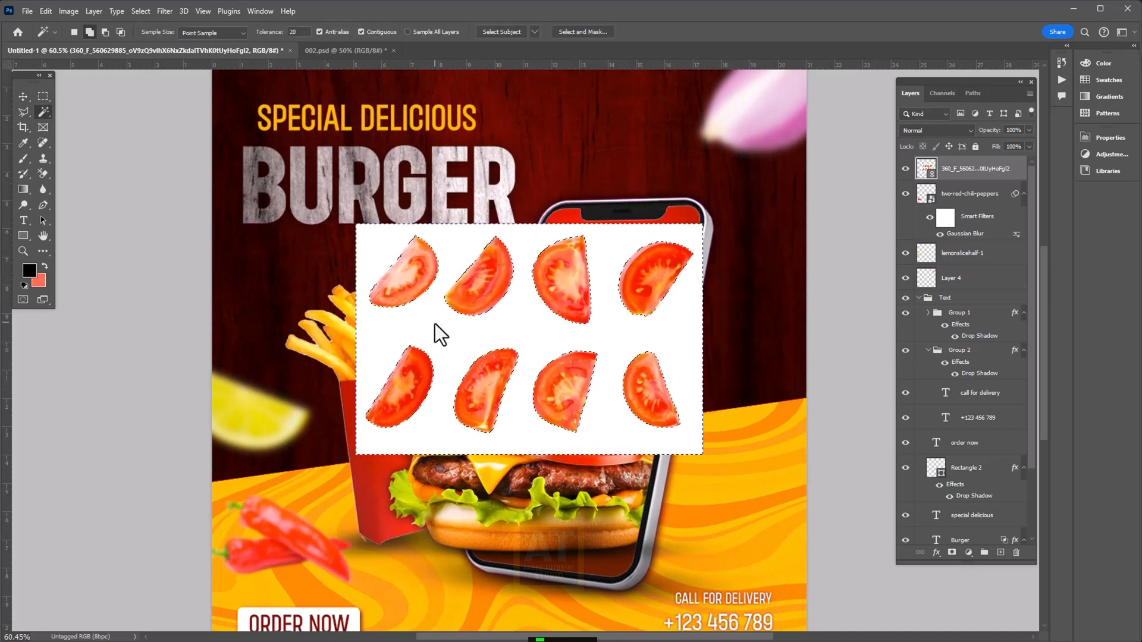
click(523, 333)
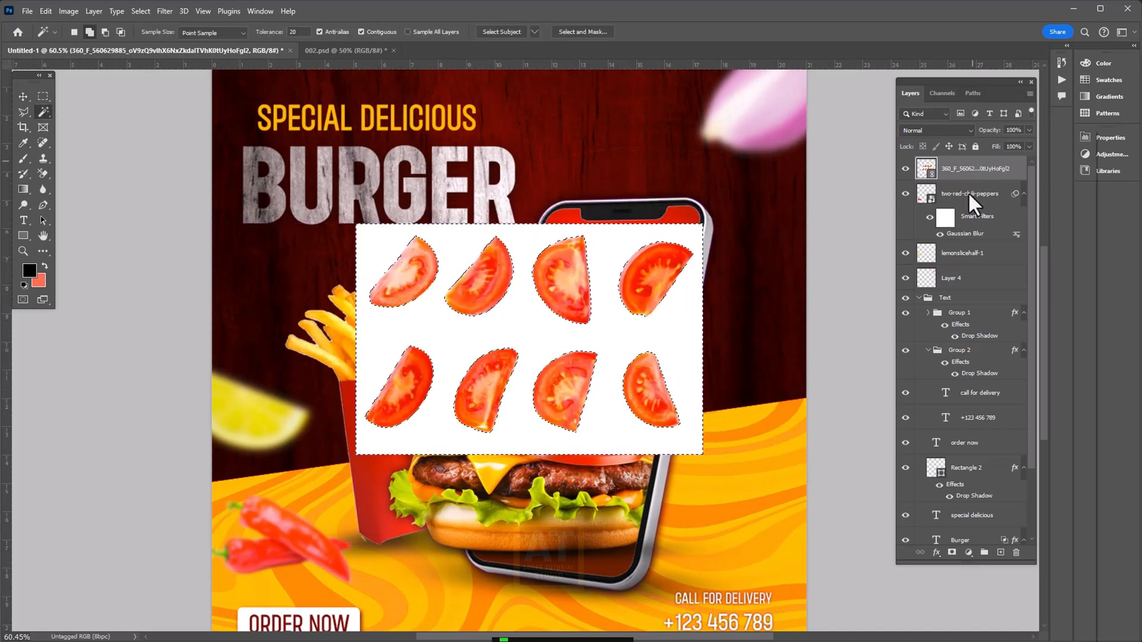
right_click(976, 168)
click(1008, 384)
key(ctrl+x)
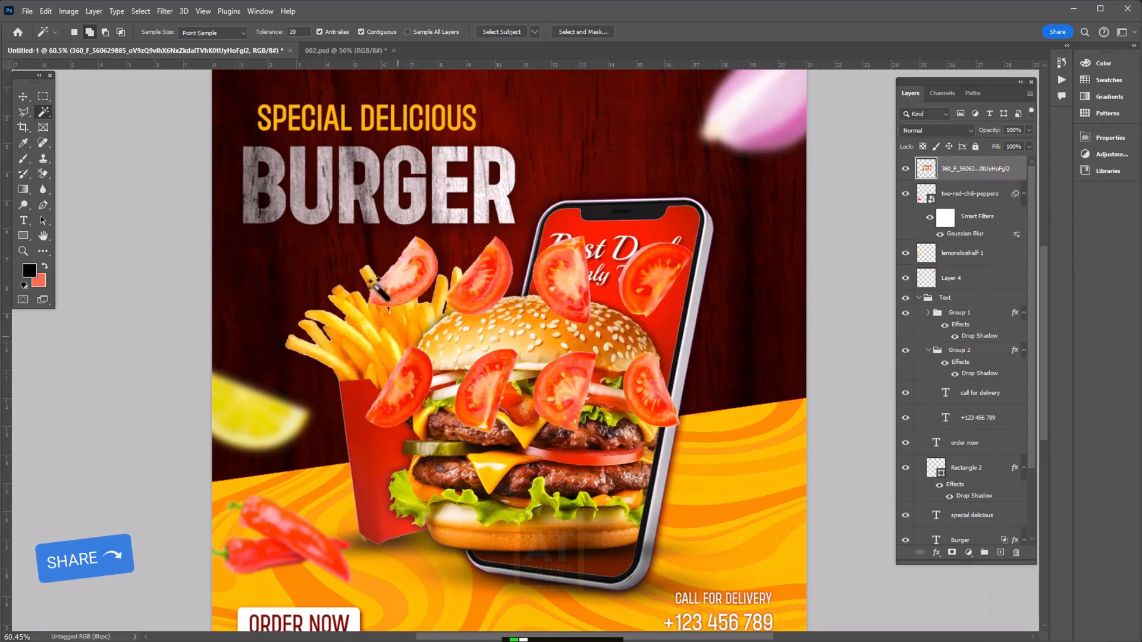
Cut the first tomato slice of the upper row out and paste it in place on its own layer
key(m)
drag(326, 210, 444, 338)
key(ctrl+x)
key(ctrl+shift+v)
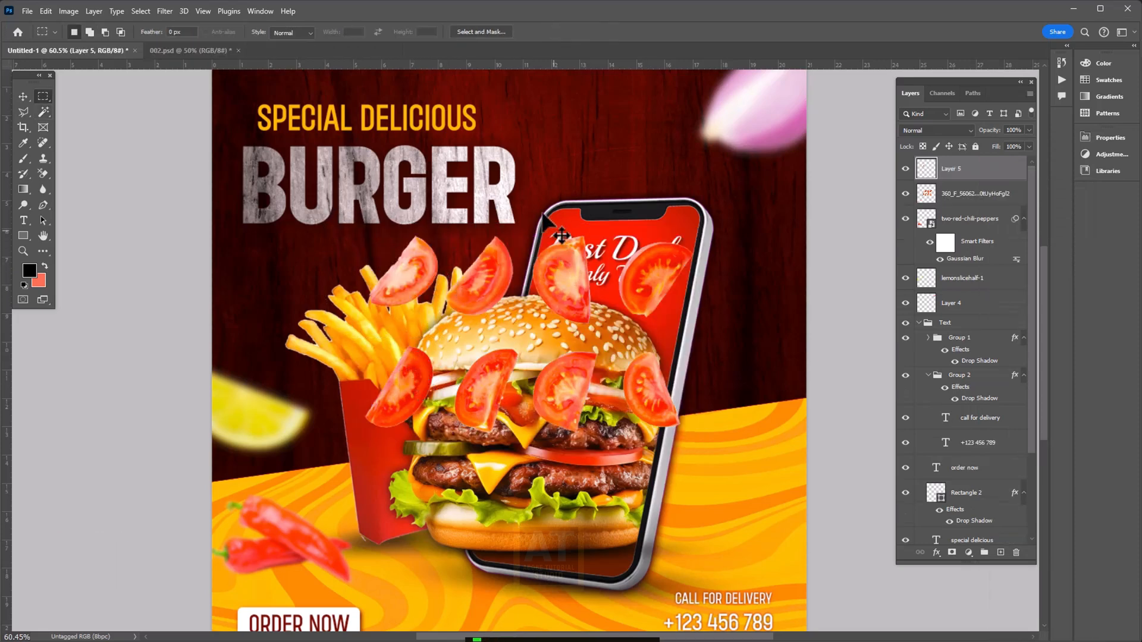
Cut the third upper-row tomato slice onto its own layer in place and hide the original tomato image layer
ctrl+click(554, 299)
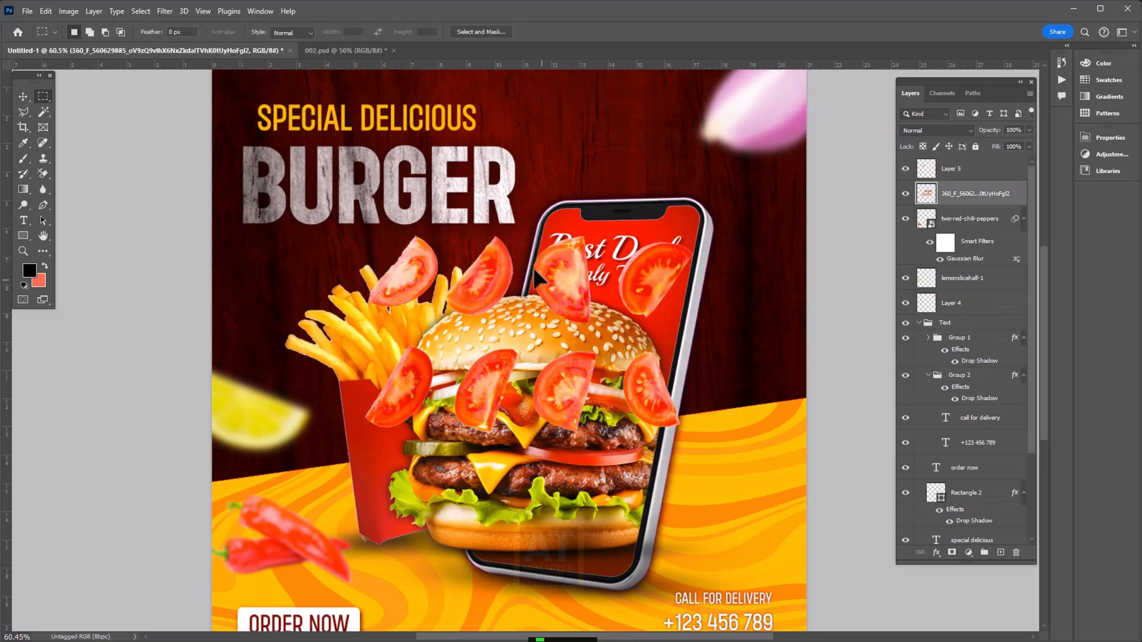
drag(566, 269, 604, 351)
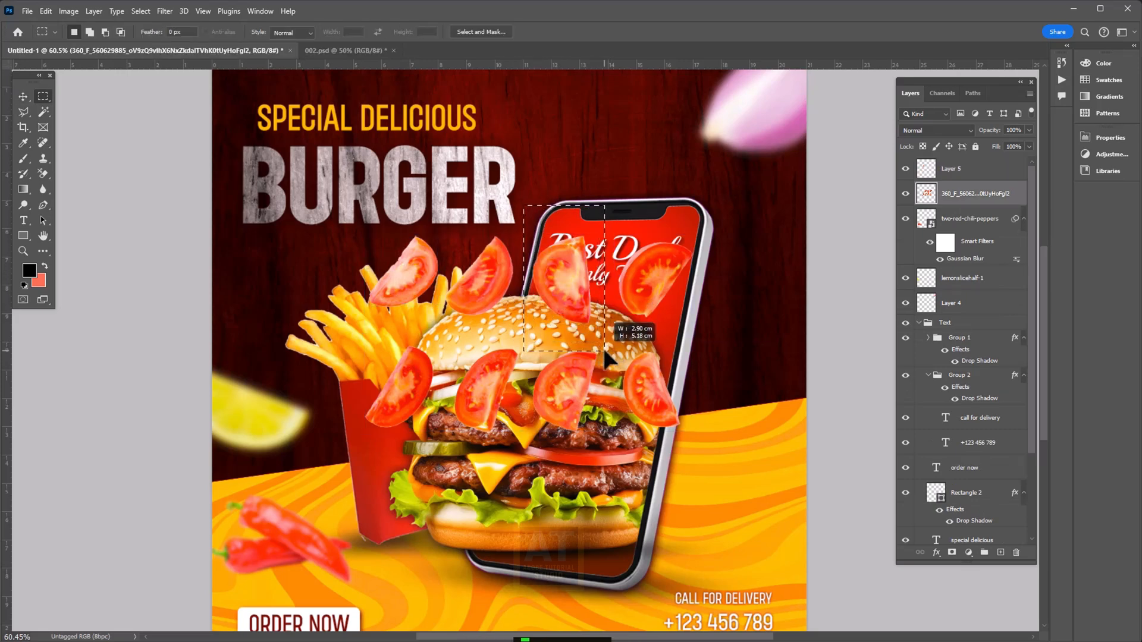
key(ctrl+x)
key(ctrl+shift+v)
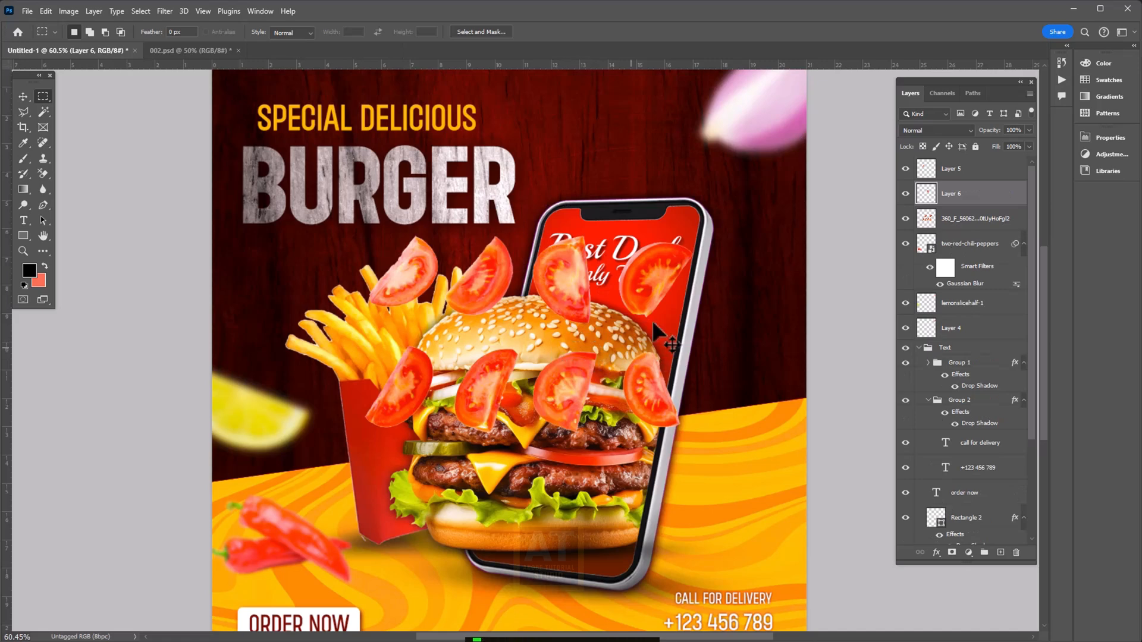
key(v)
click(952, 218)
click(905, 218)
scroll(559, 315, down, 3)
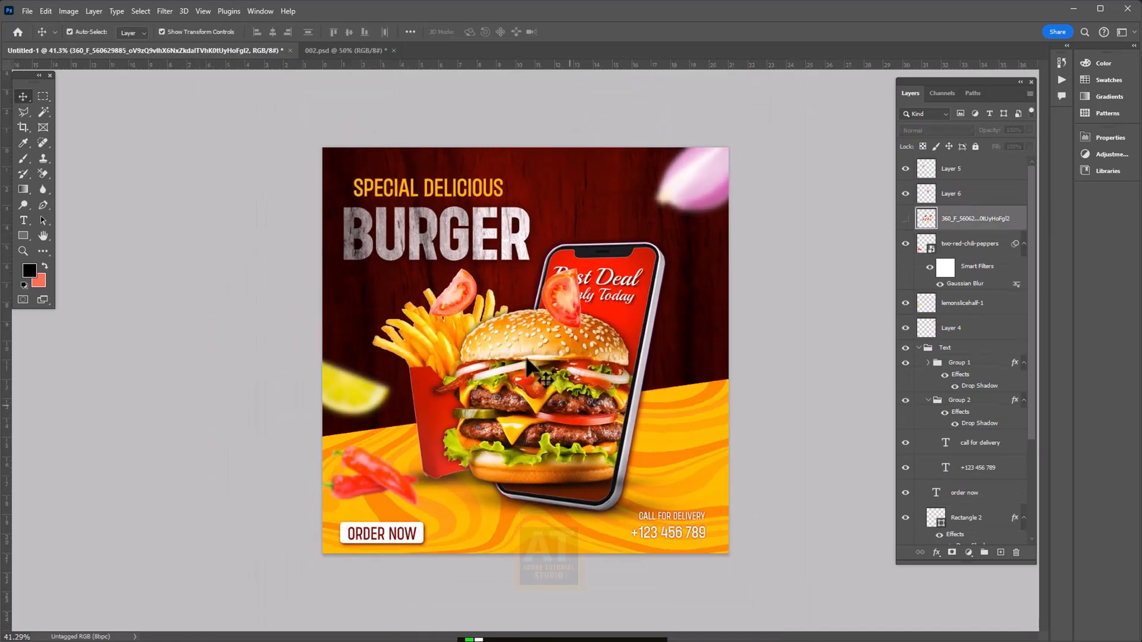
Move the tomato slice covering the phone text up beside the heading, then rotate and enlarge it
drag(551, 293, 550, 168)
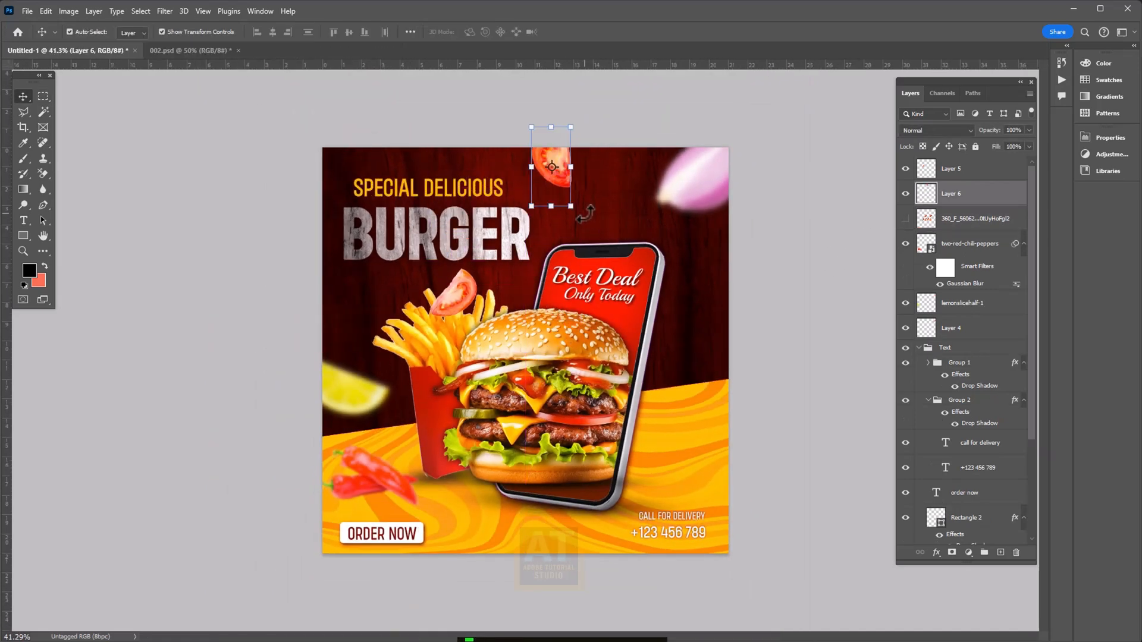
drag(586, 214, 590, 181)
key(Return)
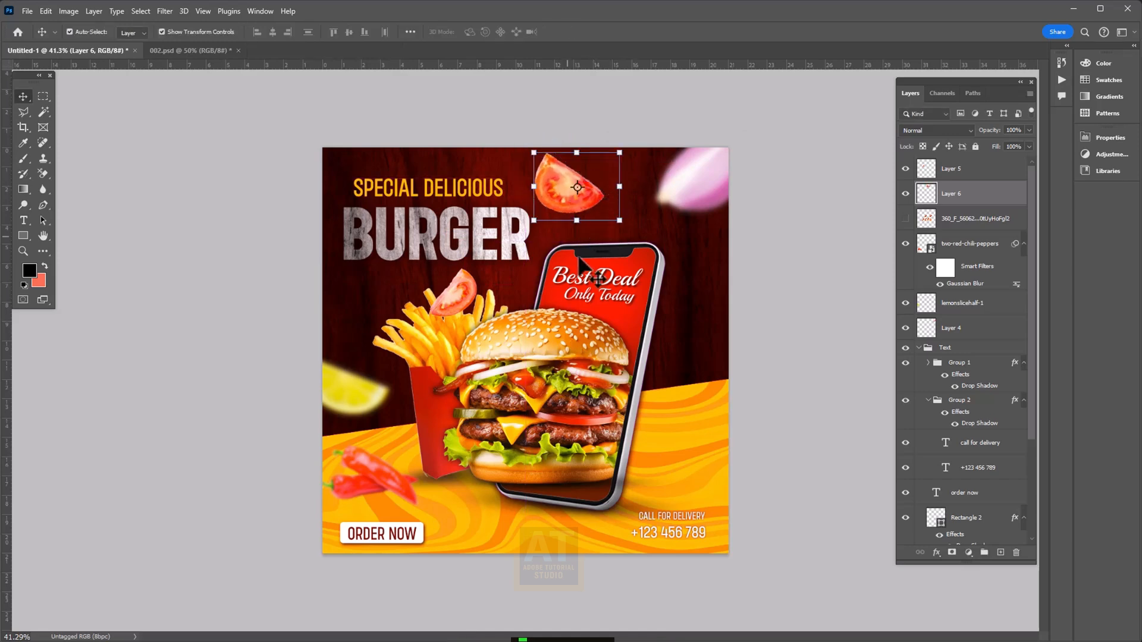
Move the other tomato slice above the delivery contact, rotate and enlarge it, and reapply the last Gaussian Blur to it
drag(457, 290, 681, 521)
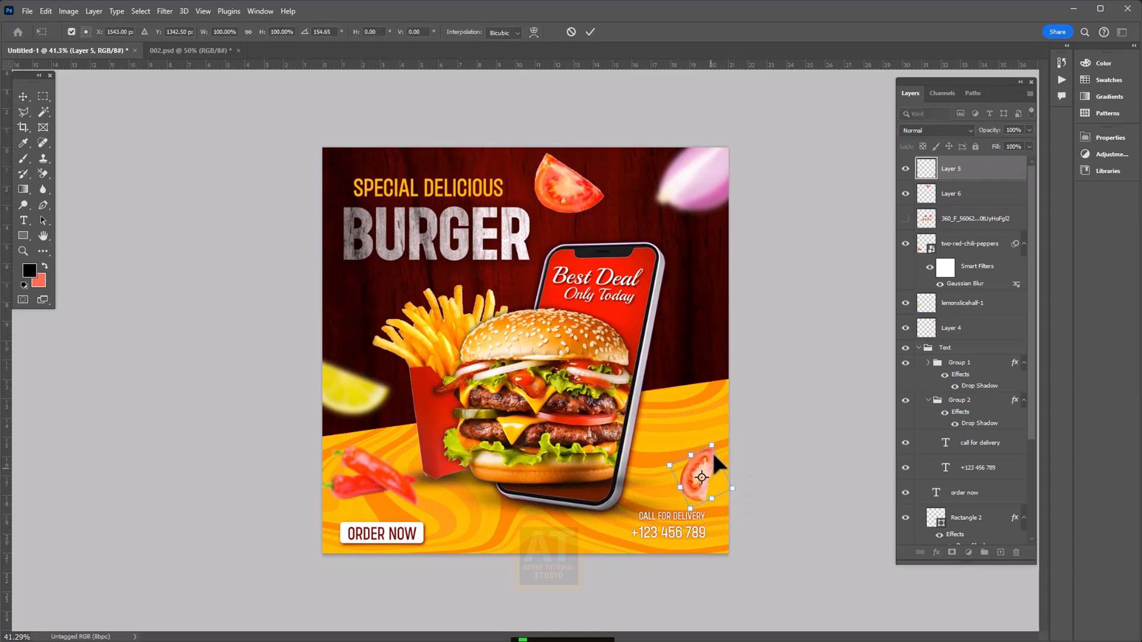
drag(716, 429, 739, 468)
key(Return)
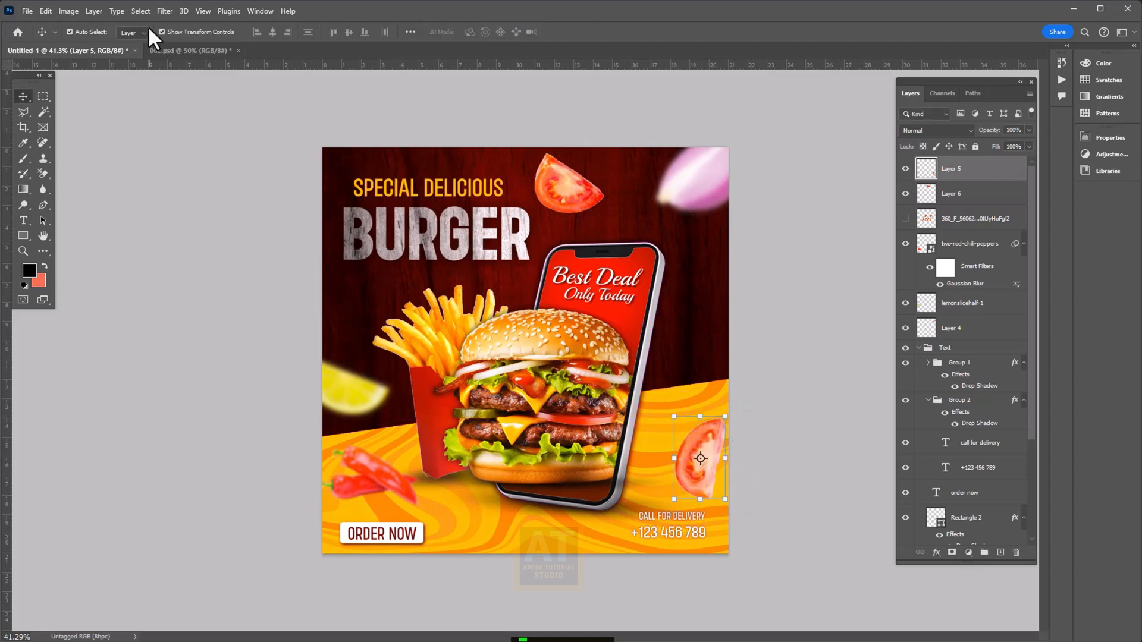
click(164, 11)
click(182, 27)
Apply a Motion Blur with a 25° angle to the tomato slice above the phone
click(578, 205)
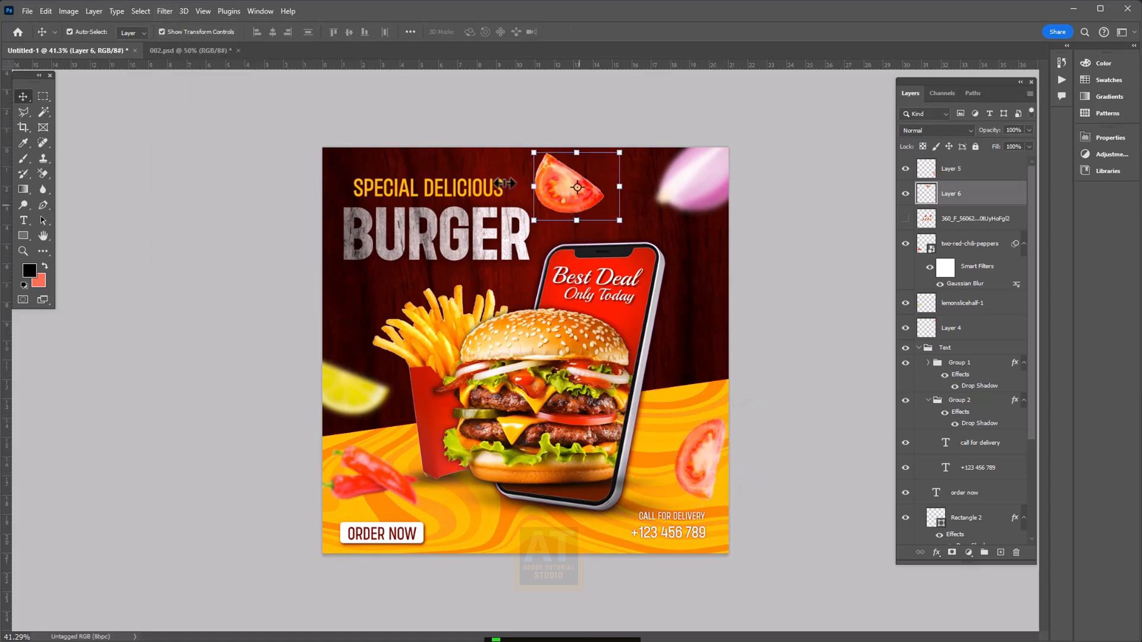
click(174, 11)
mouse_move(184, 167)
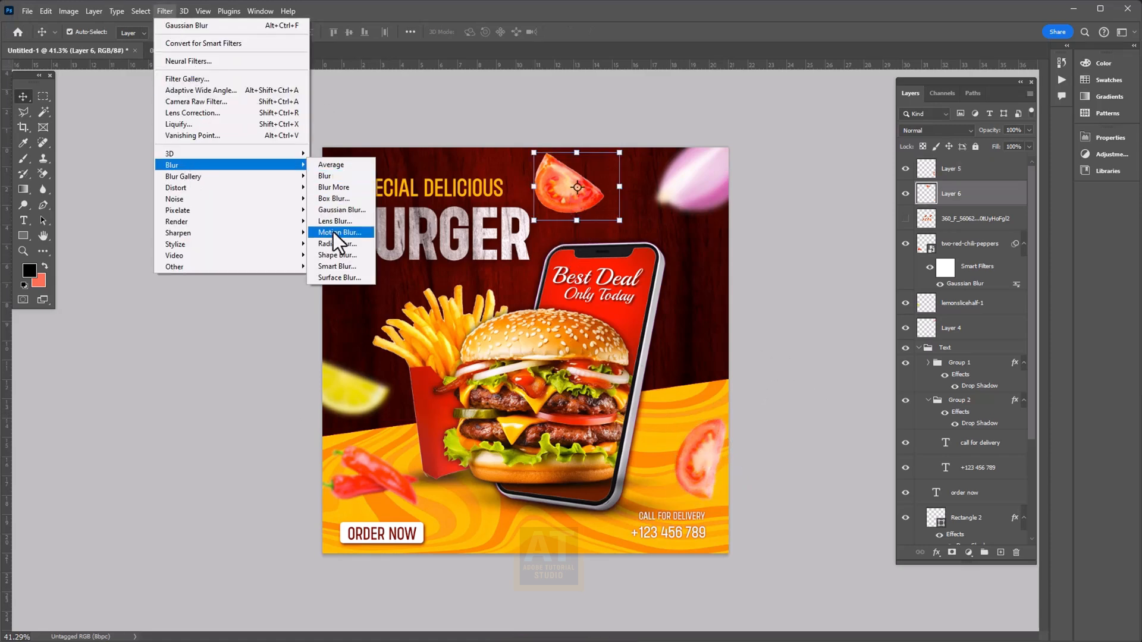
click(332, 234)
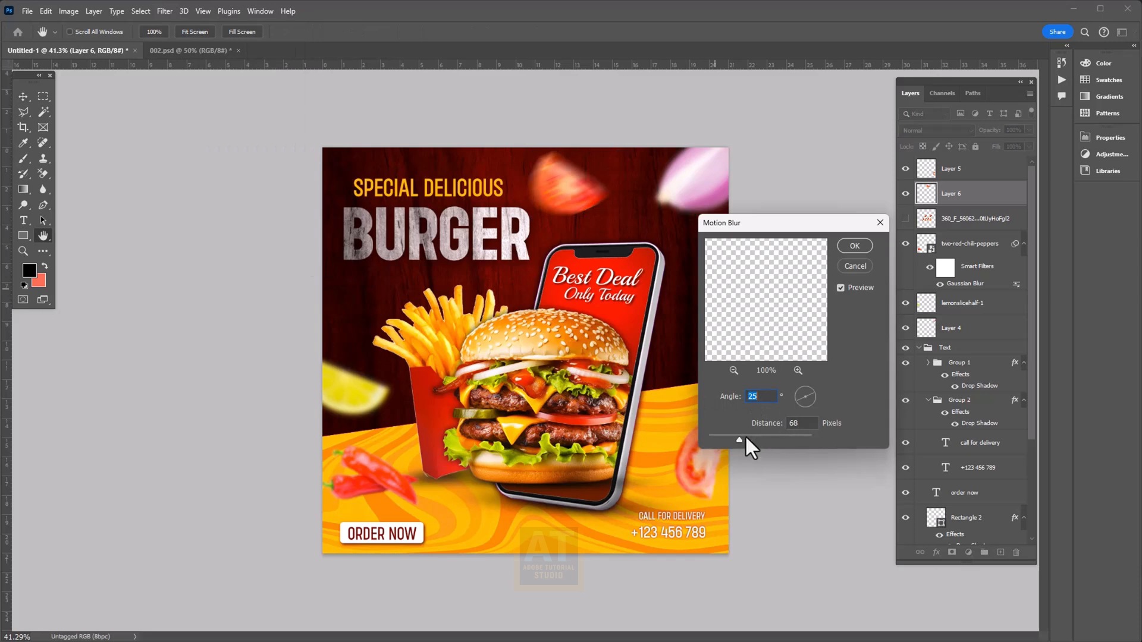
drag(740, 440, 752, 441)
click(849, 266)
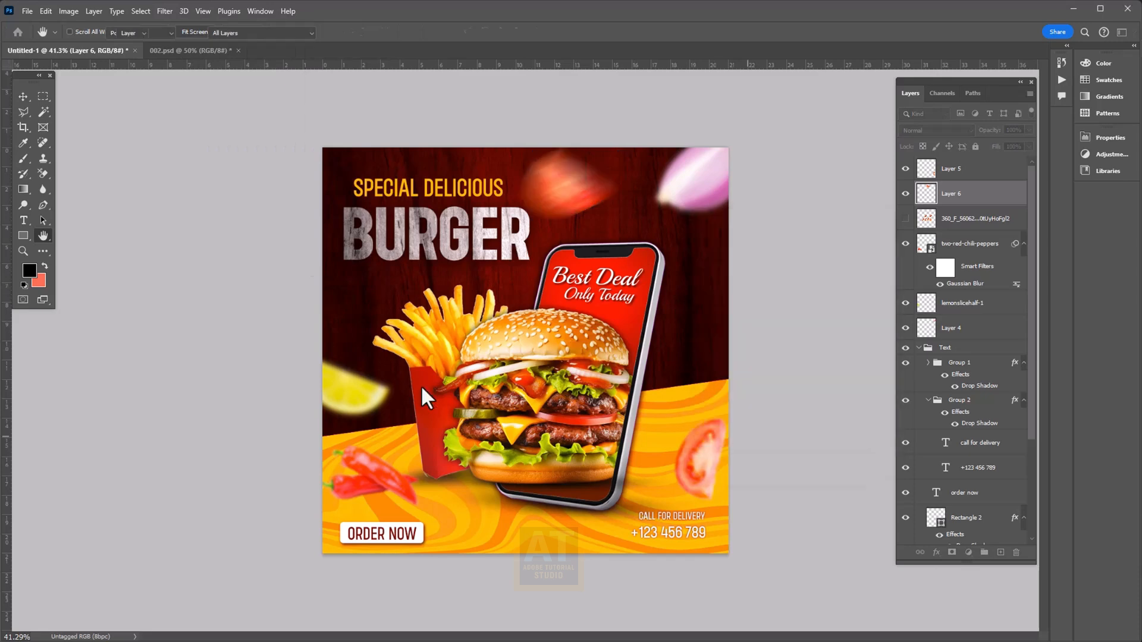
Repeat the last Motion Blur on the tomato slice above the delivery contact and move it up, partly past the banner's right edge
key(v)
click(689, 461)
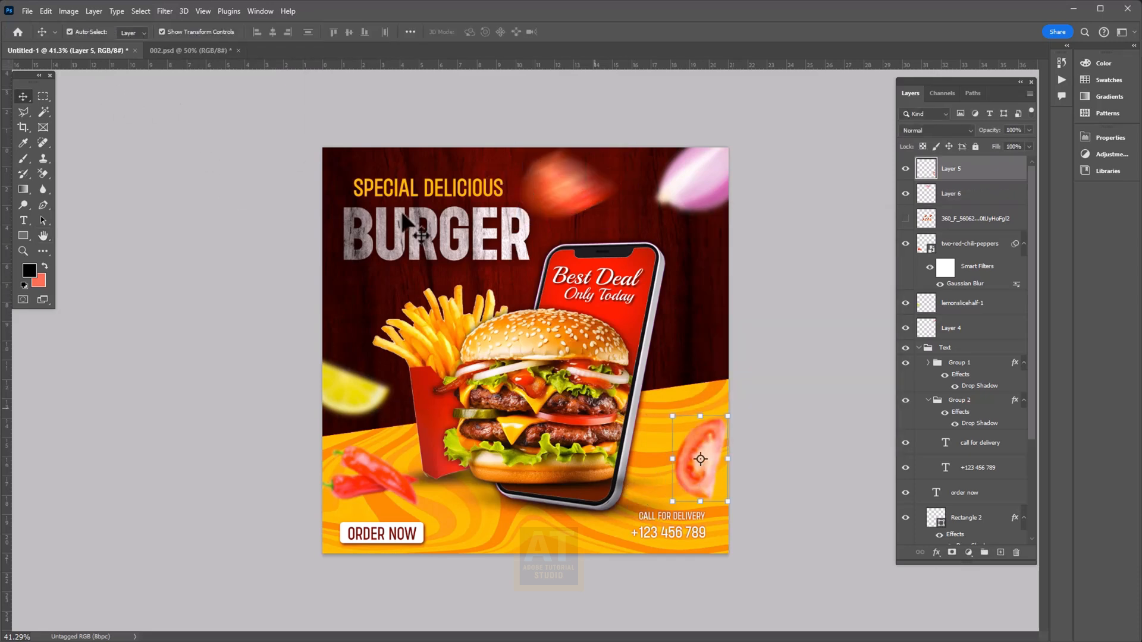
click(165, 10)
click(166, 26)
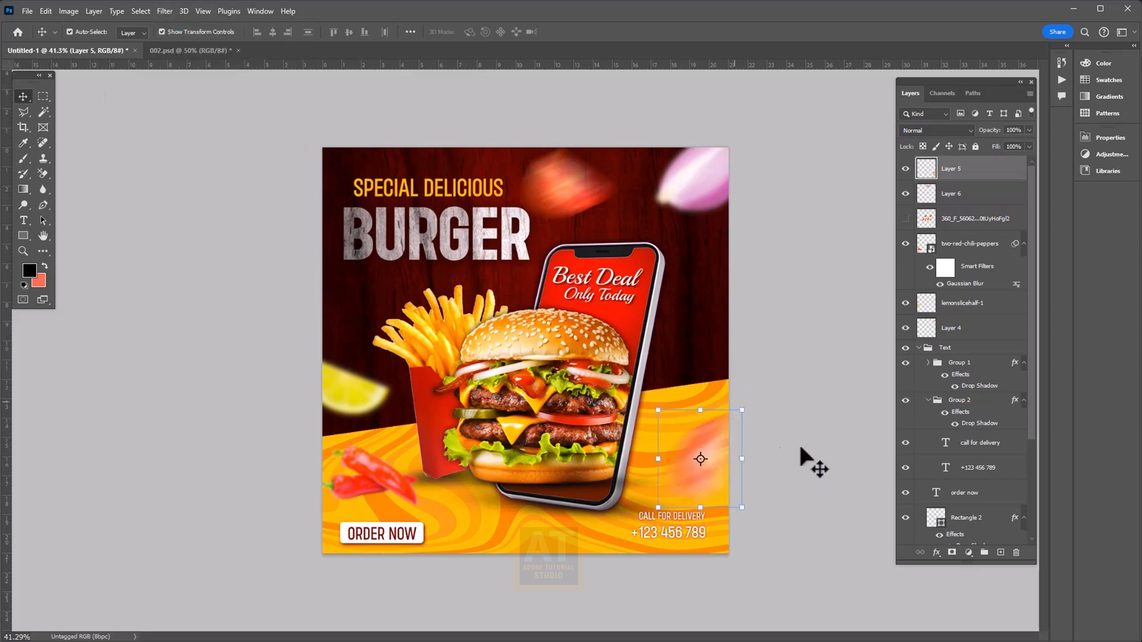
click(816, 445)
drag(707, 429, 725, 357)
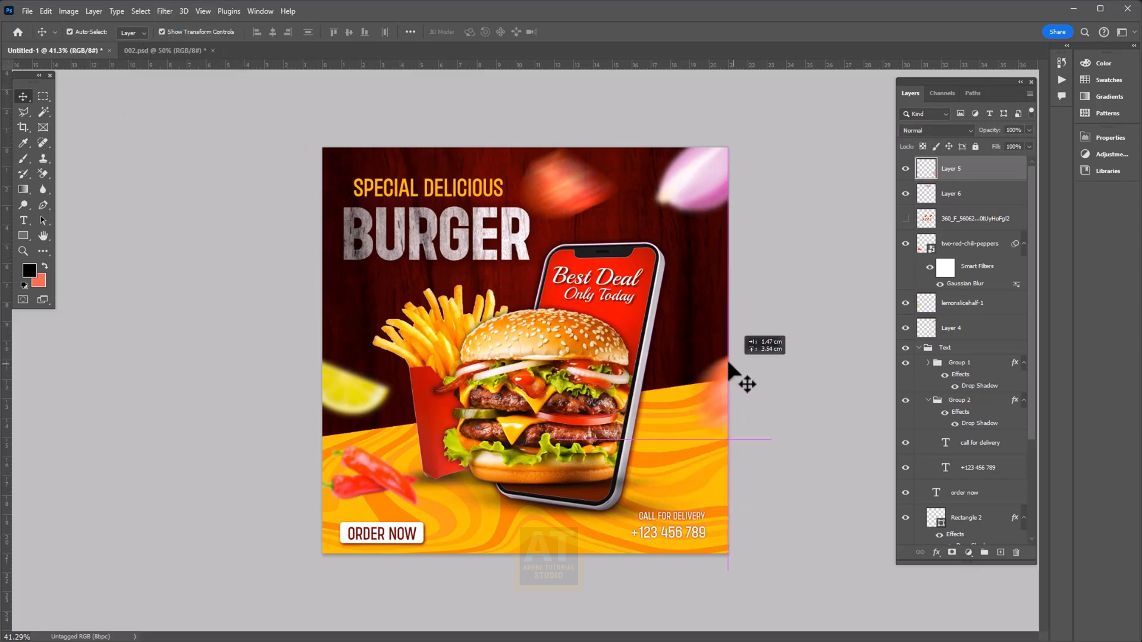
click(773, 579)
scroll(408, 518, up, 5)
scroll(410, 514, down, 6)
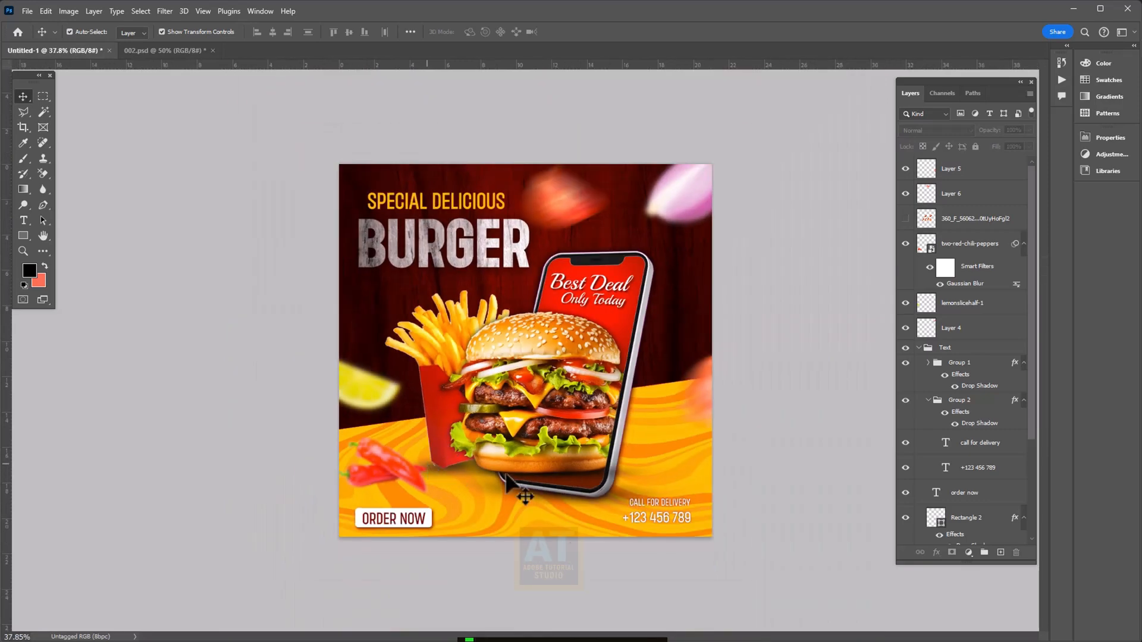
scroll(714, 545, up, 1)
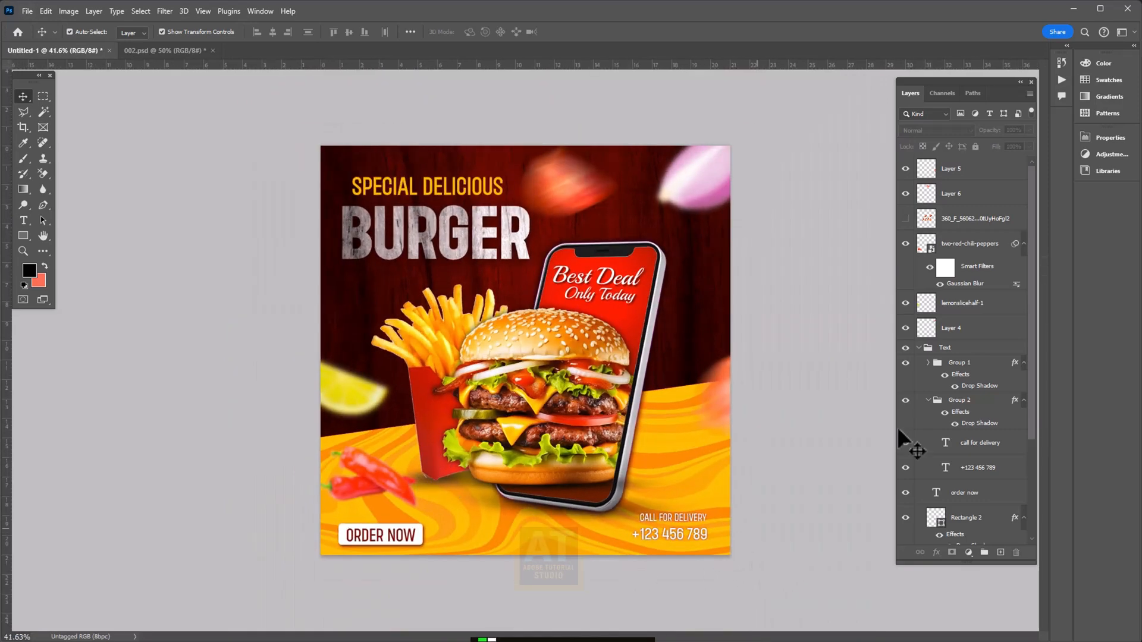
Group all the decorative ingredient layers, from Layer 5 down to Layer 4, and toggle the Text group's visibility off and on
click(959, 170)
shift+click(961, 333)
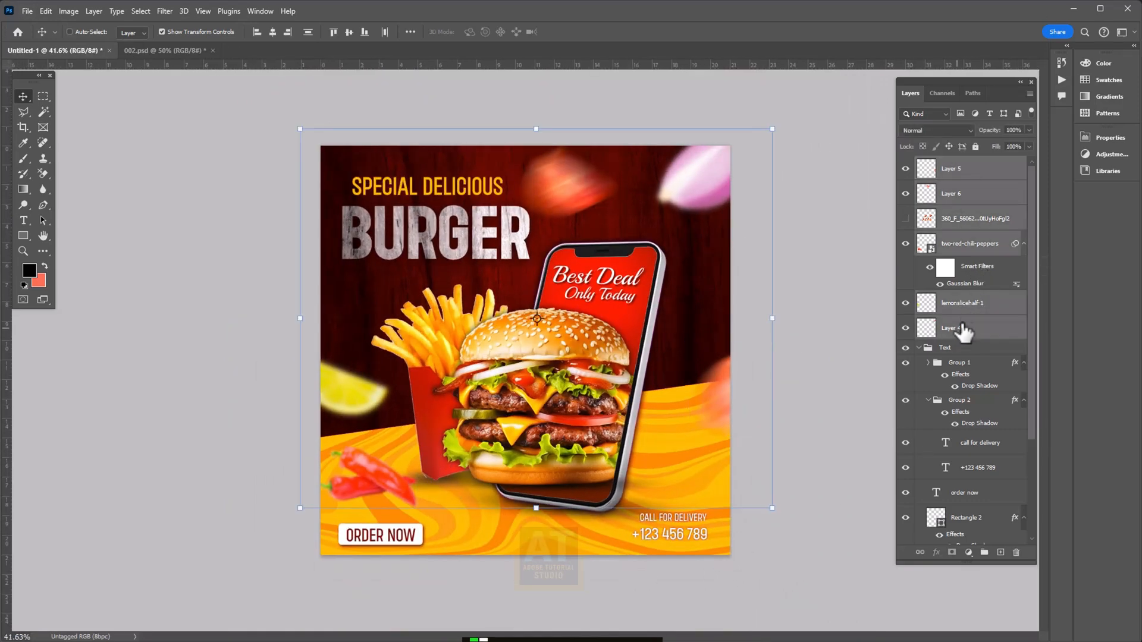
key(ctrl+g)
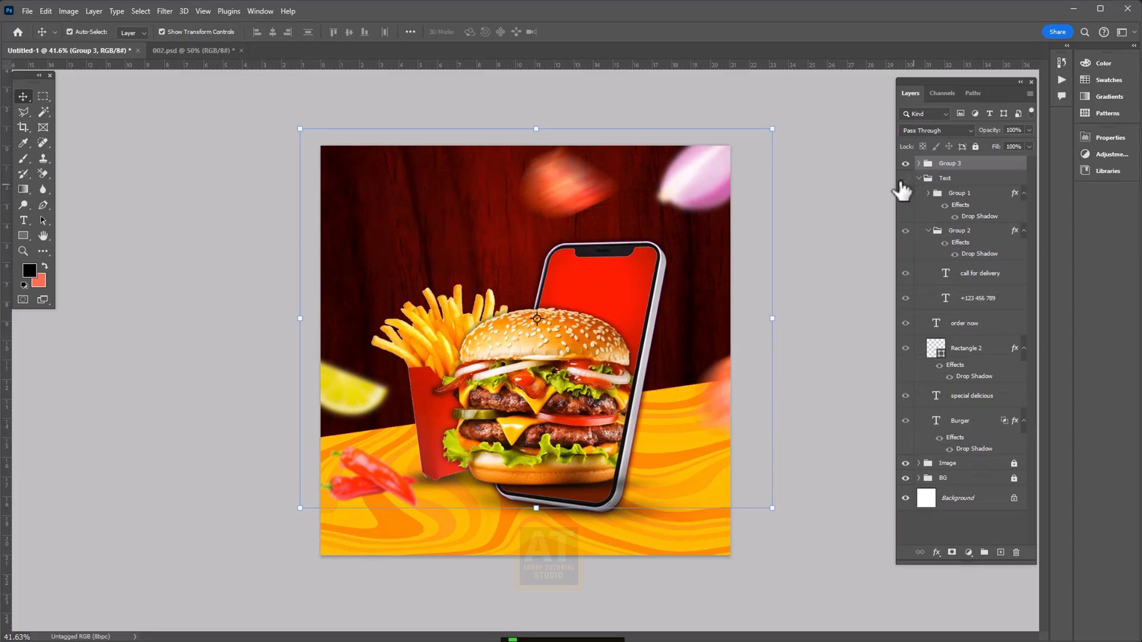
click(905, 178)
click(929, 179)
click(234, 257)
key(ctrl+0)
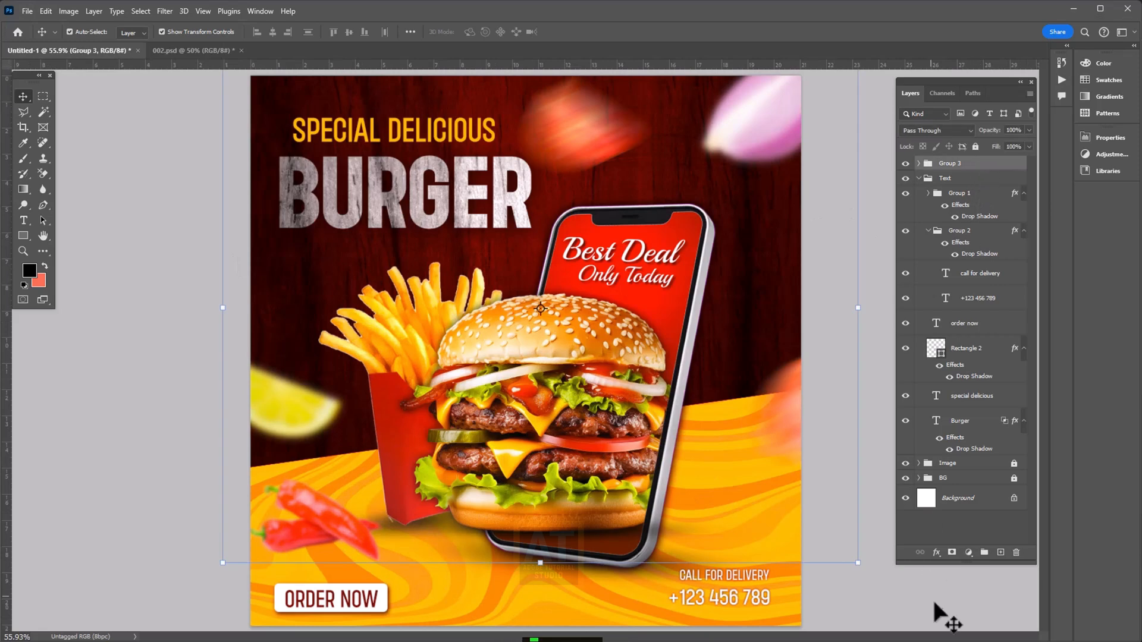
Add a new layer on top of all groups and fill it with gray
click(1001, 552)
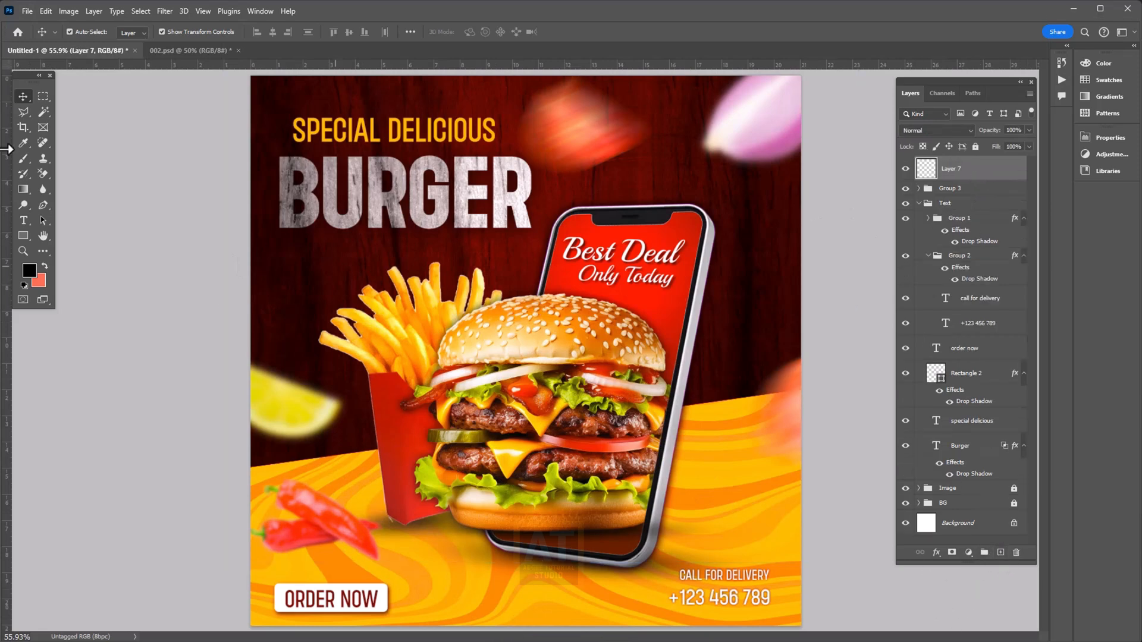
click(46, 11)
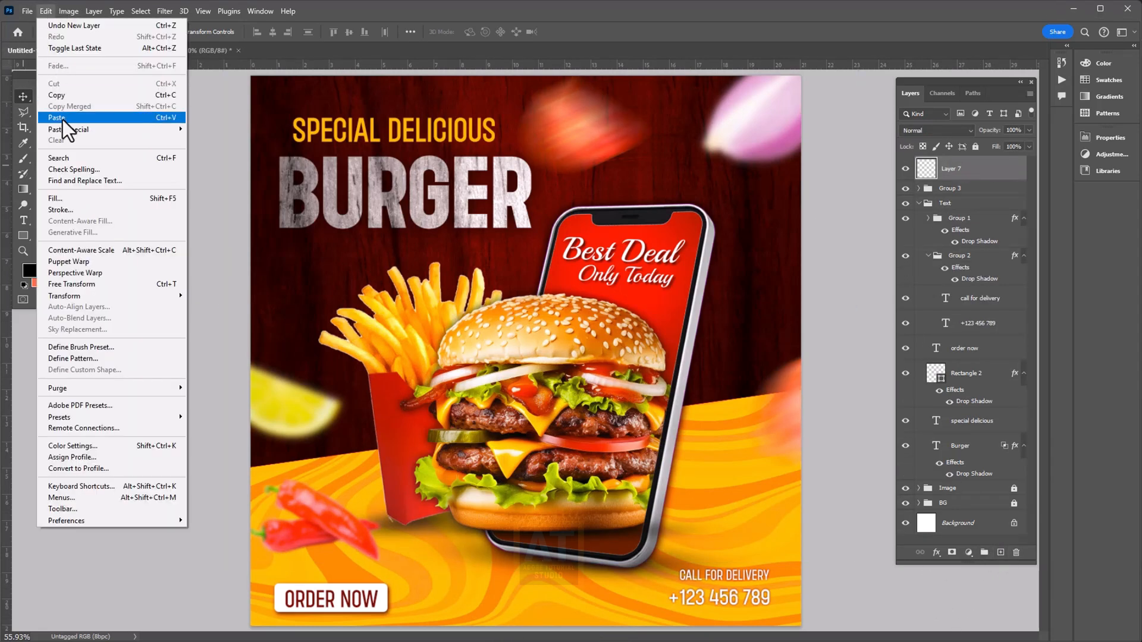
click(63, 198)
click(485, 218)
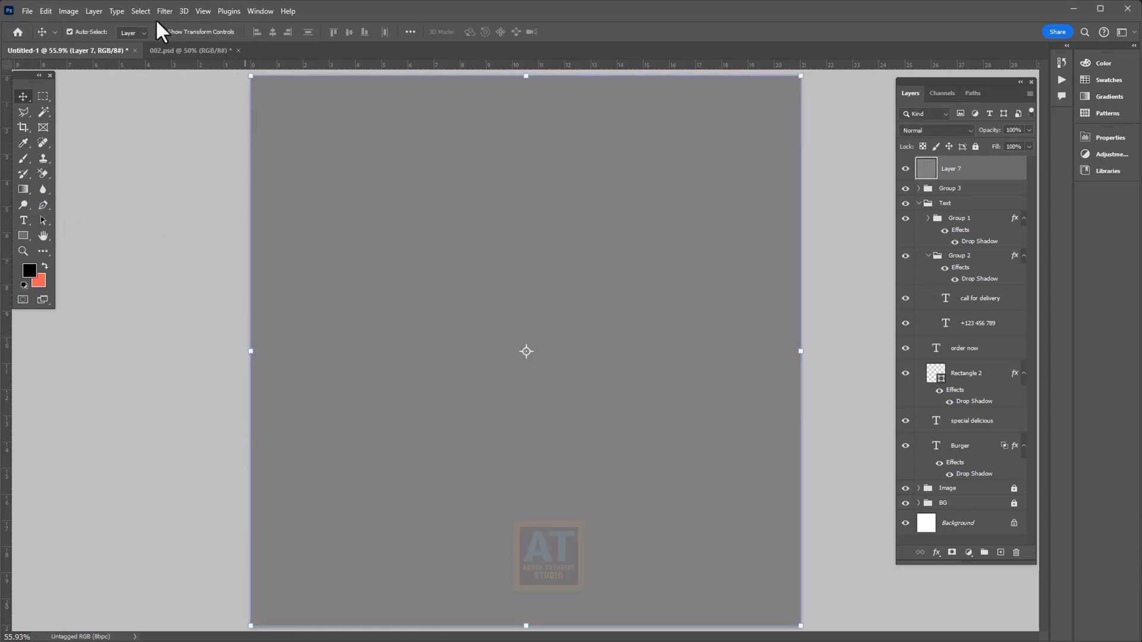
Apply the Add Noise filter to the gray layer
click(178, 12)
mouse_move(159, 12)
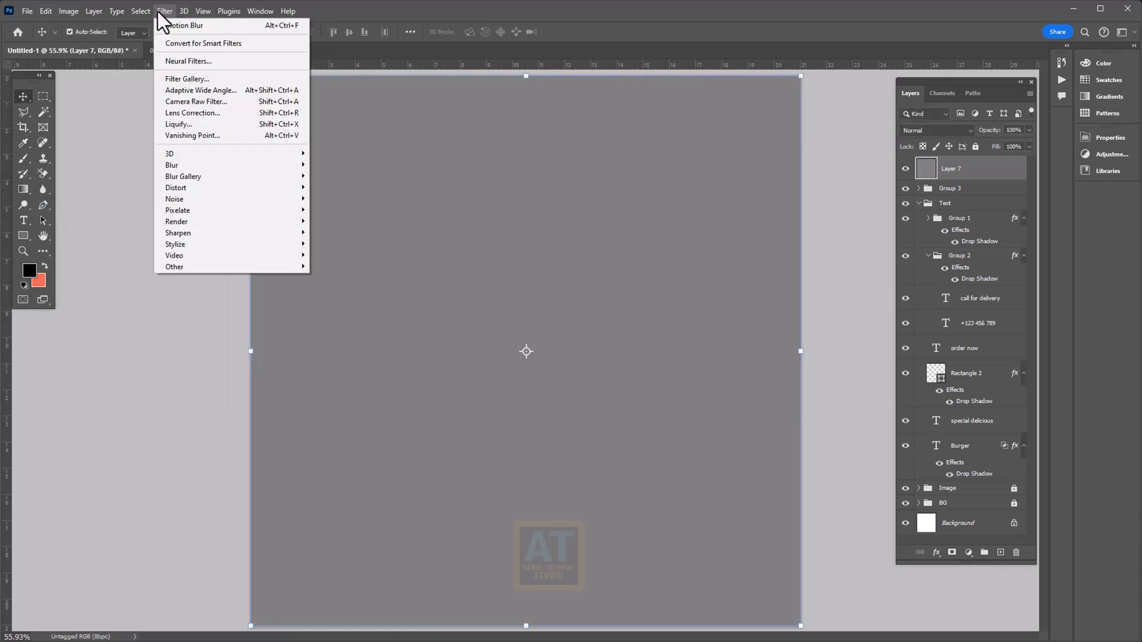
mouse_move(174, 266)
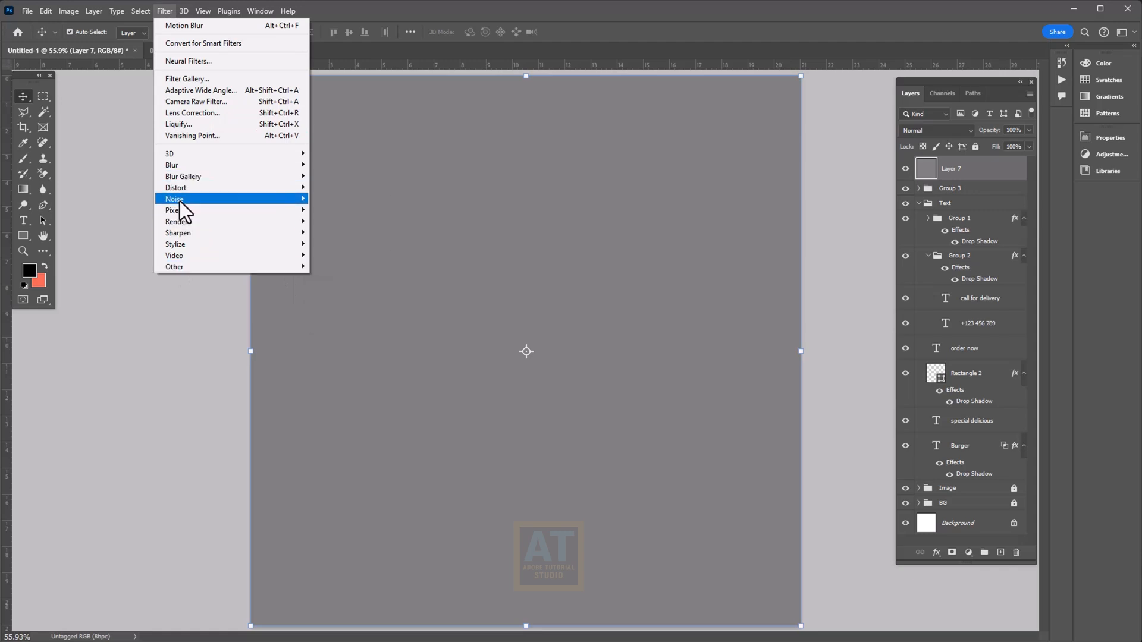
mouse_move(179, 201)
click(343, 200)
click(623, 149)
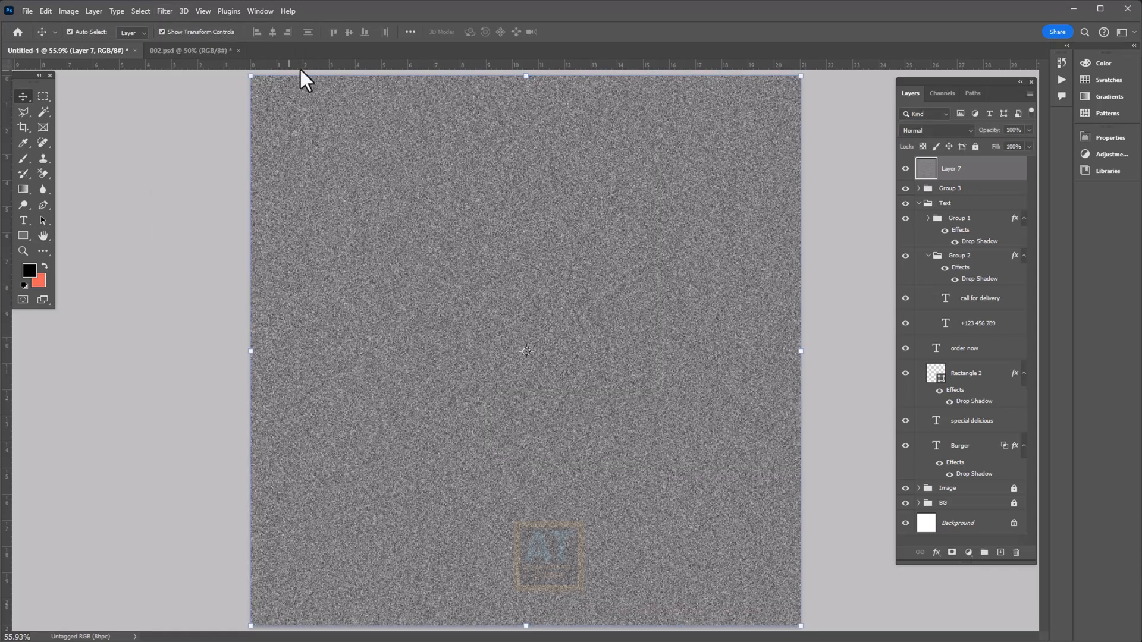
Set the noise layer's blend mode to Overlay and lower its opacity to below 18%
click(937, 129)
click(908, 295)
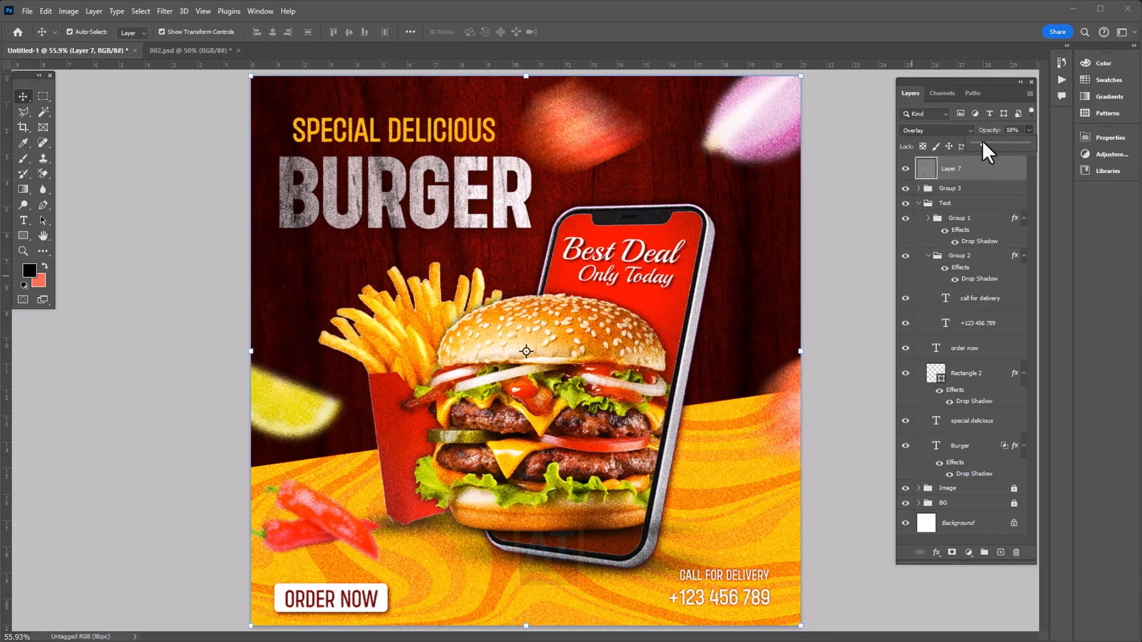
drag(982, 141, 977, 142)
click(835, 320)
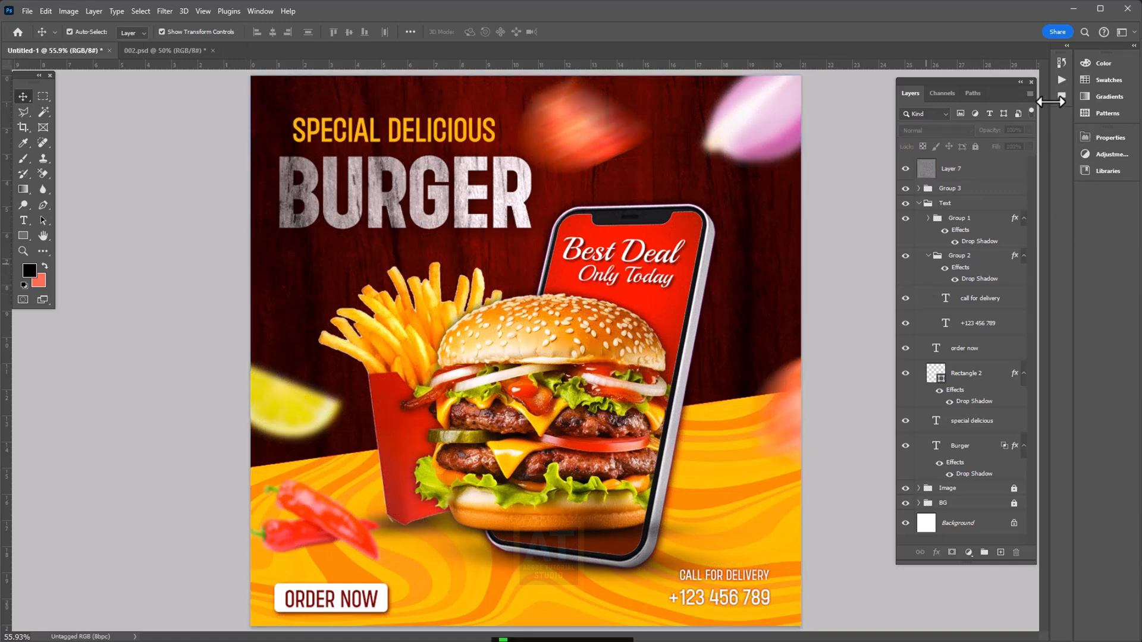